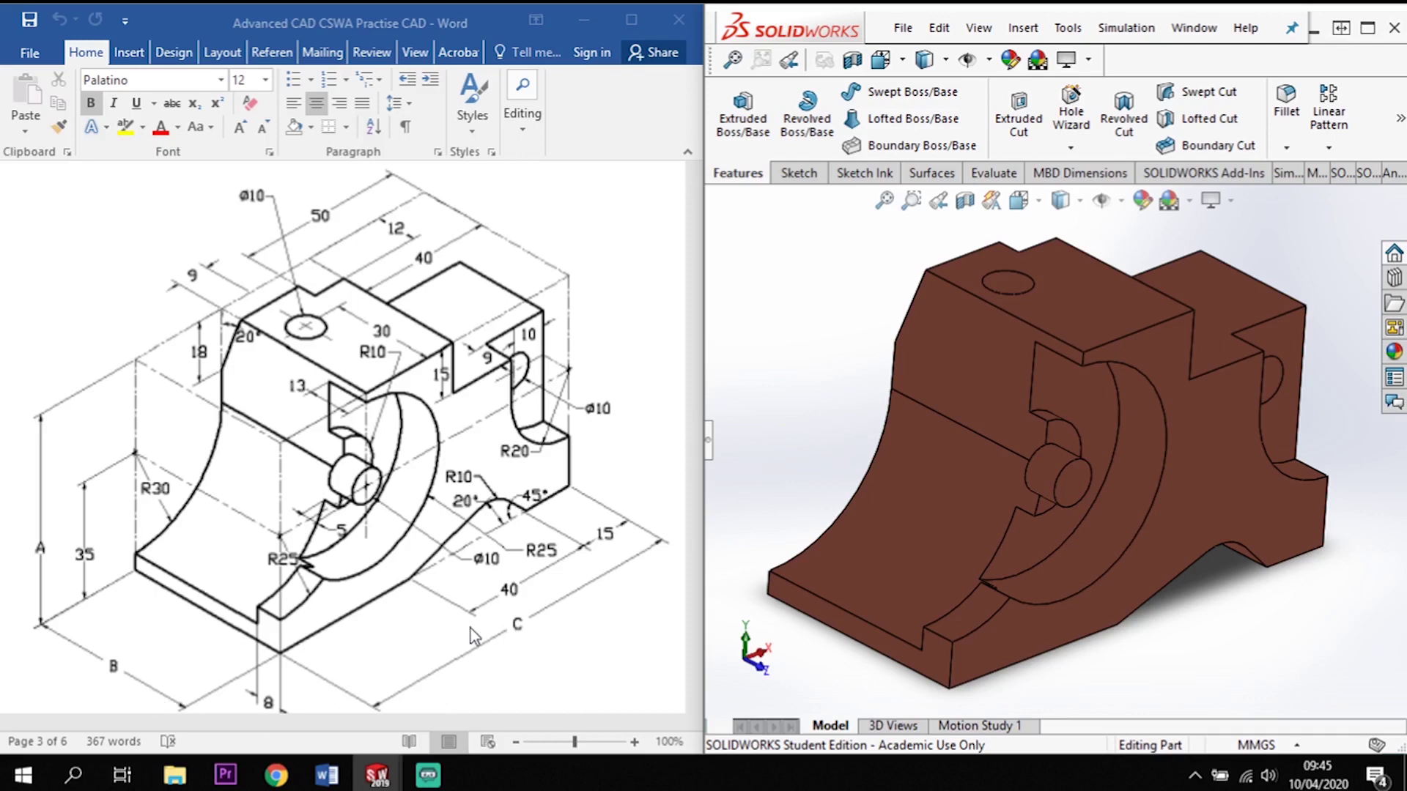
# - Review the practice question's unit system, A, B and C dimensions, copper density and part drawing
pyautogui.scroll(6, 470, 629)
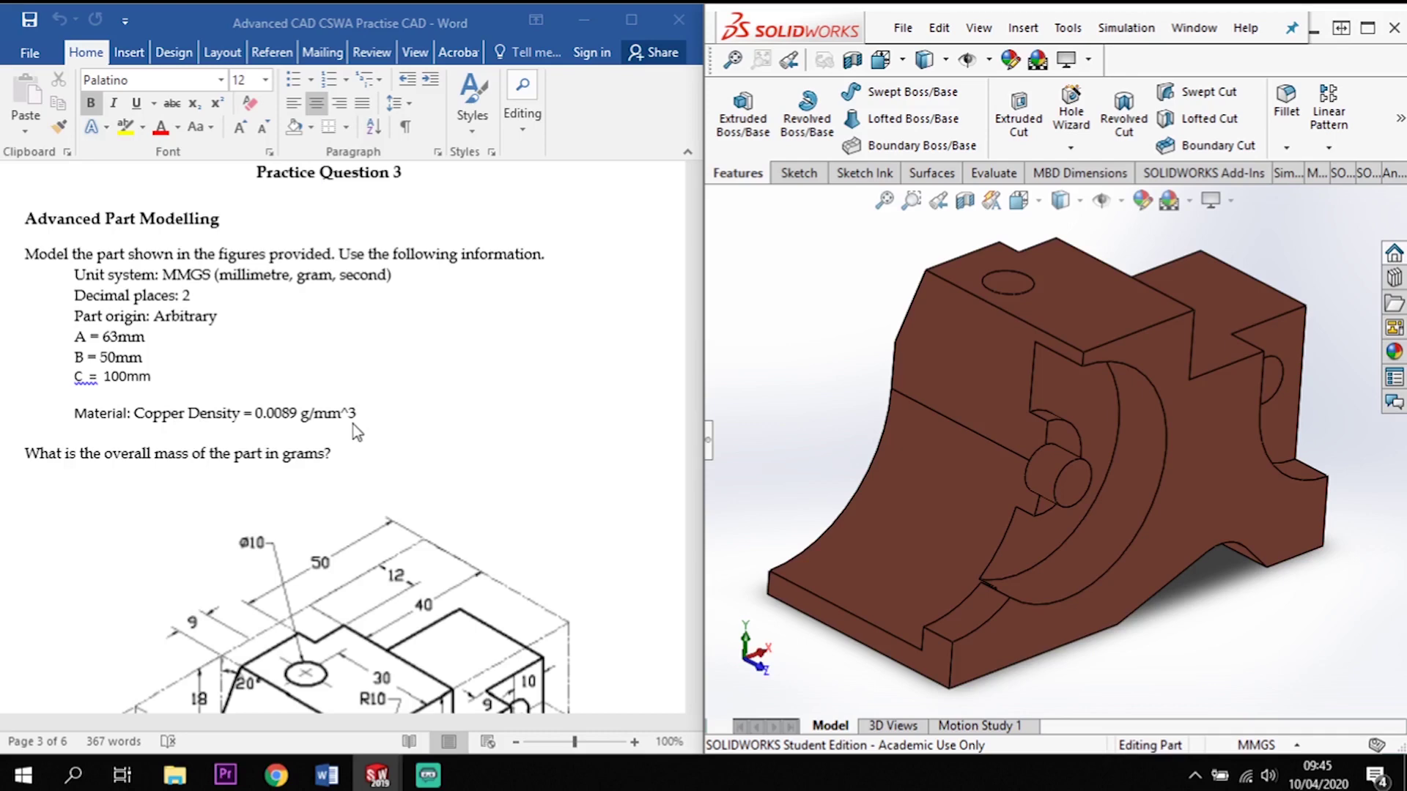
pyautogui.click(176, 425)
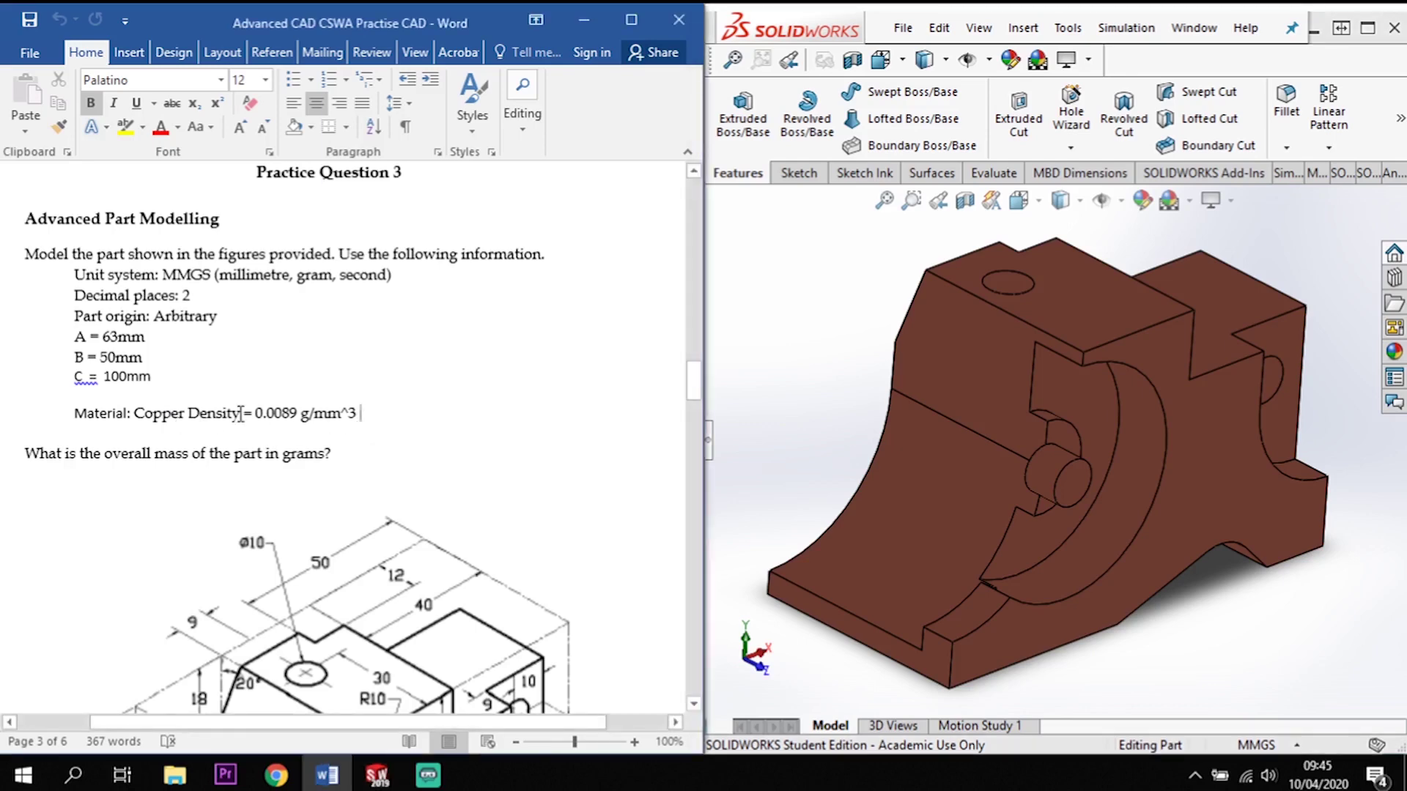
pyautogui.keyDown('shift'); pyautogui.moveTo(262, 414); pyautogui.dragTo(159, 410); pyautogui.keyUp('shift')
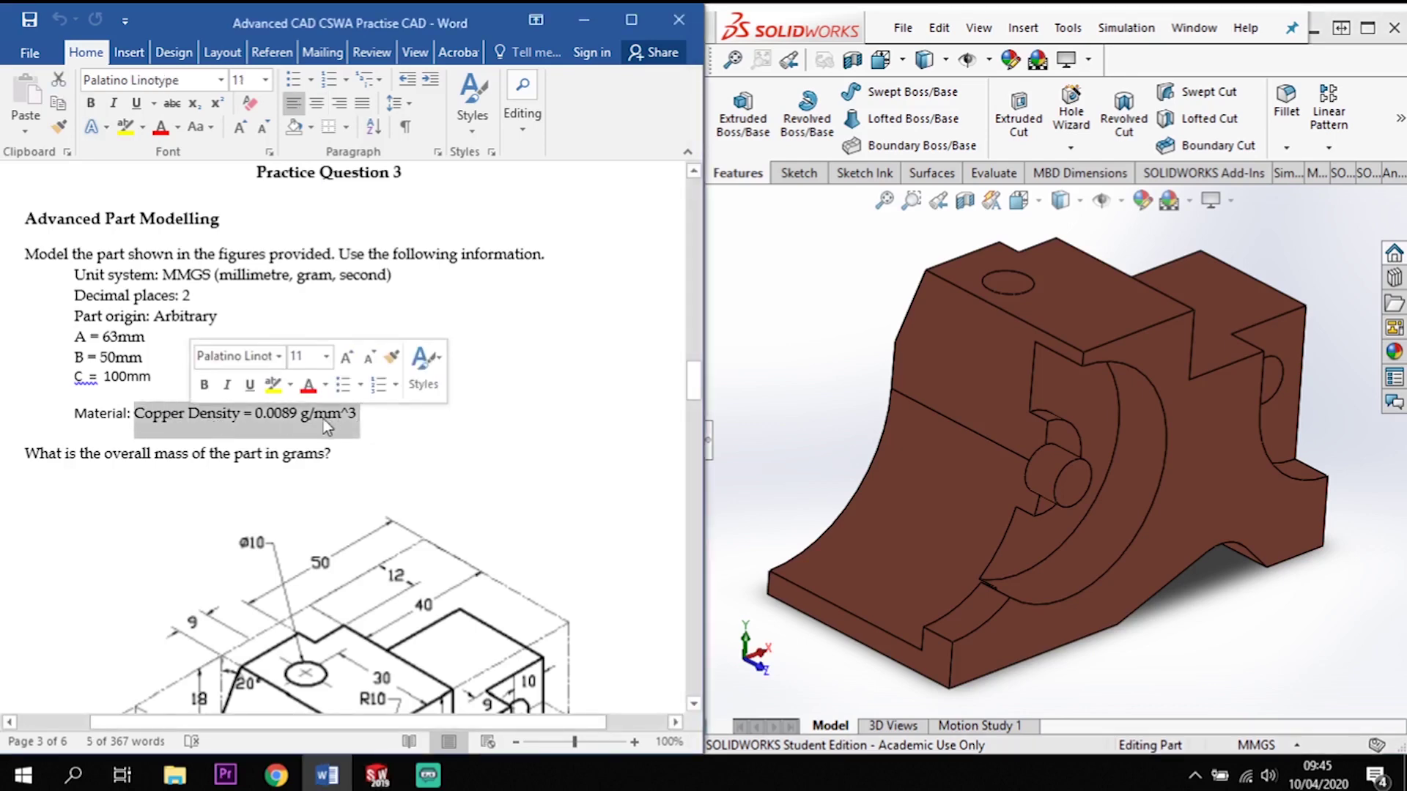
pyautogui.click(395, 419)
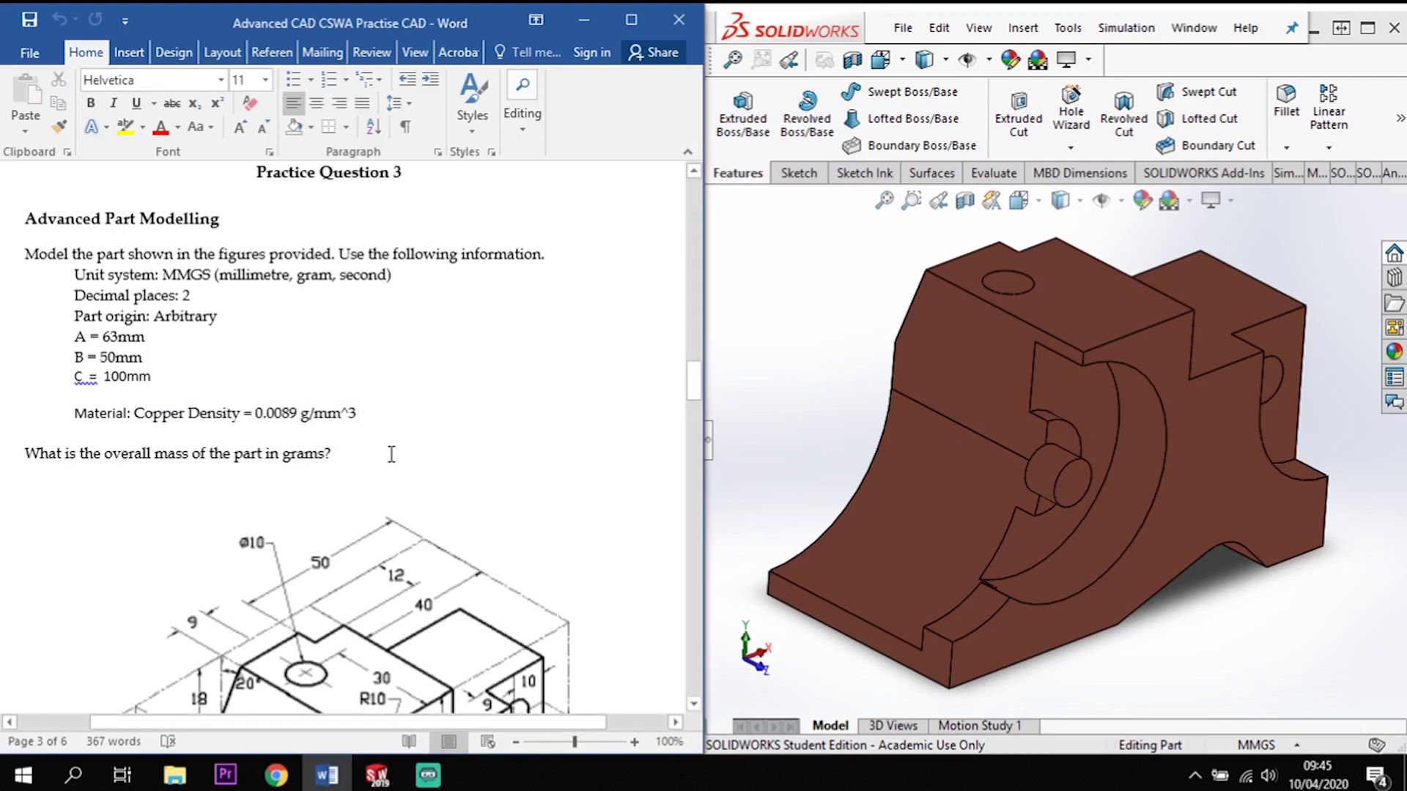
pyautogui.scroll(-8, 400, 454)
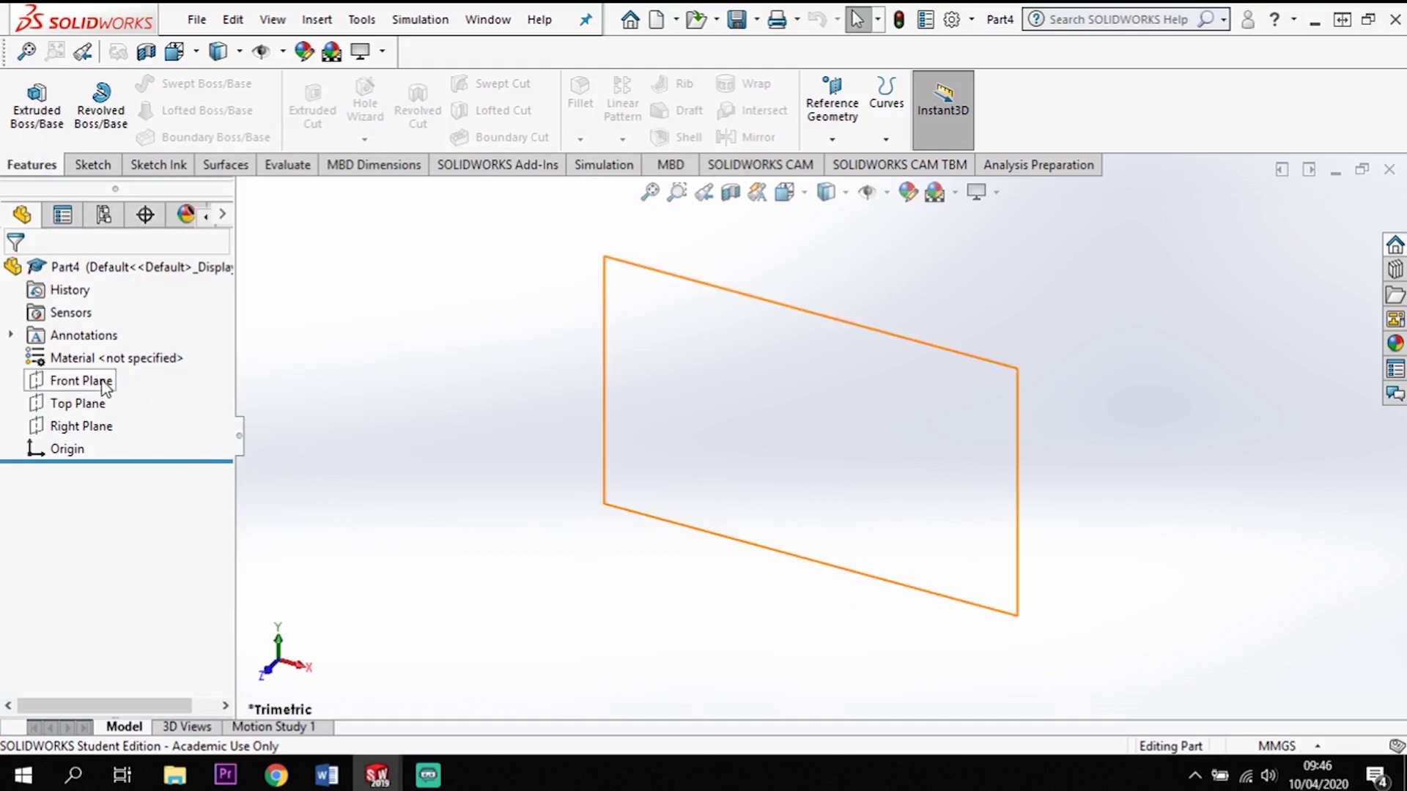
# - Start a sketch on the Front Plane and draw a center rectangle about 287 mm wide from the origin
pyautogui.click(119, 387)
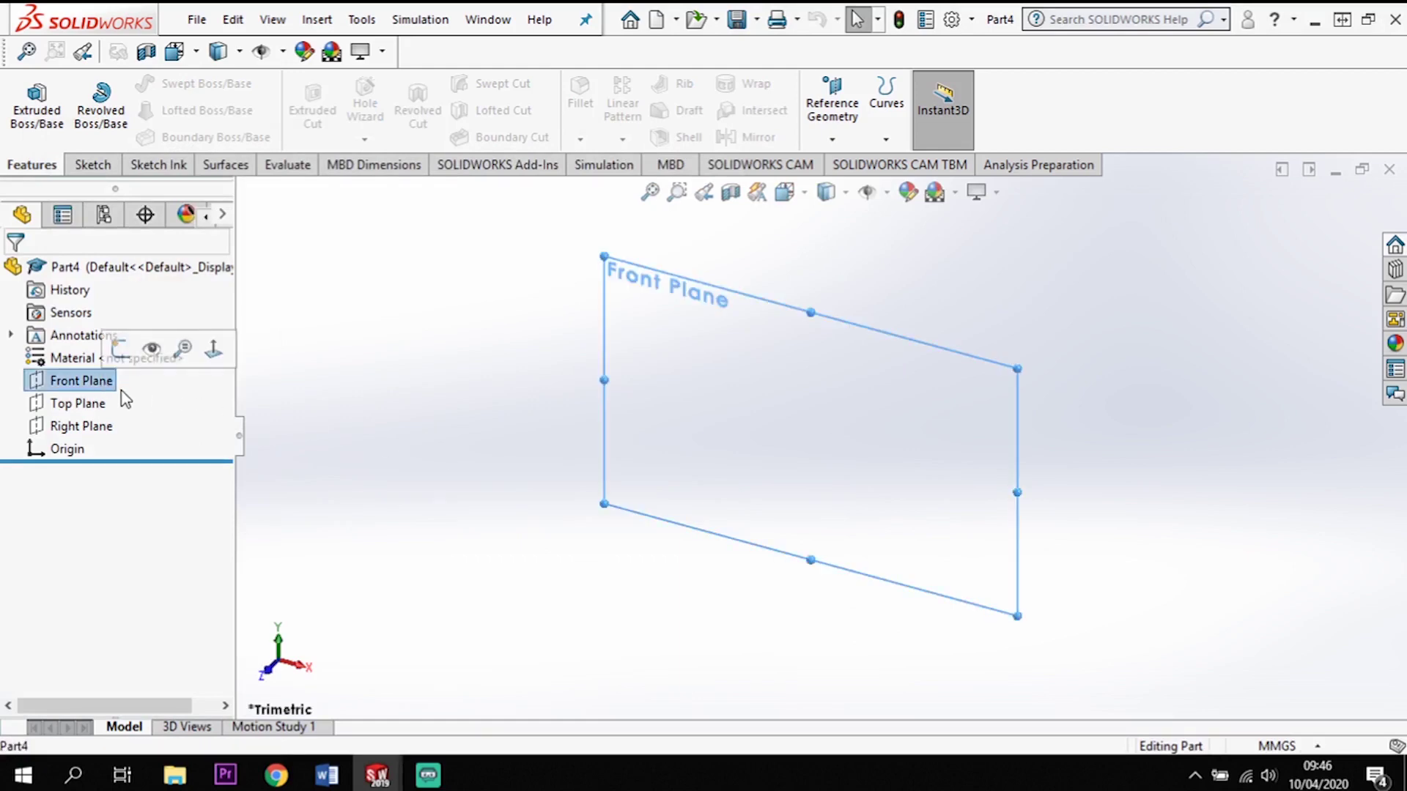
pyautogui.click(90, 166)
pyautogui.click(26, 109)
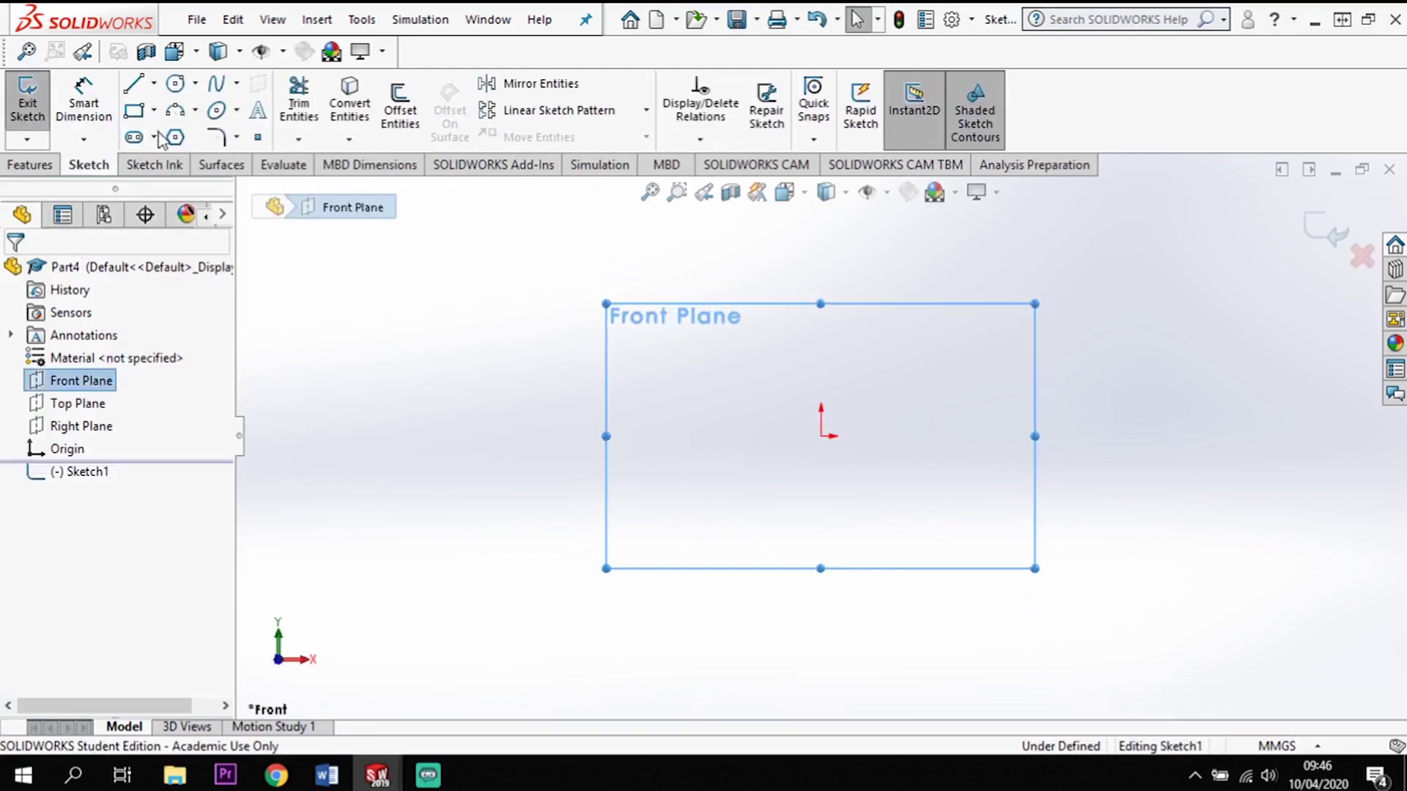
pyautogui.click(154, 110)
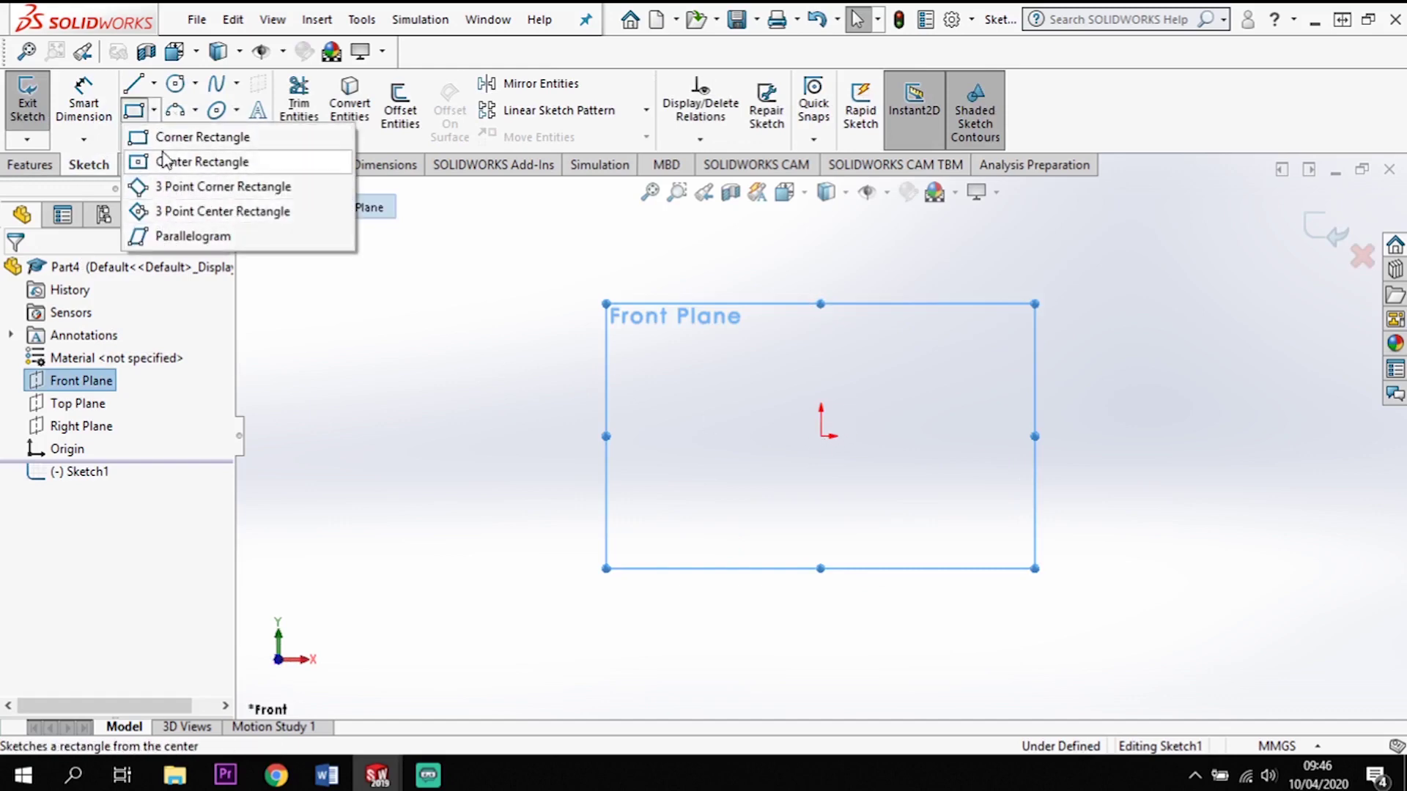
pyautogui.click(181, 169)
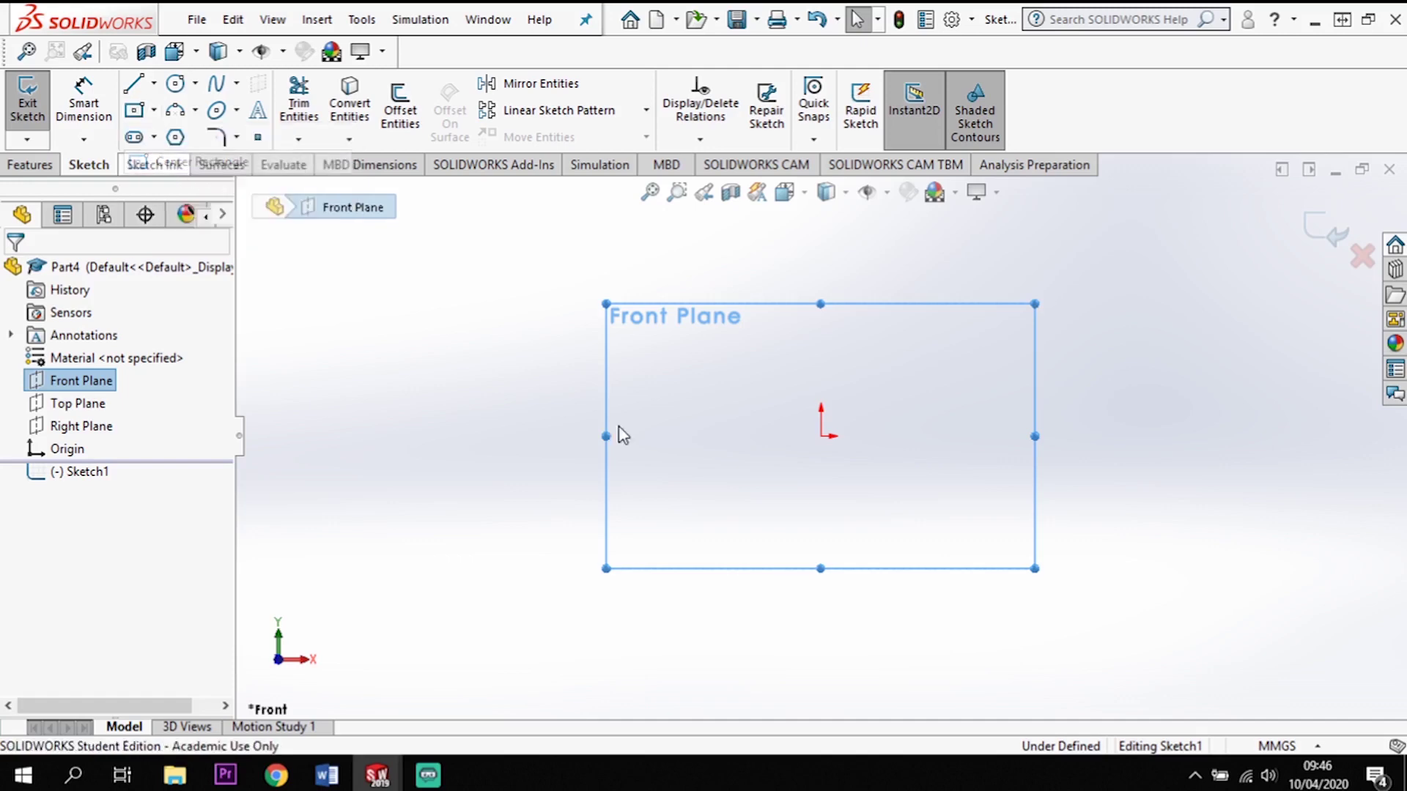
pyautogui.click(821, 436)
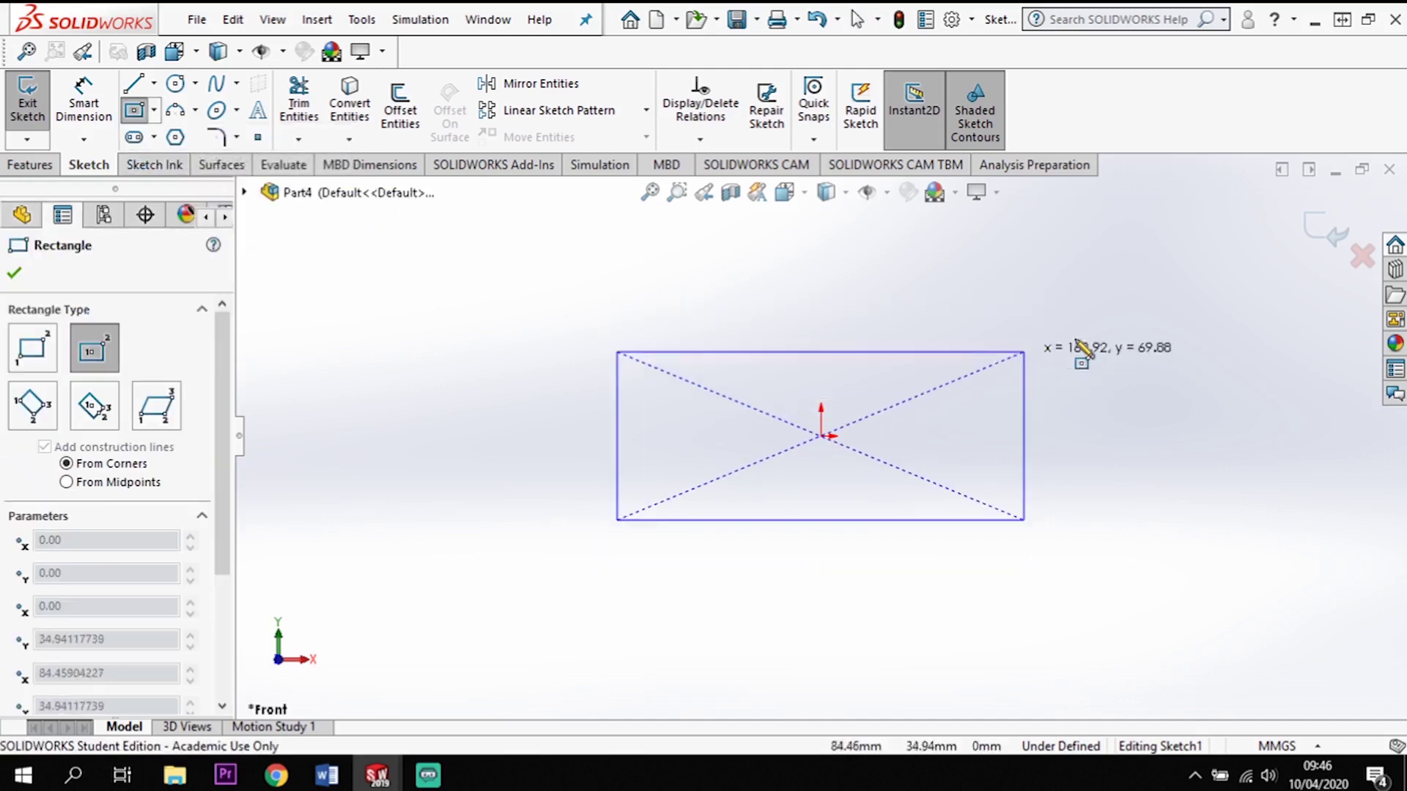
pyautogui.click(1167, 280)
# - Dimension the center rectangle to 100 mm wide and 63 mm high
pyautogui.click(85, 106)
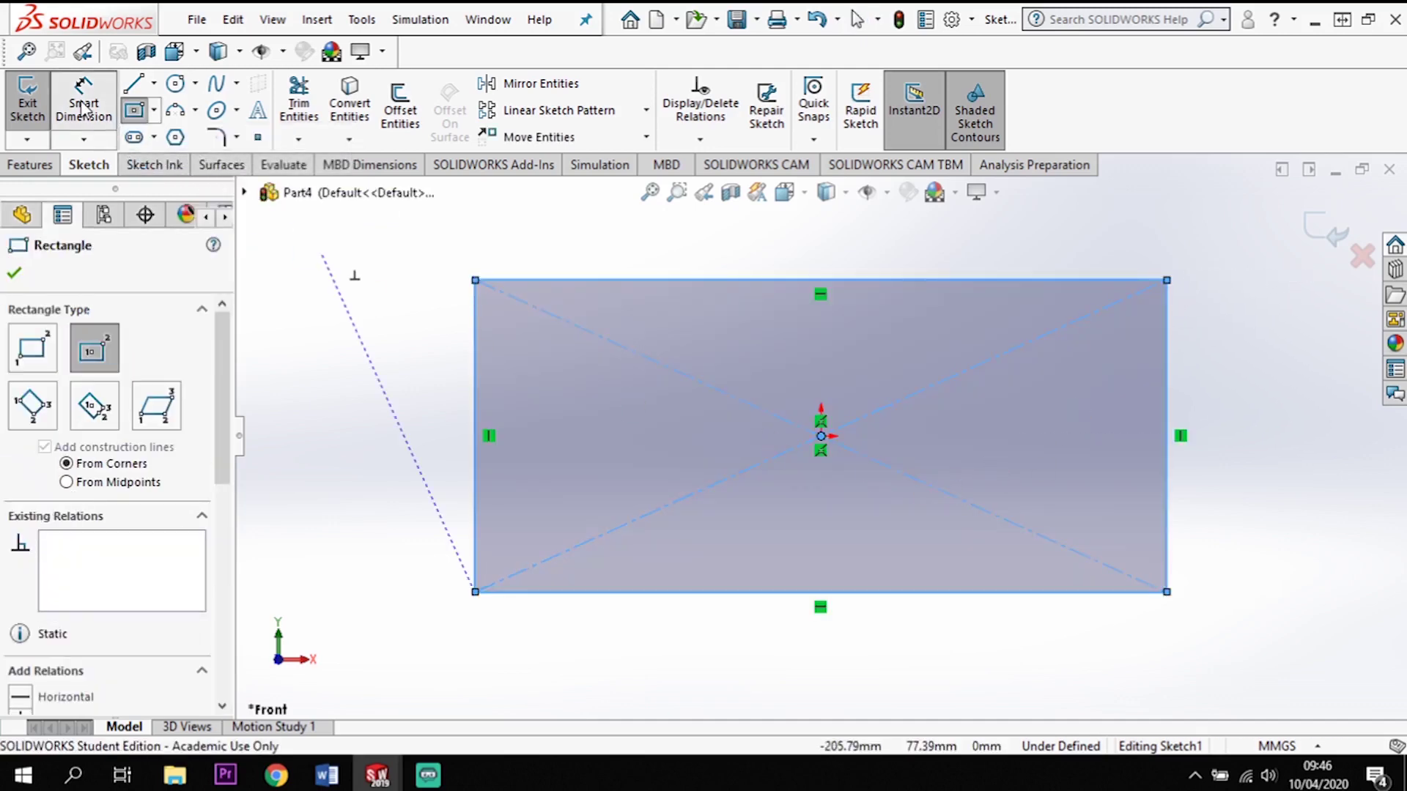
pyautogui.click(979, 593)
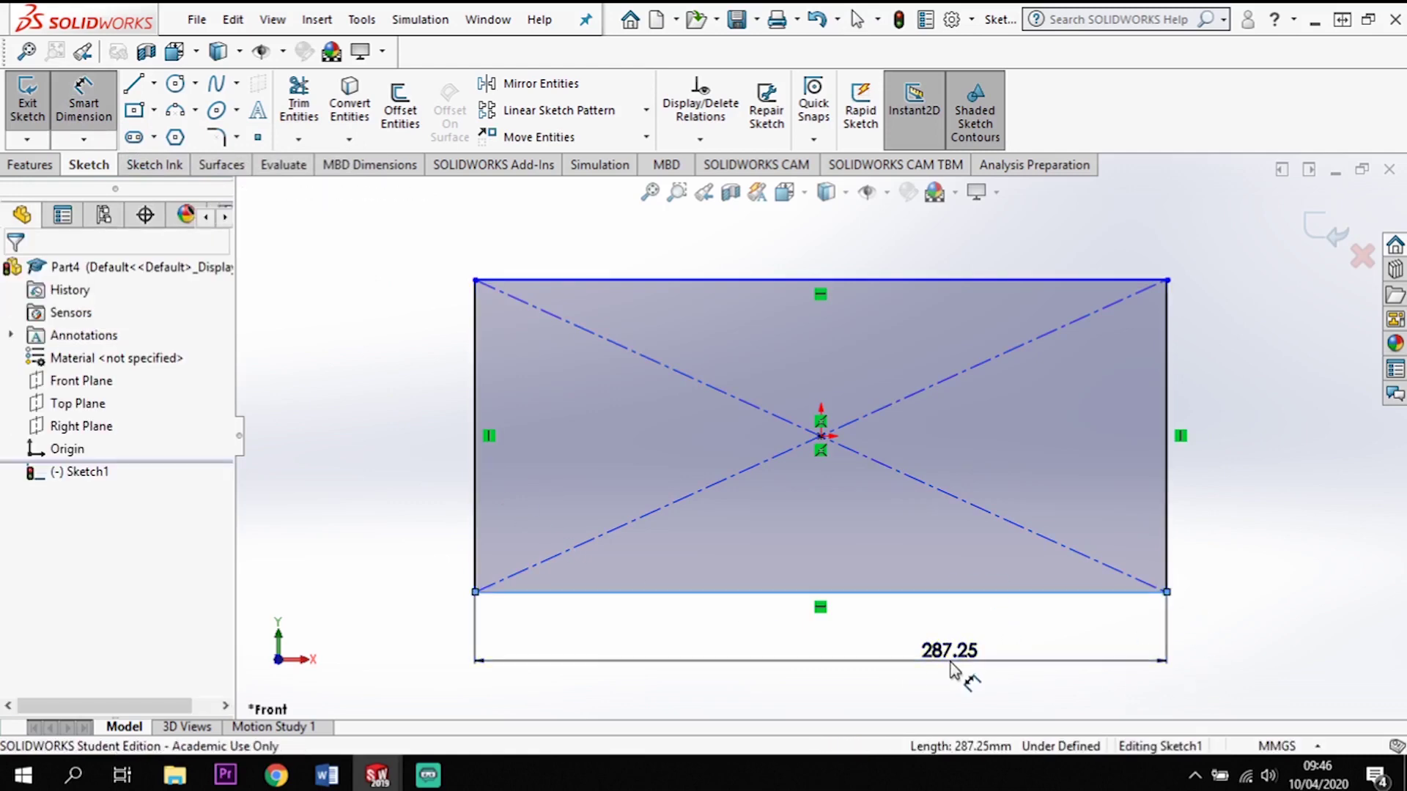
pyautogui.click(955, 669)
pyautogui.write('100')
pyautogui.press('Return')
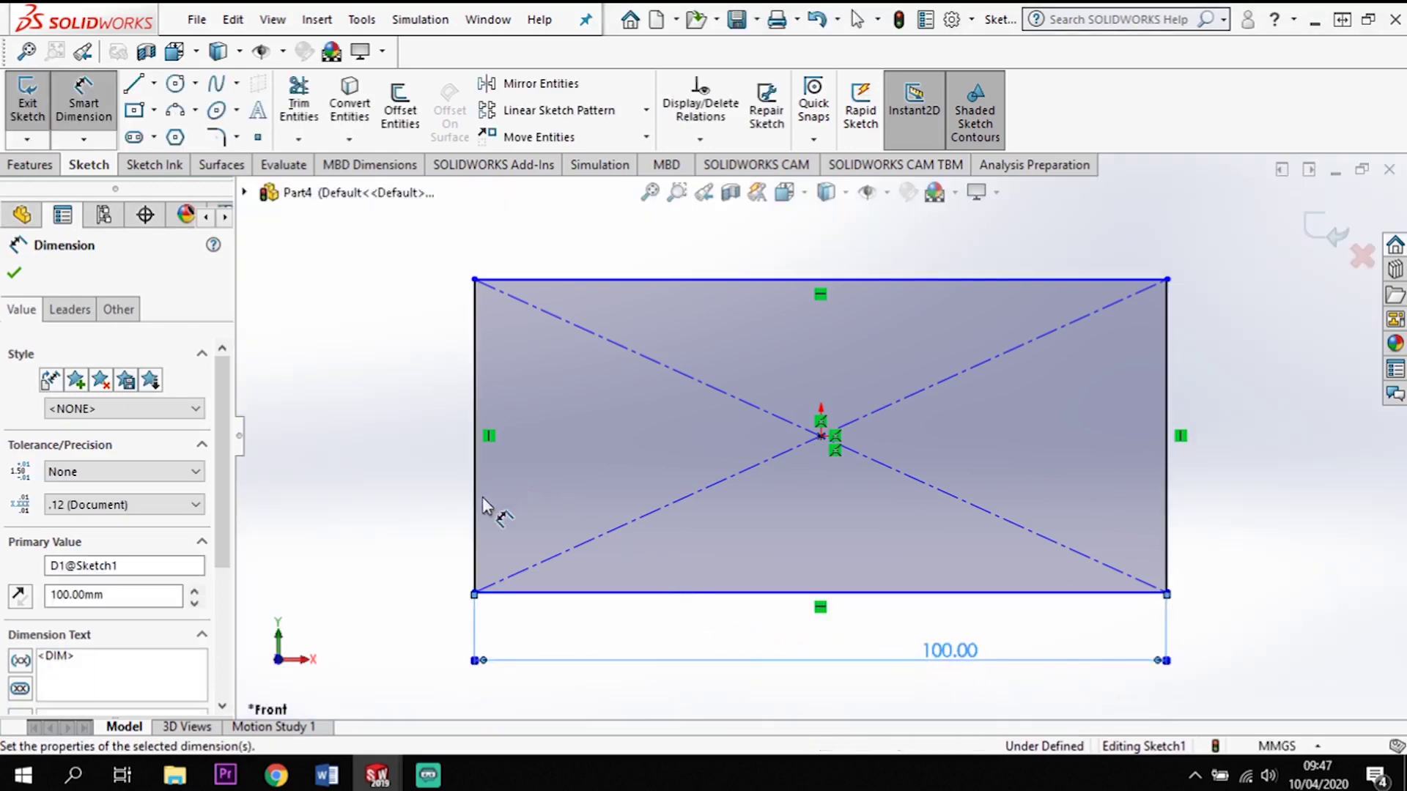
pyautogui.click(469, 513)
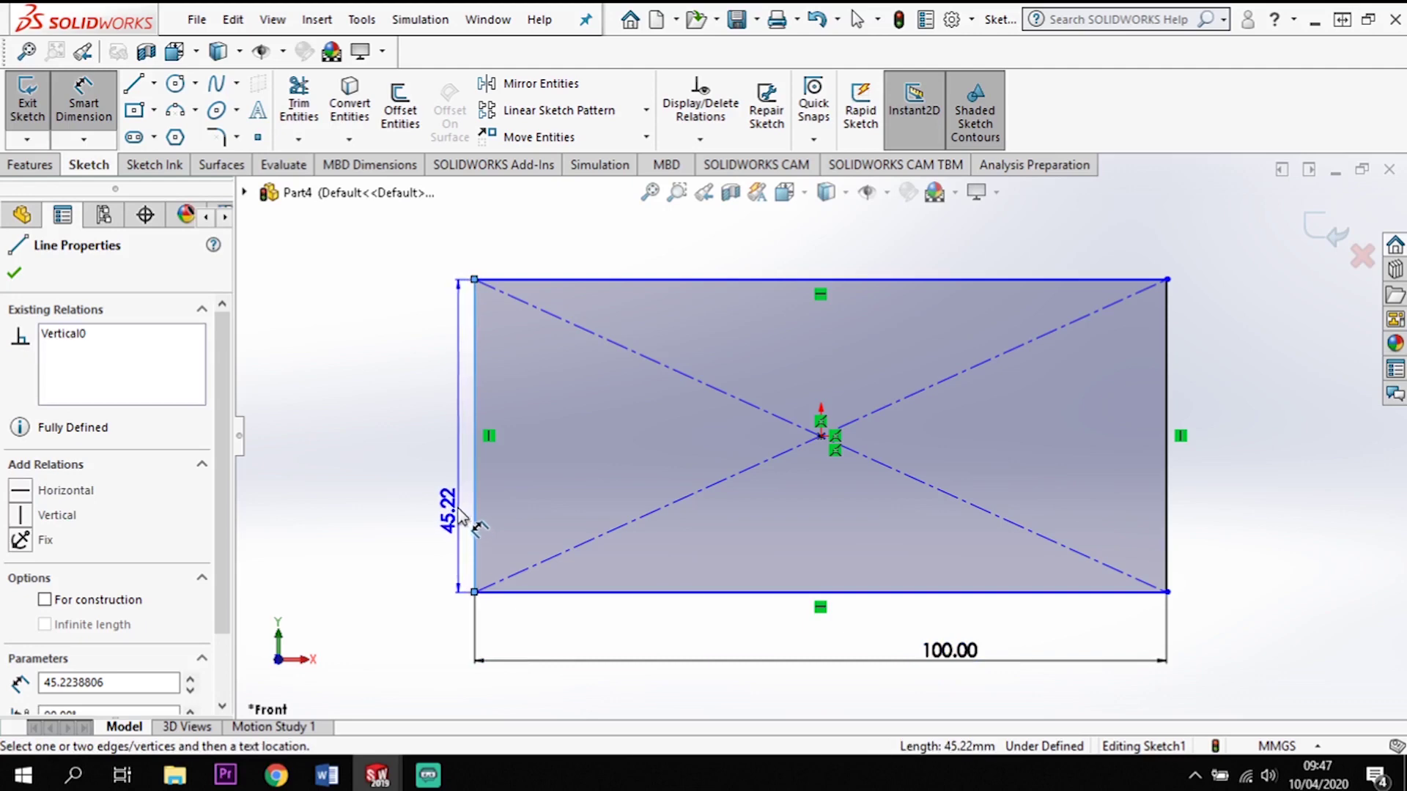
pyautogui.click(442, 469)
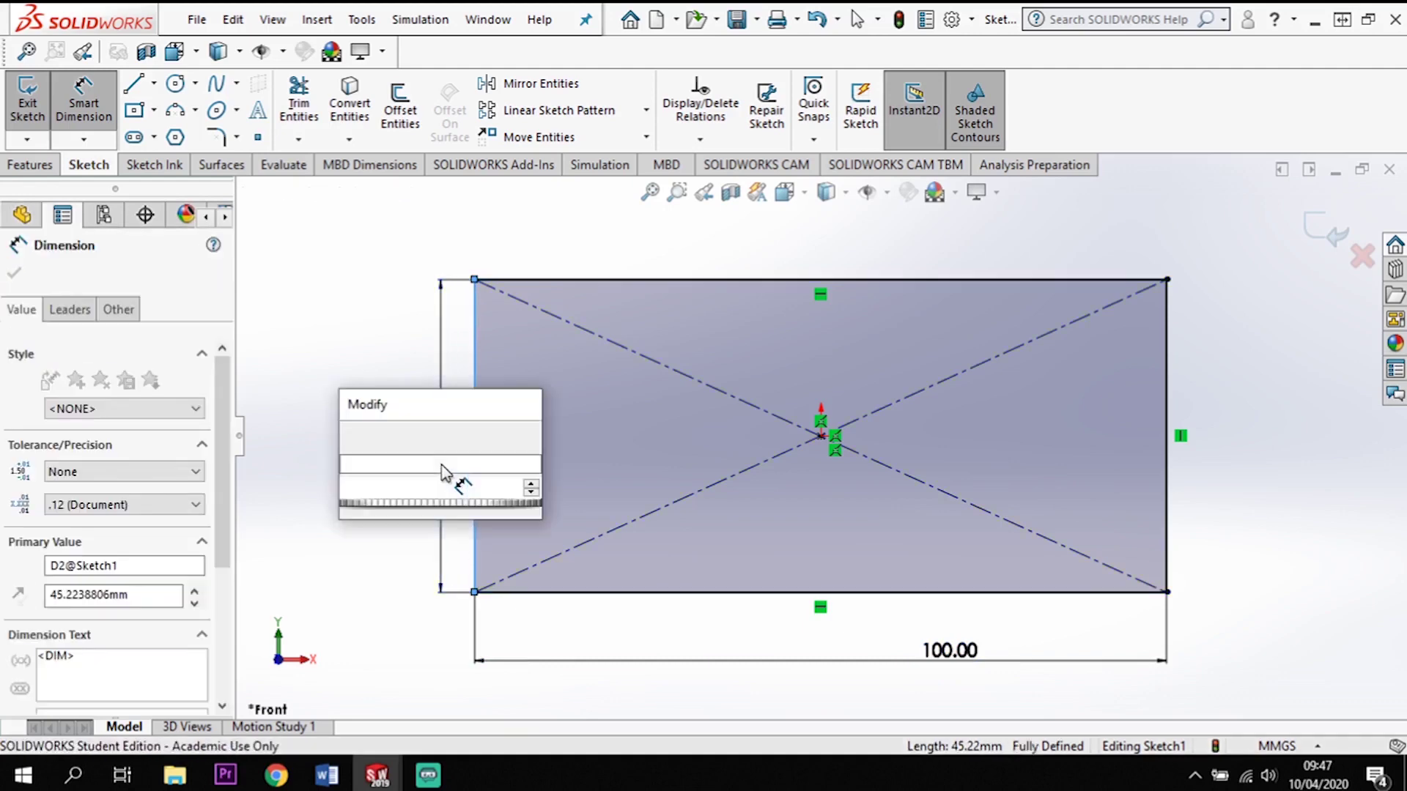
pyautogui.press('Return')
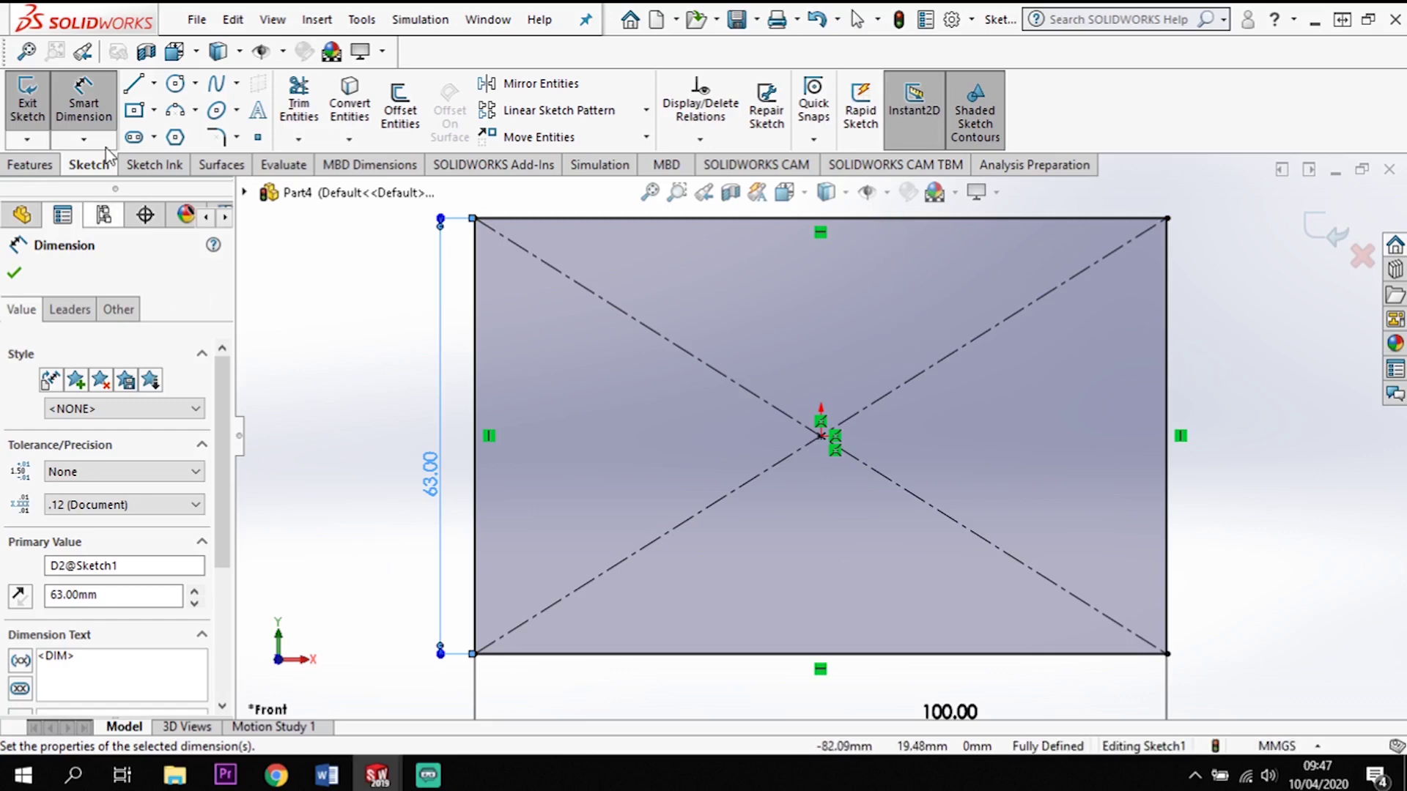
pyautogui.click(134, 114)
pyautogui.click(1168, 219)
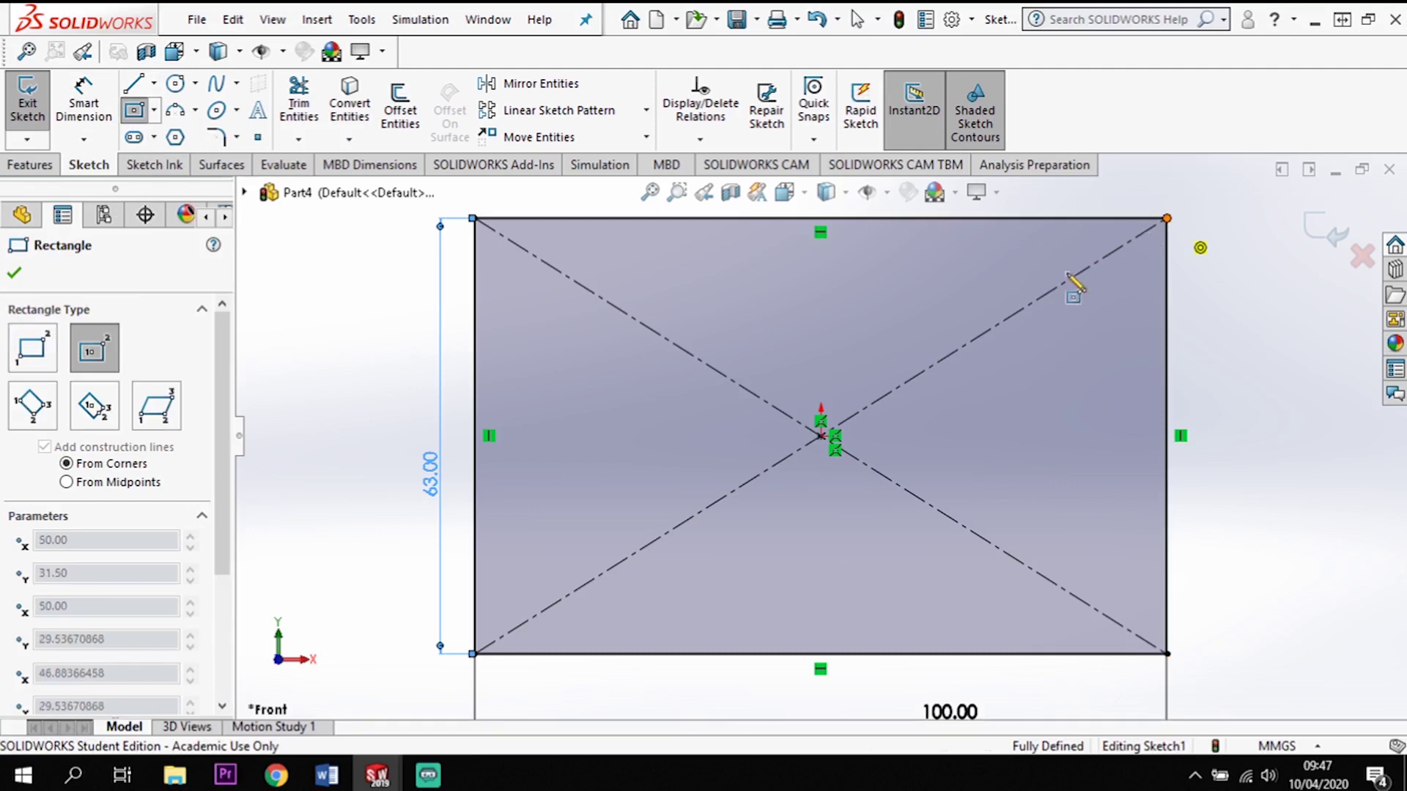
pyautogui.press('Escape')
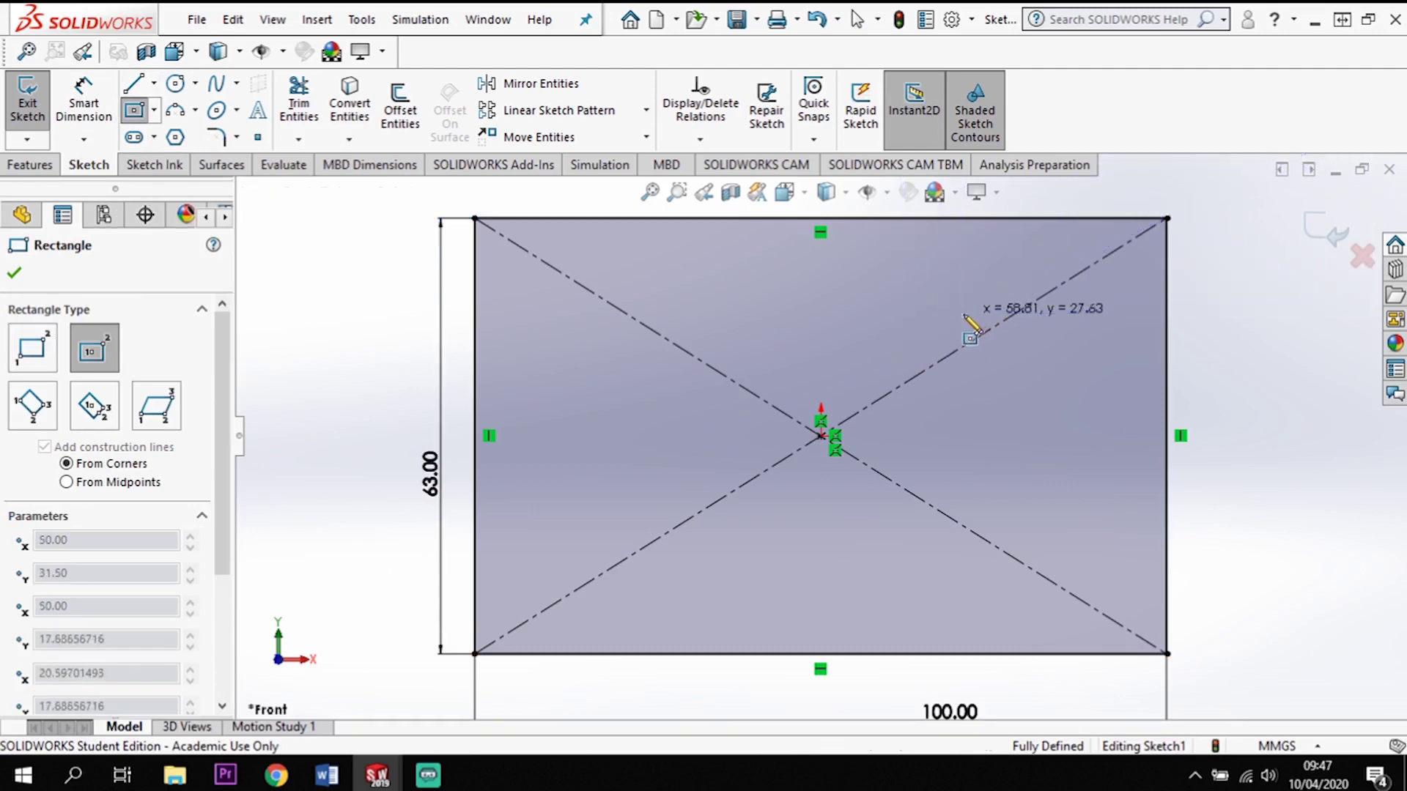
pyautogui.press('Escape')
# - Draw a corner rectangle about 42 mm wide and 15 mm high inward from the large rectangle's upper-right corner
pyautogui.click(154, 112)
pyautogui.click(191, 135)
pyautogui.click(1168, 219)
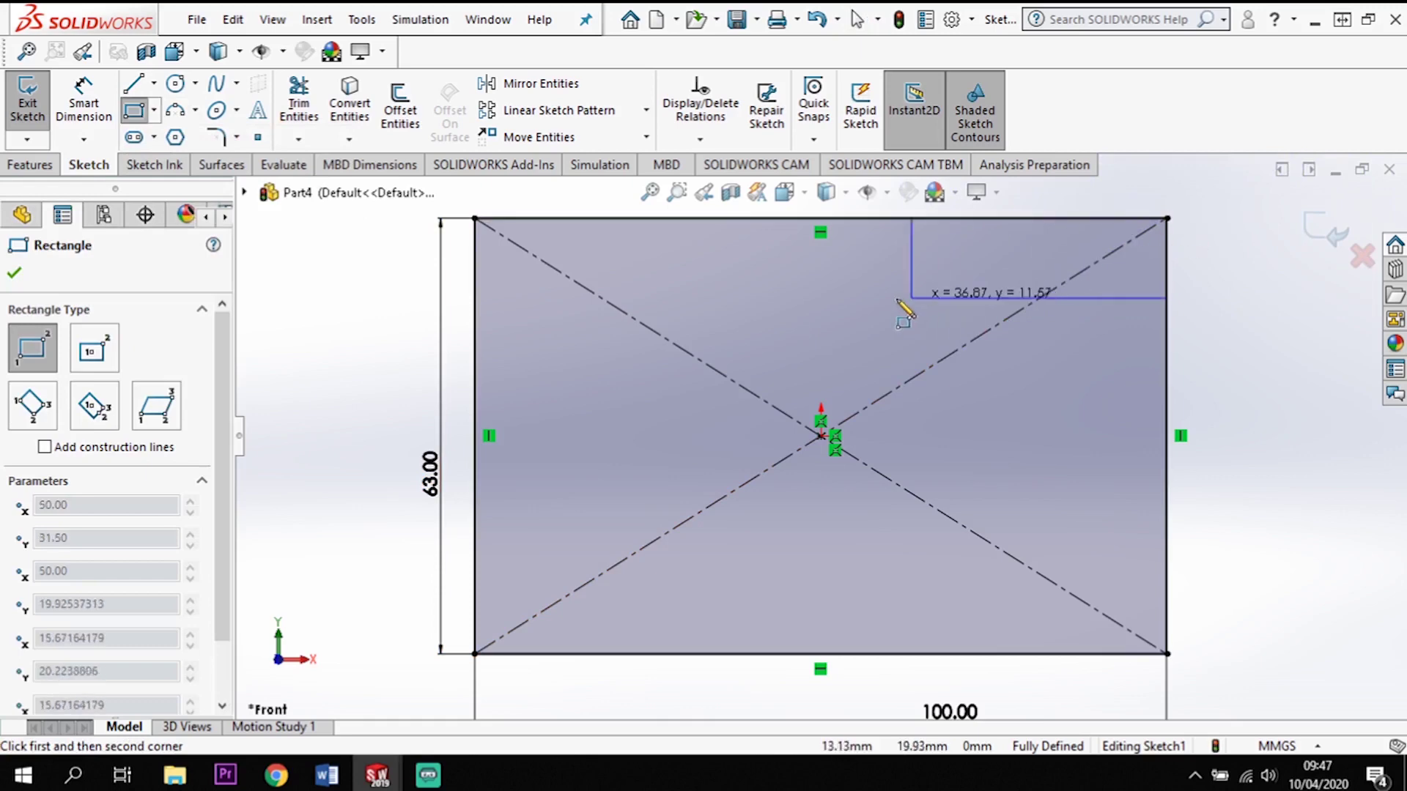
pyautogui.click(875, 321)
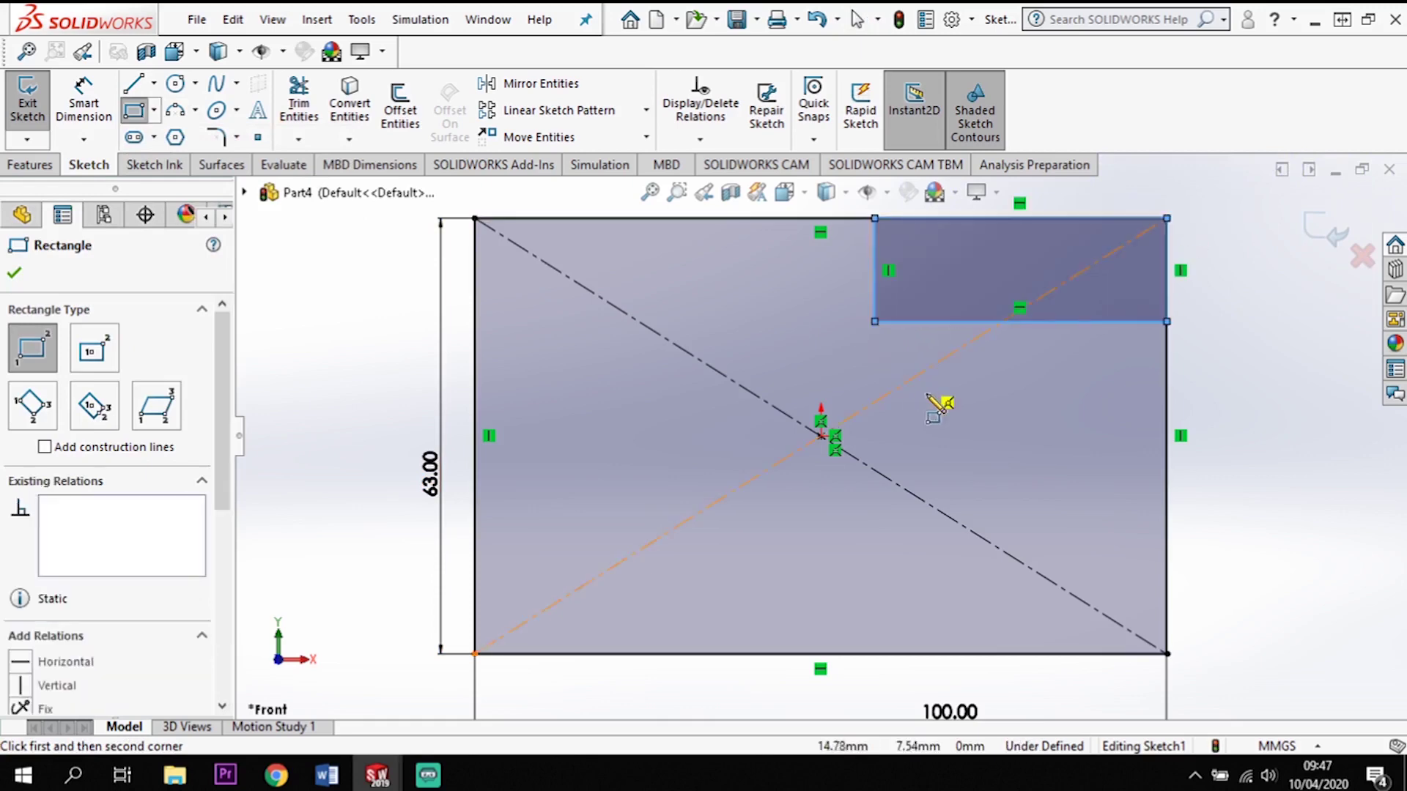
pyautogui.press('Escape')
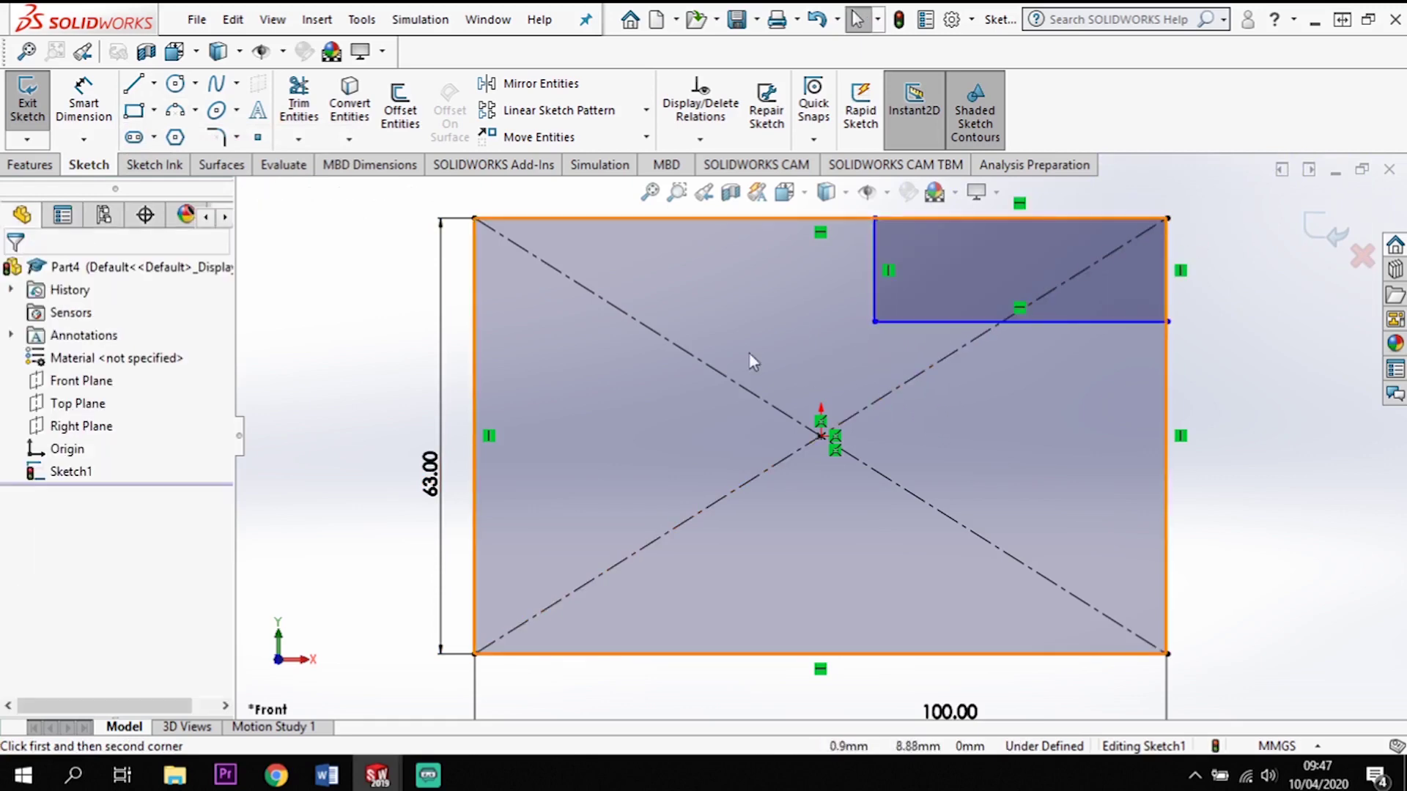
# - Dimension the corner rectangle to 15 mm high and 40 mm wide
pyautogui.click(59, 106)
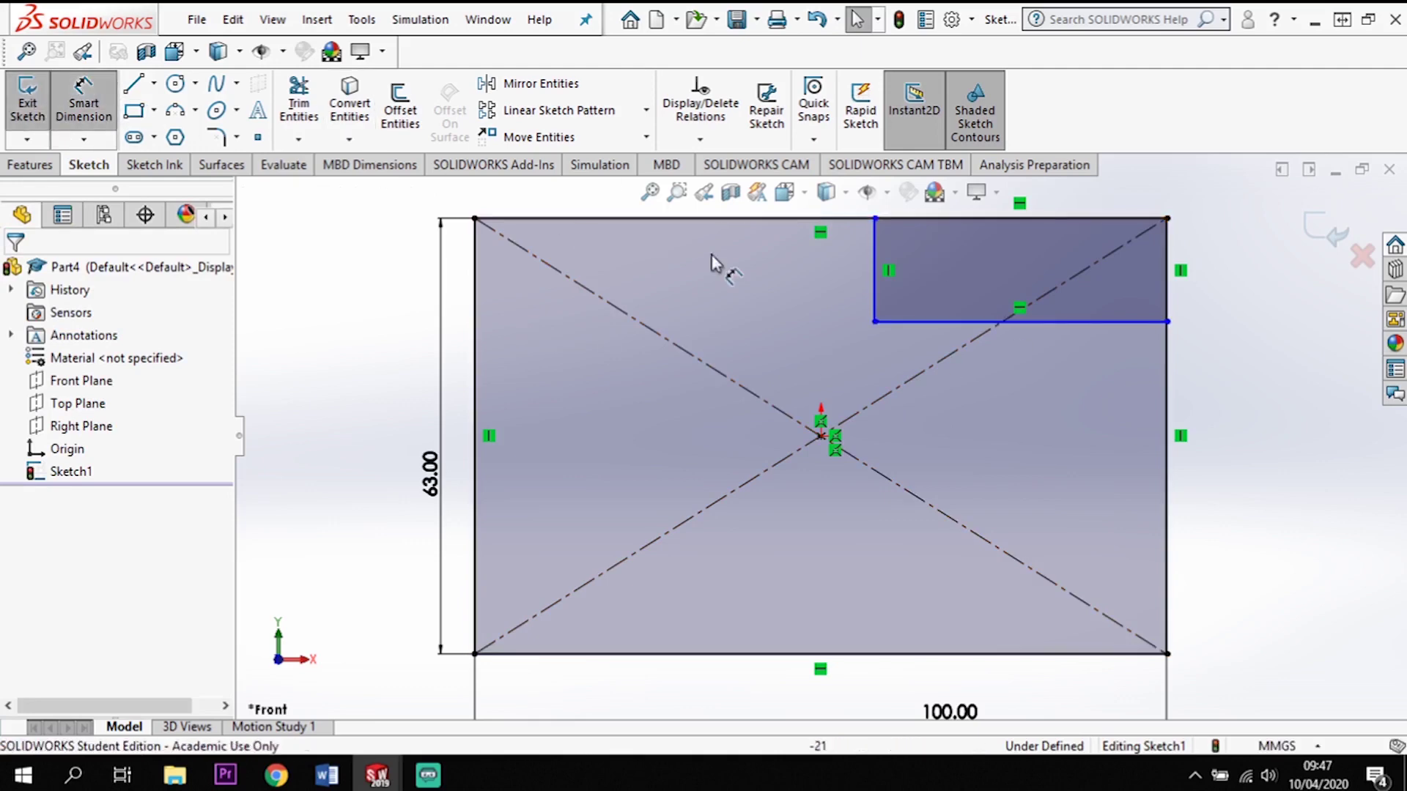
pyautogui.click(874, 286)
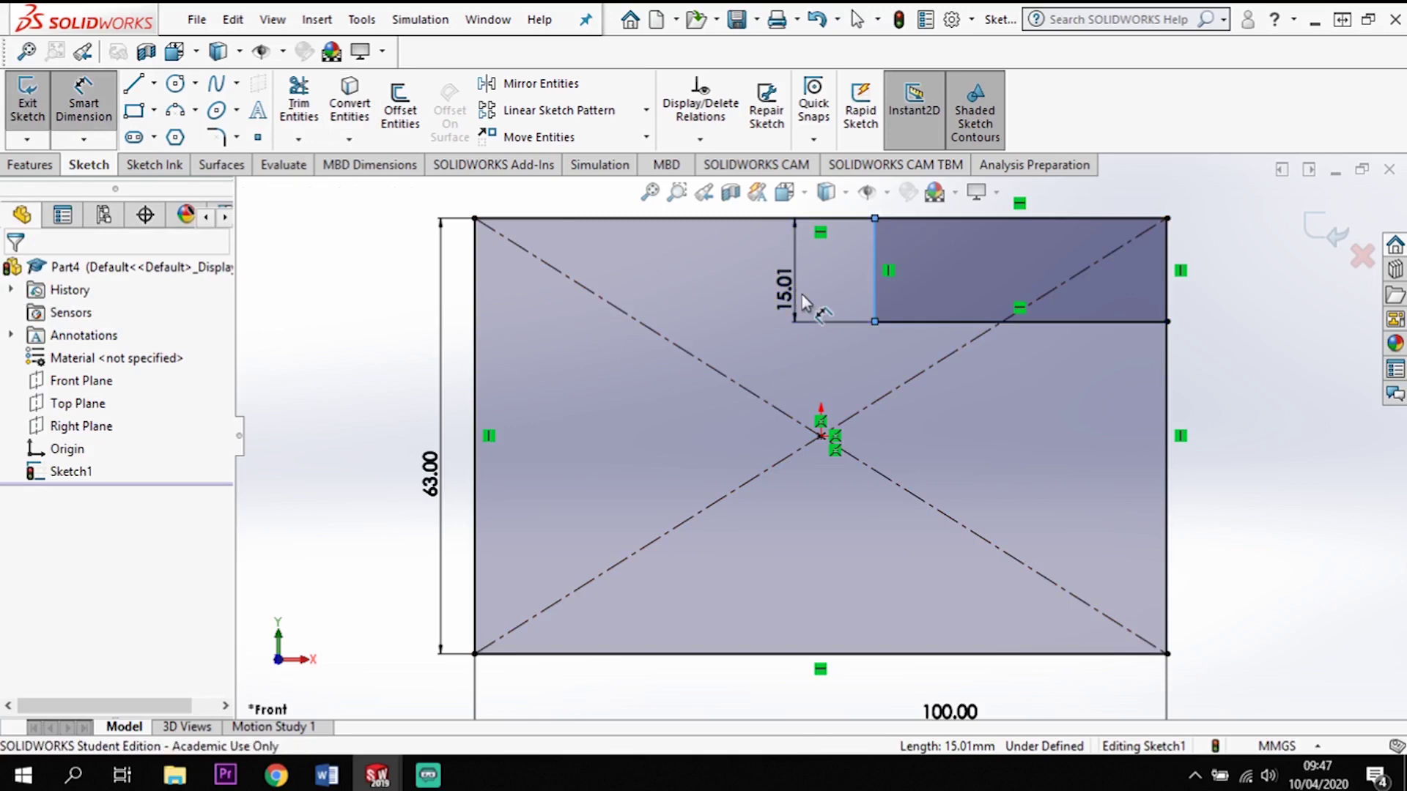
pyautogui.click(804, 302)
pyautogui.press('Return')
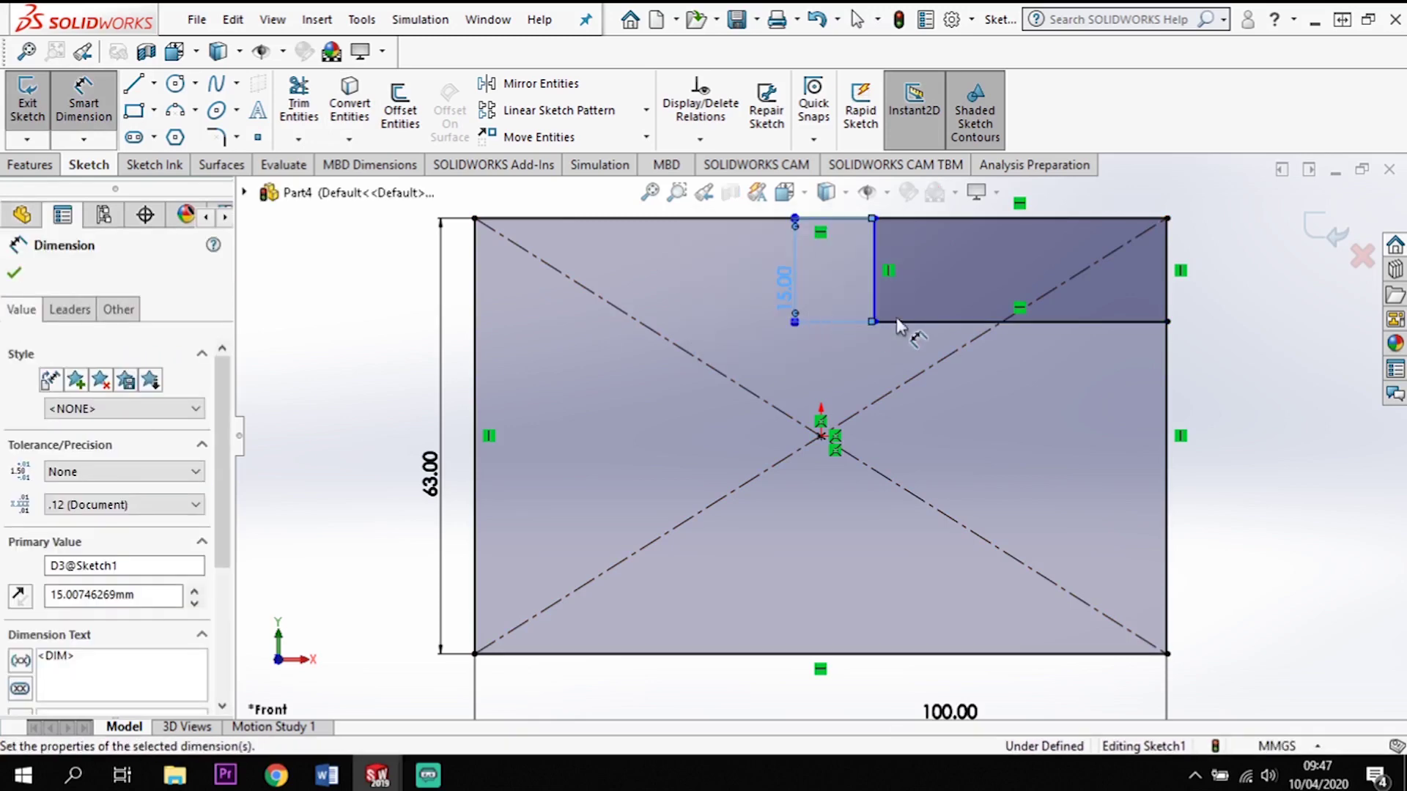
pyautogui.click(1071, 322)
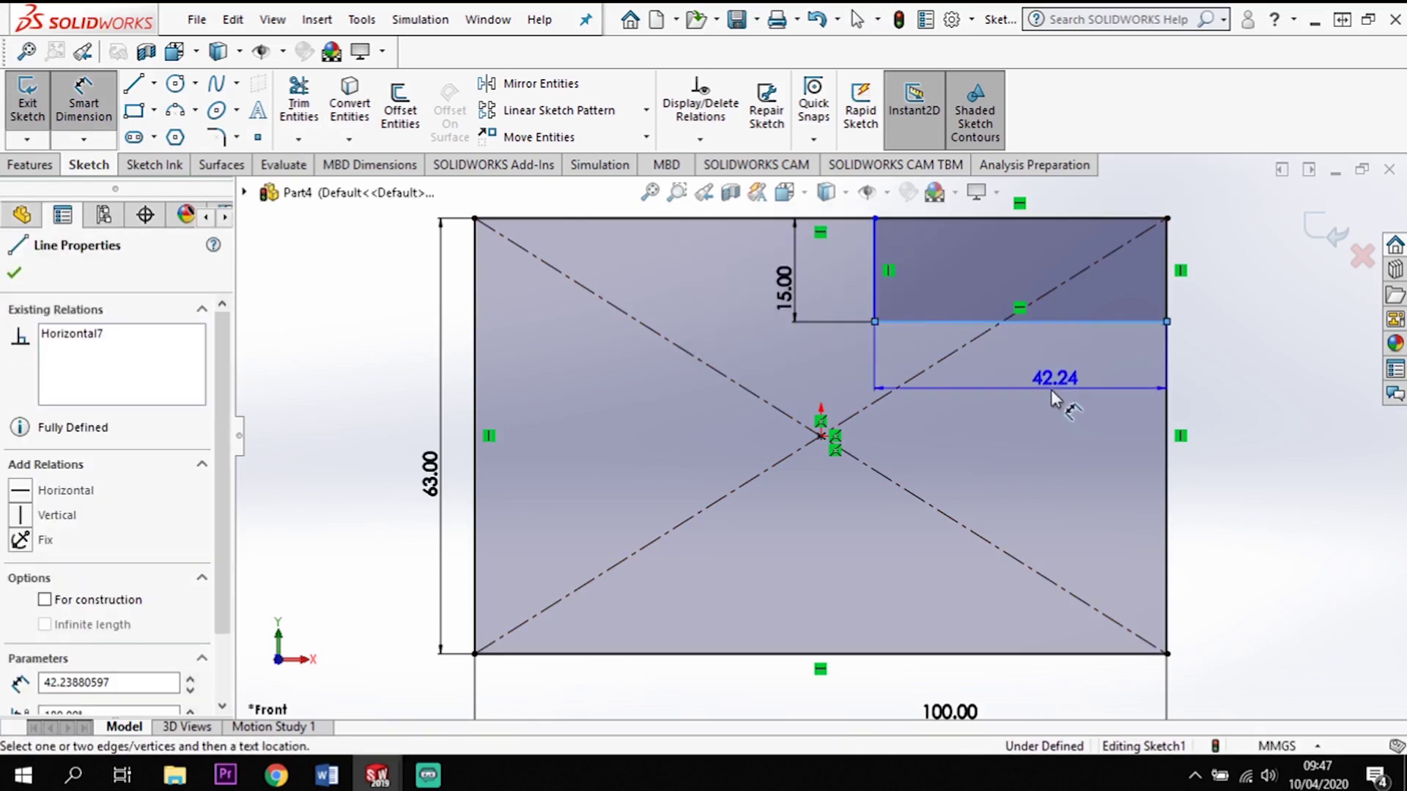
pyautogui.click(1054, 390)
pyautogui.write('40')
pyautogui.press('Return')
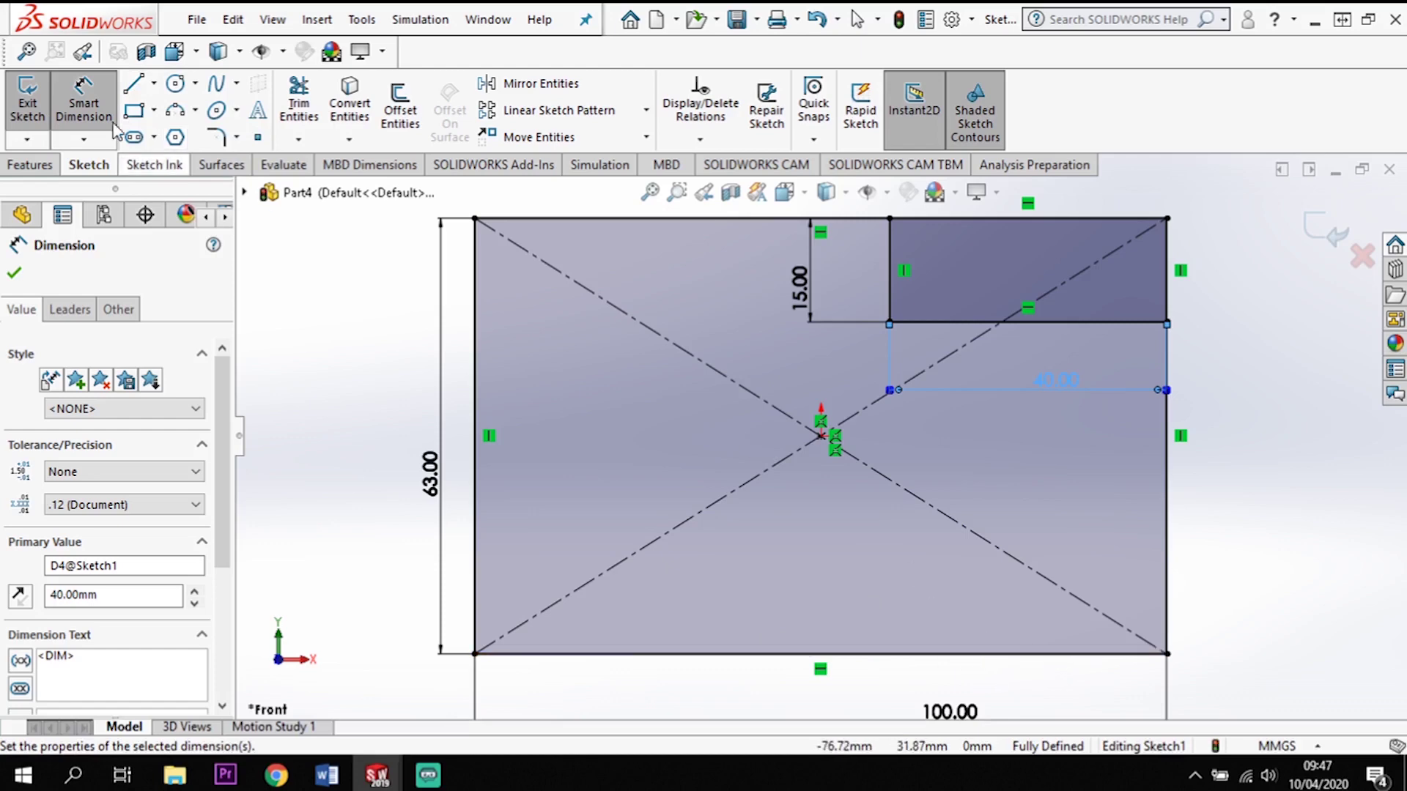
# - Sketch two connected lines forming a triangular peak on the bottom edge, with the right line about 14 mm long
pyautogui.press('l')
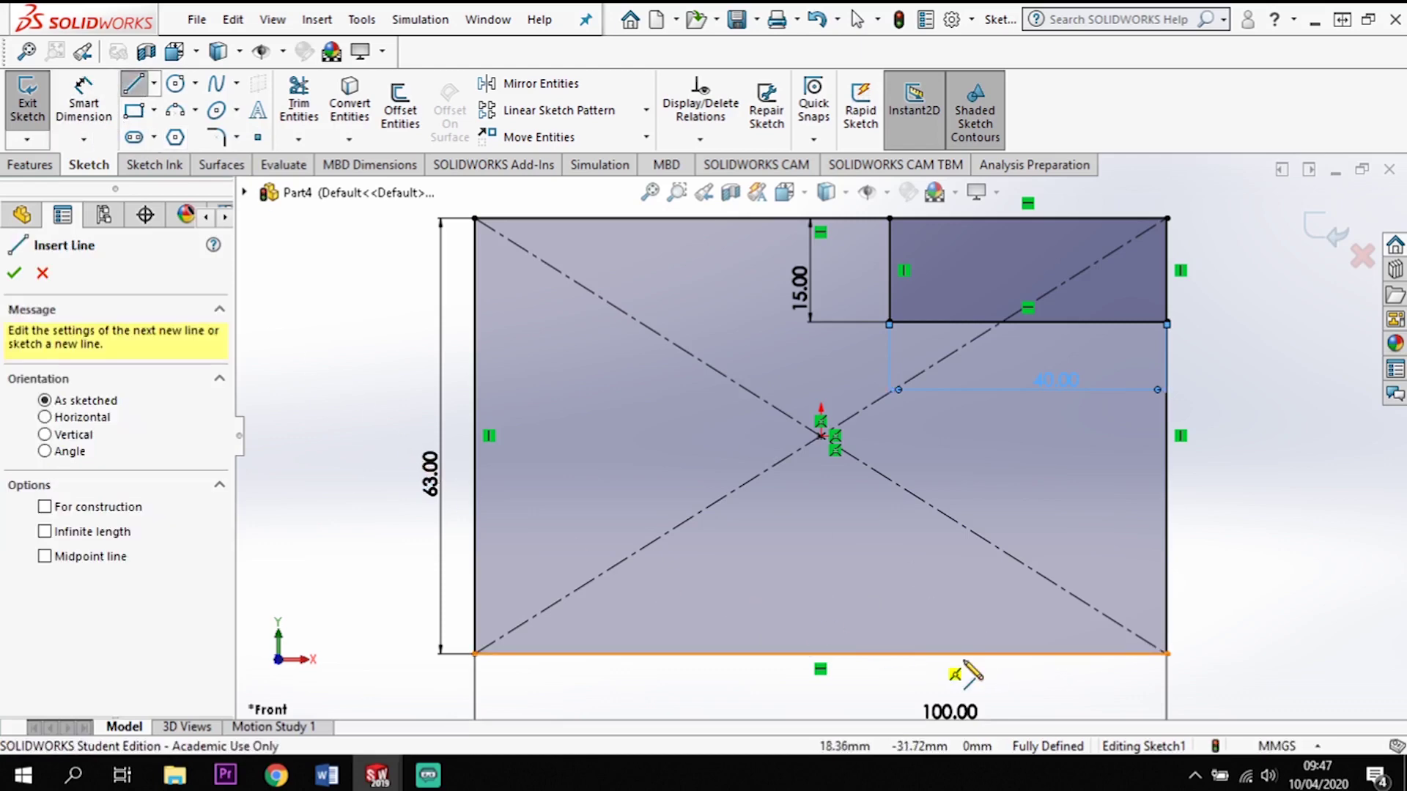
pyautogui.click(992, 654)
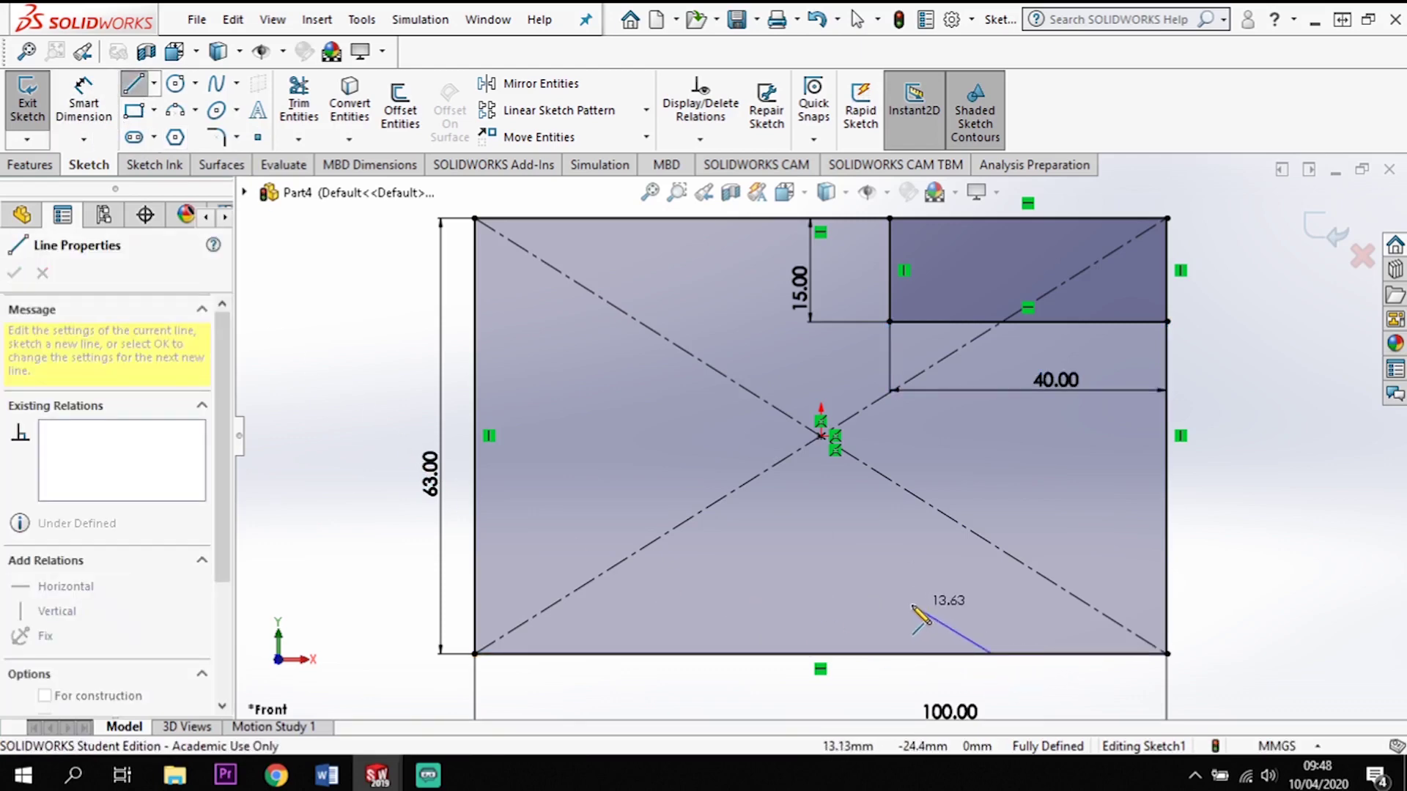
pyautogui.click(910, 601)
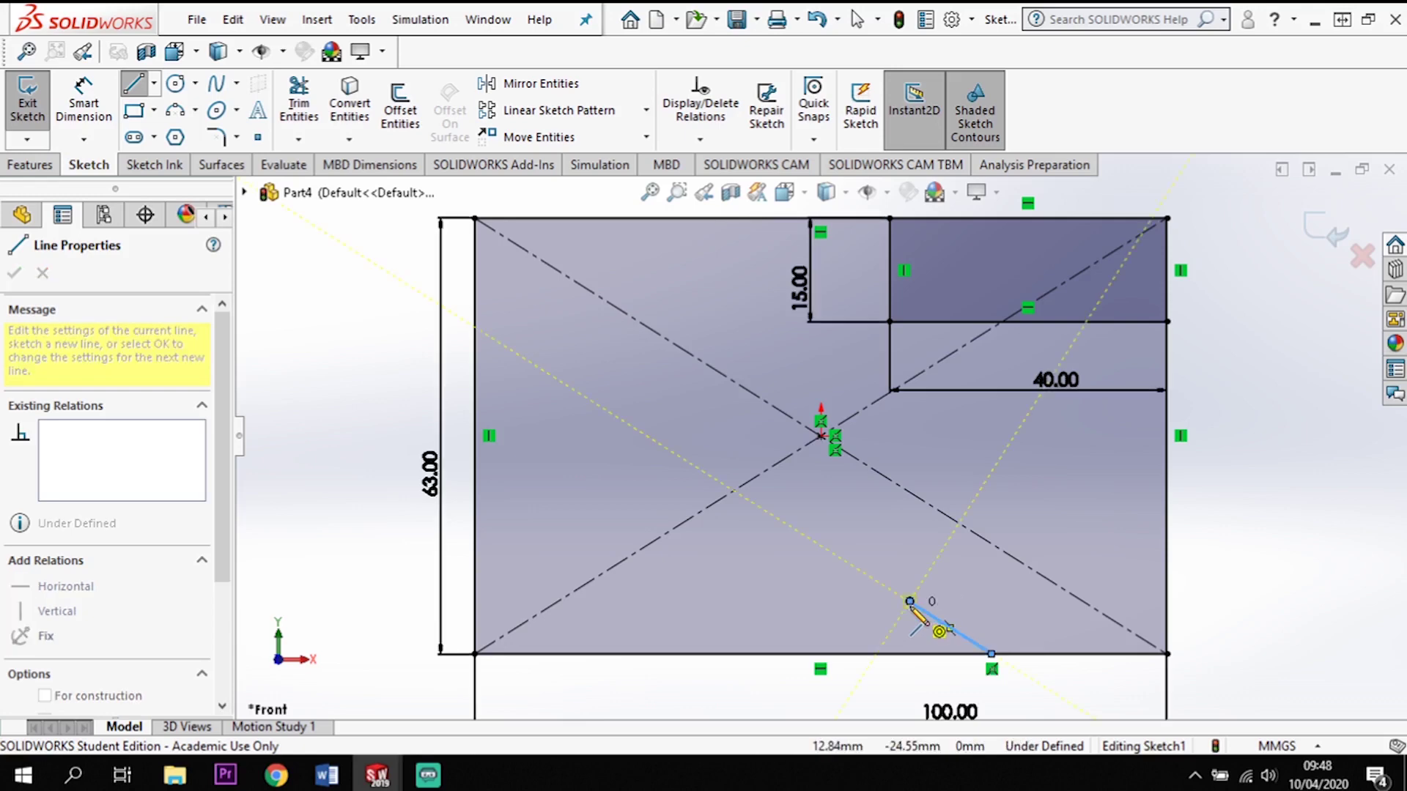
pyautogui.click(764, 653)
pyautogui.press('Escape')
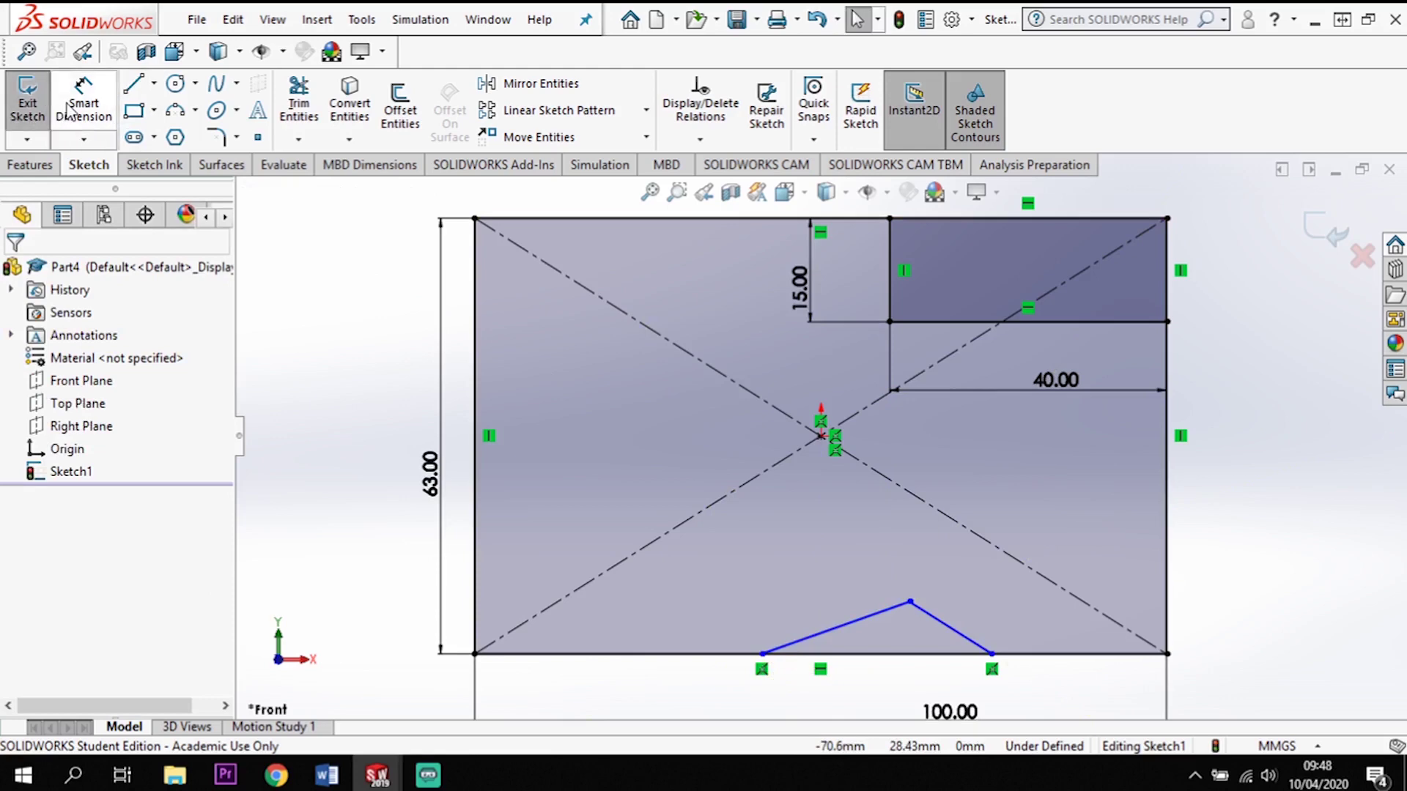
# - Set the angle between the peak's right line and the bottom edge to 45 degrees
pyautogui.click(81, 106)
pyautogui.click(963, 635)
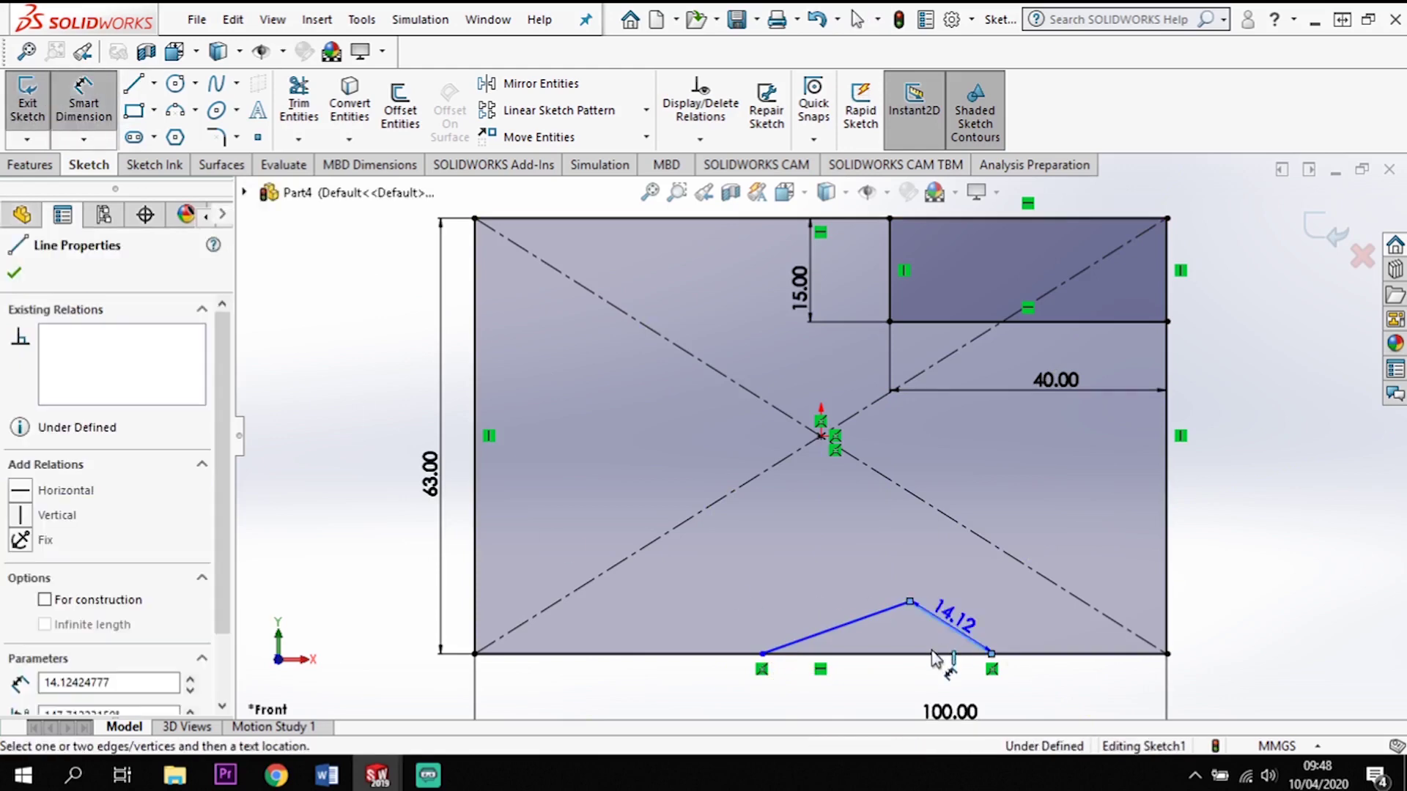
pyautogui.click(929, 653)
pyautogui.click(915, 648)
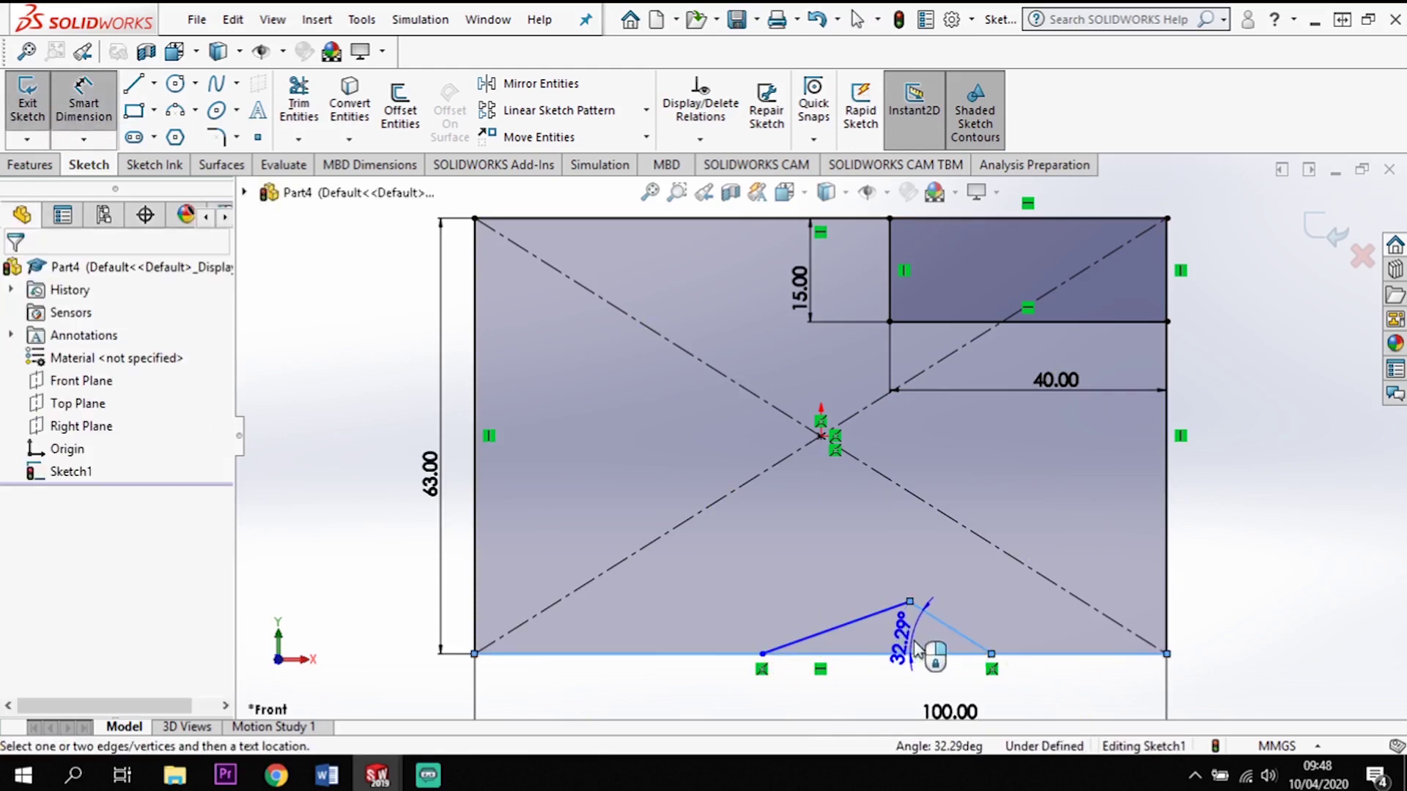
pyautogui.press('Return')
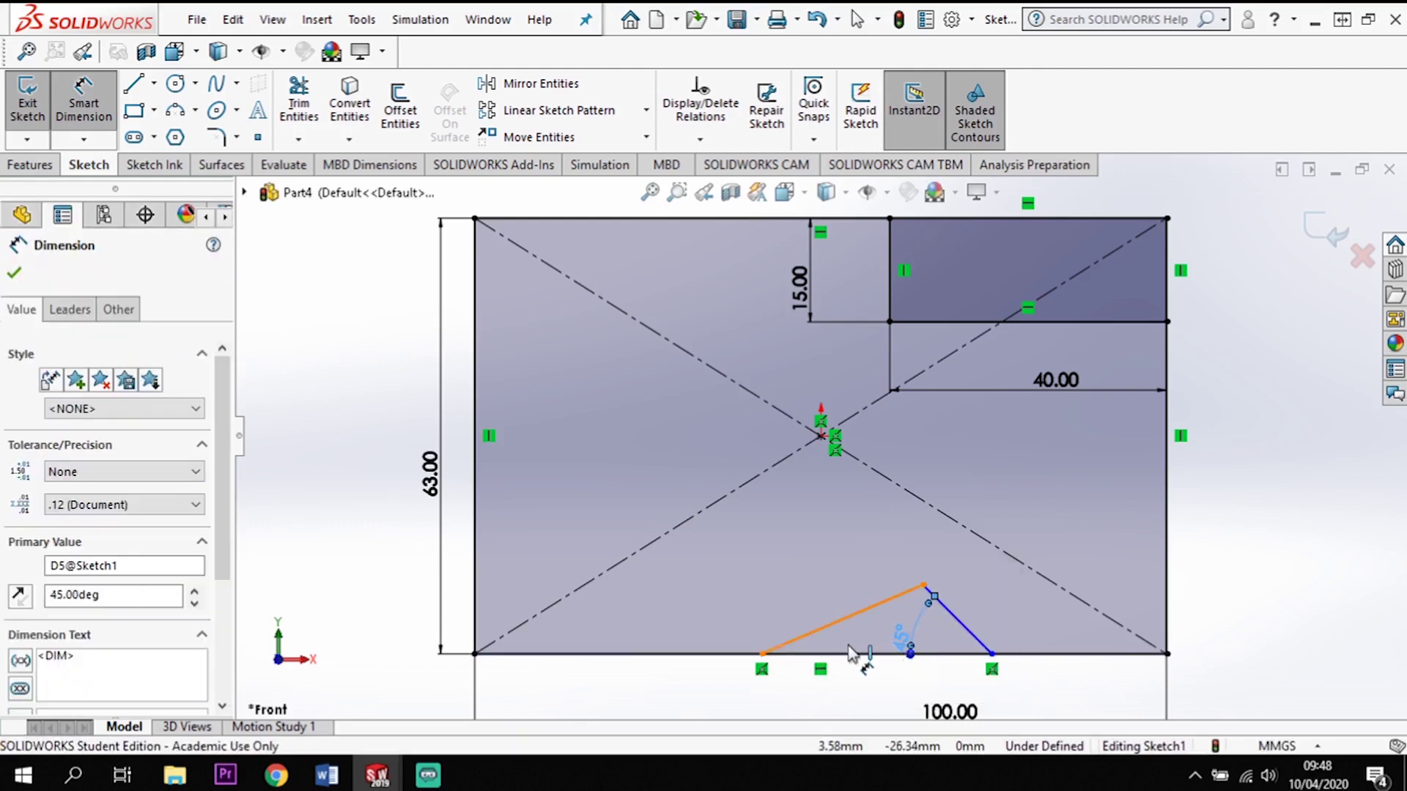
# - Set the angle between the peak's left line and the bottom edge to 20 degrees
pyautogui.click(846, 619)
pyautogui.click(850, 653)
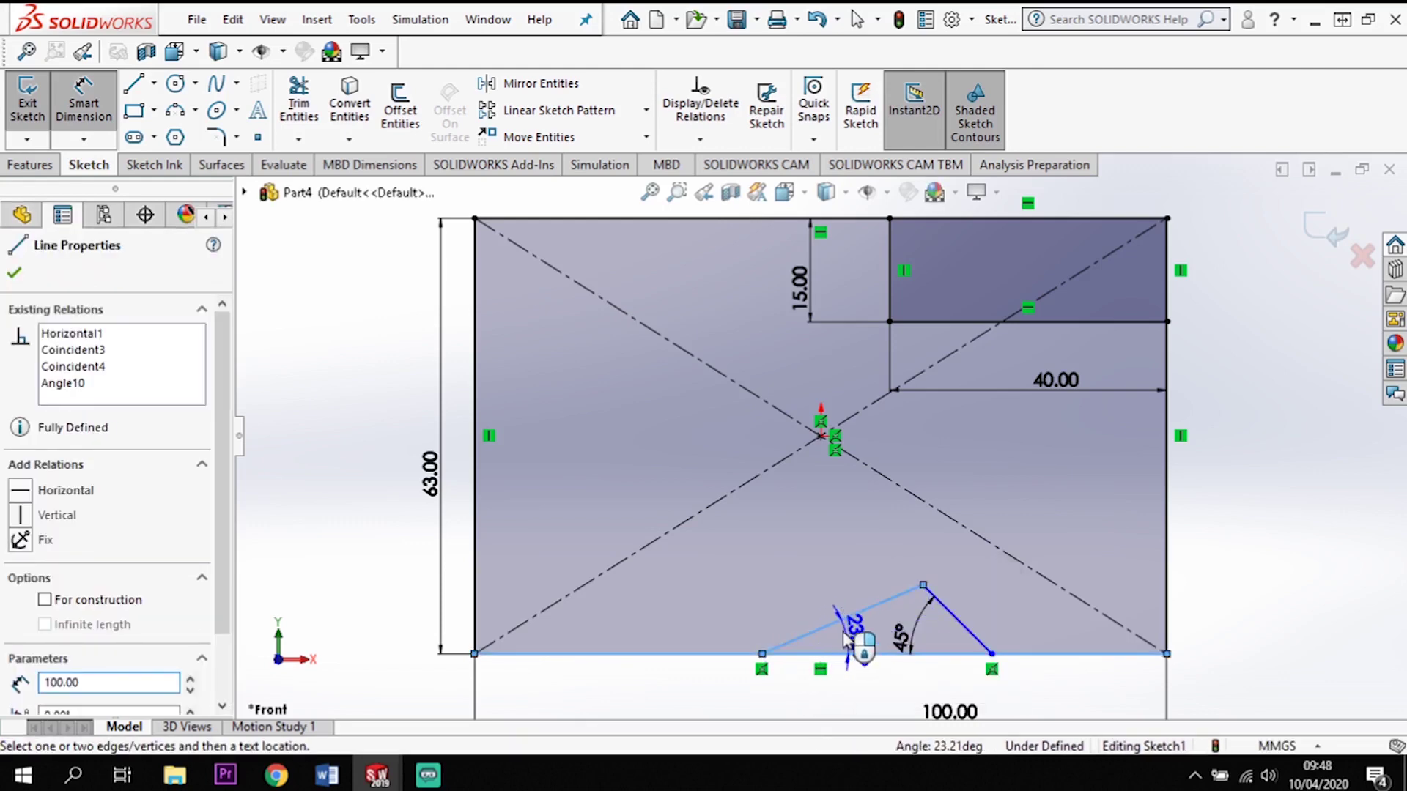
pyautogui.click(837, 631)
pyautogui.write('20')
pyautogui.press('Return')
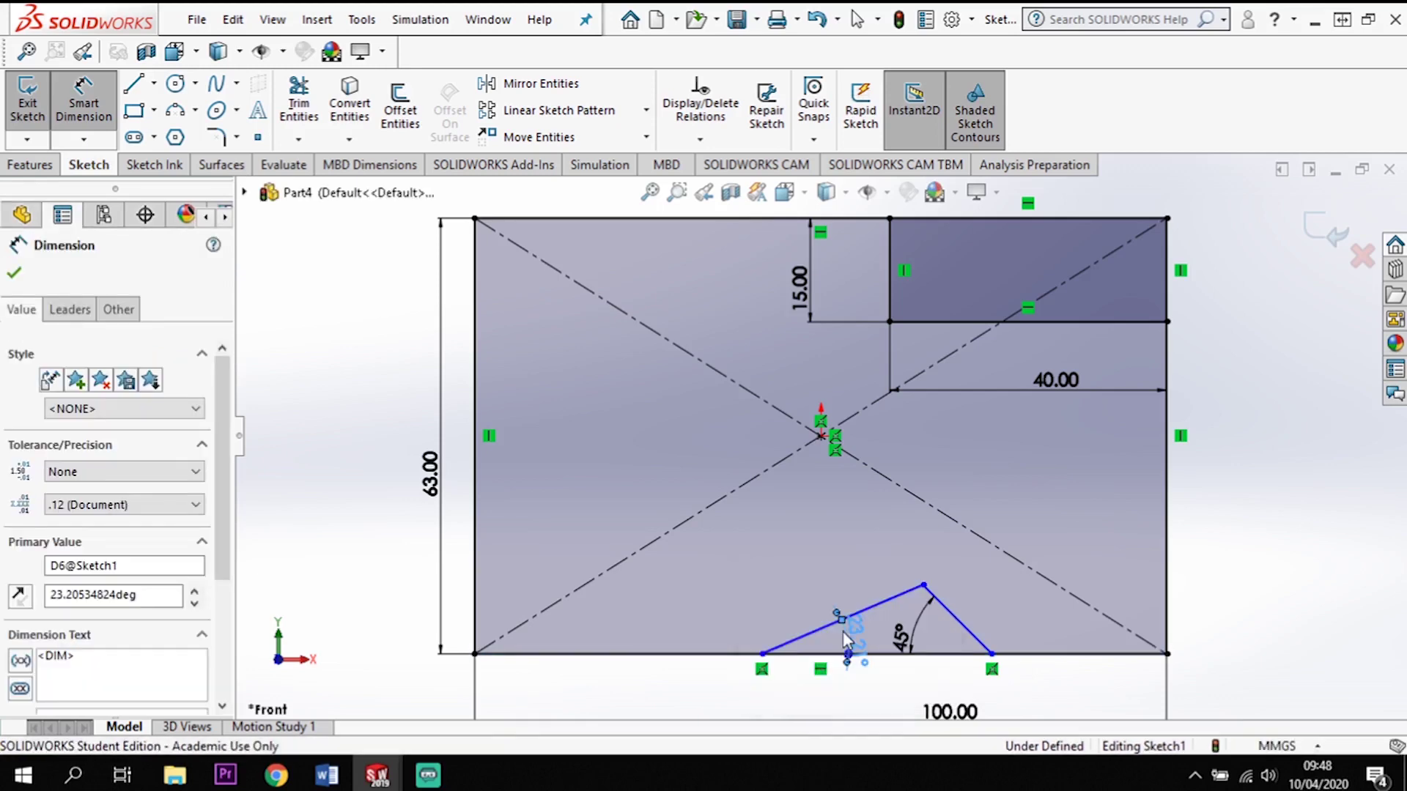
# - Dimension the peak's right endpoint 15 mm from the large rectangle's right edge
pyautogui.click(90, 102)
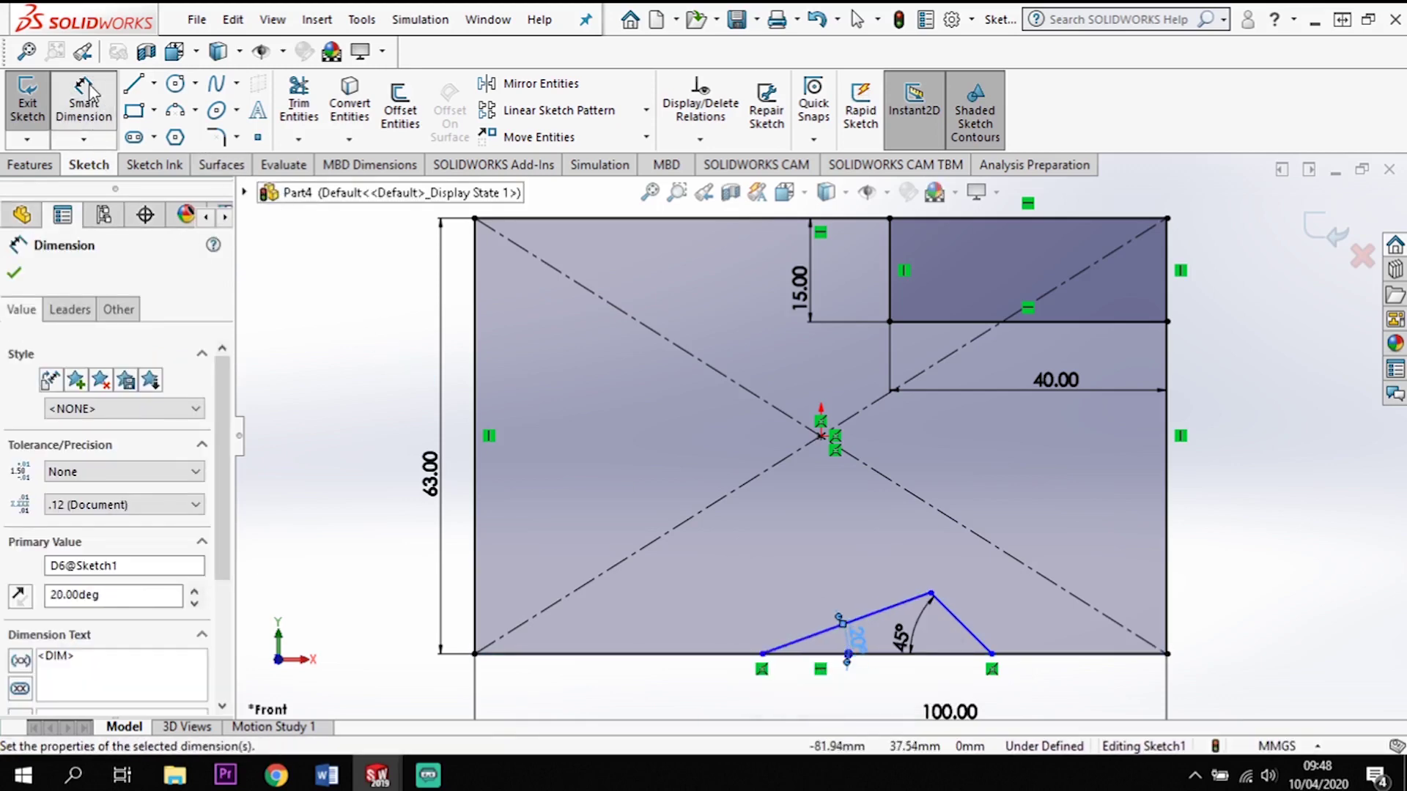
pyautogui.press('d')
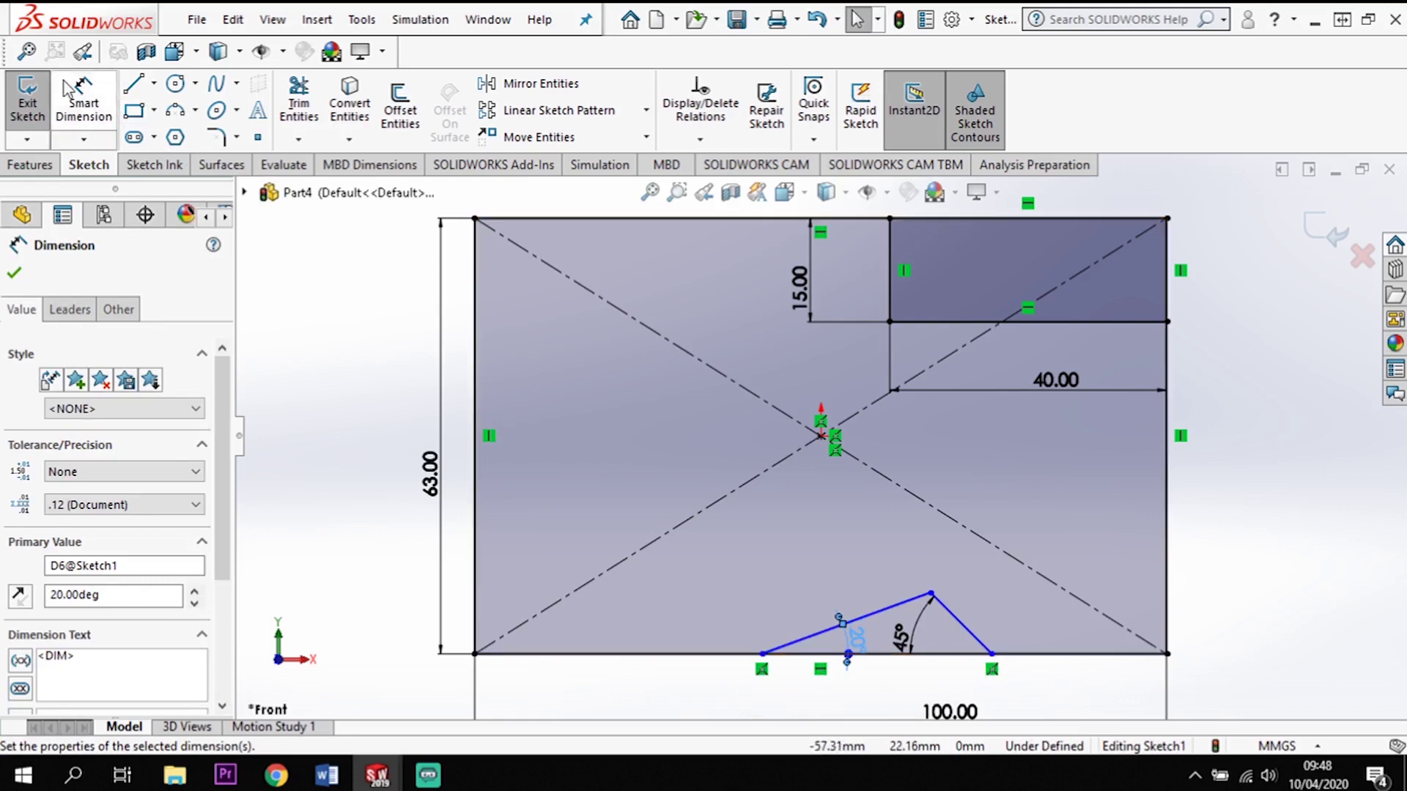
pyautogui.click(992, 653)
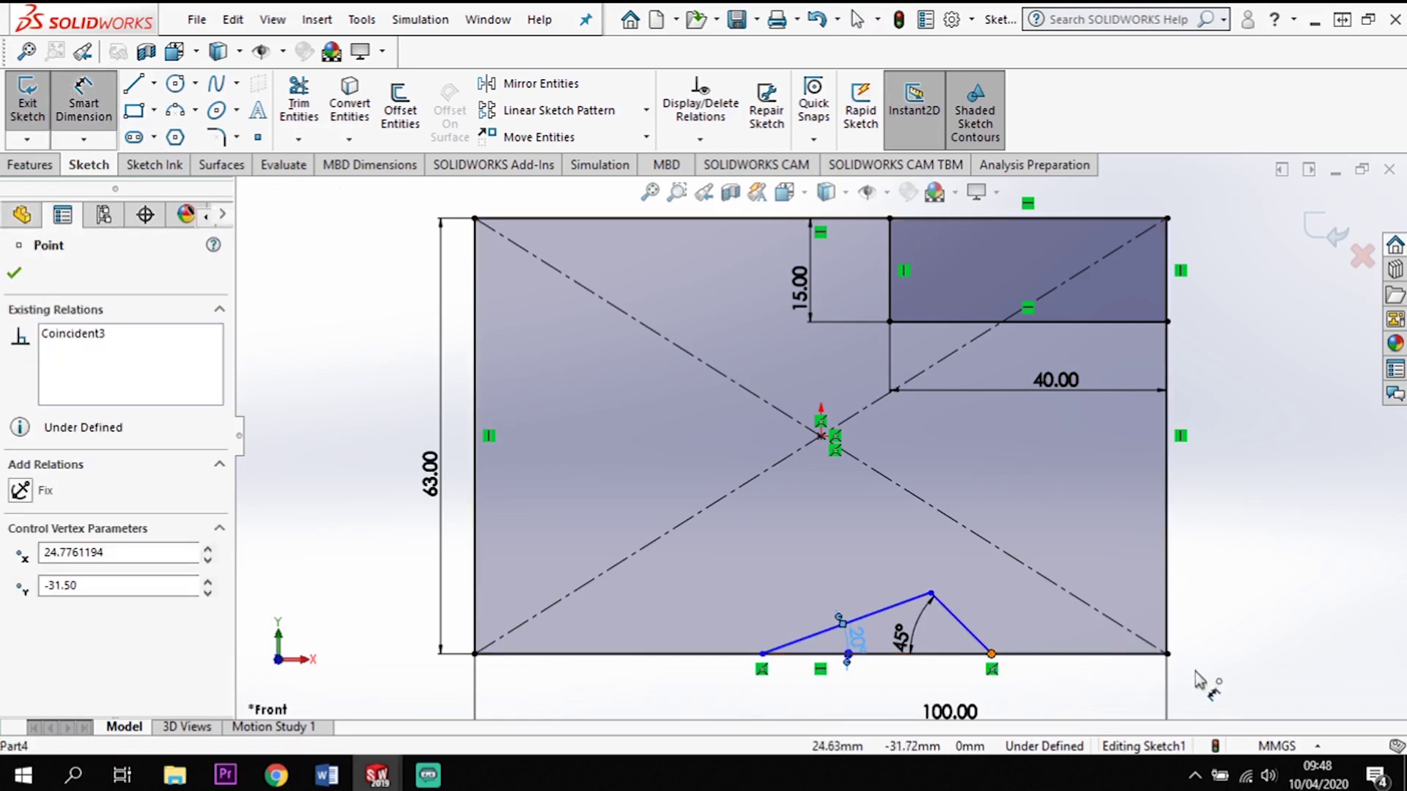
pyautogui.click(1166, 645)
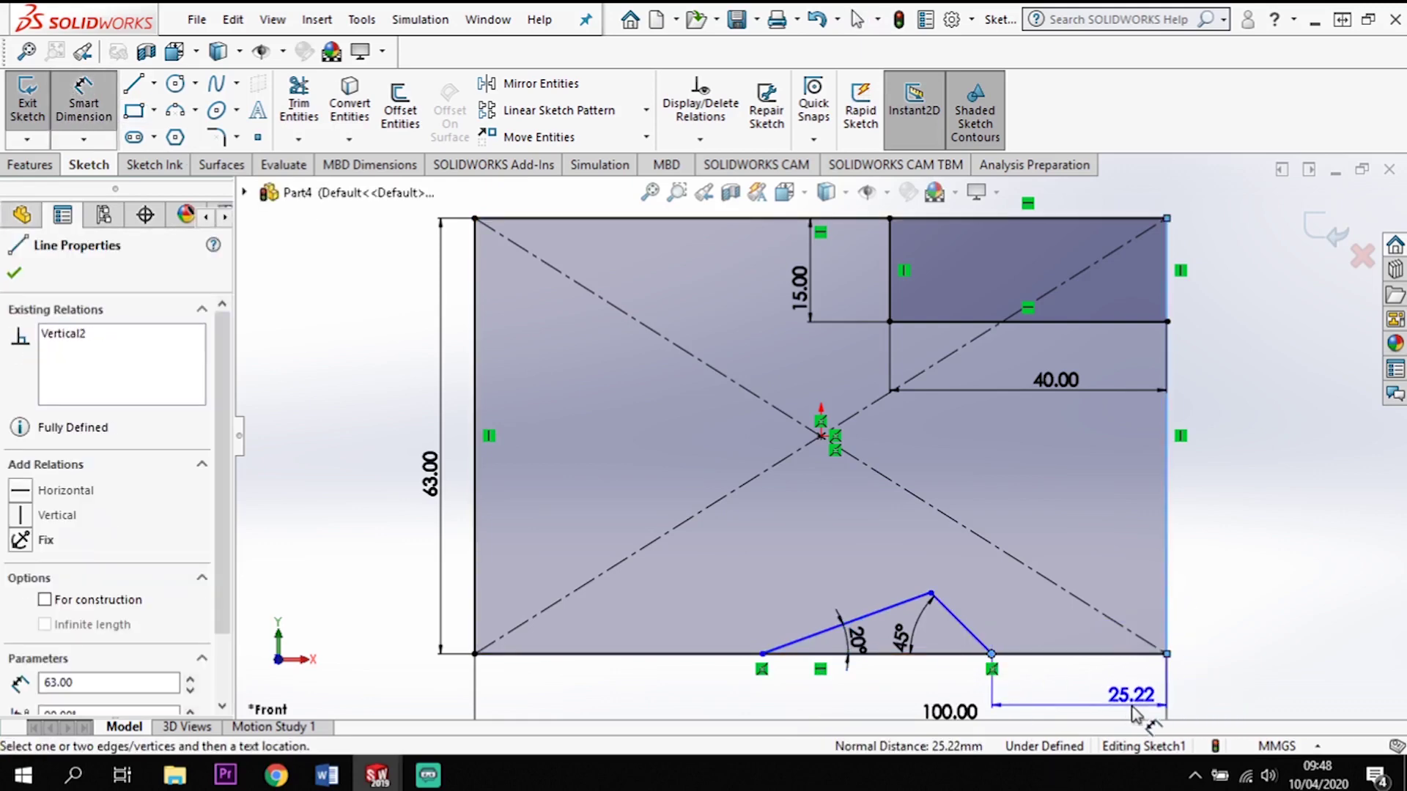
pyautogui.click(1206, 705)
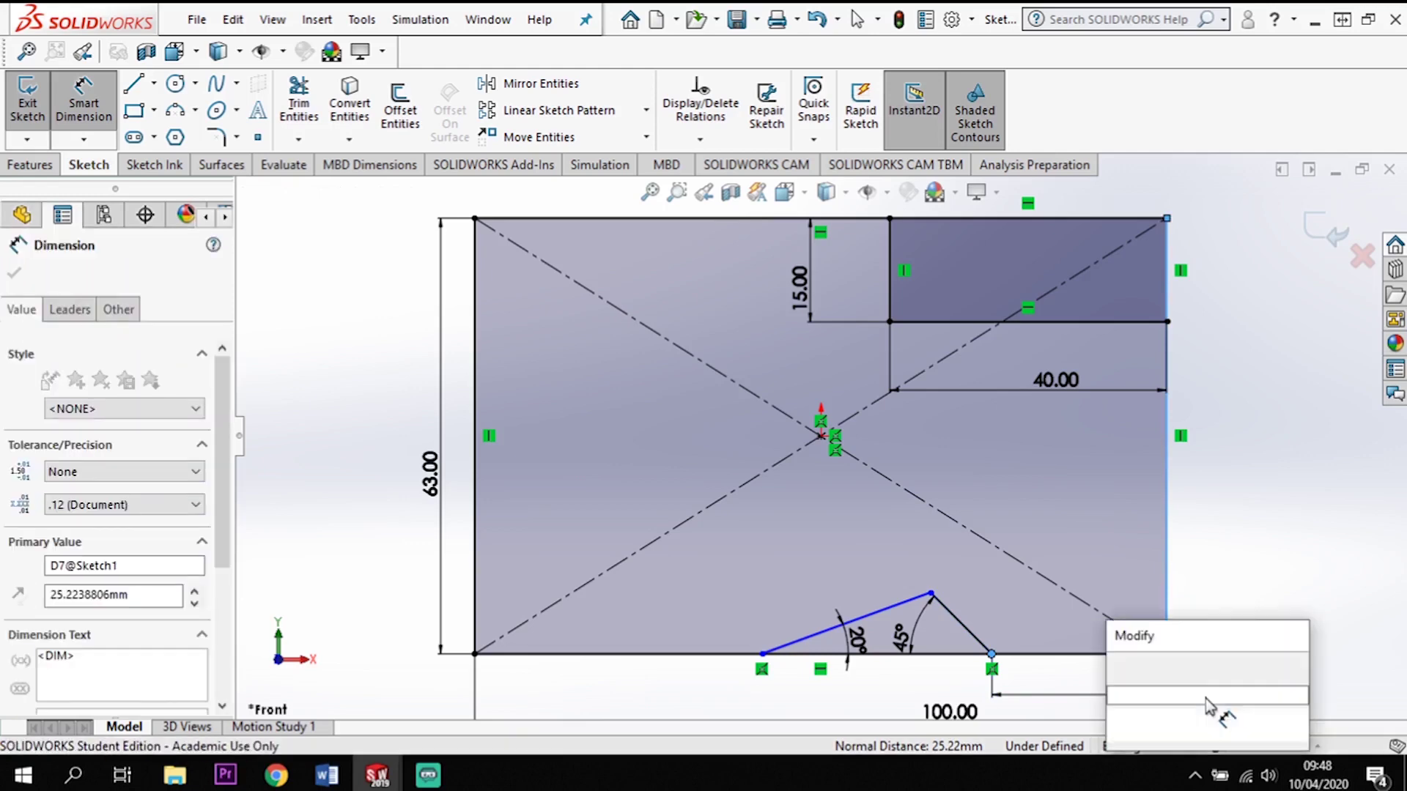
pyautogui.write('15')
pyautogui.press('Return')
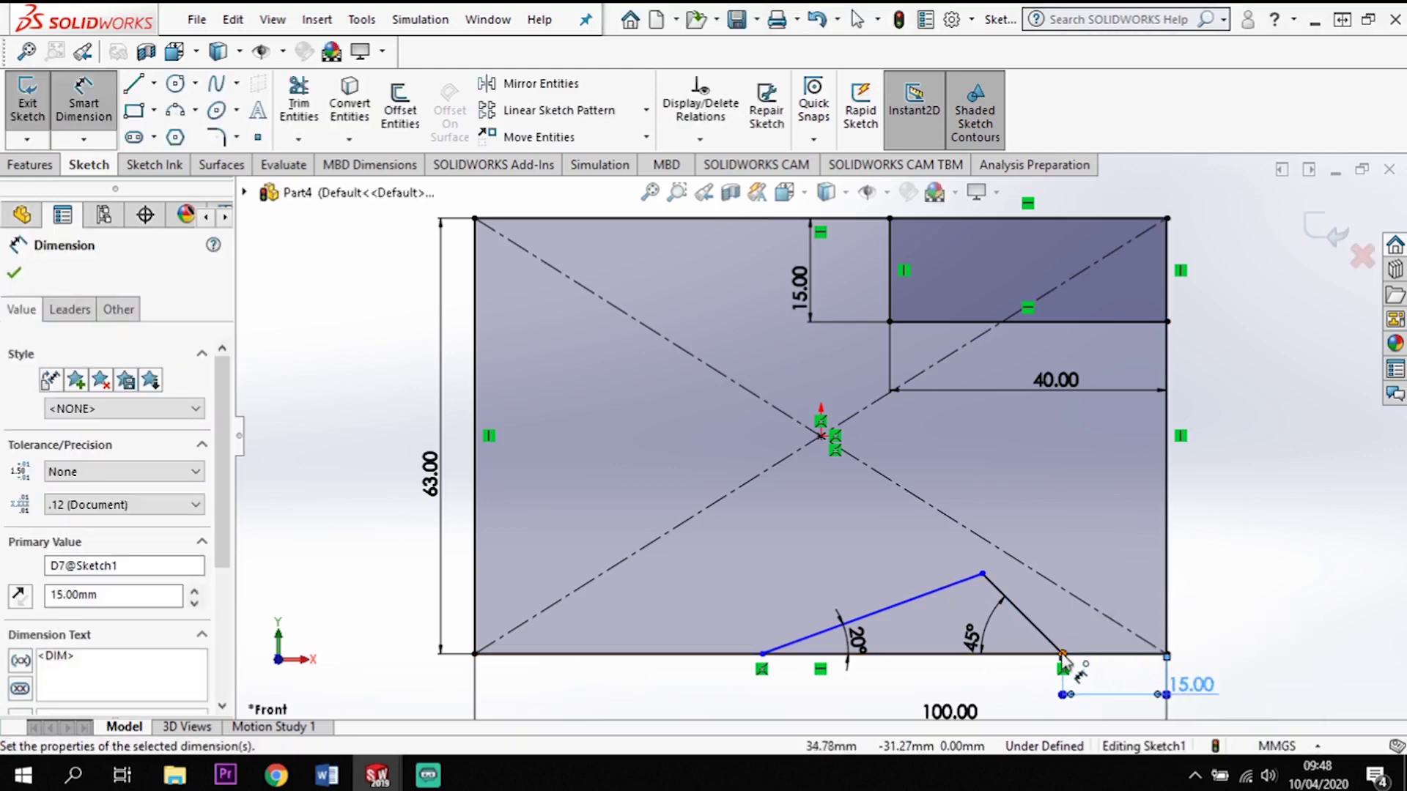
# - Dimension the peak's base between its two bottom endpoints to 40 mm
pyautogui.click(1063, 655)
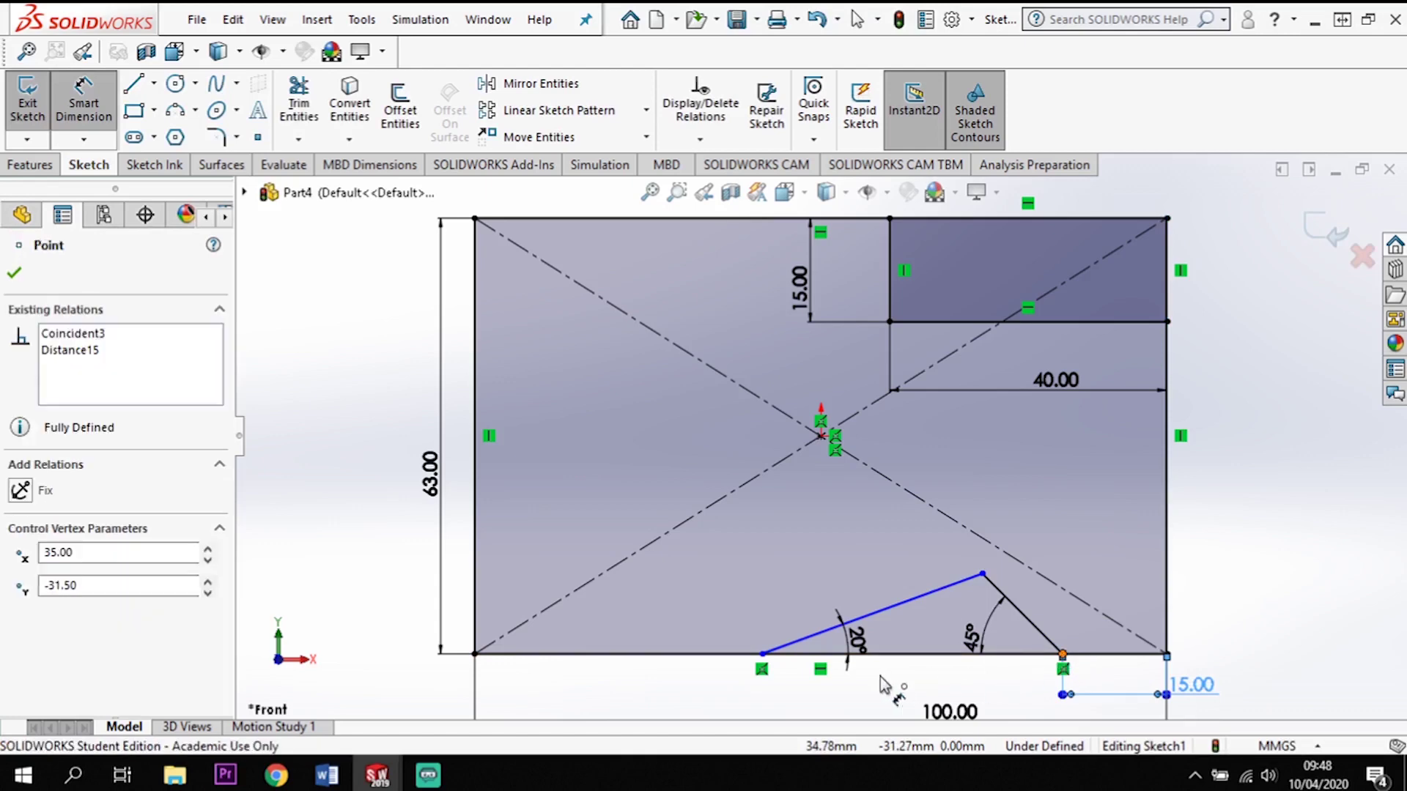
pyautogui.click(763, 653)
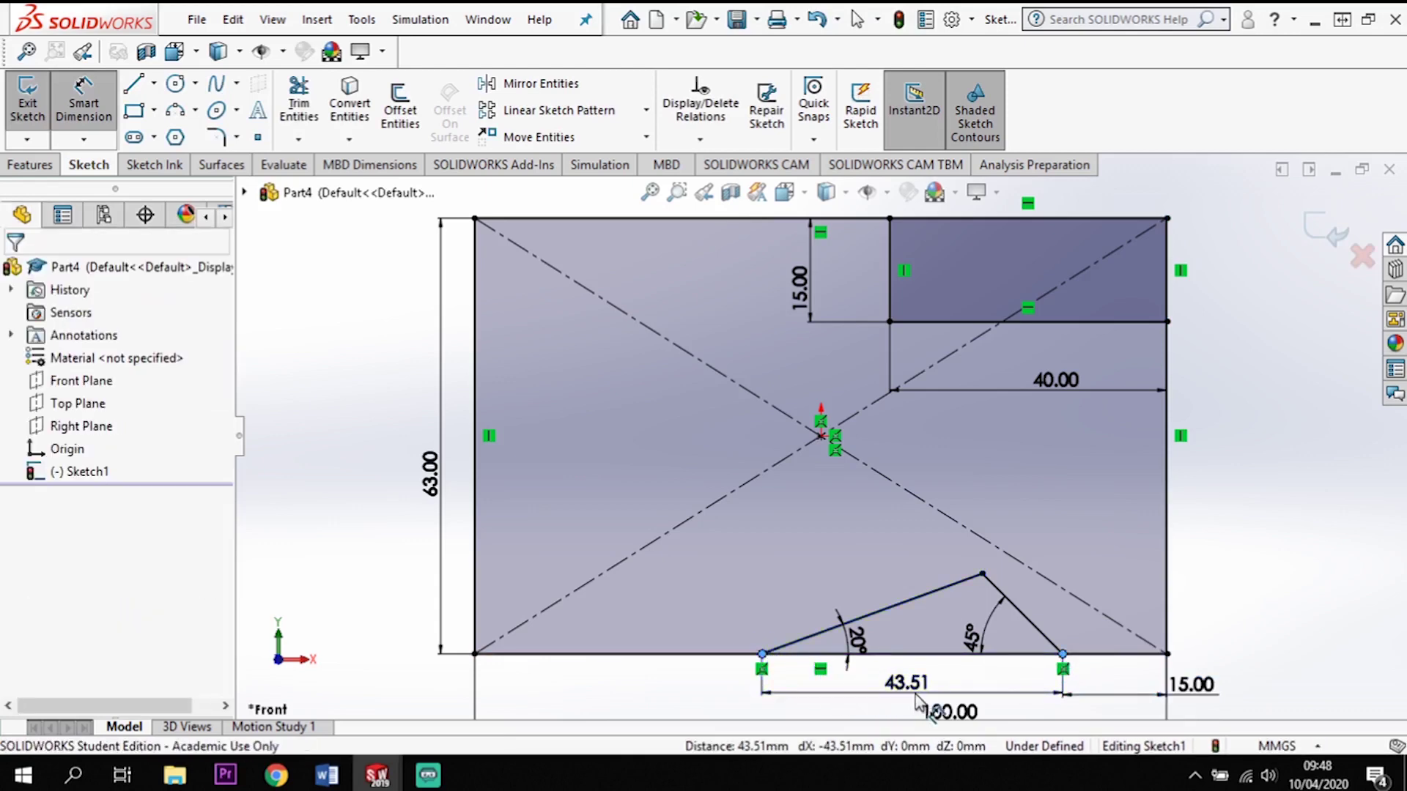
pyautogui.click(909, 703)
pyautogui.write('40')
pyautogui.press('Return')
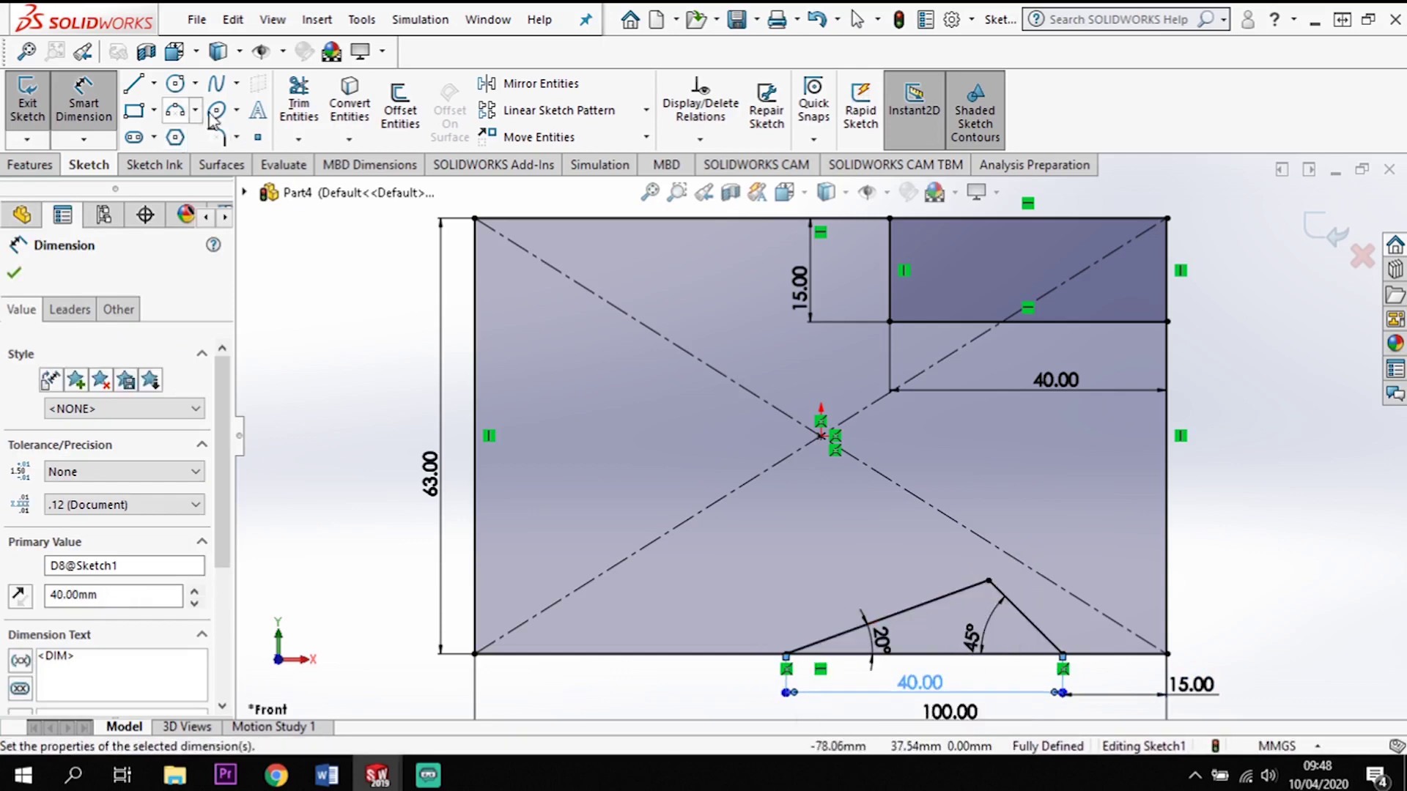
# - Round the peak's top vertex with a 10 mm sketch fillet
pyautogui.click(217, 139)
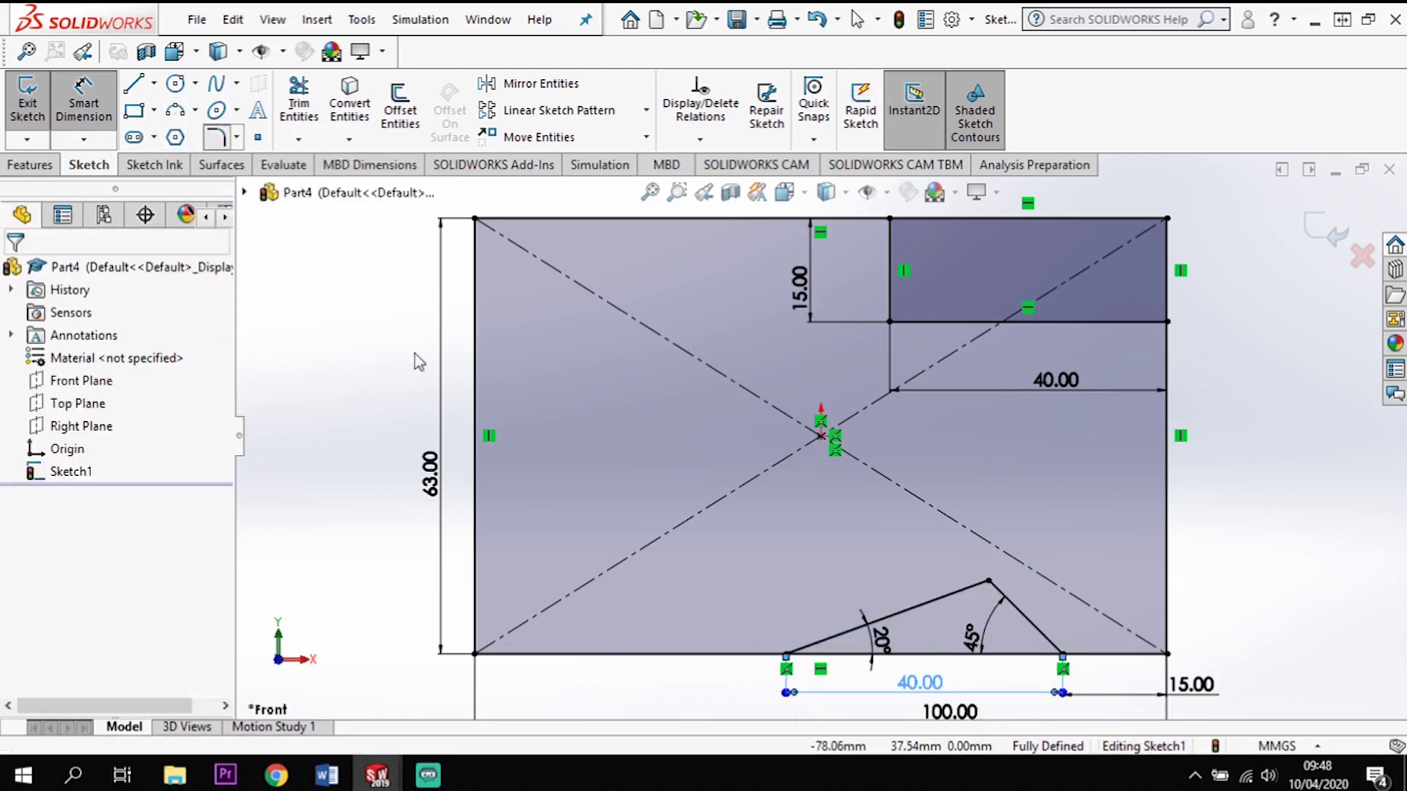
pyautogui.click(998, 584)
pyautogui.click(17, 274)
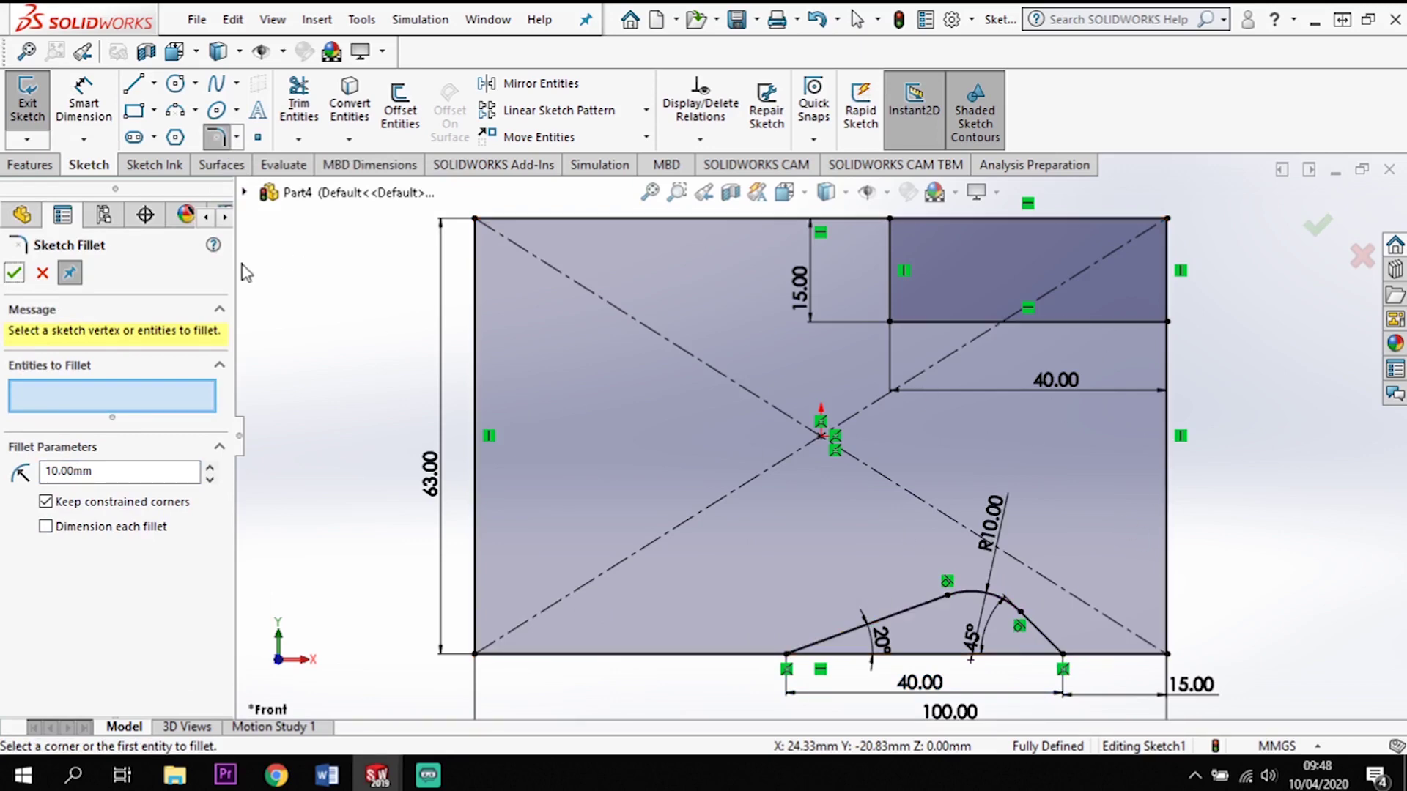
pyautogui.click(33, 166)
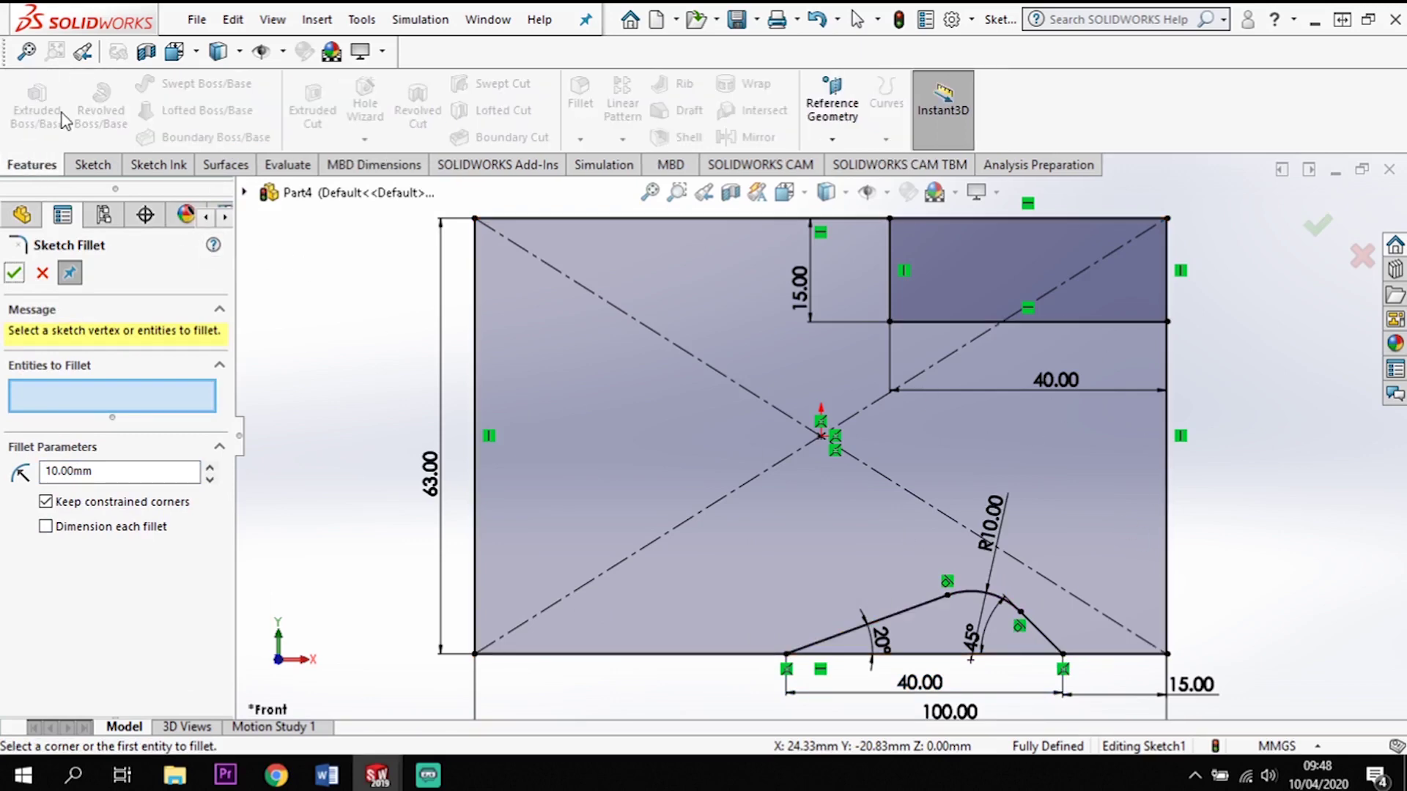
pyautogui.click(15, 274)
# - Extrude the main profile region 50 mm, leaving out the corner rectangle and the area under the peak
pyautogui.click(36, 106)
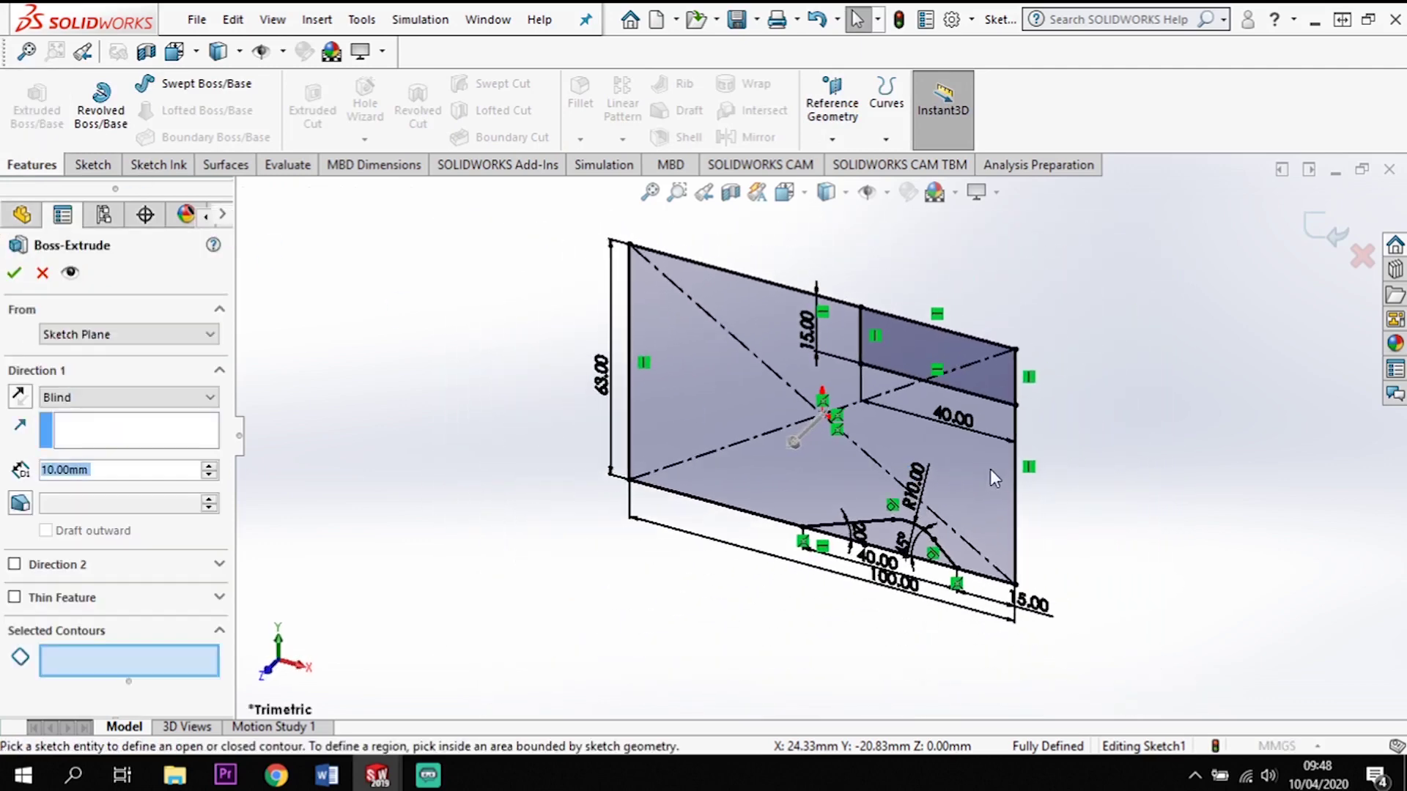
pyautogui.click(965, 472)
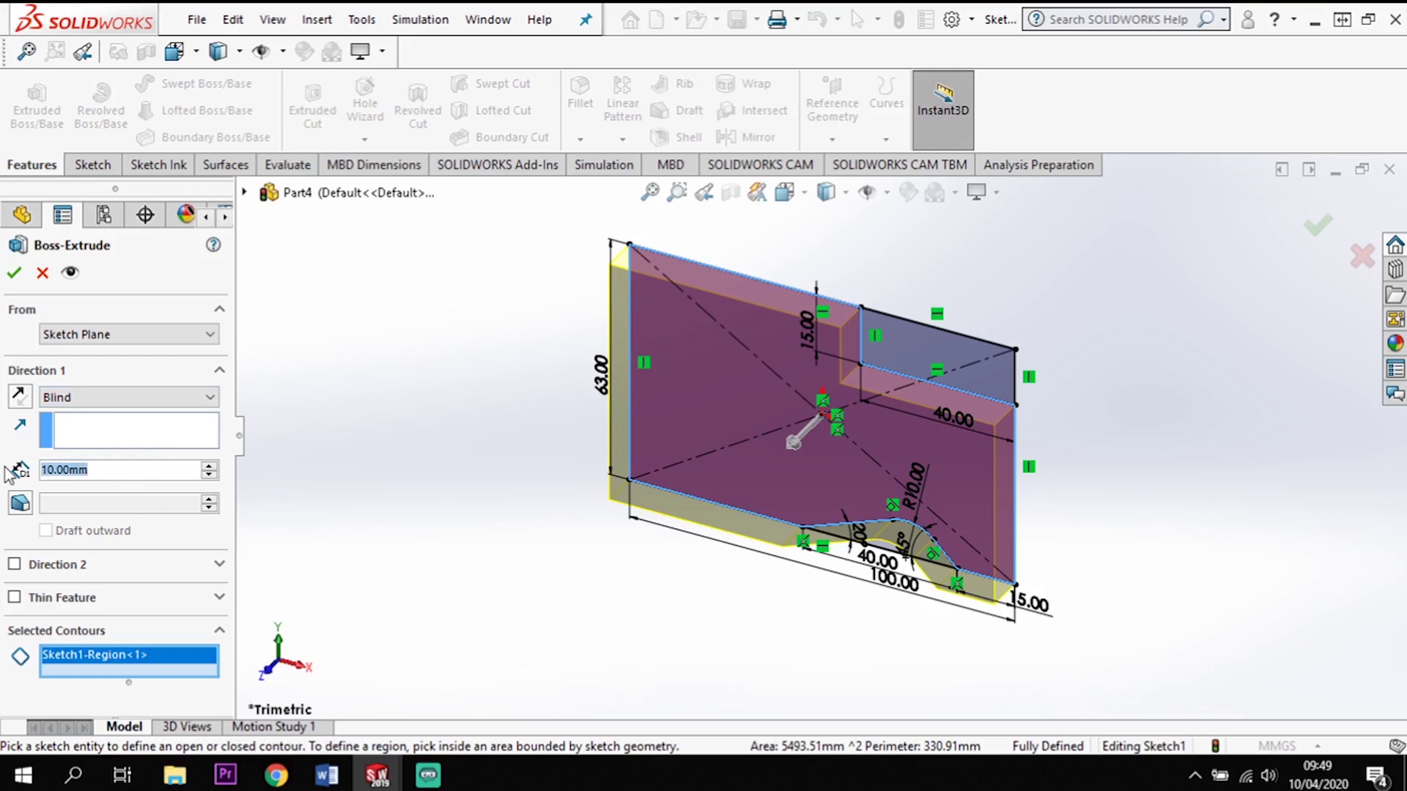
pyautogui.write('50')
pyautogui.press('Return')
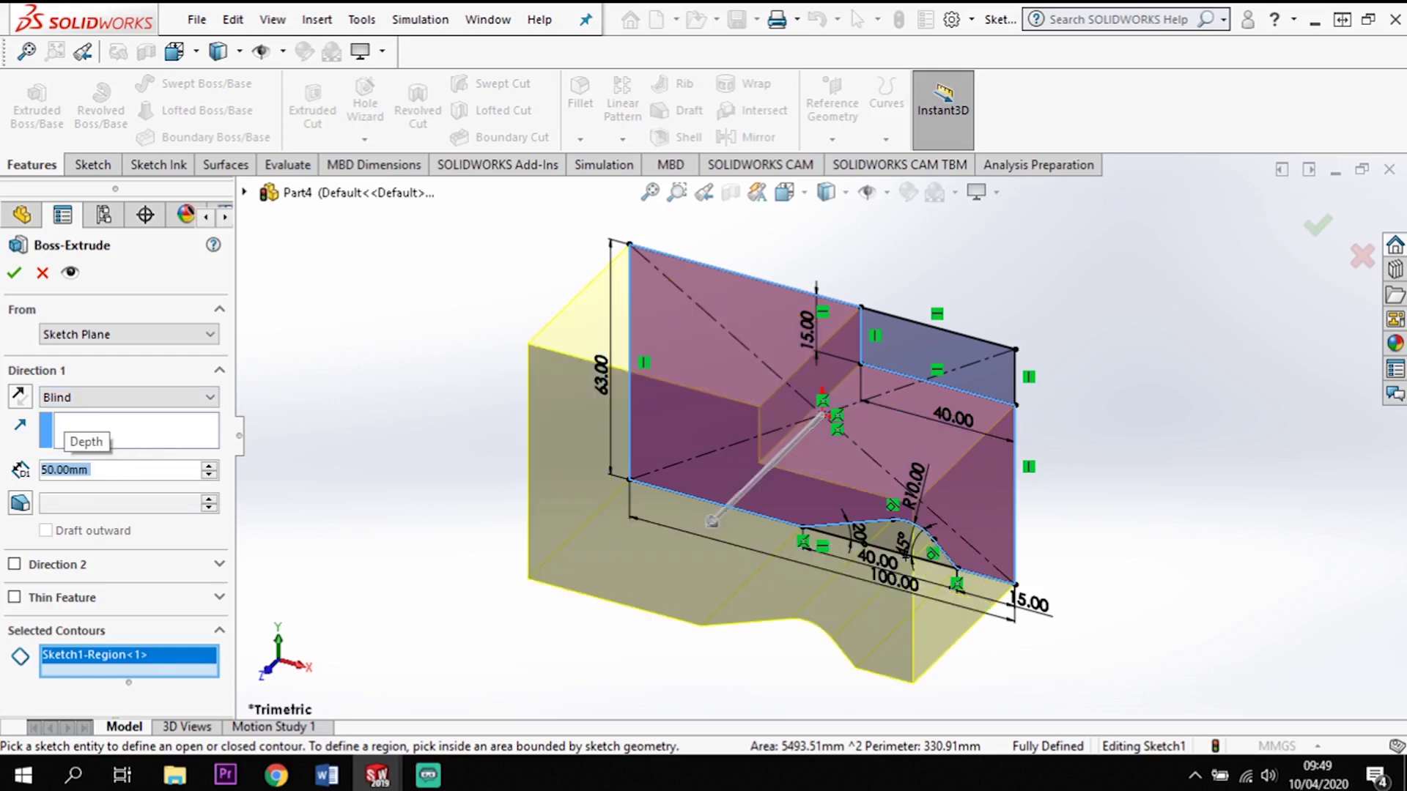
pyautogui.click(15, 275)
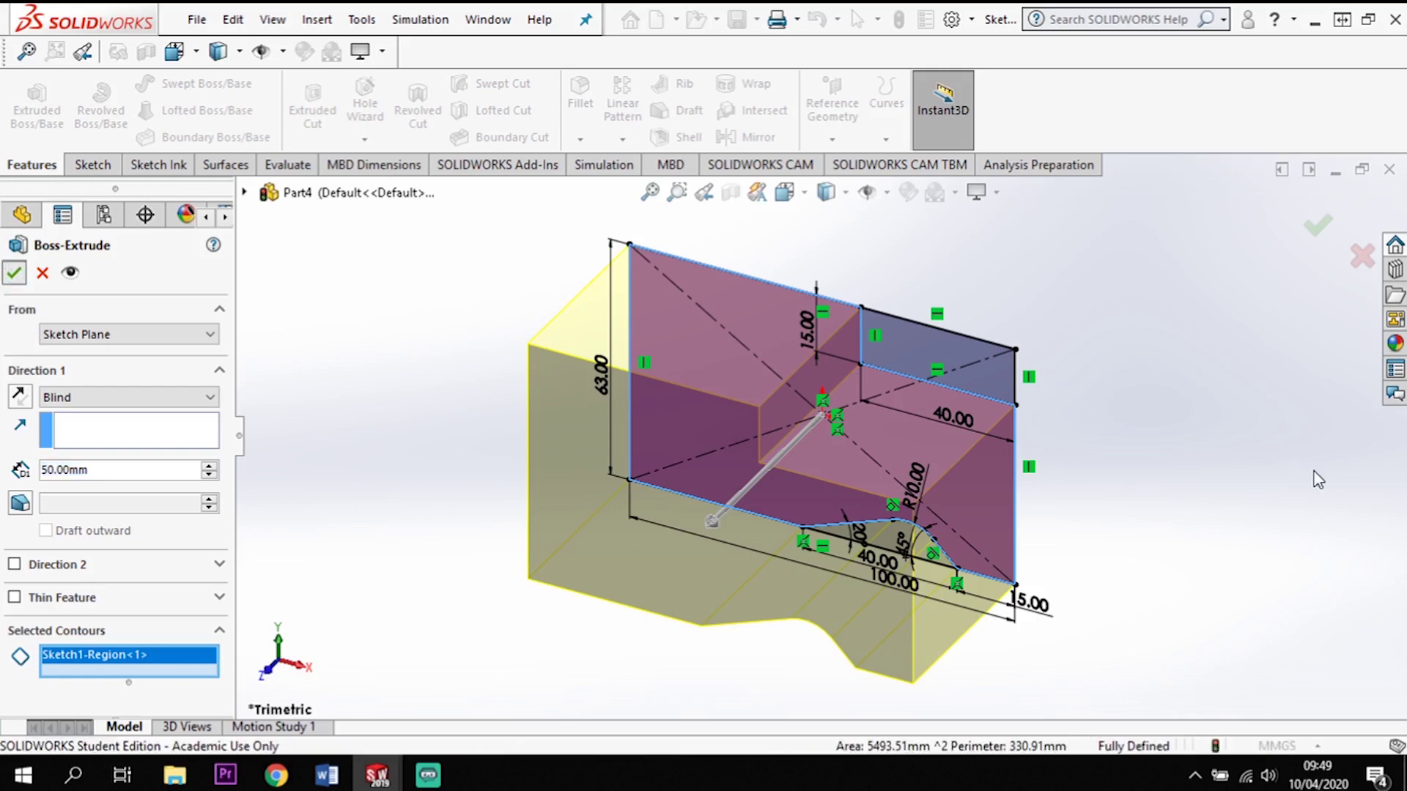
pyautogui.click(1109, 587)
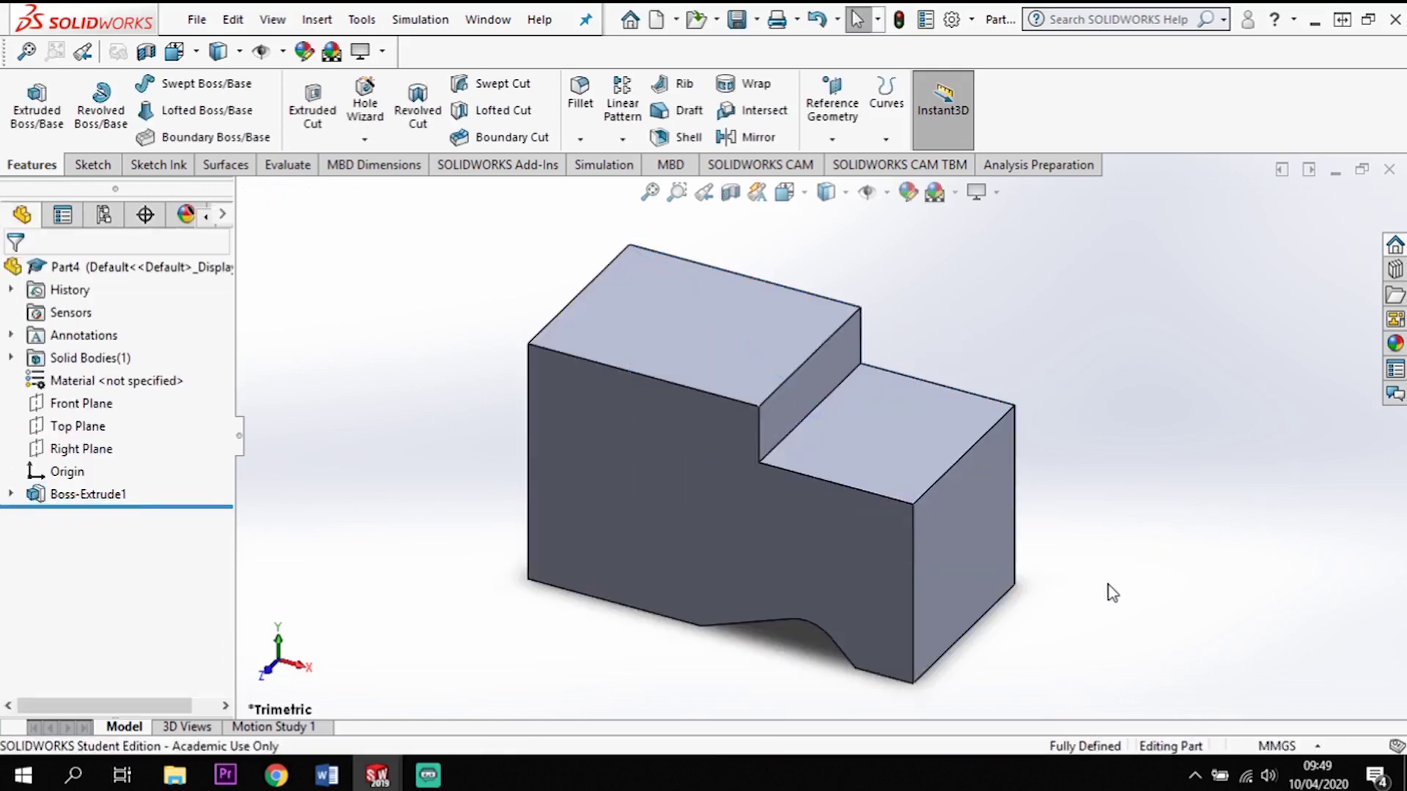
# - Start a sketch on the block's front face and draw a circle about 40 mm in diameter centred on its right edge
pyautogui.scroll(2, 1096, 596)
pyautogui.moveTo(1096, 596); pyautogui.dragTo(1176, 607, button='middle')
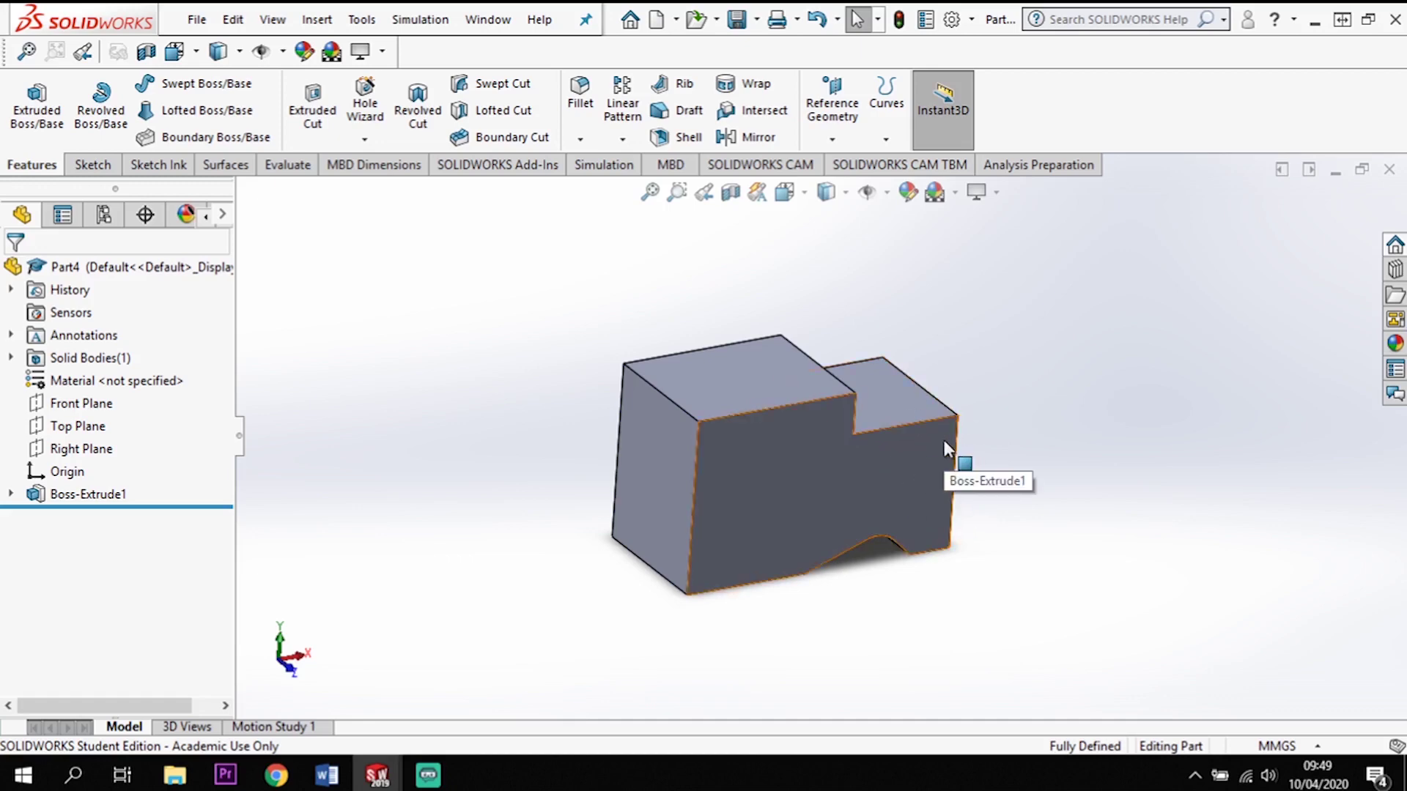
pyautogui.click(909, 462)
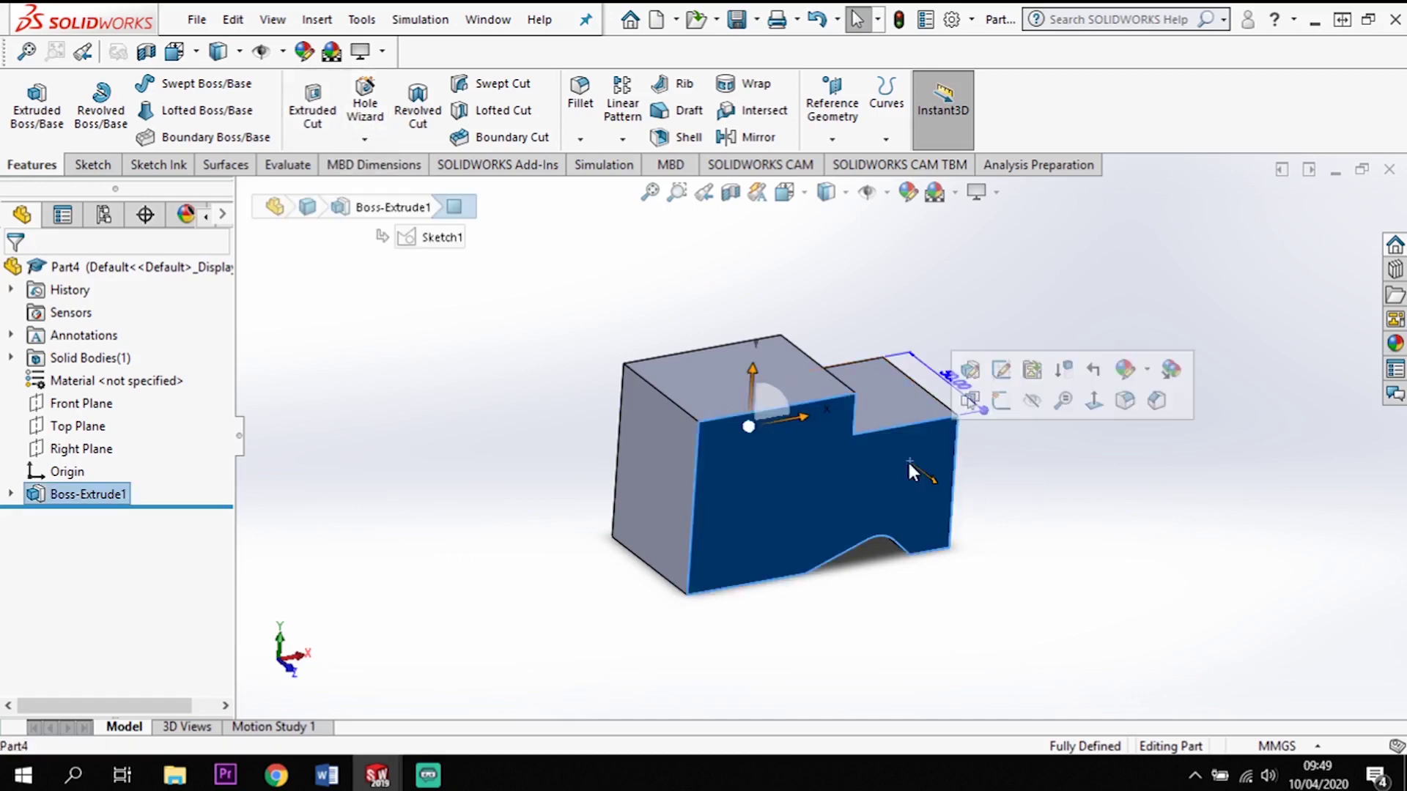
pyautogui.click(87, 165)
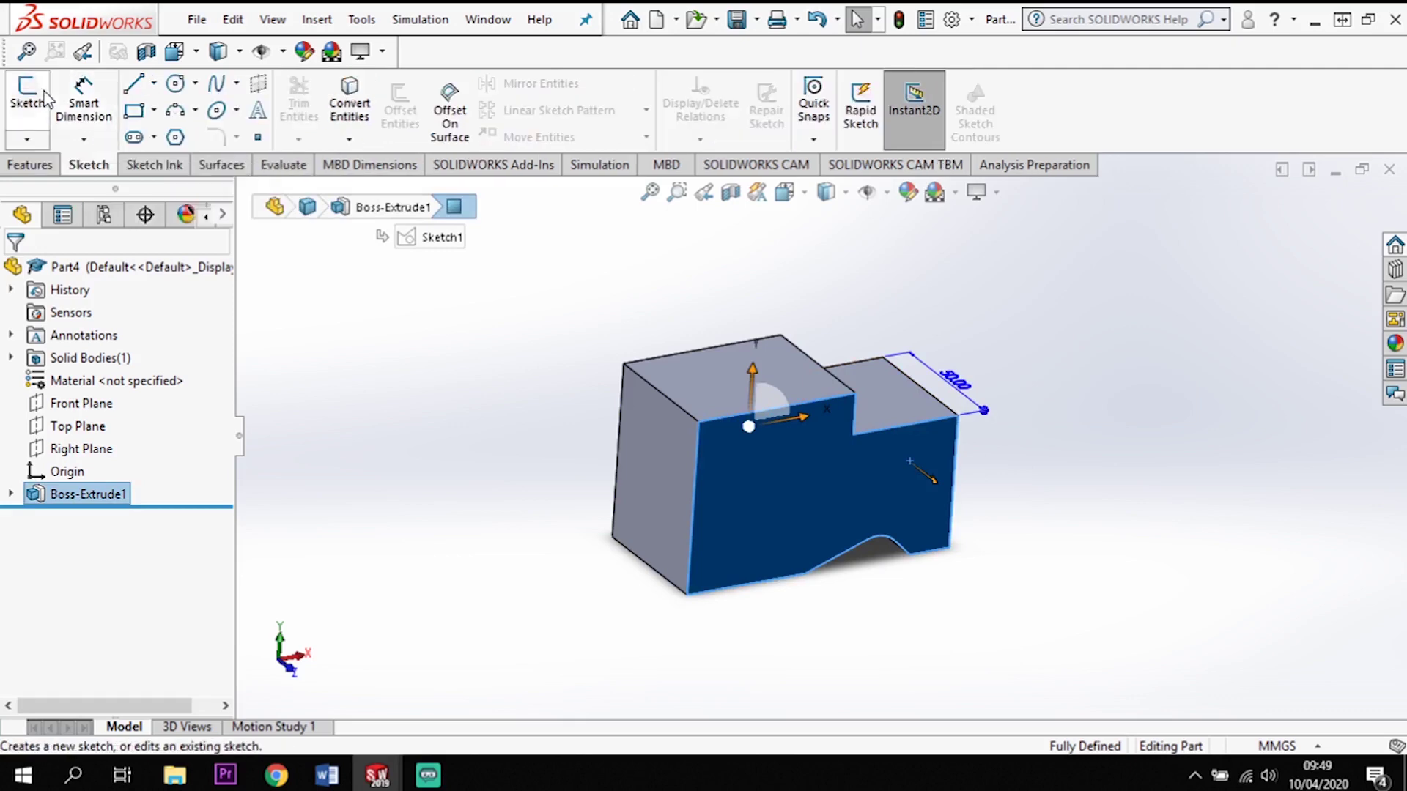
pyautogui.click(27, 102)
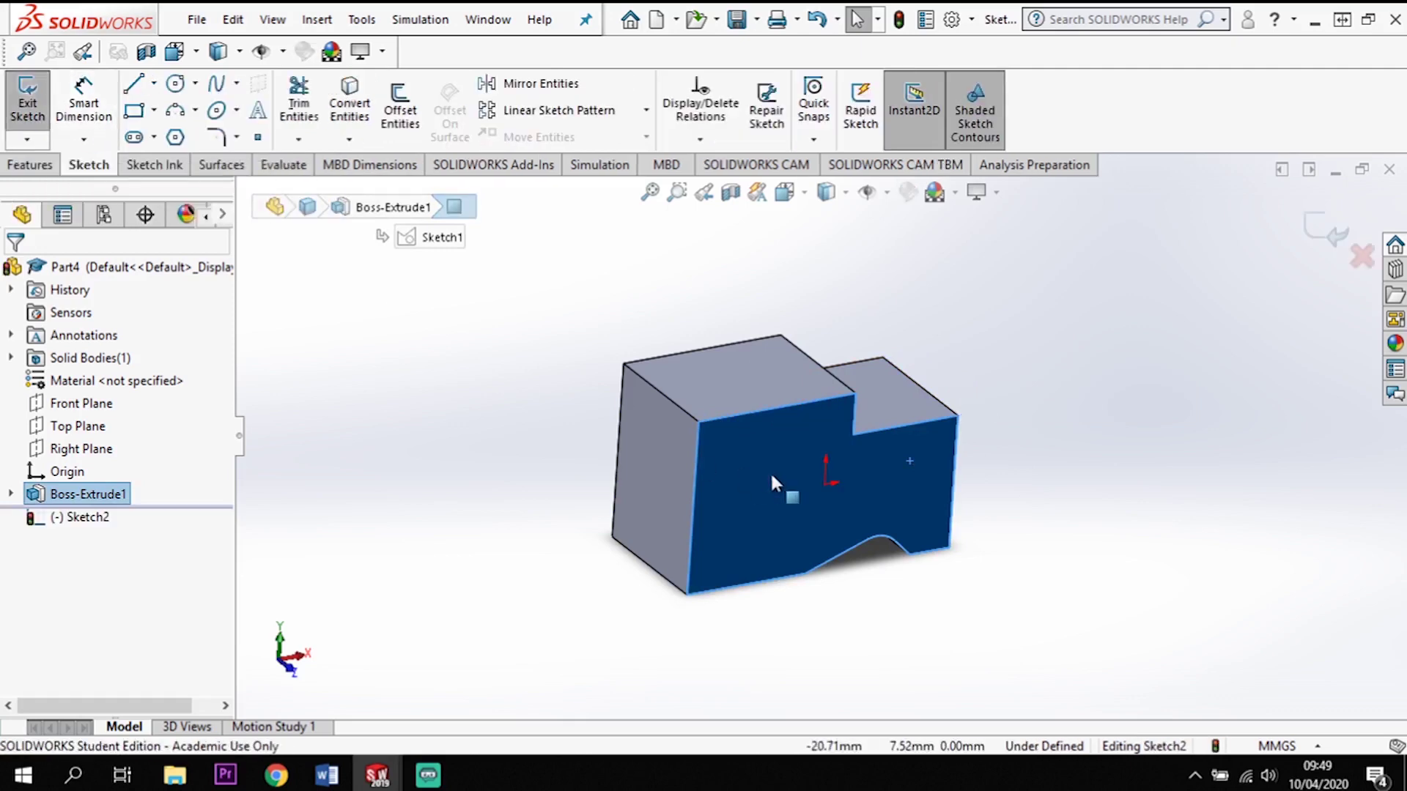
pyautogui.click(177, 84)
pyautogui.scroll(-5, 953, 499)
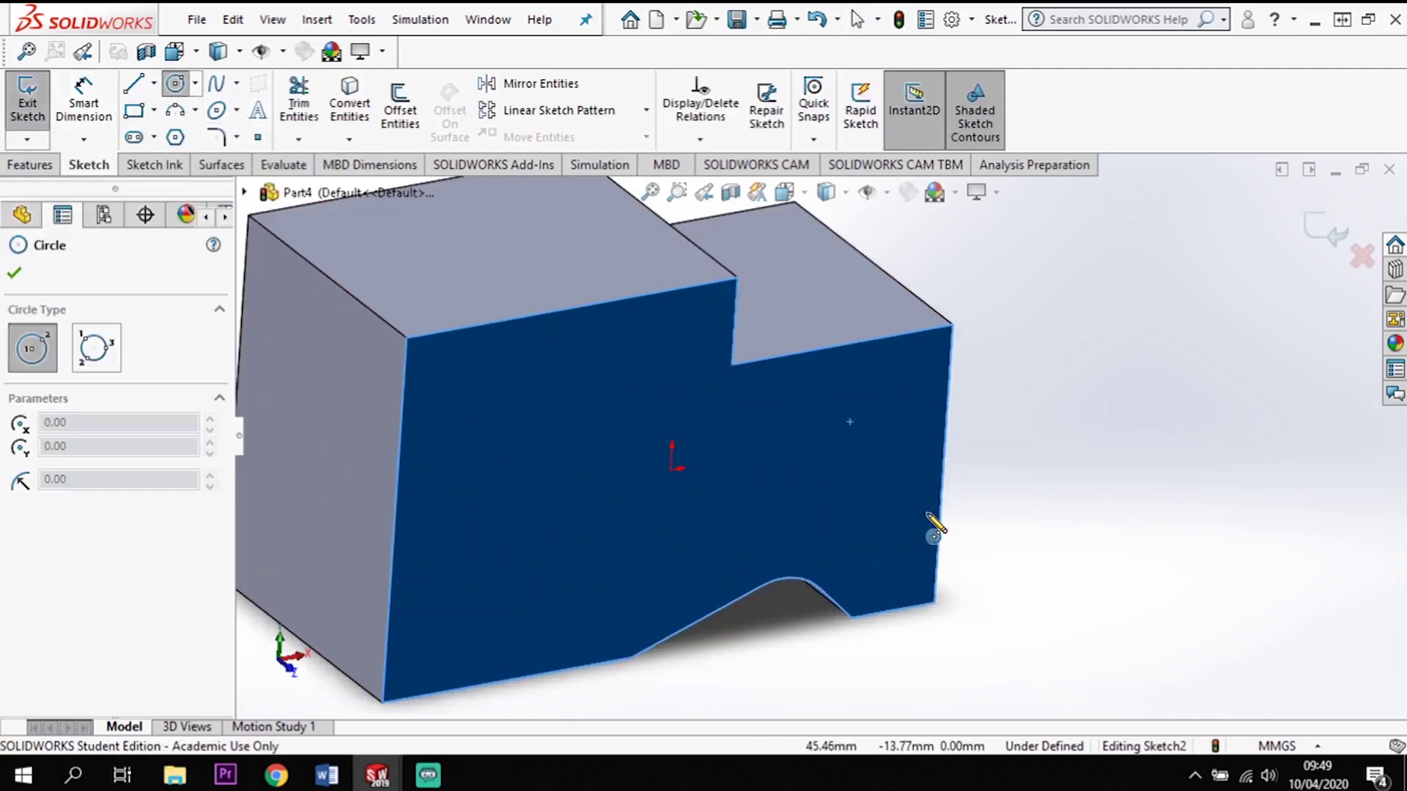
pyautogui.click(945, 443)
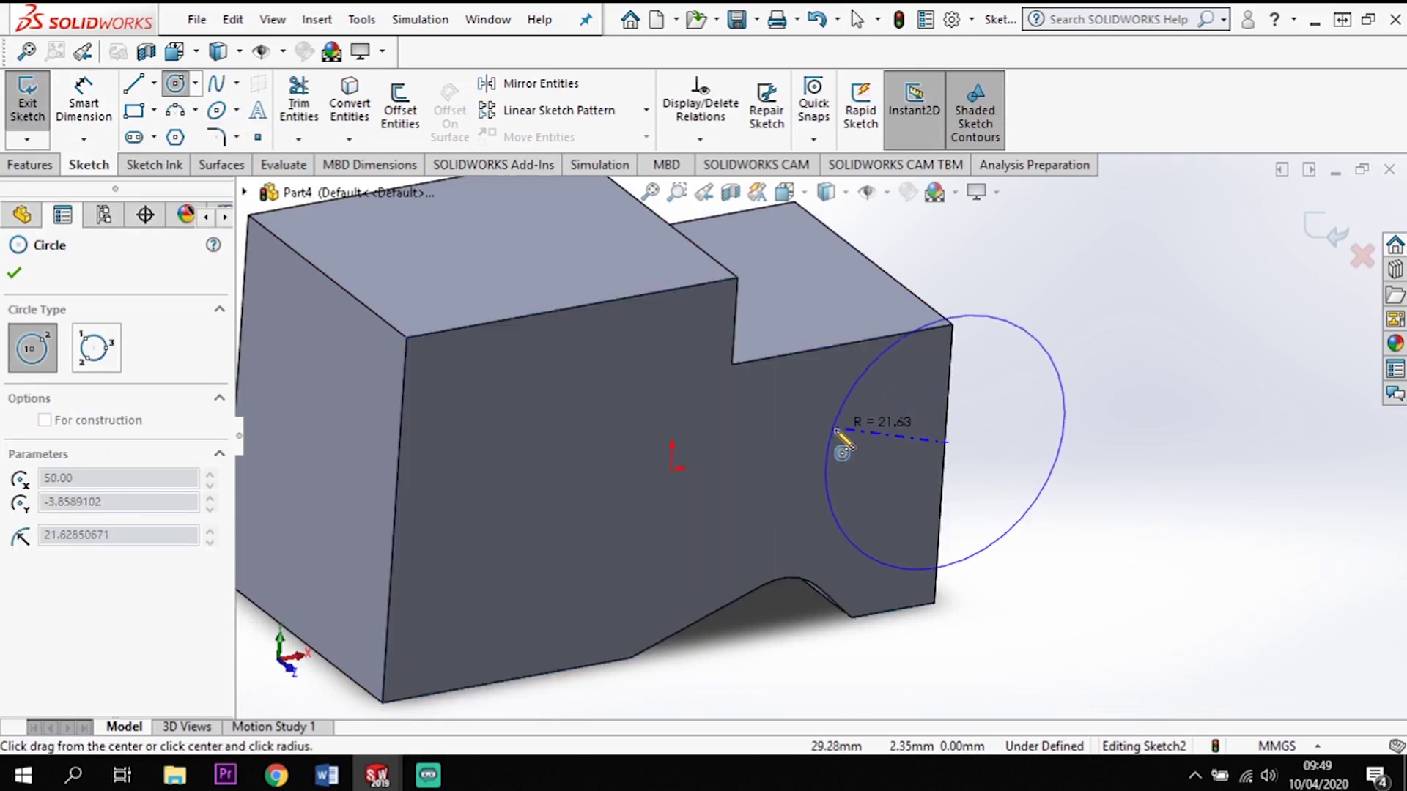
pyautogui.click(842, 485)
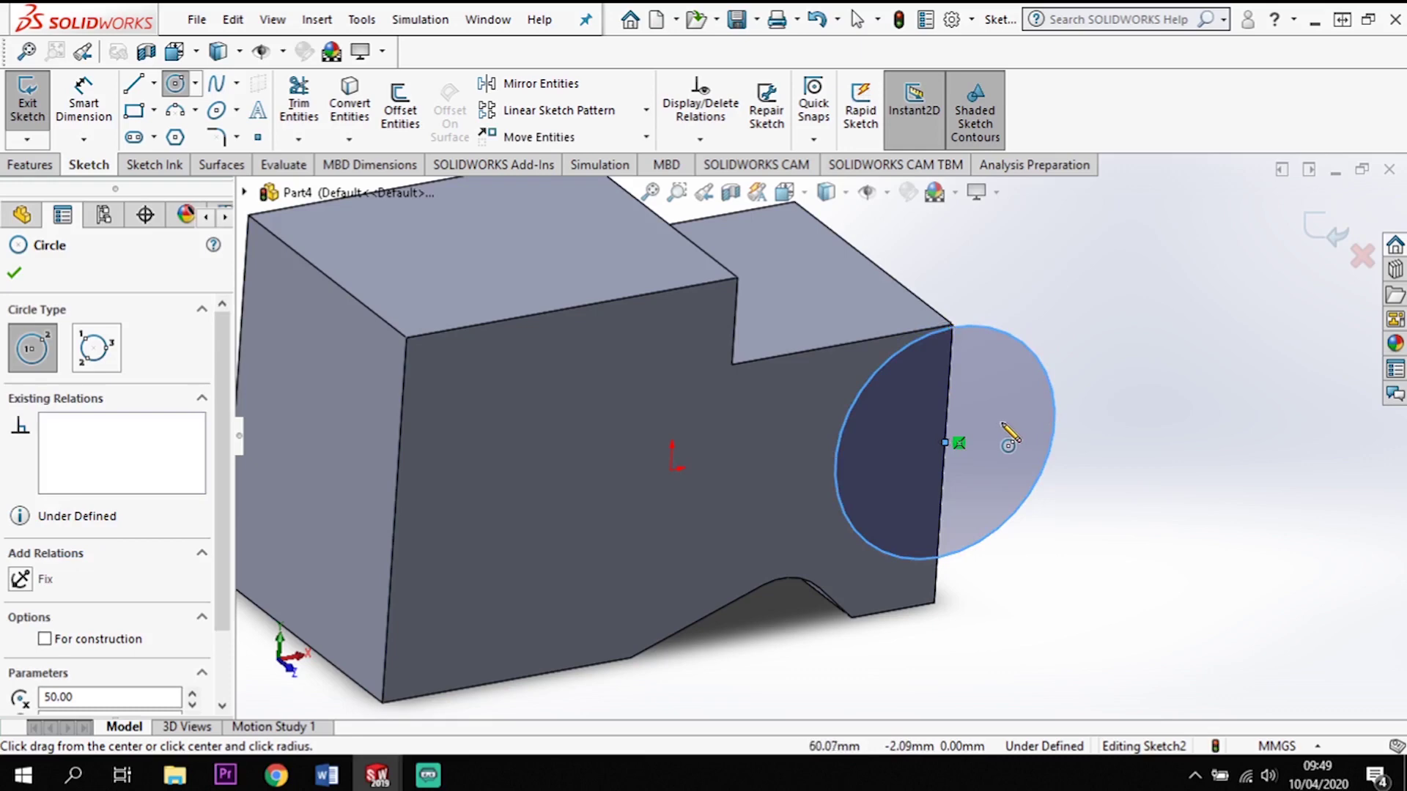
pyautogui.press('Escape')
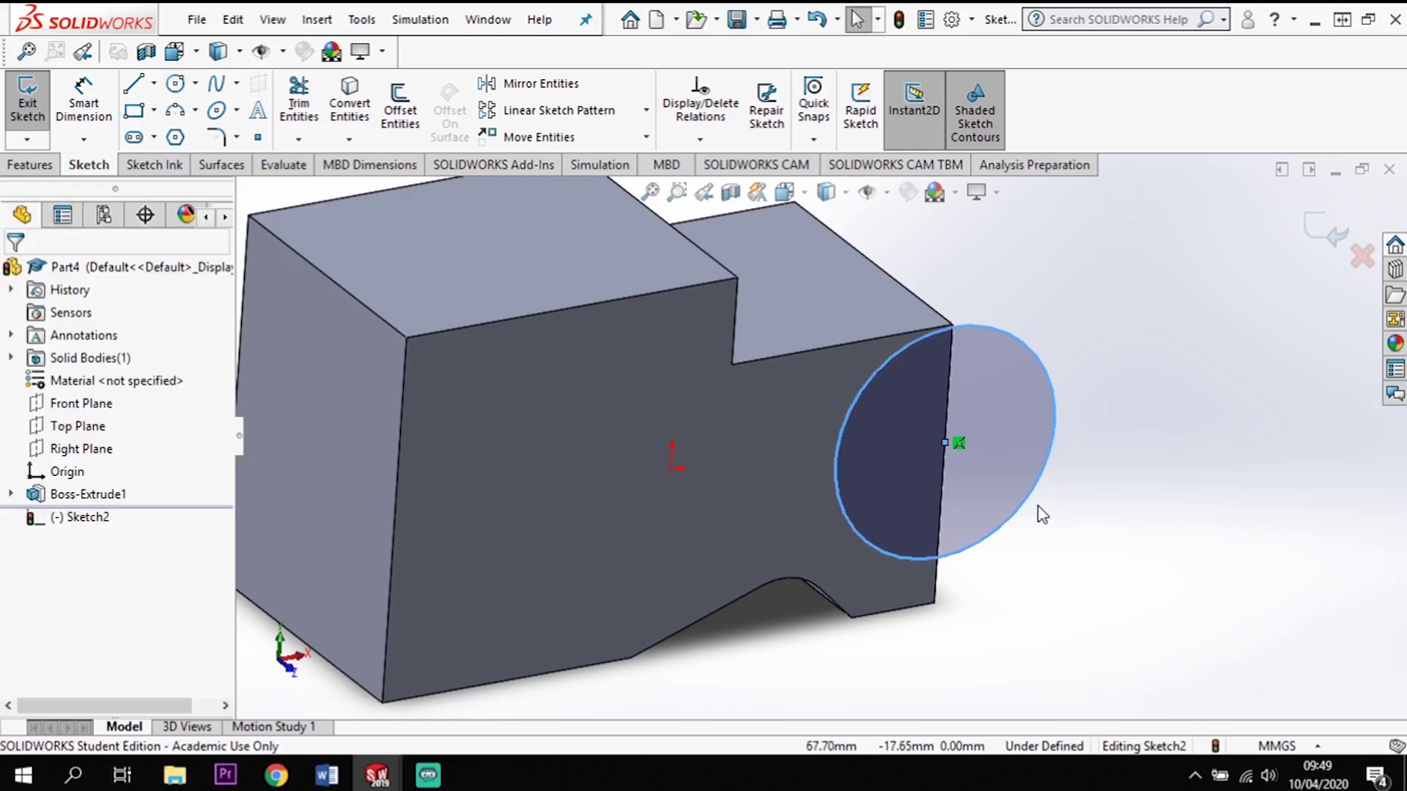
# - Dimension the circle's centre 35 mm above the front face's bottom edge
pyautogui.press('d')
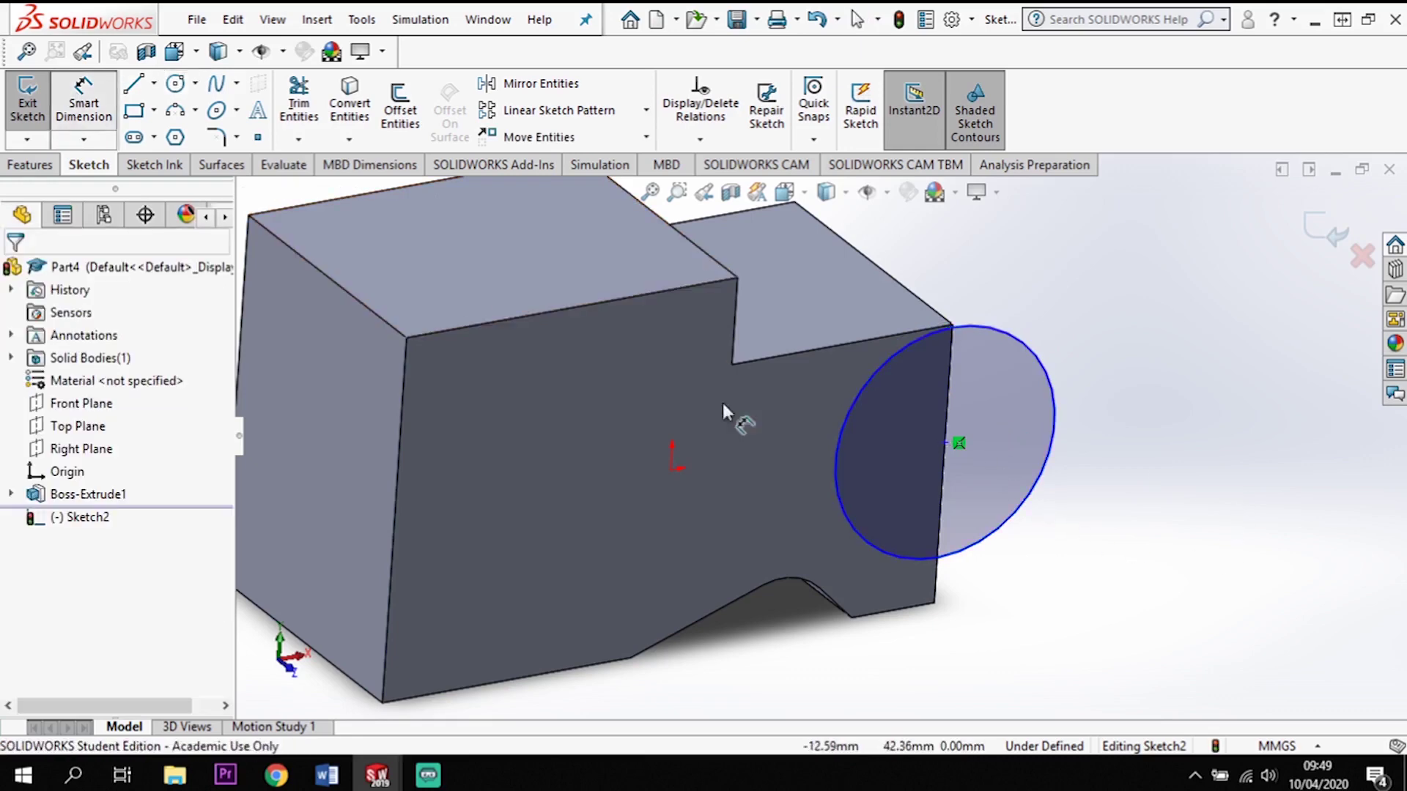
pyautogui.click(953, 443)
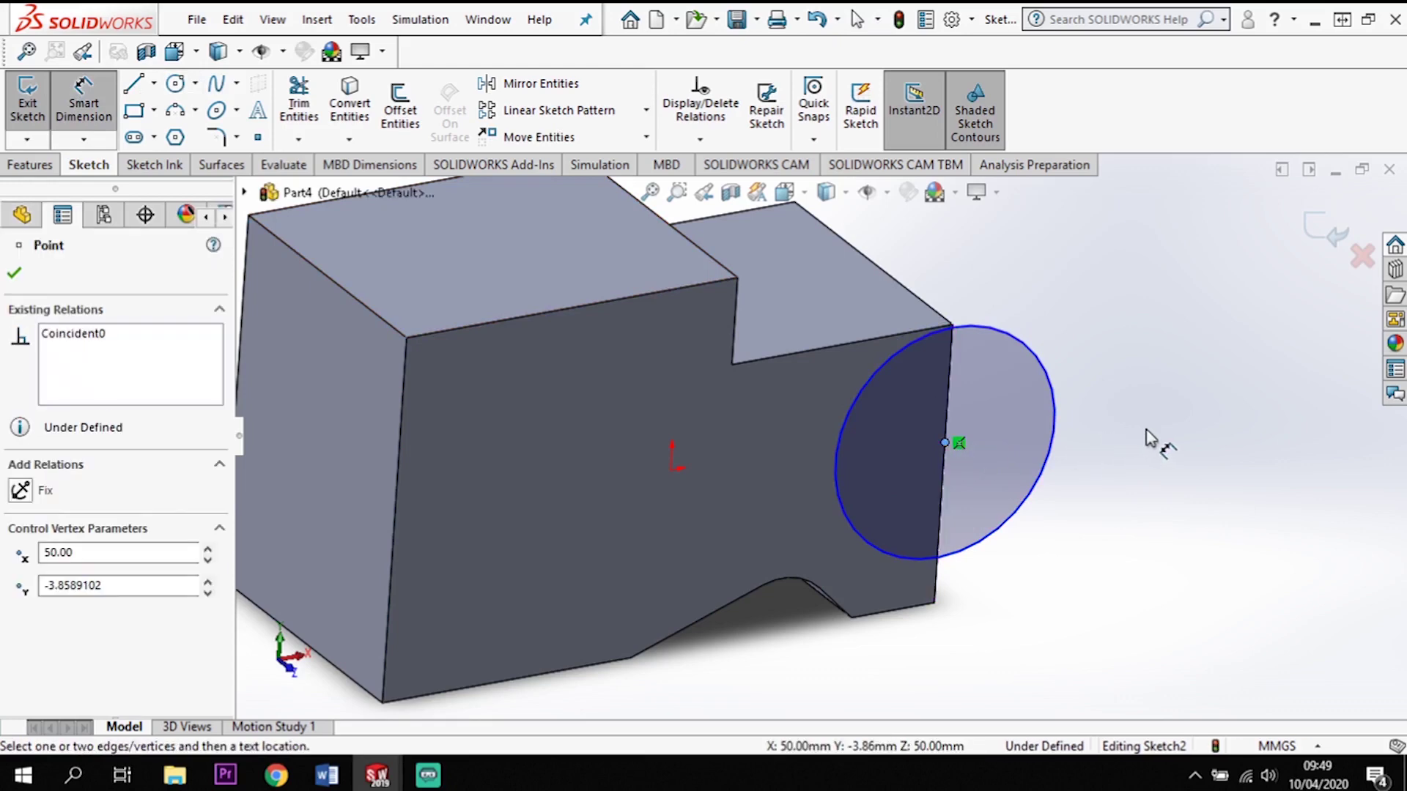
pyautogui.click(908, 607)
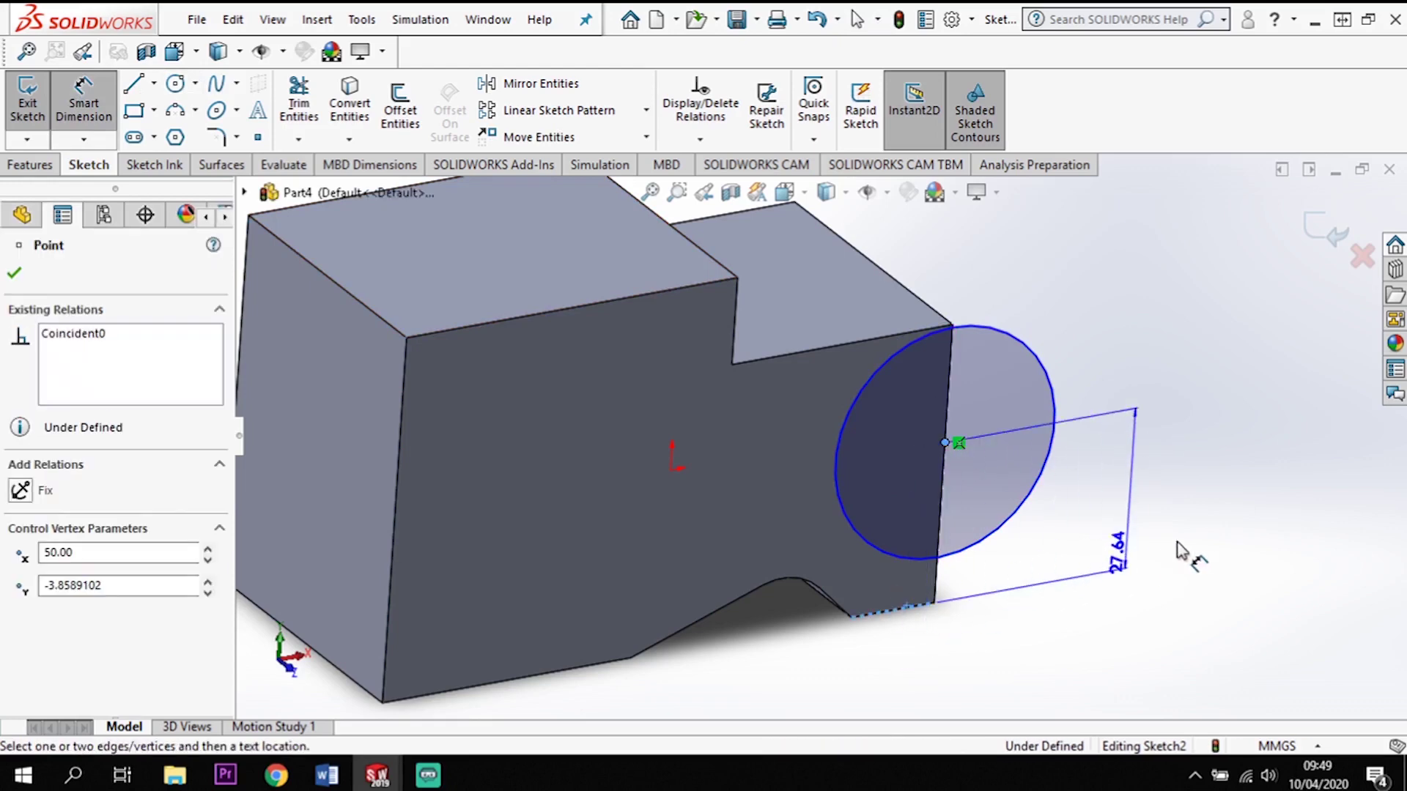
pyautogui.click(1185, 538)
pyautogui.write('35')
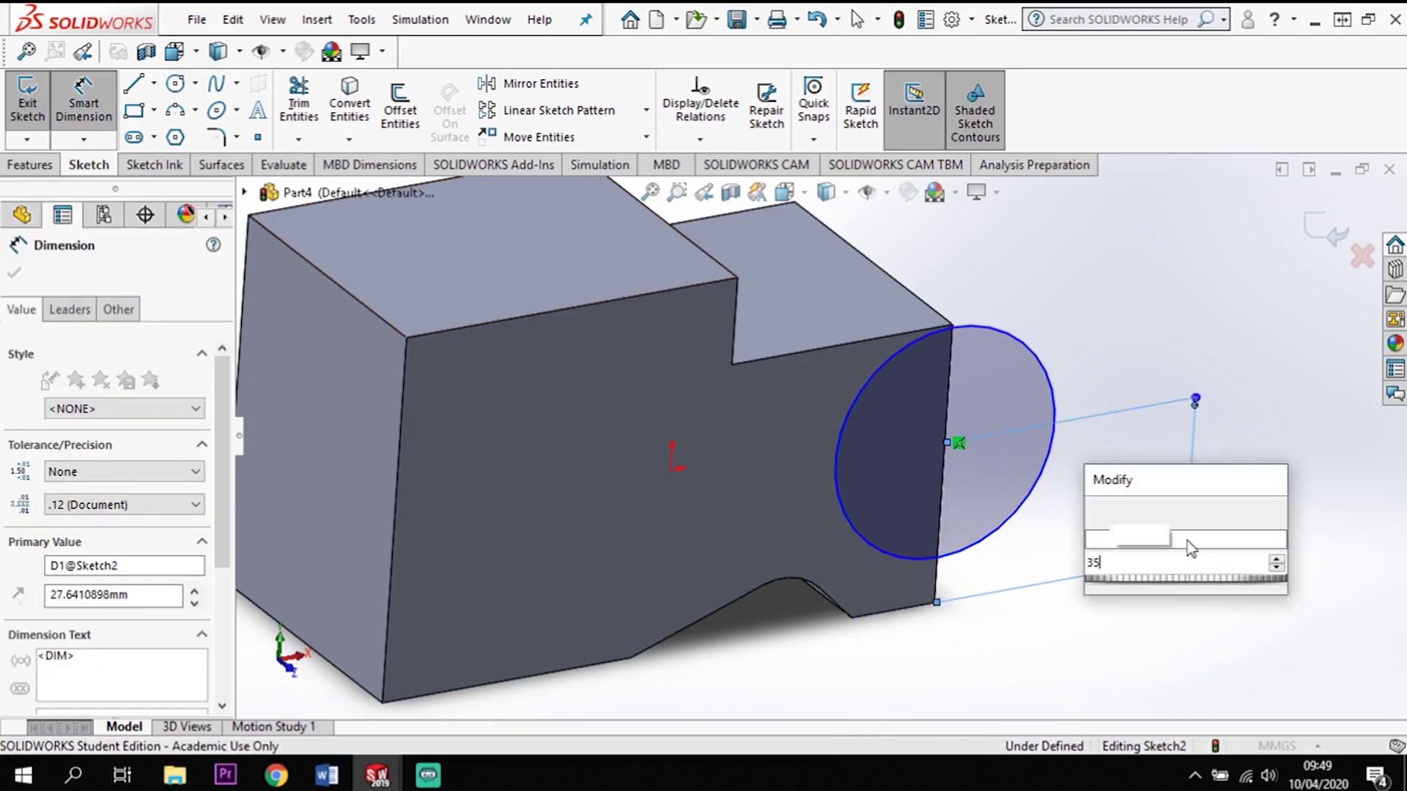
pyautogui.press('Return')
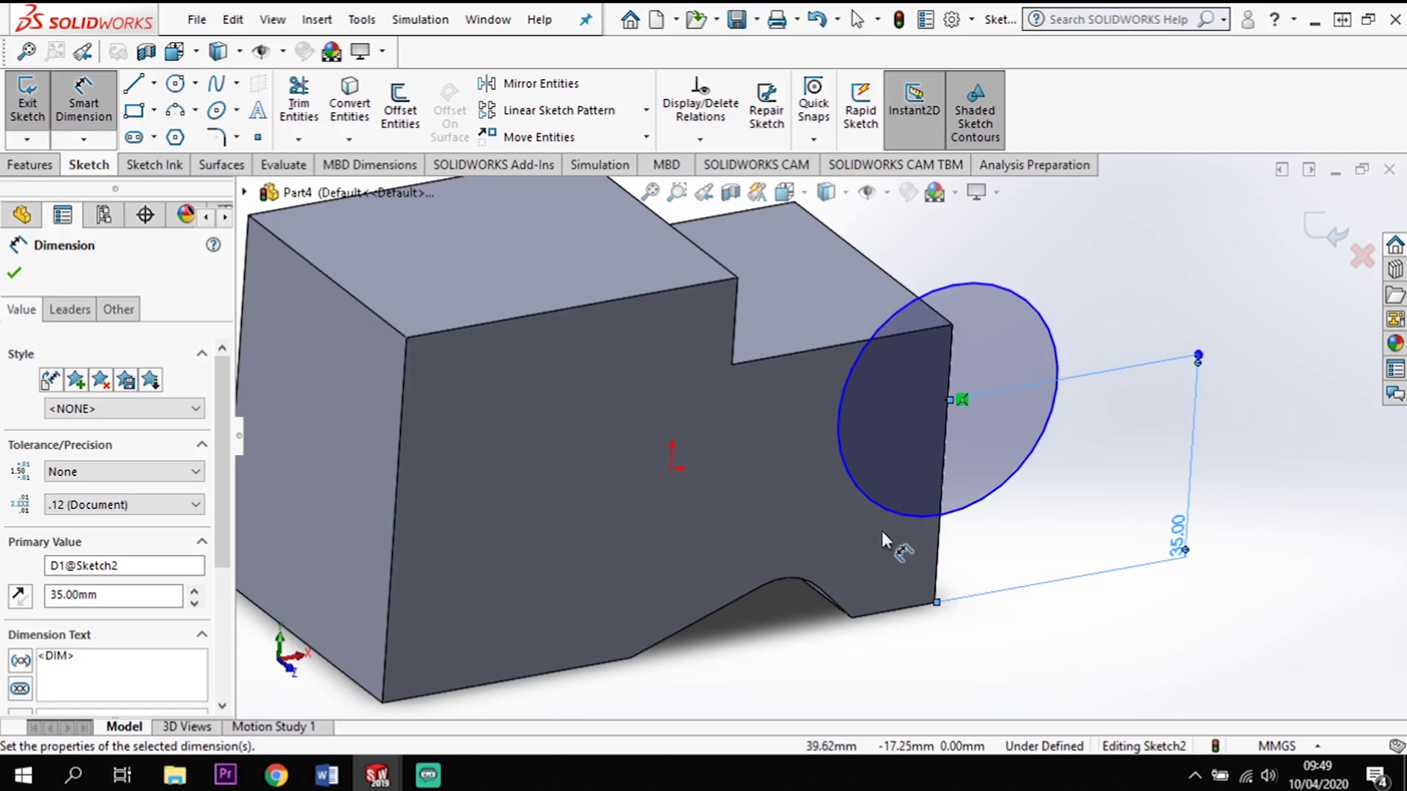
# - Set the circle's diameter to 40 mm
pyautogui.click(876, 501)
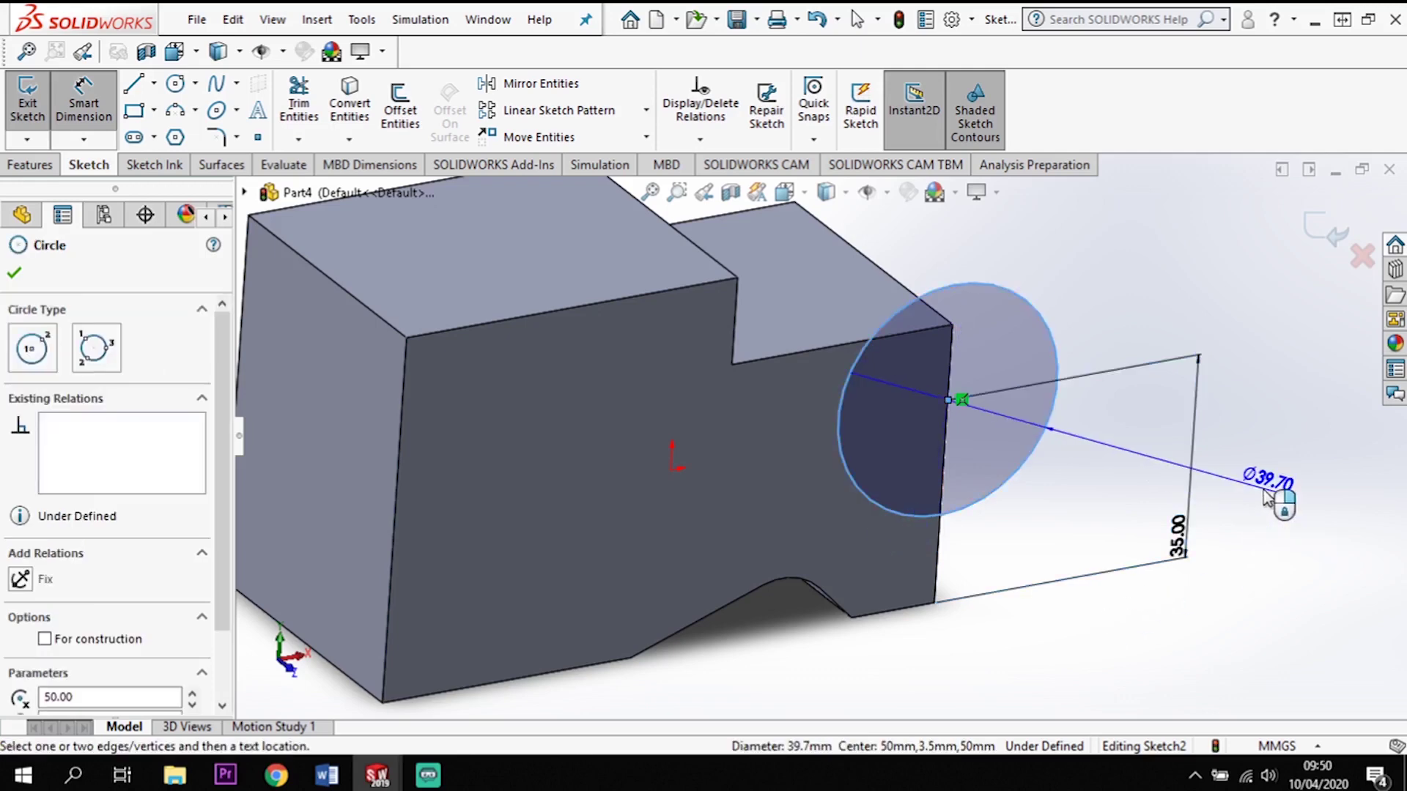
pyautogui.click(1268, 498)
pyautogui.write('40')
pyautogui.press('Return')
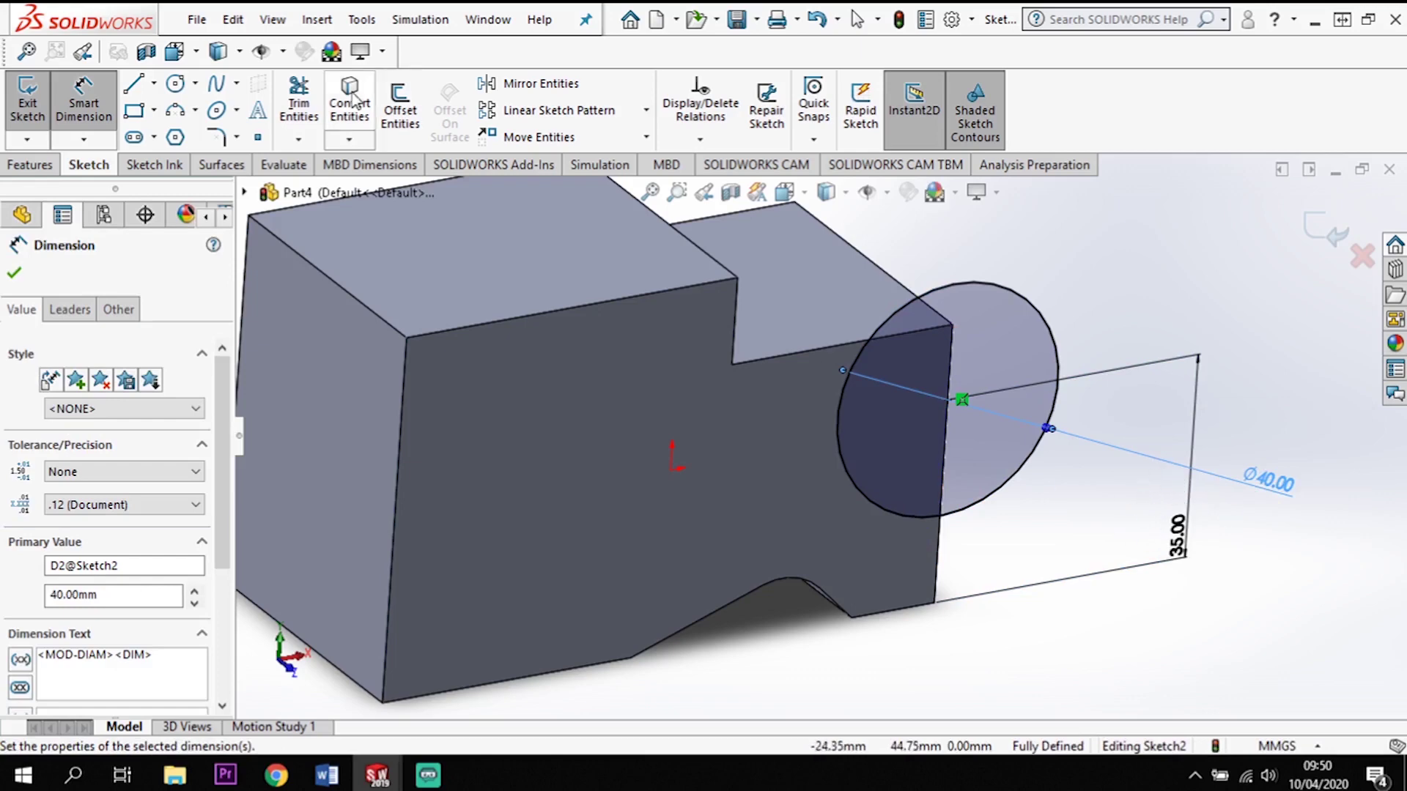
# - Draw a vertical line about 13 mm long from the circle's left quadrant point up to the lower step's top edge
pyautogui.click(134, 88)
pyautogui.scroll(-2, 873, 397)
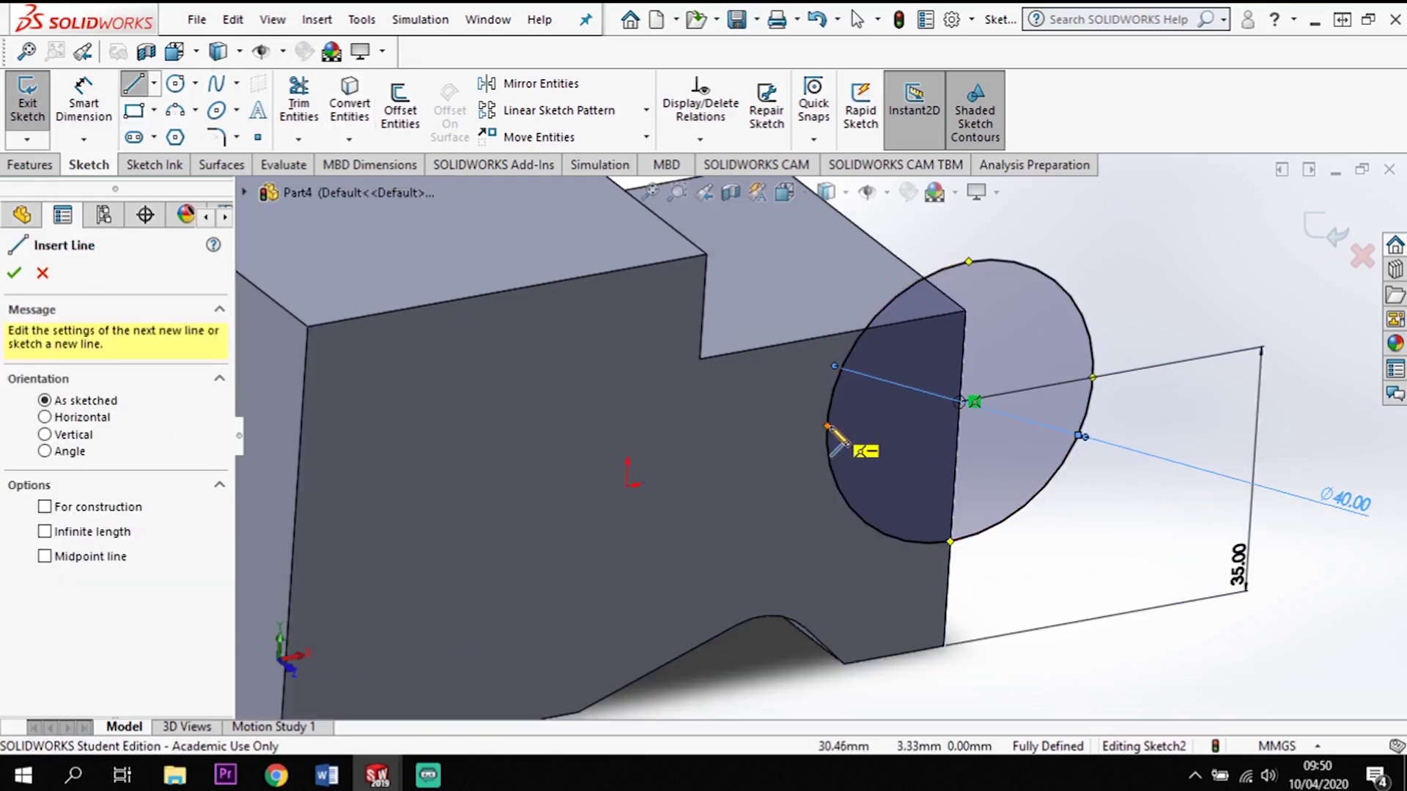
pyautogui.click(828, 427)
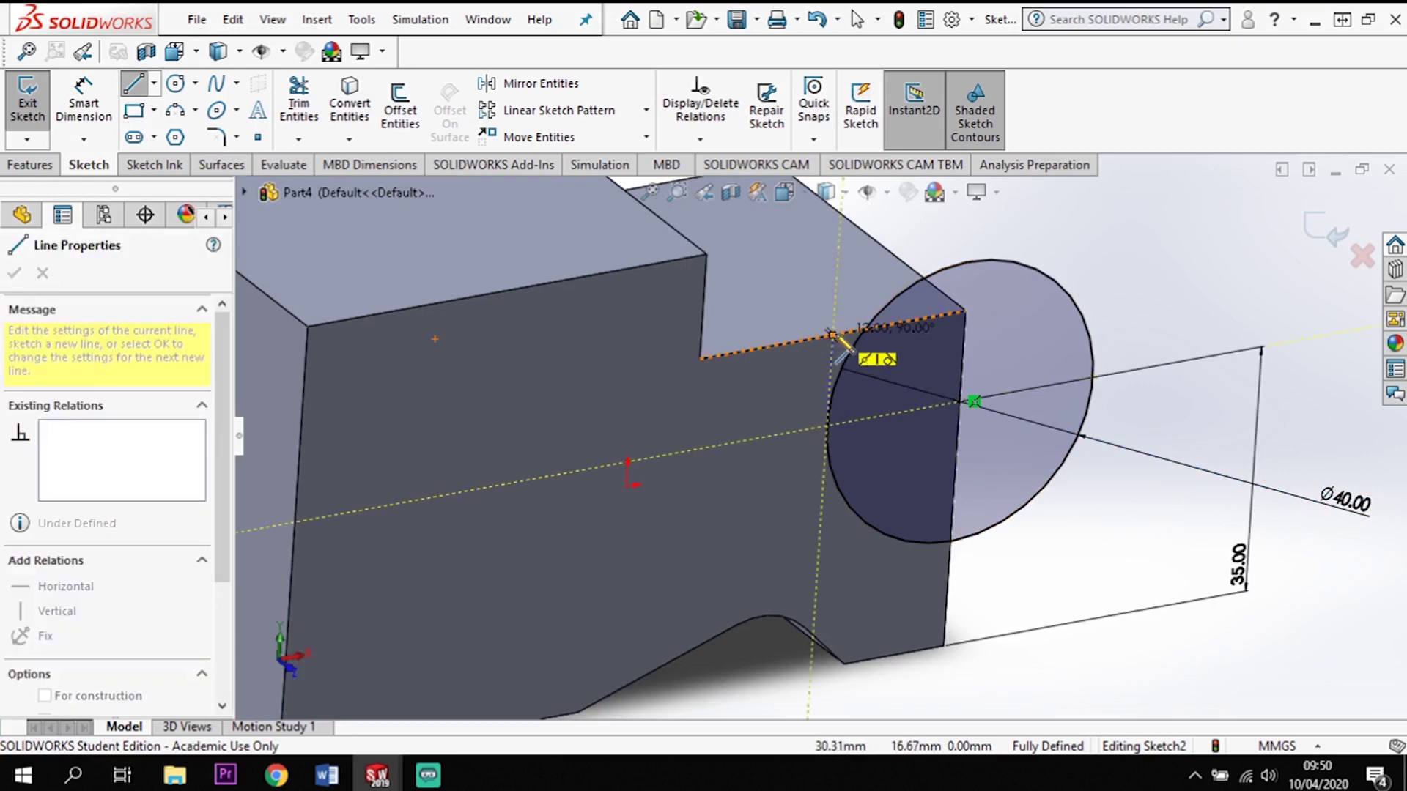
pyautogui.click(833, 336)
pyautogui.press('Escape')
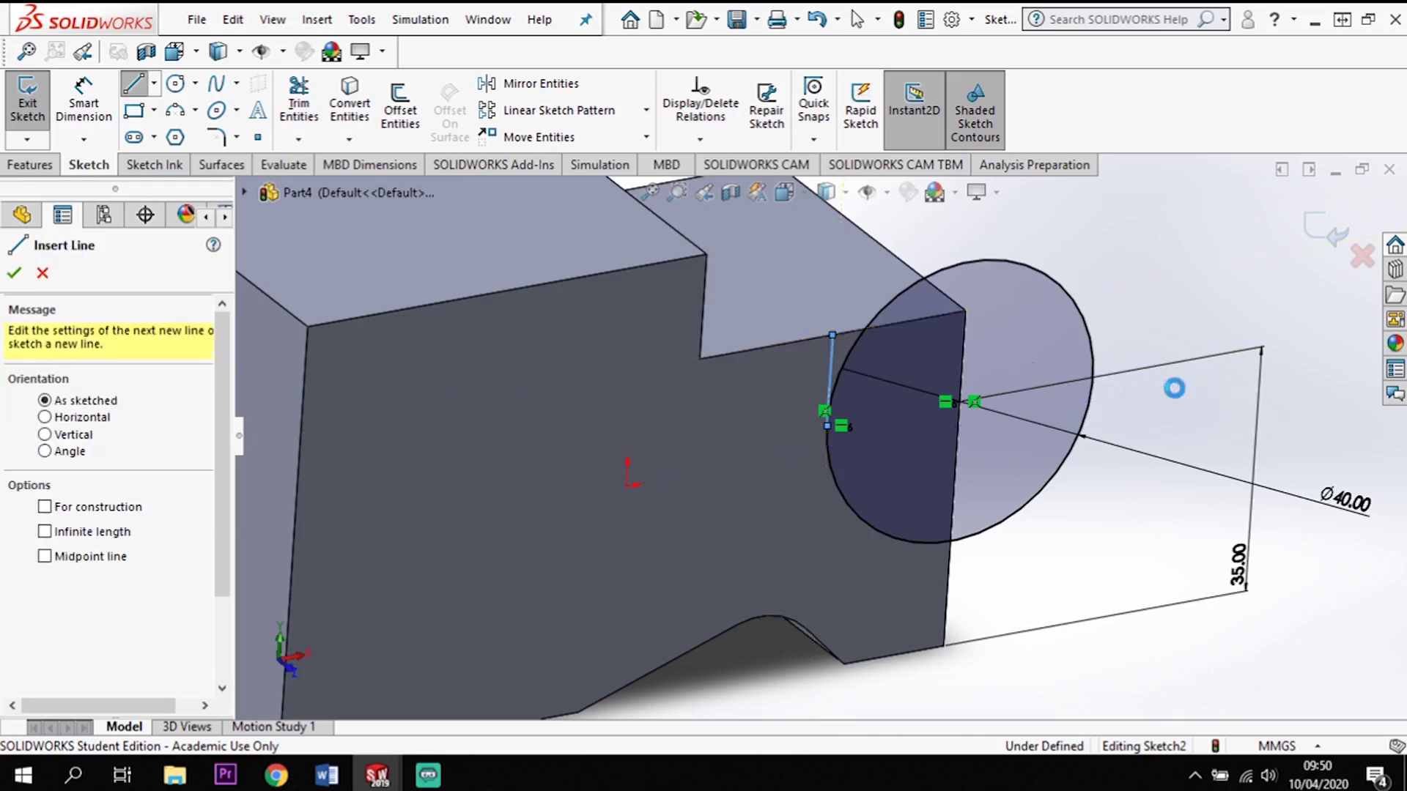
pyautogui.press('Escape')
pyautogui.click(86, 101)
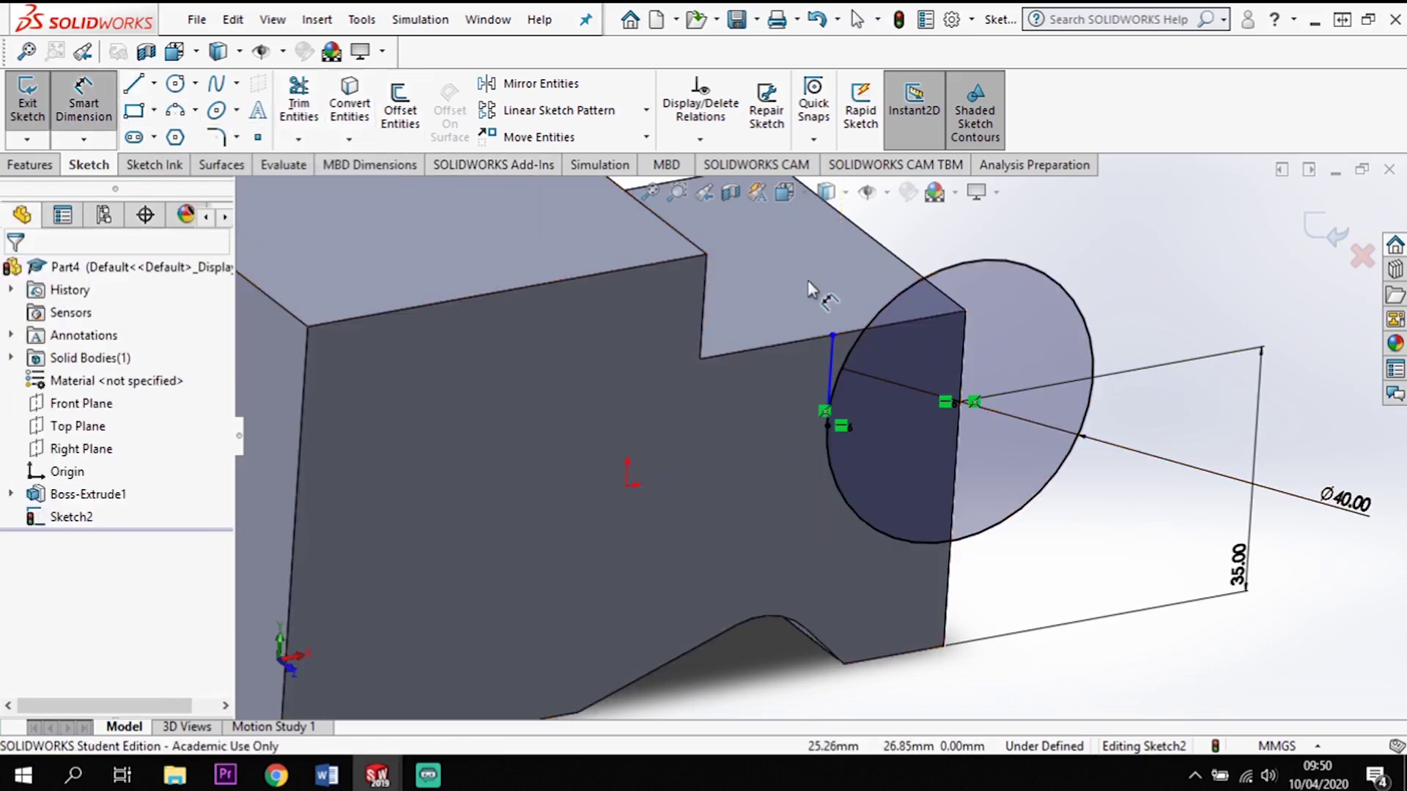
pyautogui.click(832, 367)
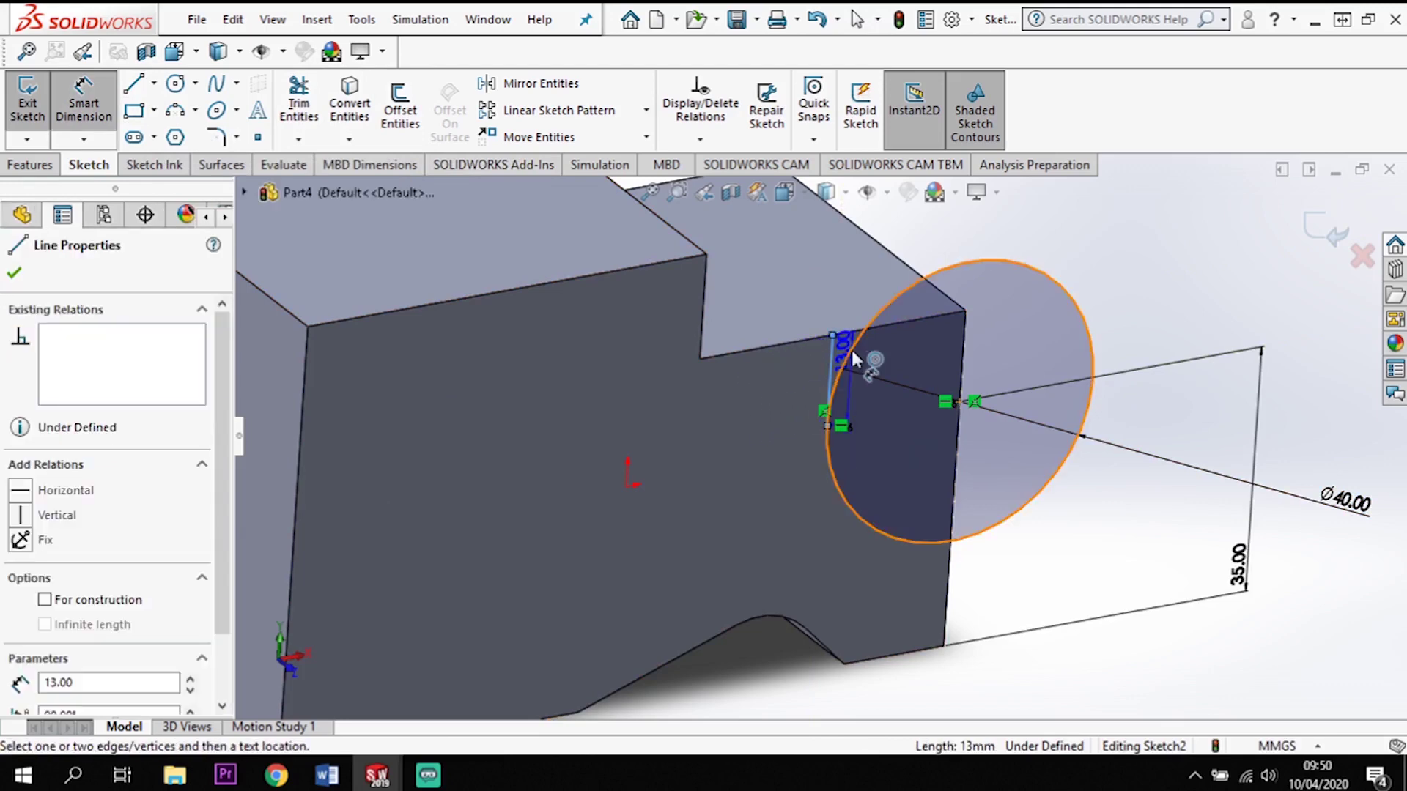
pyautogui.press('Escape')
# - Add a vertical relation to the short line between the circle's left quadrant and the lower step's top edge
pyautogui.scroll(-1, 843, 371)
pyautogui.press('space')
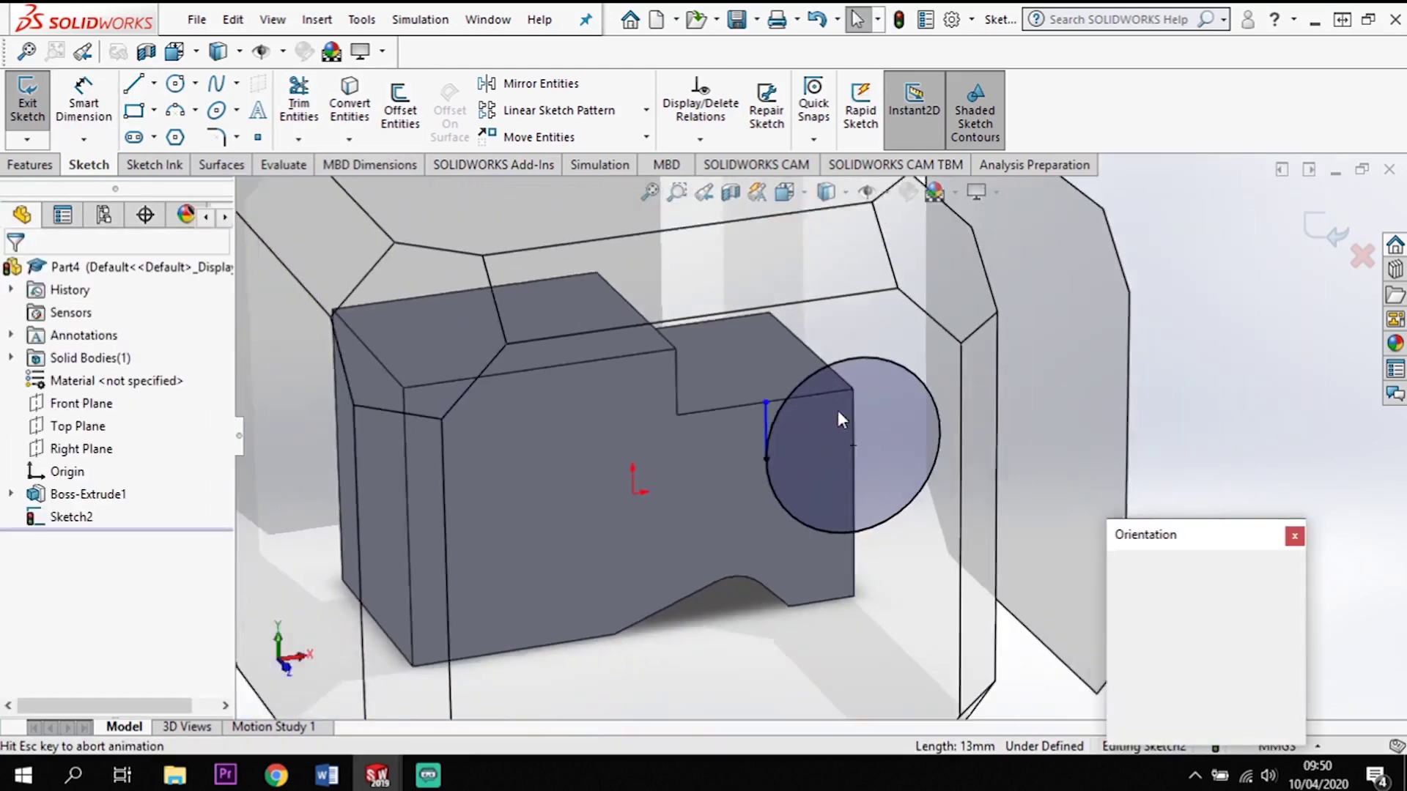
pyautogui.hotkey('ctrl', '1')
pyautogui.scroll(-3, 816, 458)
pyautogui.scroll(-1, 819, 462)
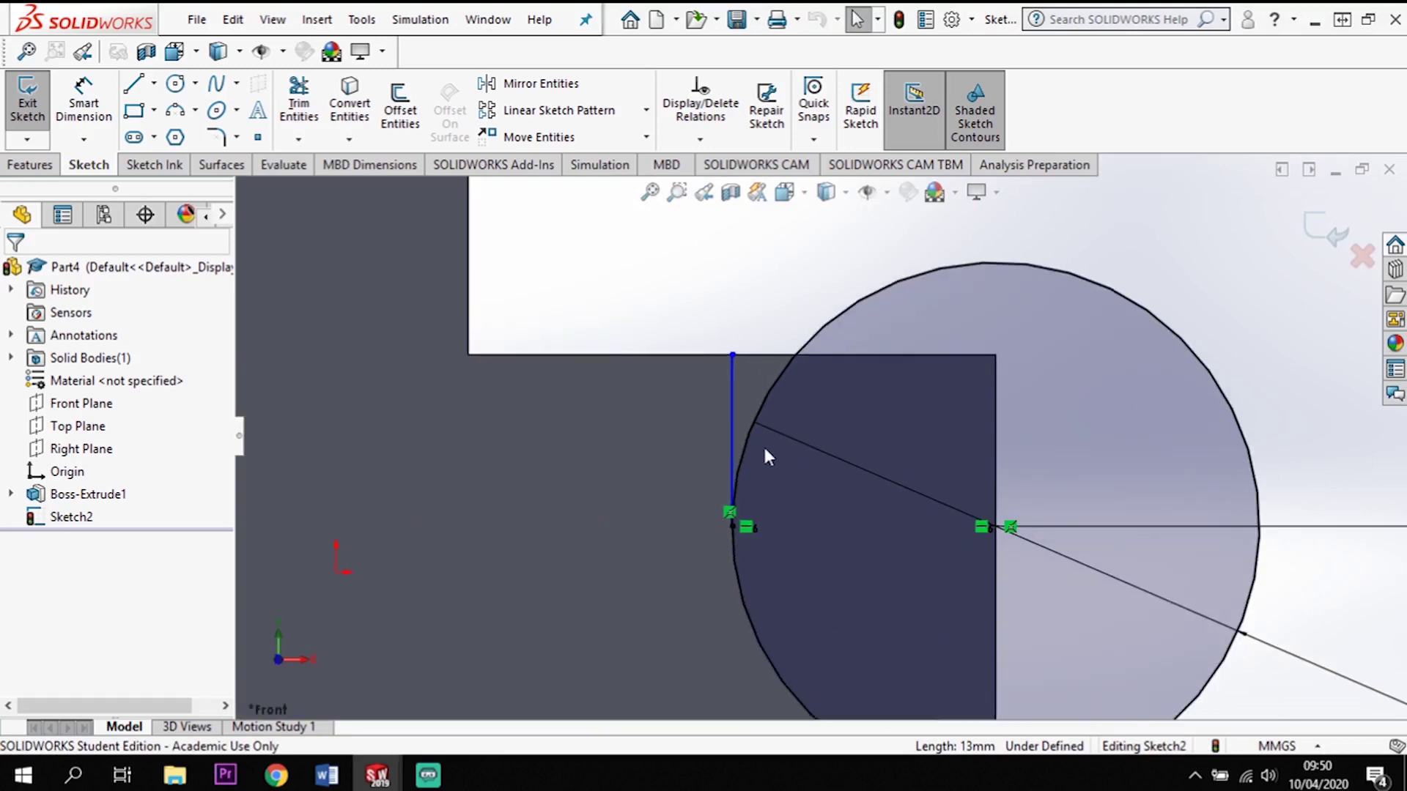
pyautogui.click(733, 406)
pyautogui.click(20, 540)
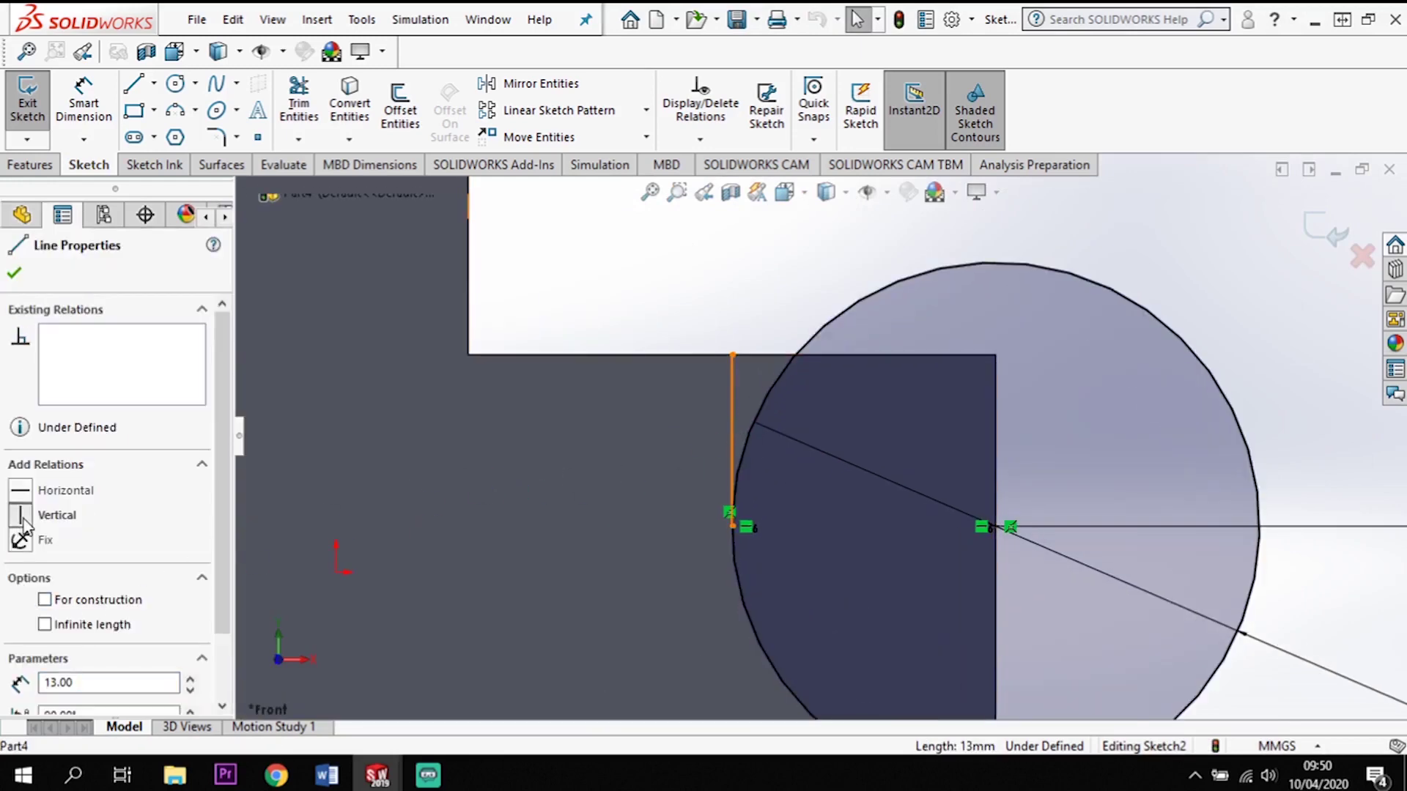
pyautogui.click(814, 450)
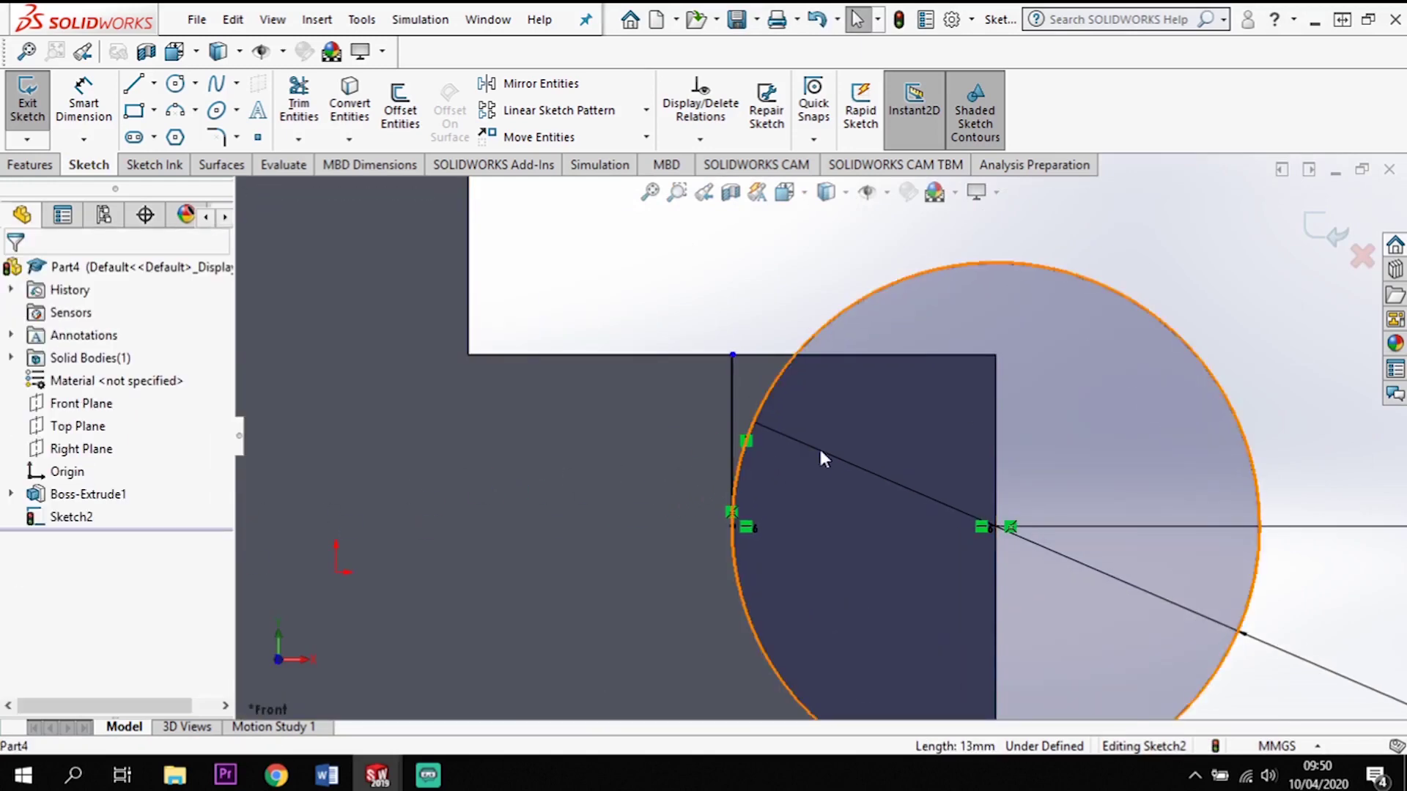
# - Make the vertical line's upper endpoint coincident with the lower step's top edge
pyautogui.click(732, 354)
pyautogui.keyDown('ctrl'); pyautogui.click(763, 355); pyautogui.keyUp('ctrl')
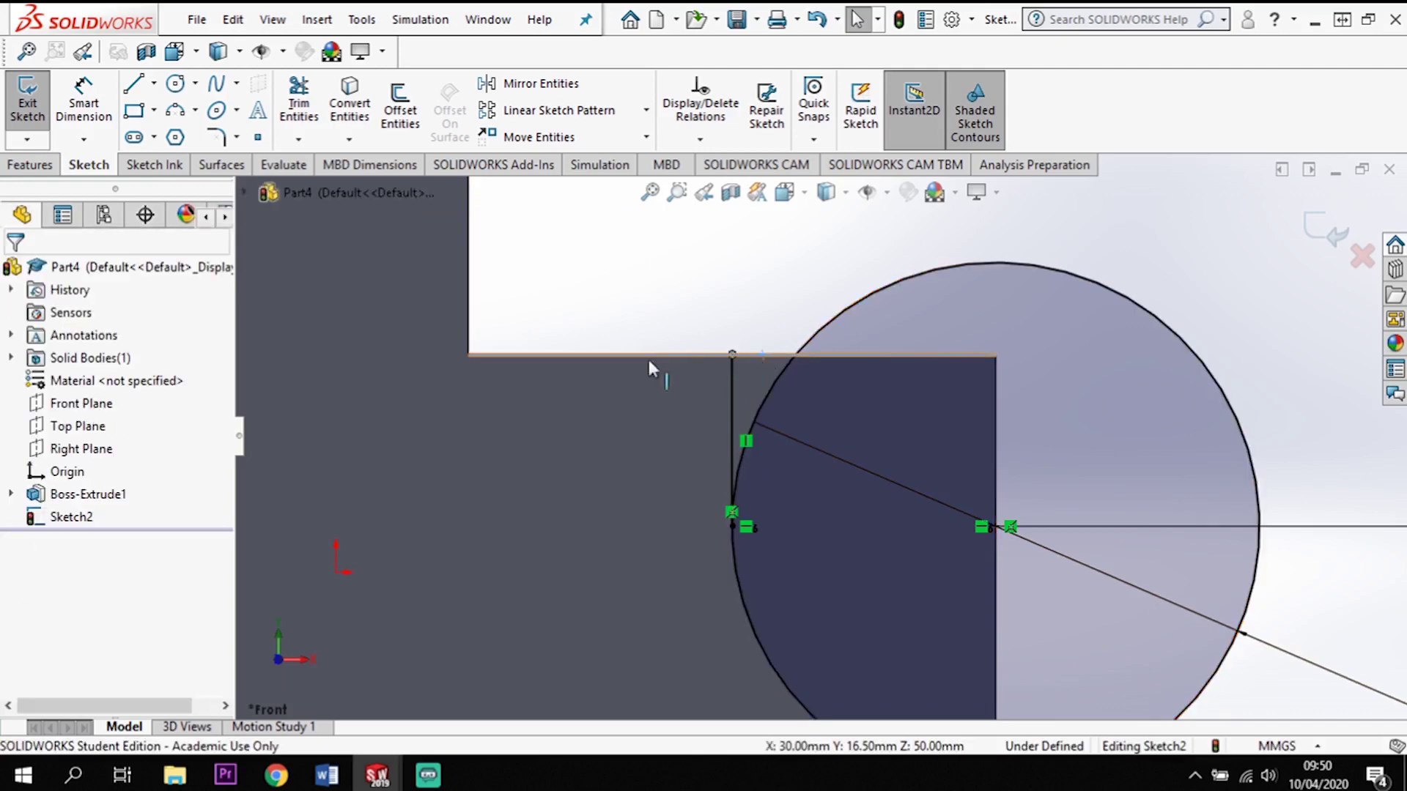
pyautogui.click(28, 633)
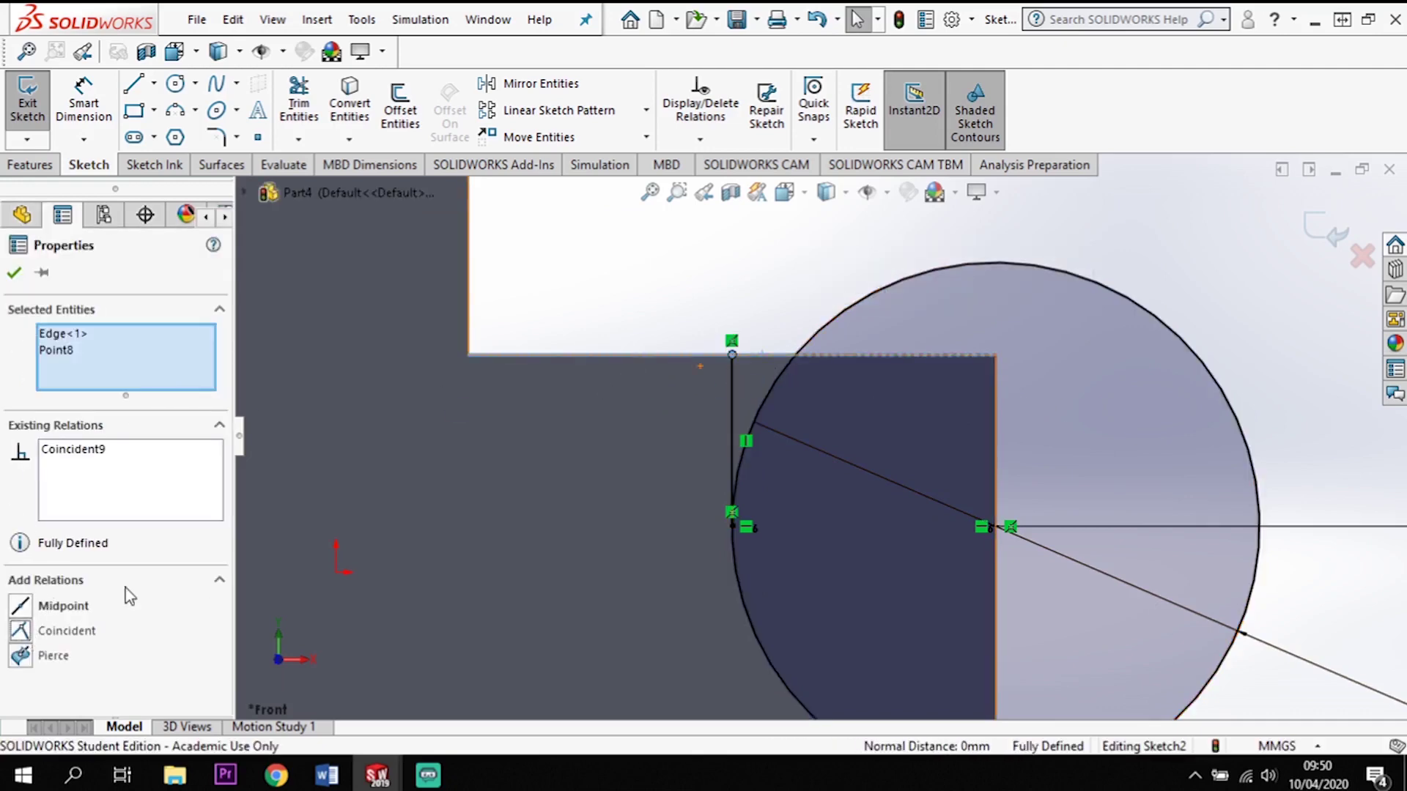
pyautogui.press('Escape')
pyautogui.scroll(3, 880, 556)
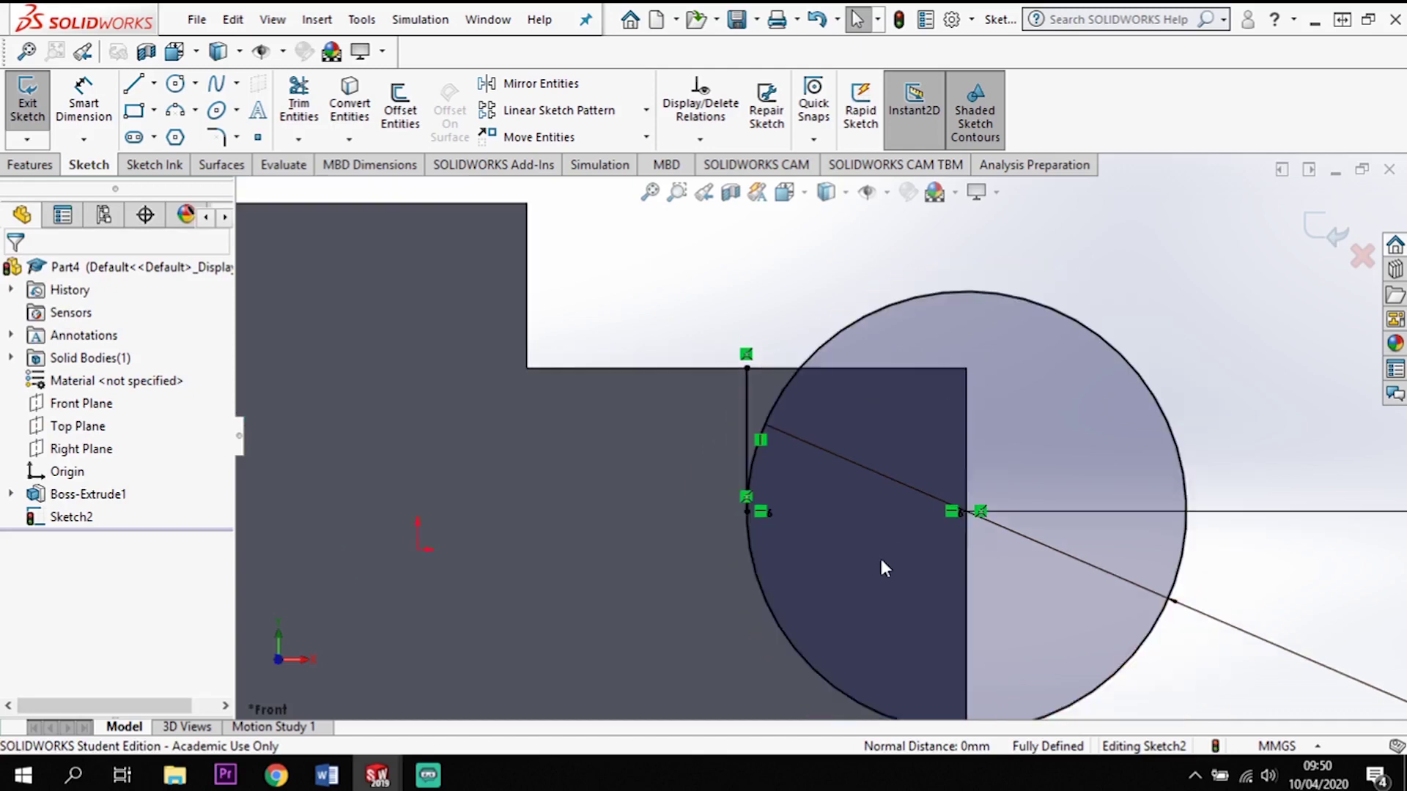
pyautogui.scroll(1, 886, 577)
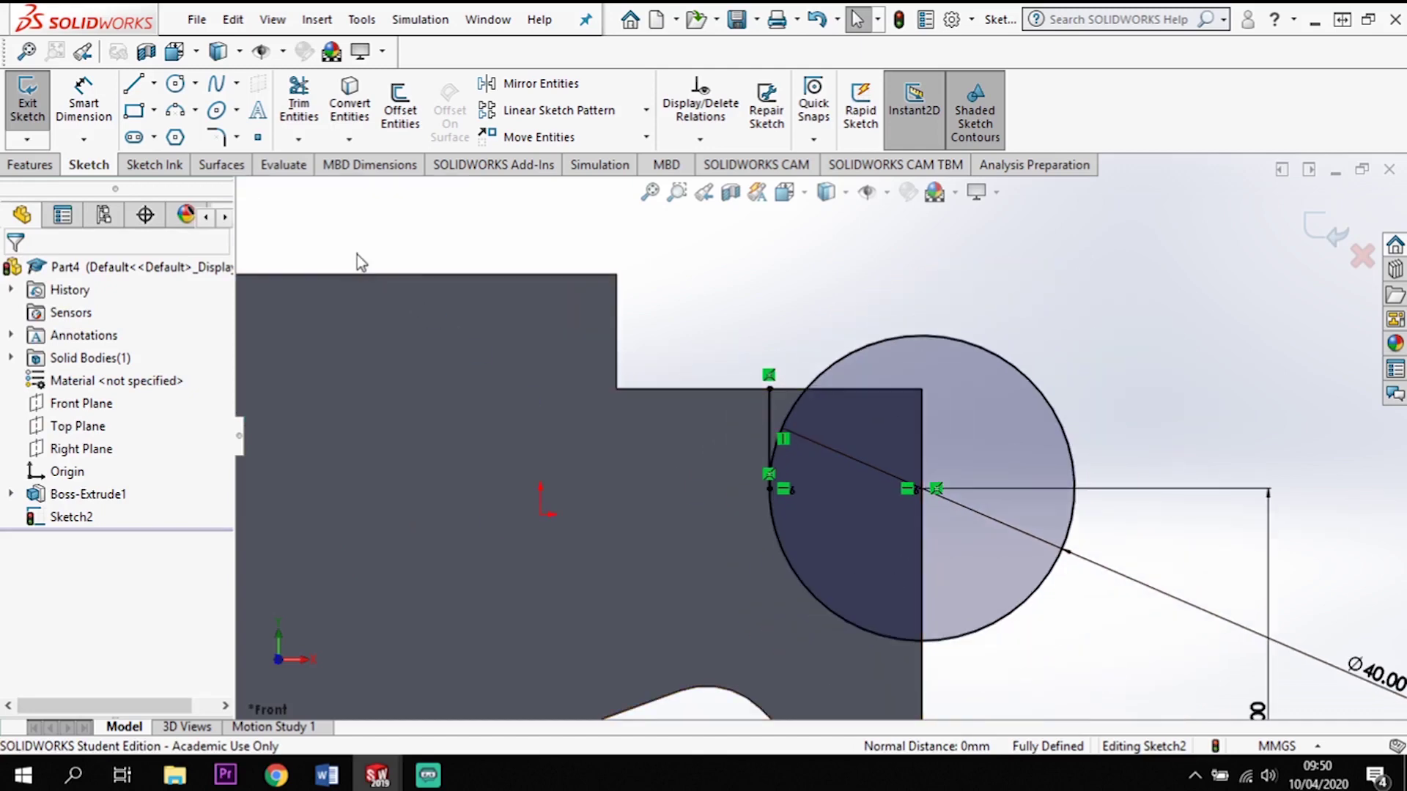
# - Extrude-cut the sketch region inside the circle and the small corner region beside the vertical line to a blind depth of 9 mm
pyautogui.click(44, 166)
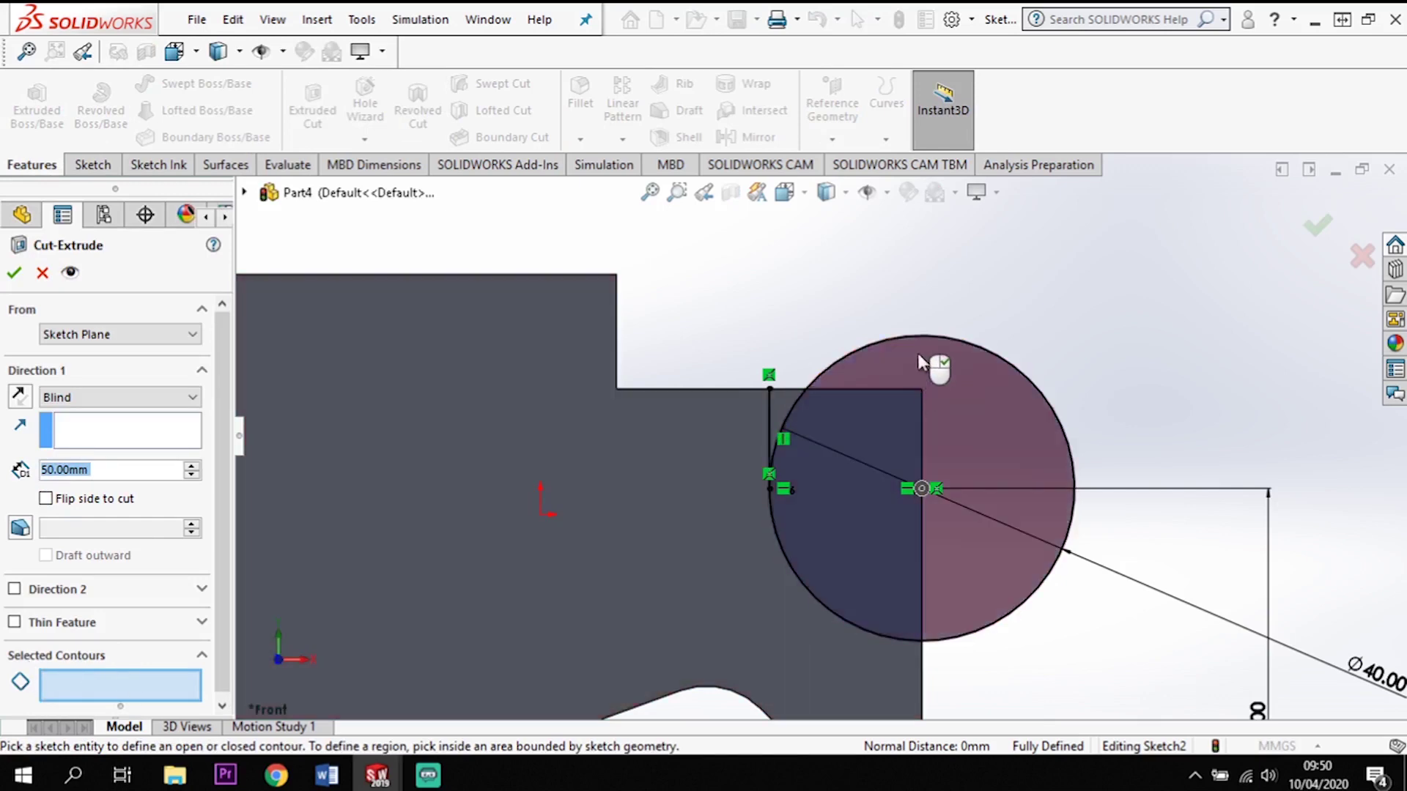
pyautogui.click(880, 432)
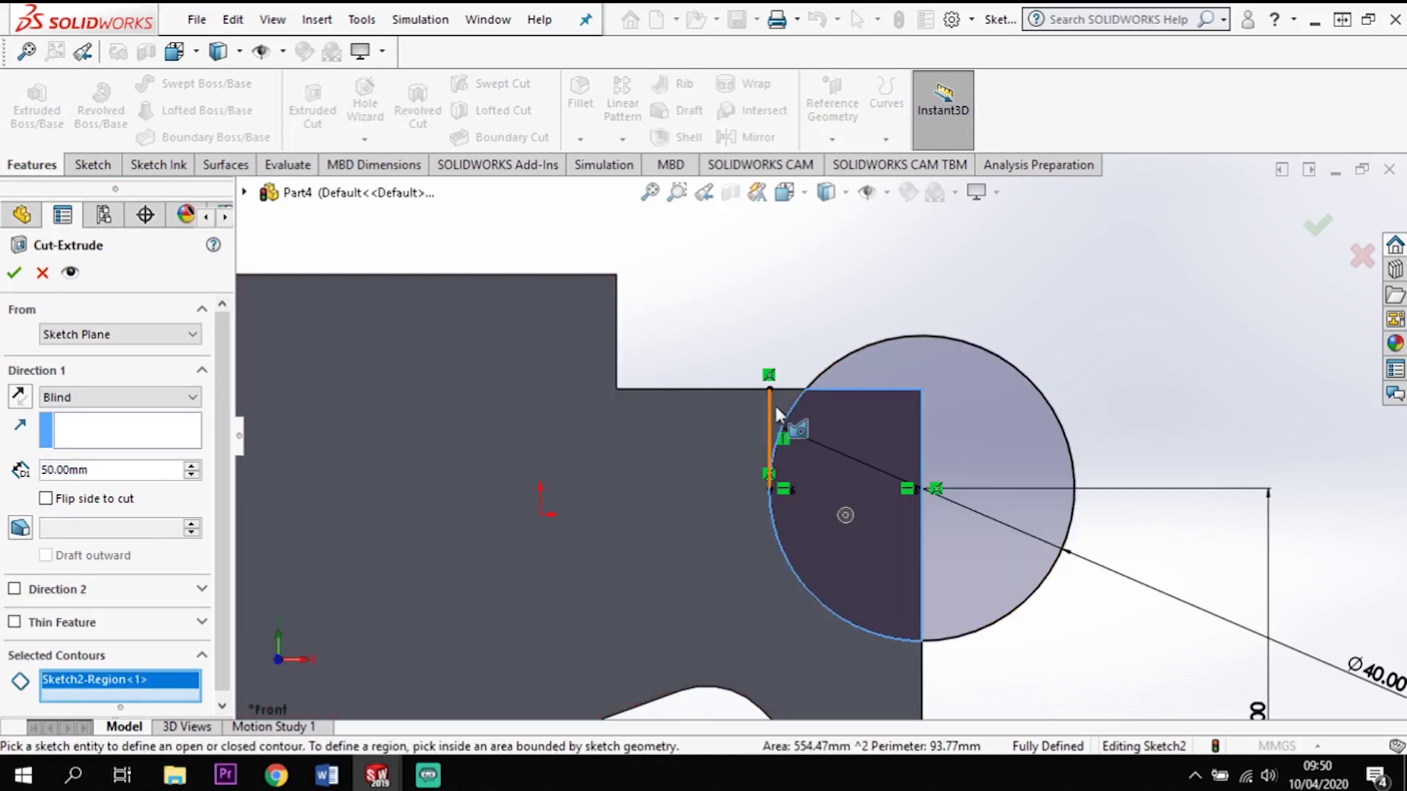
pyautogui.click(775, 414)
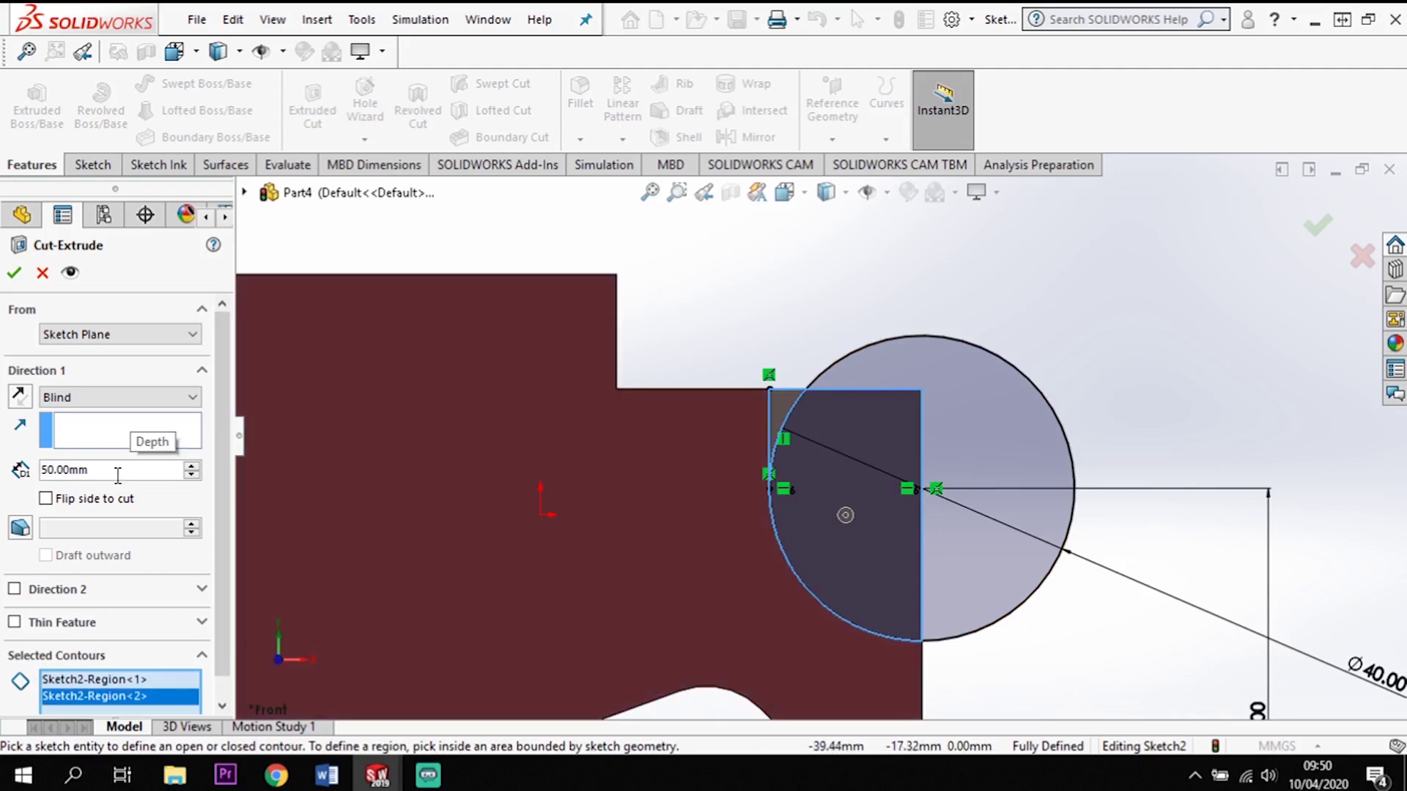
pyautogui.moveTo(116, 470); pyautogui.dragTo(30, 463)
pyautogui.write('9')
pyautogui.press('Return')
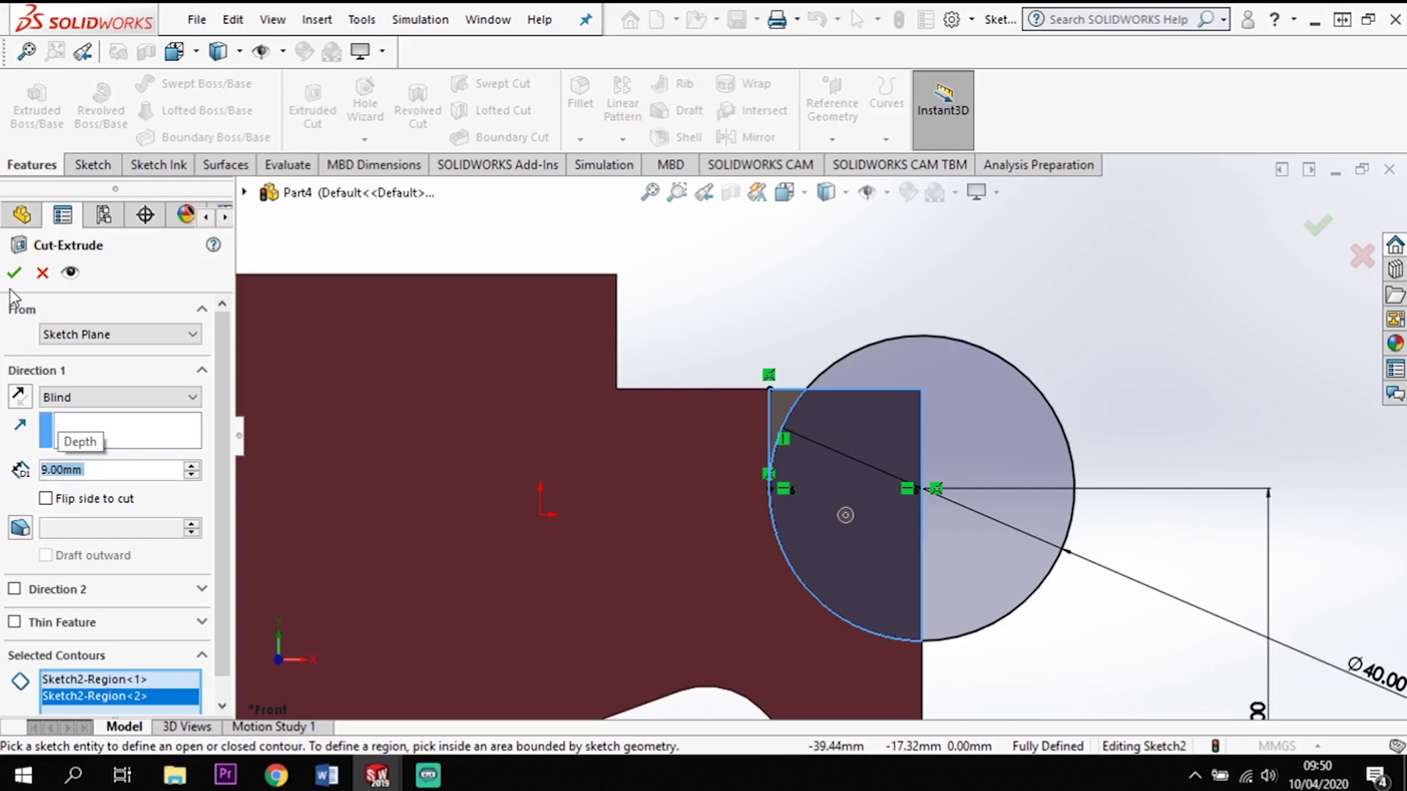
pyautogui.press('Return')
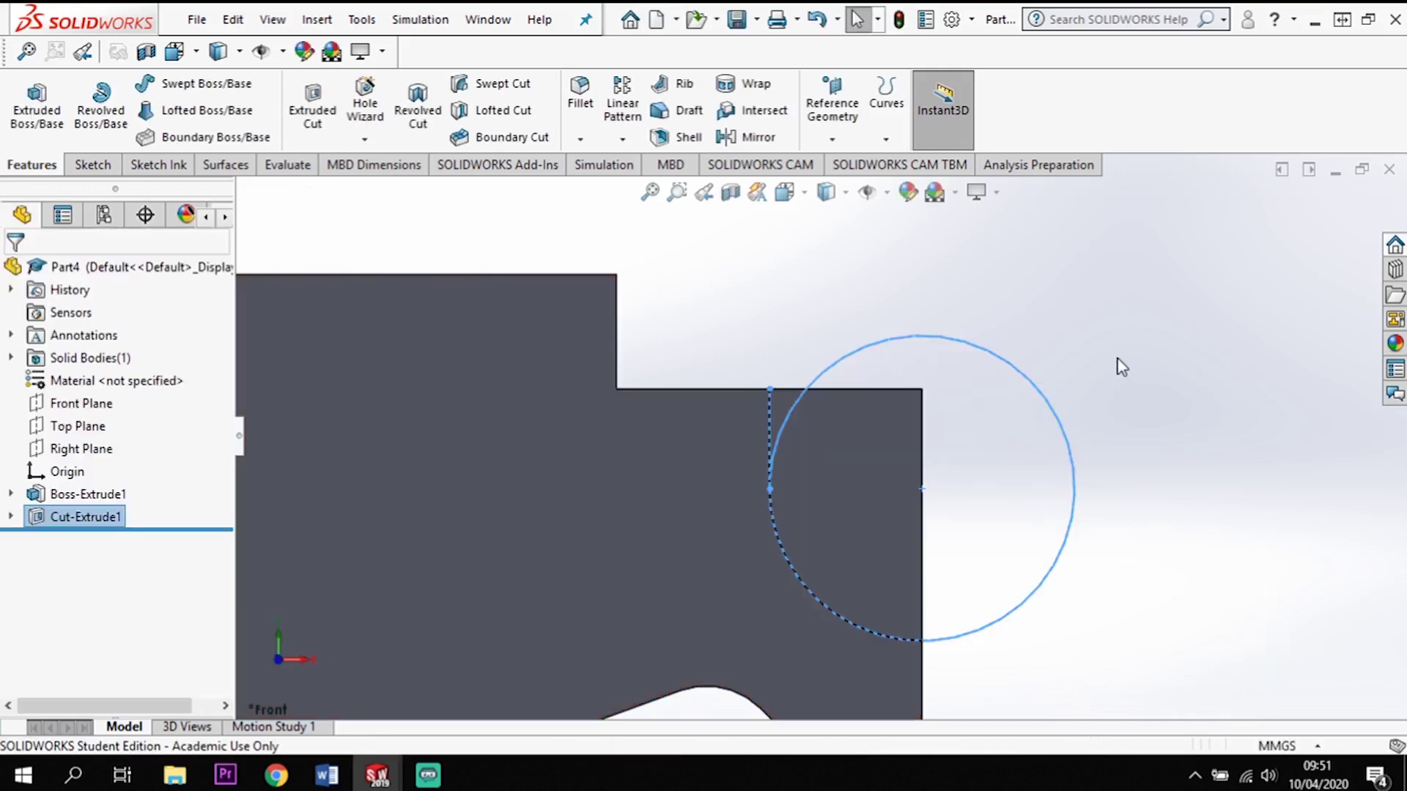
# - Start a sketch on the recessed face of the cutout and draw a circle about 8 mm in diameter in its upper middle
pyautogui.click(865, 510)
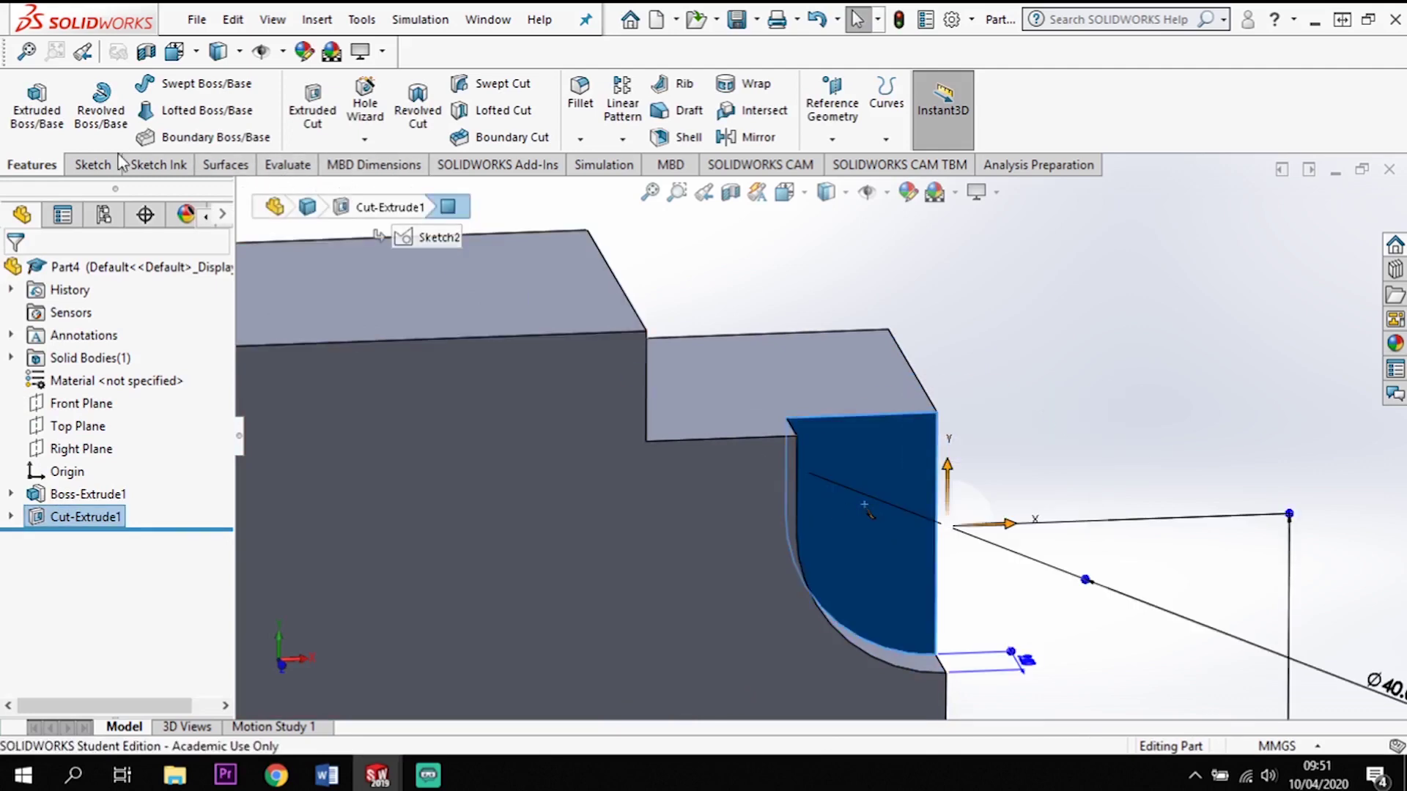
pyautogui.click(92, 164)
pyautogui.click(28, 96)
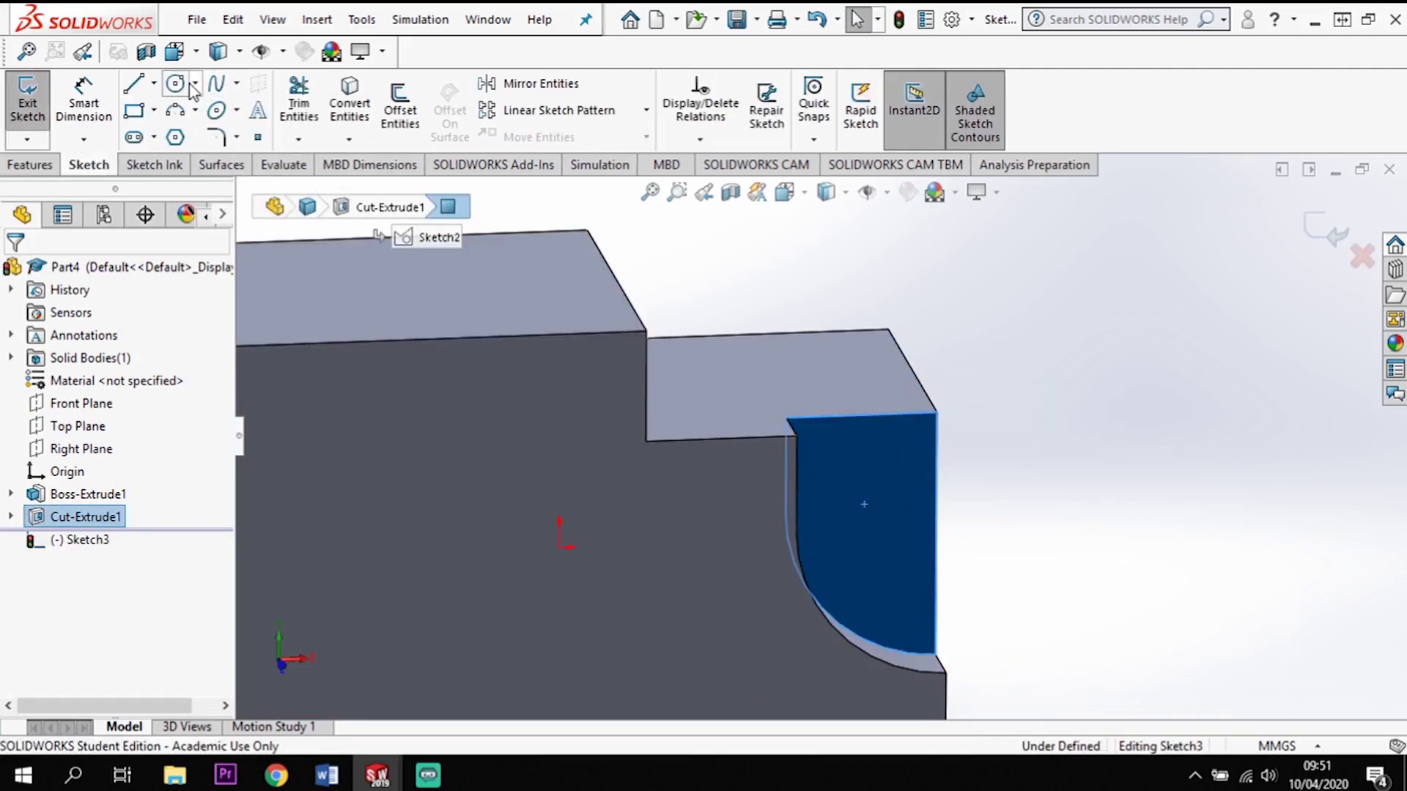
pyautogui.click(175, 87)
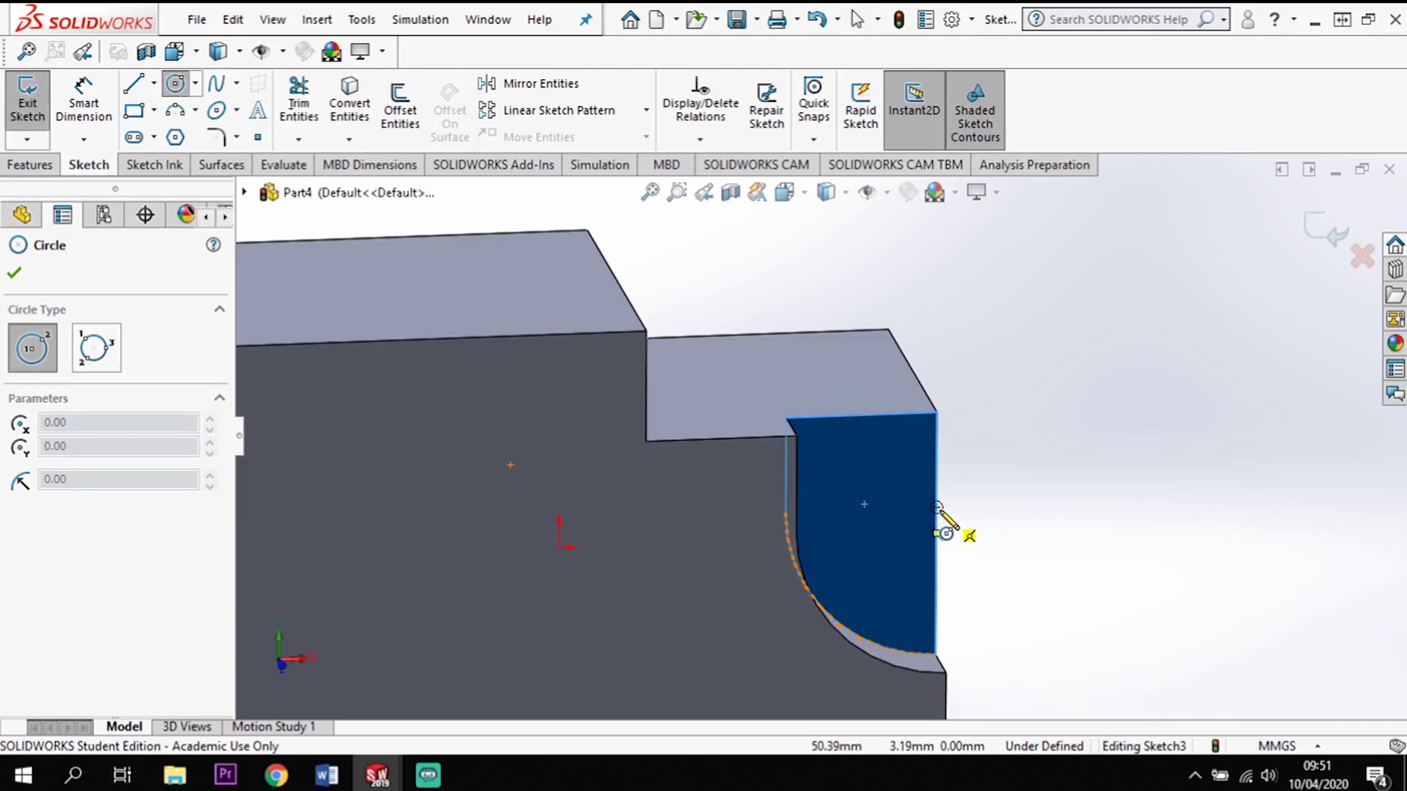
pyautogui.click(865, 505)
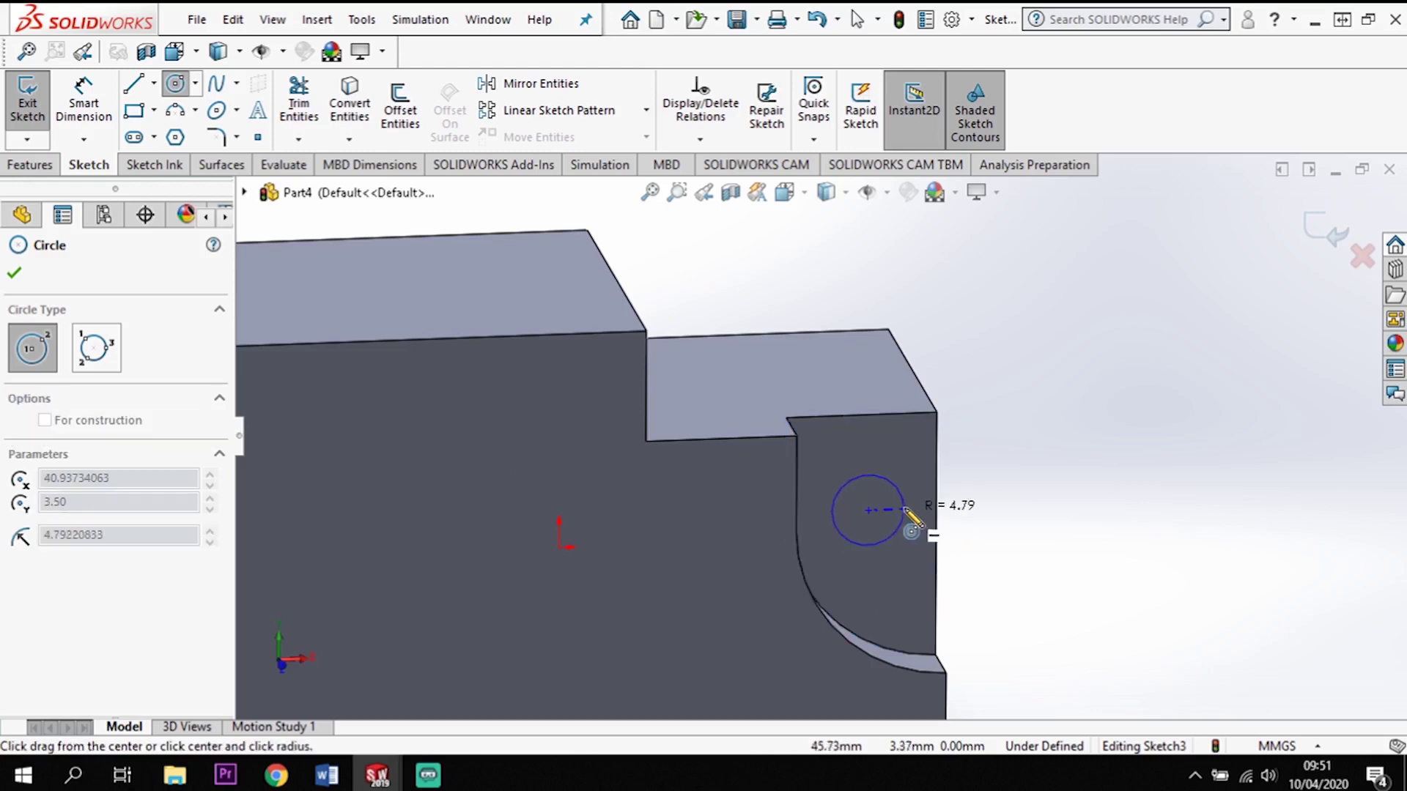
pyautogui.click(899, 513)
pyautogui.press('Escape')
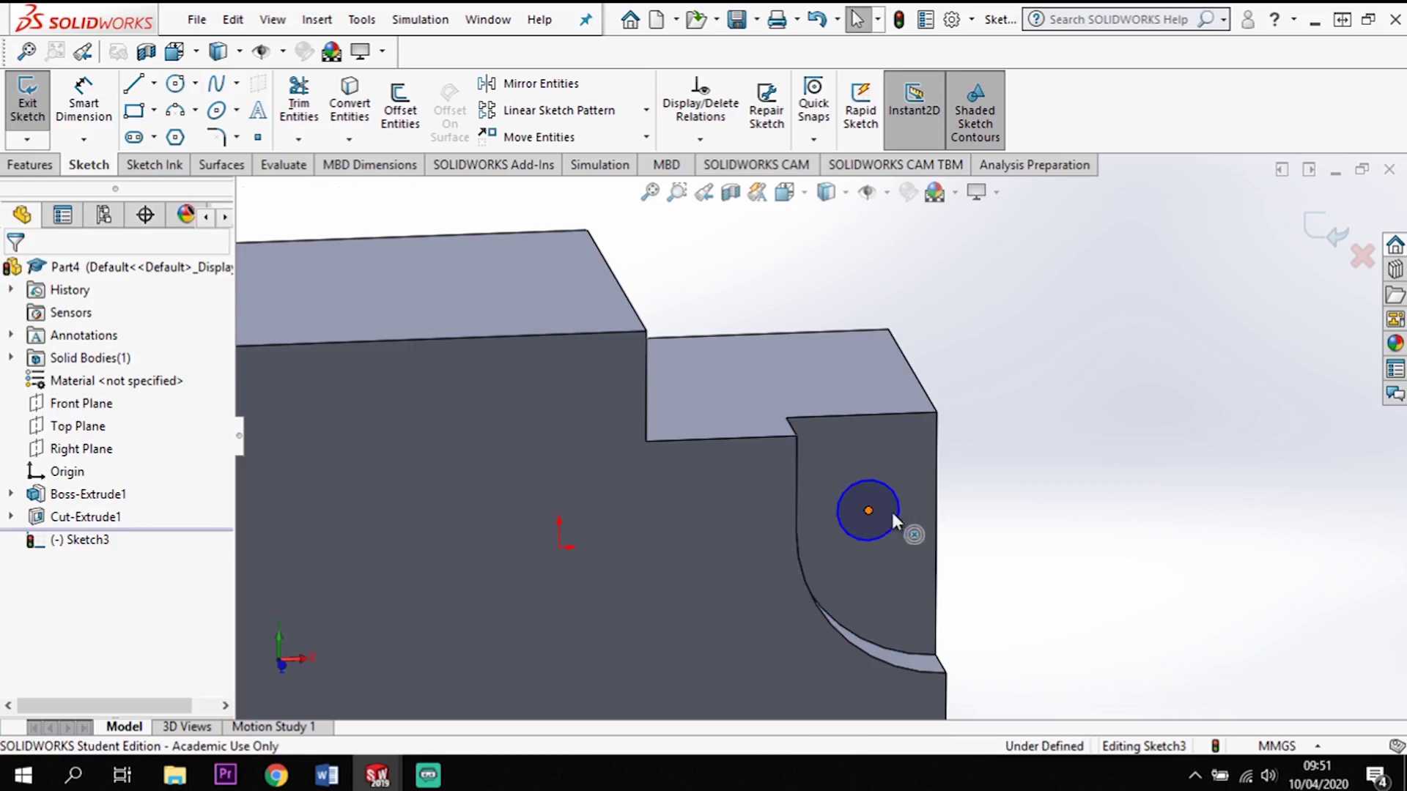
# - Dimension the small circle's centre 35 mm above the block's bottom edge
pyautogui.click(868, 511)
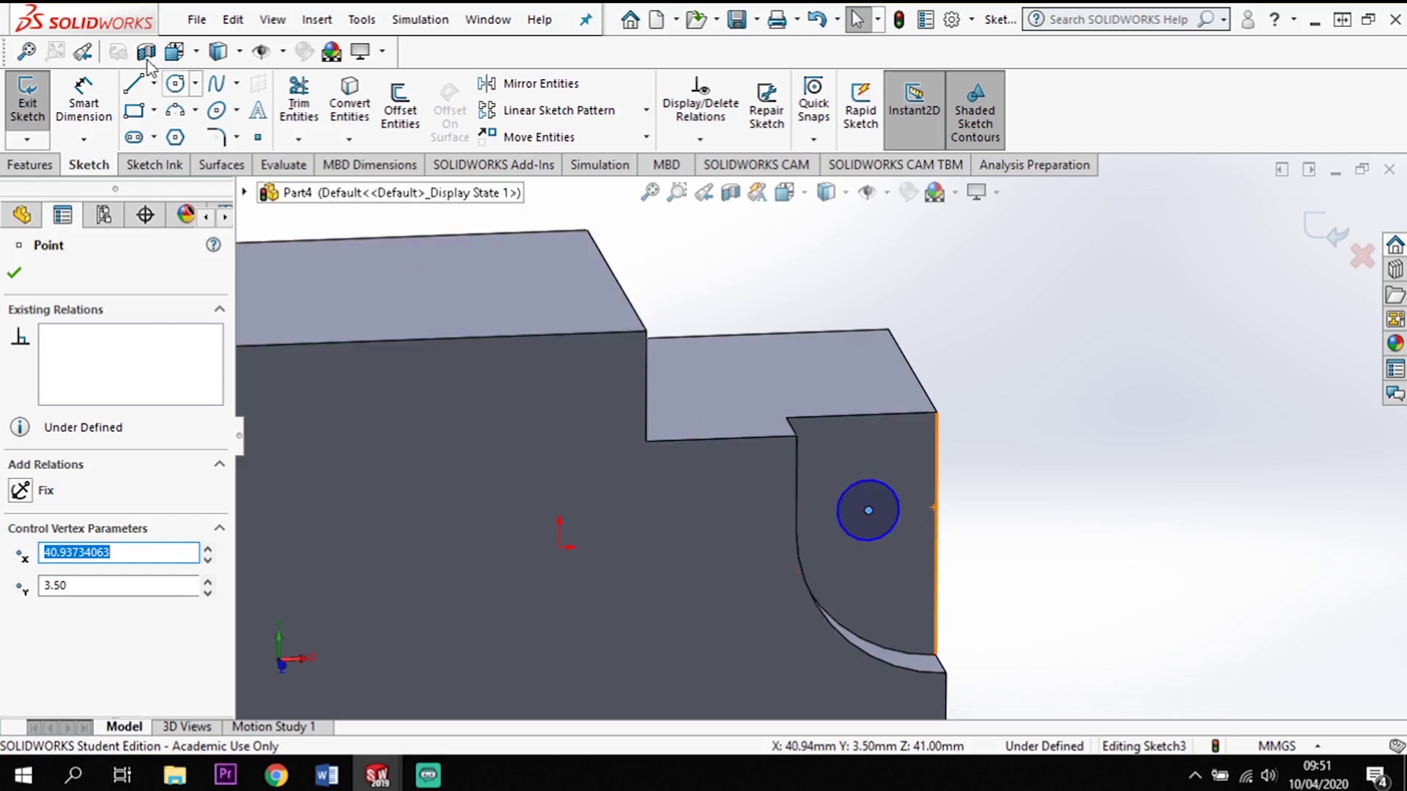
pyautogui.click(83, 103)
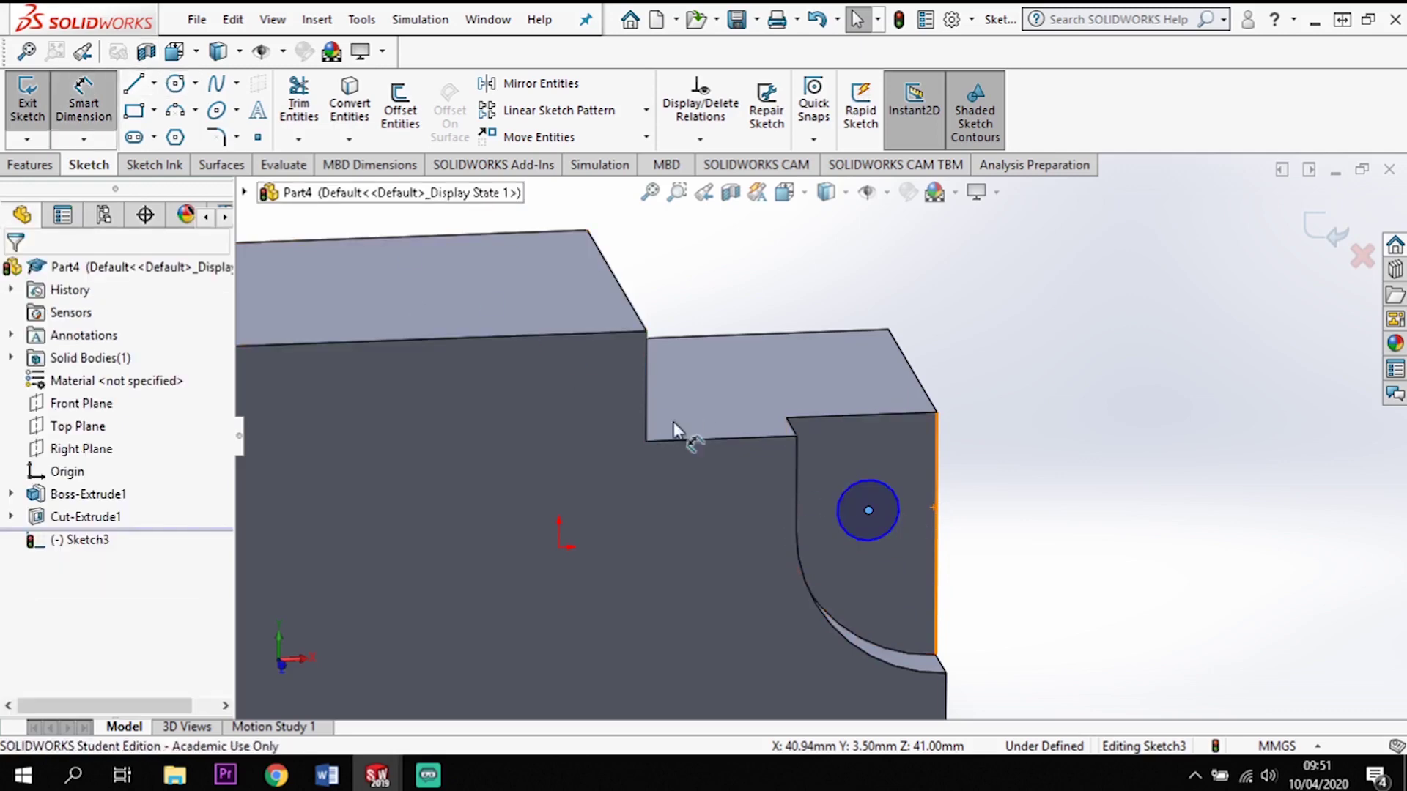
pyautogui.click(869, 511)
pyautogui.scroll(3, 879, 663)
pyautogui.click(875, 641)
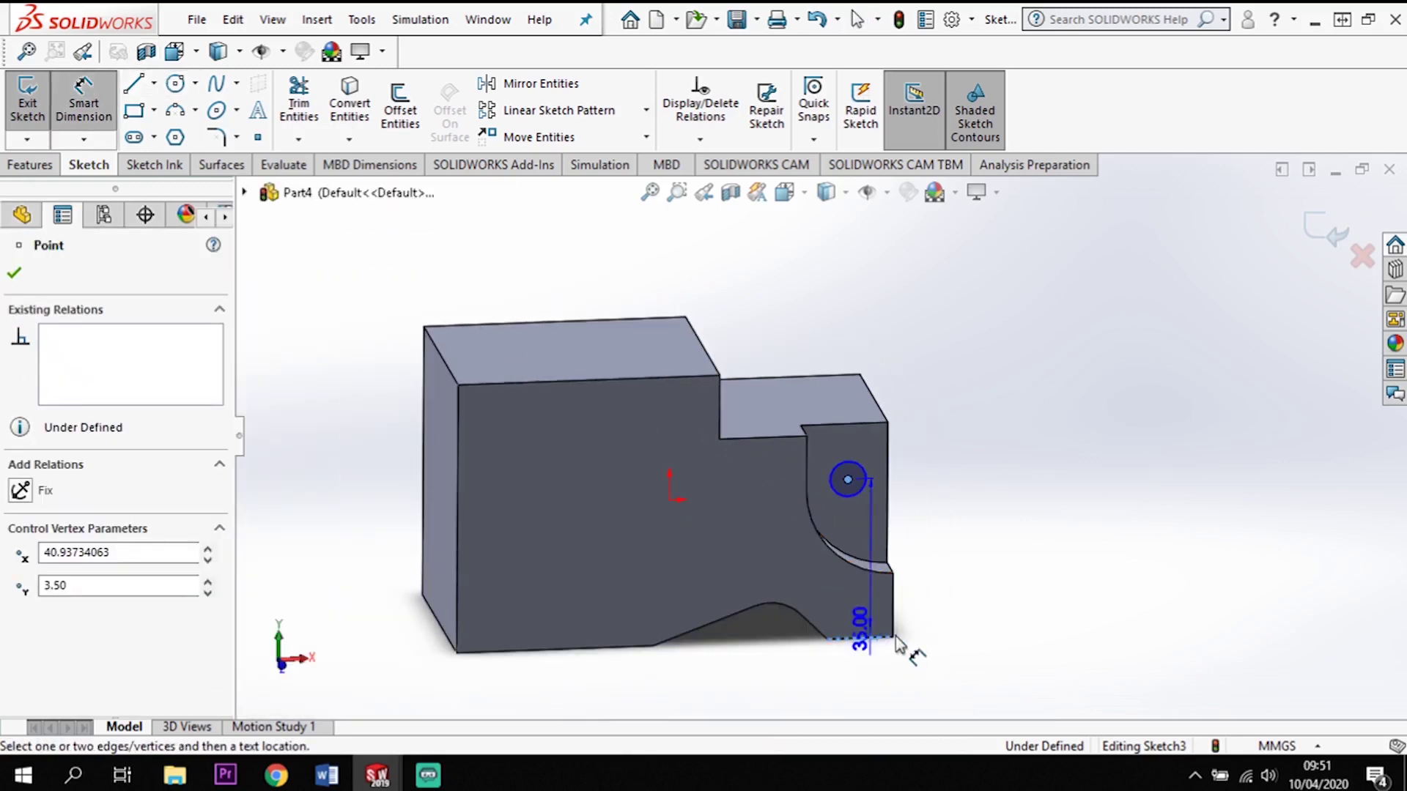
pyautogui.click(1029, 583)
pyautogui.press('Return')
pyautogui.press('Escape')
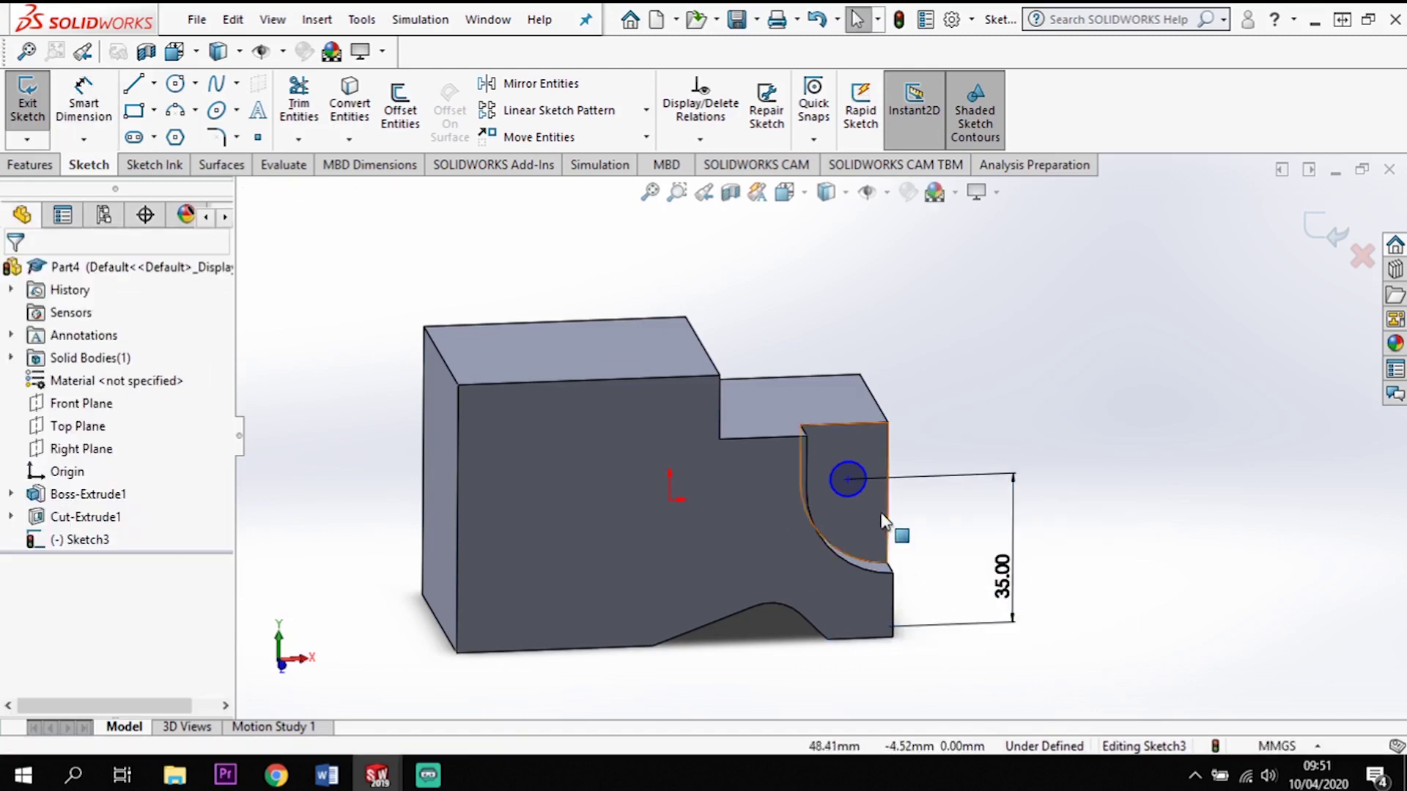
# - Dimension the small circle's centre 10 mm from the recessed face's right edge
pyautogui.scroll(-3, 867, 524)
pyautogui.click(84, 103)
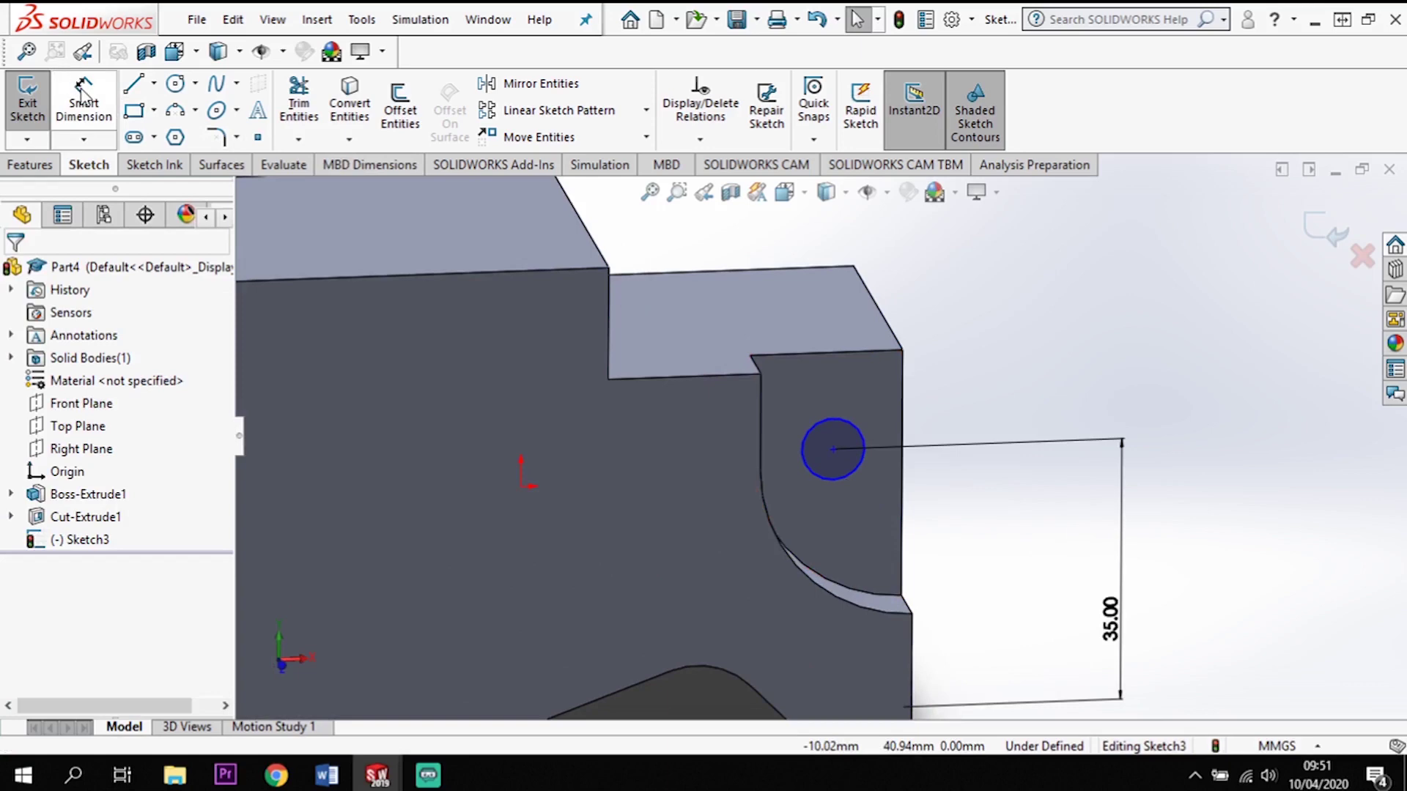
pyautogui.click(833, 449)
pyautogui.click(902, 434)
pyautogui.click(910, 269)
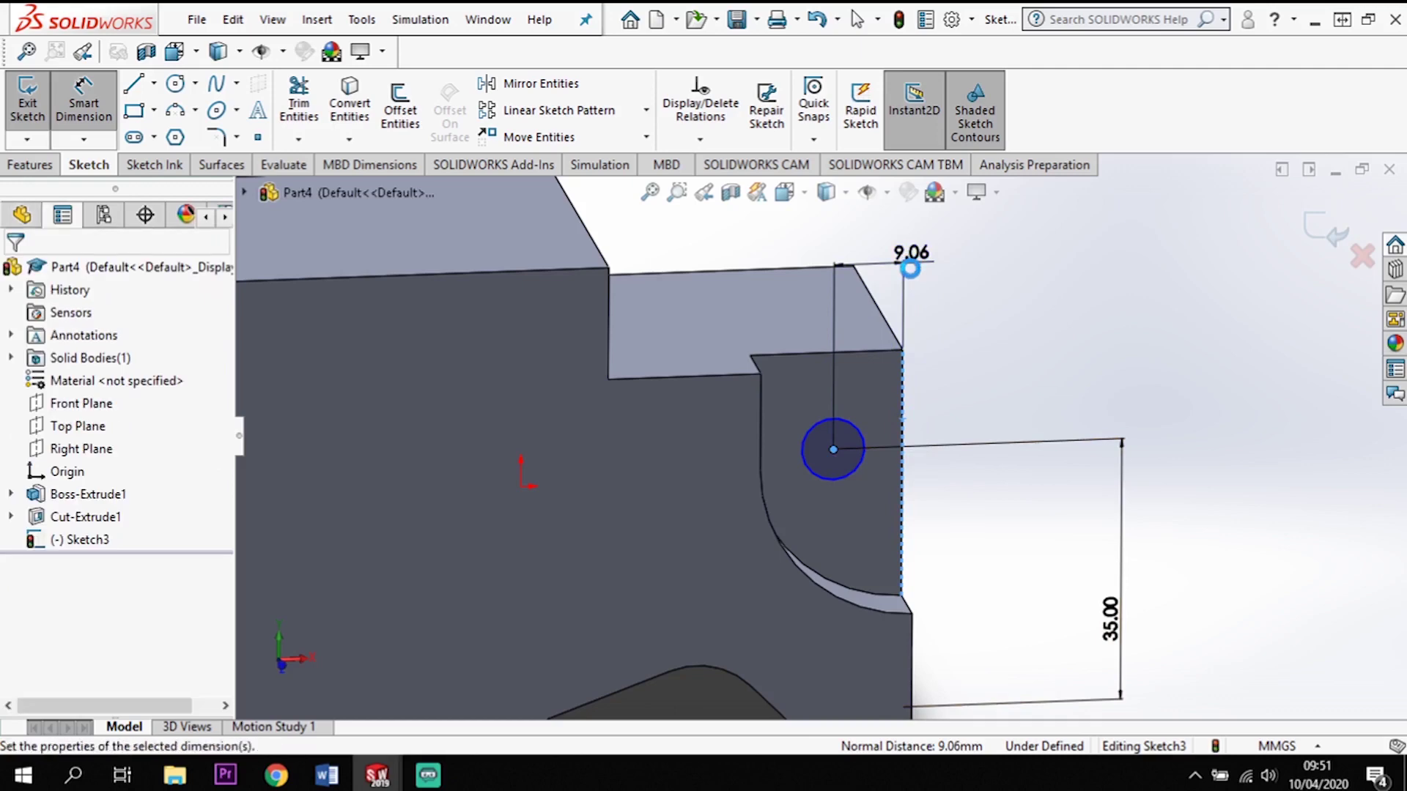
pyautogui.write('10')
pyautogui.press('Return')
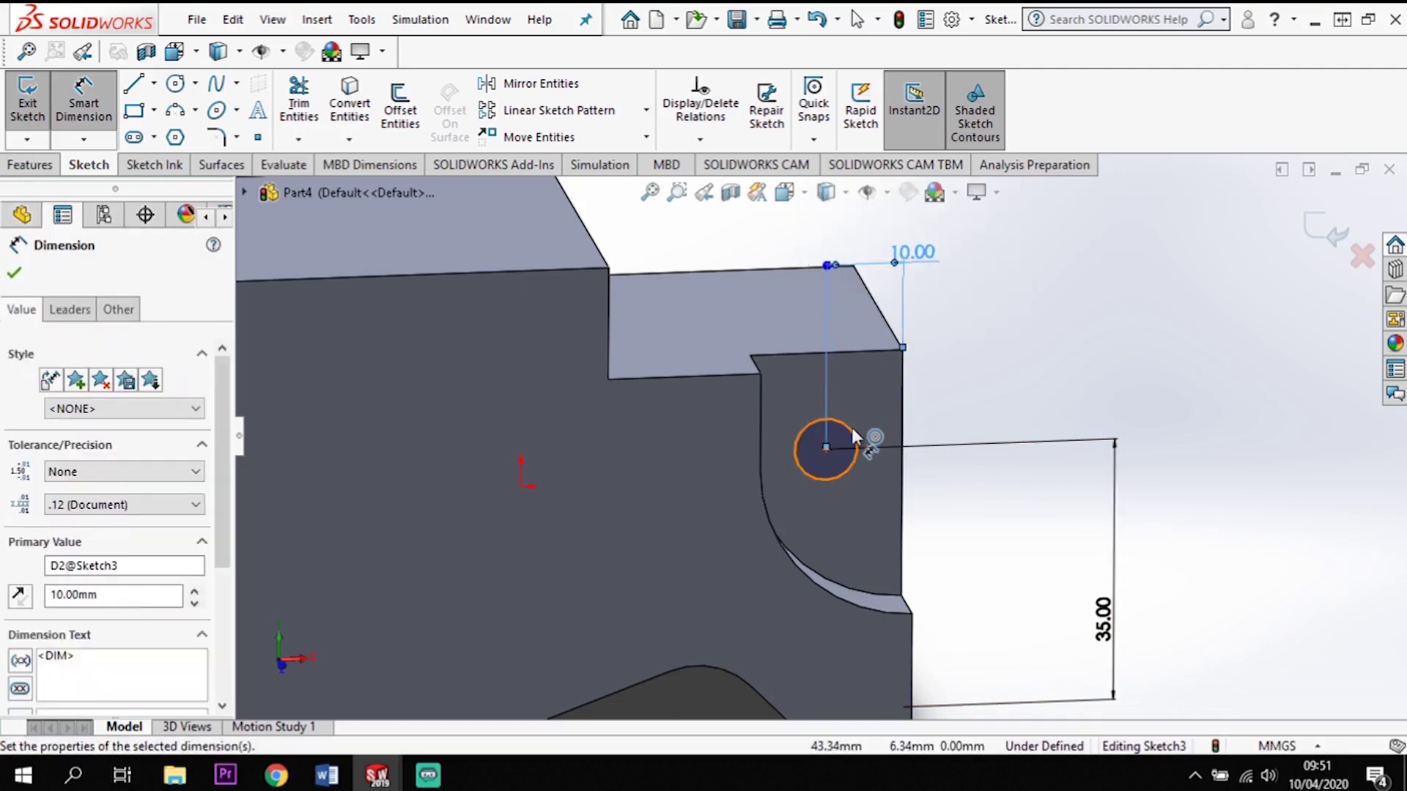
# - Set the small circle's diameter to 10 mm
pyautogui.click(853, 435)
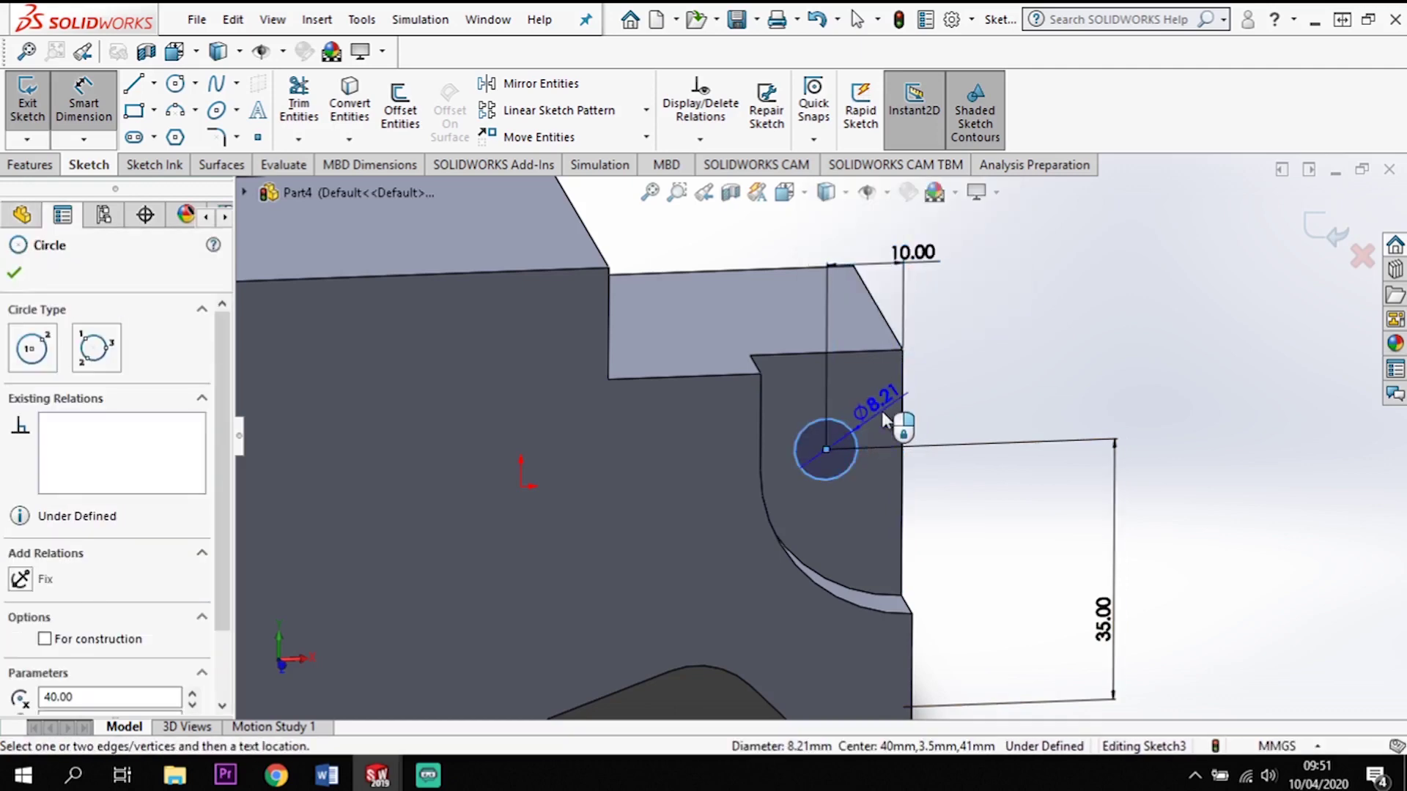
pyautogui.click(953, 412)
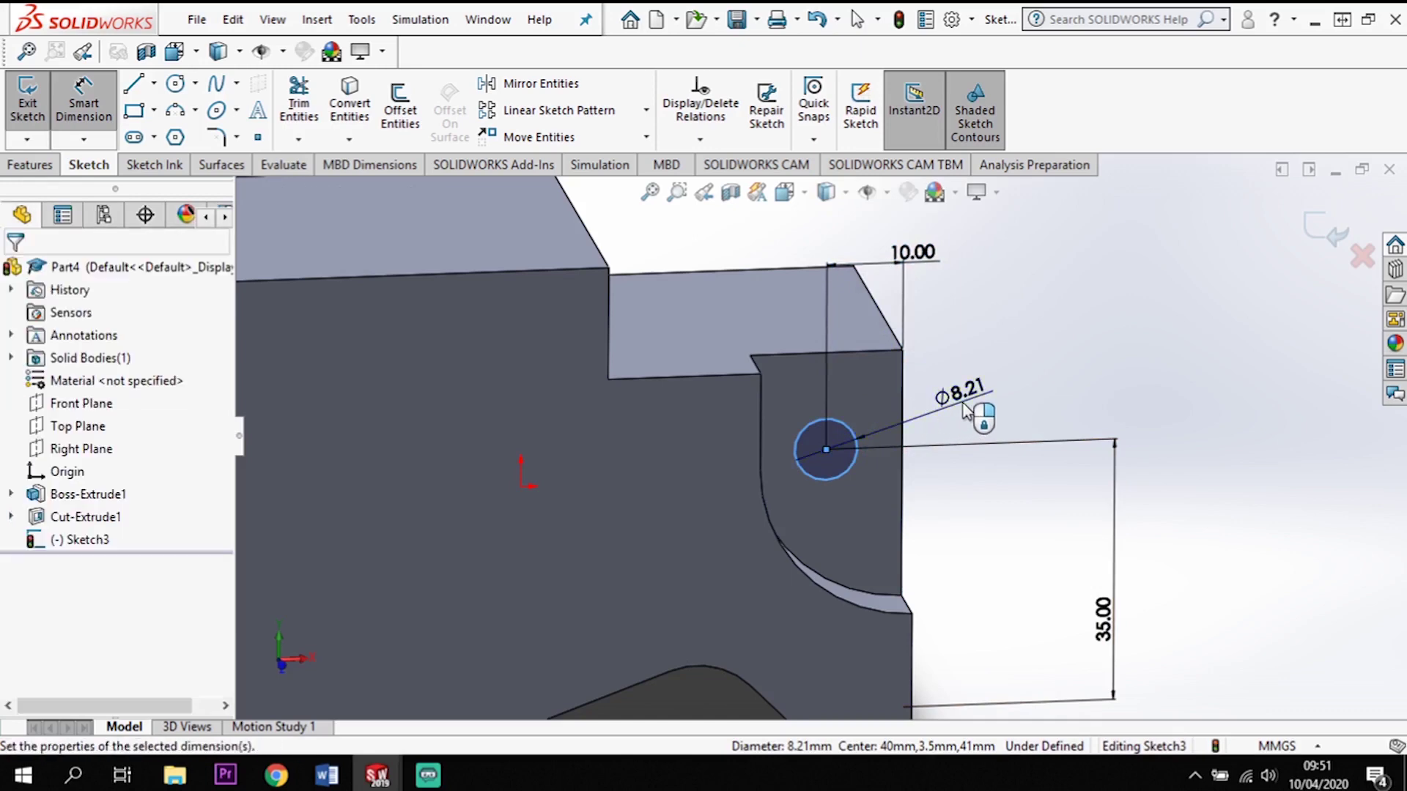
pyautogui.write('10')
pyautogui.press('Return')
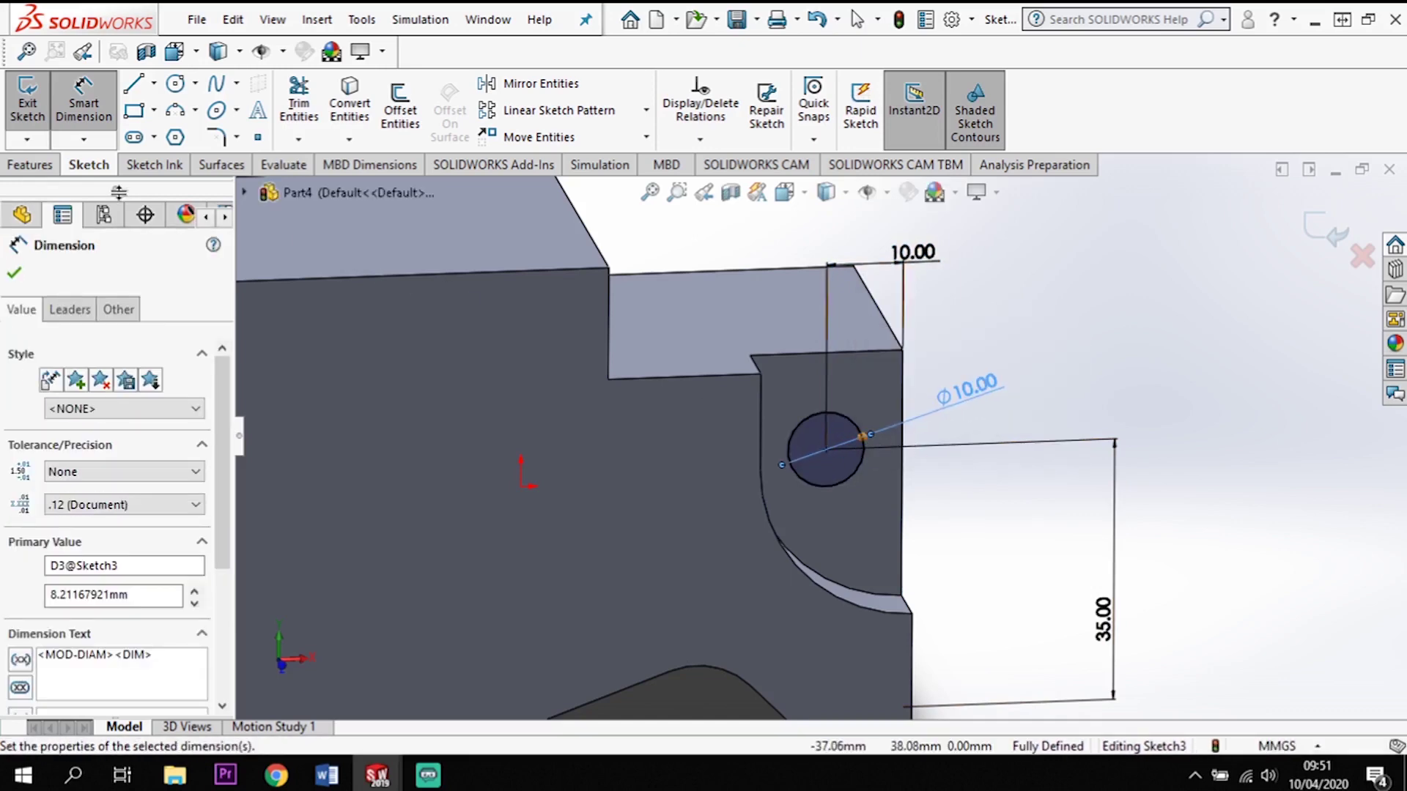
# - Extrude-cut the 10 mm circle with the Through All end condition to make a hole in the recessed face
pyautogui.click(33, 165)
pyautogui.click(322, 102)
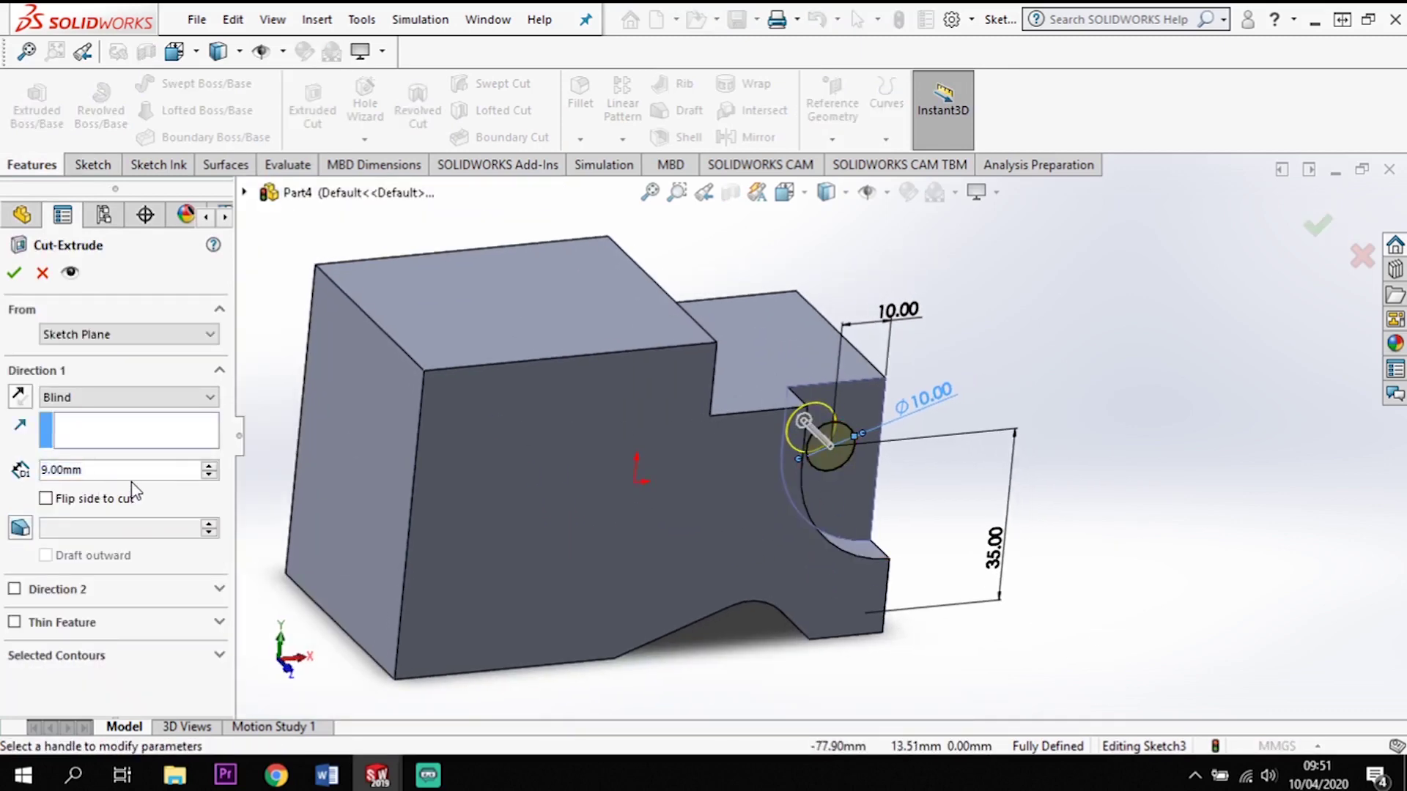
pyautogui.click(132, 394)
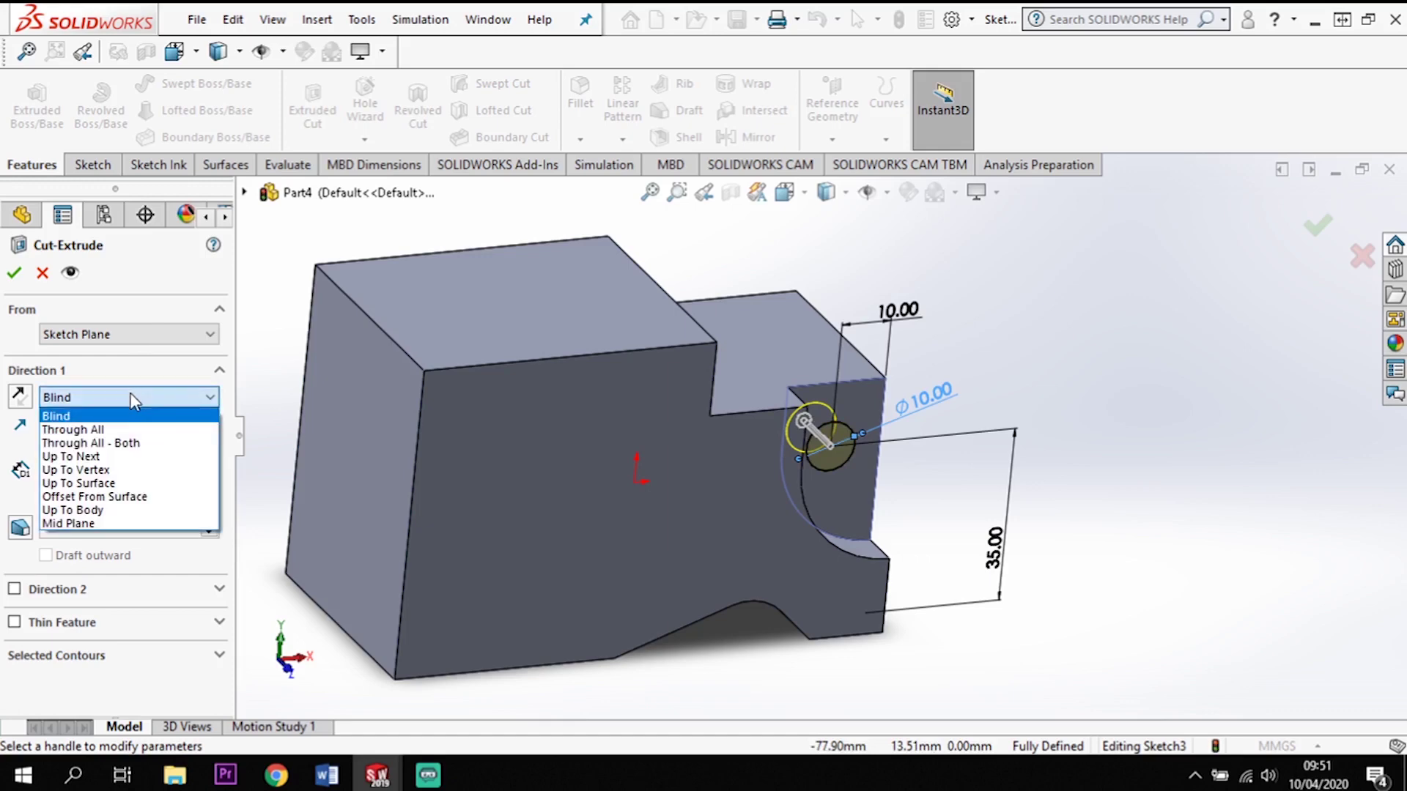
pyautogui.click(146, 430)
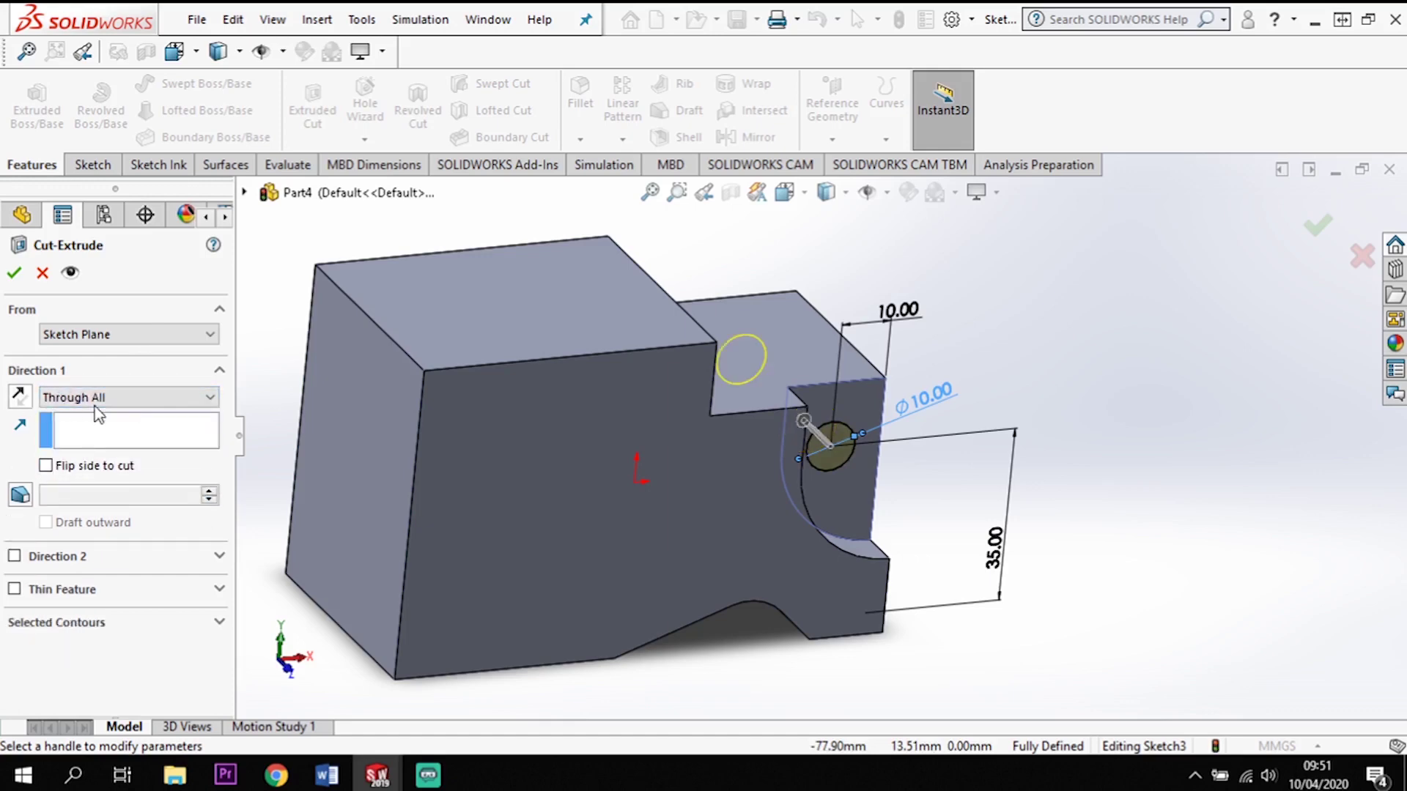
pyautogui.click(14, 273)
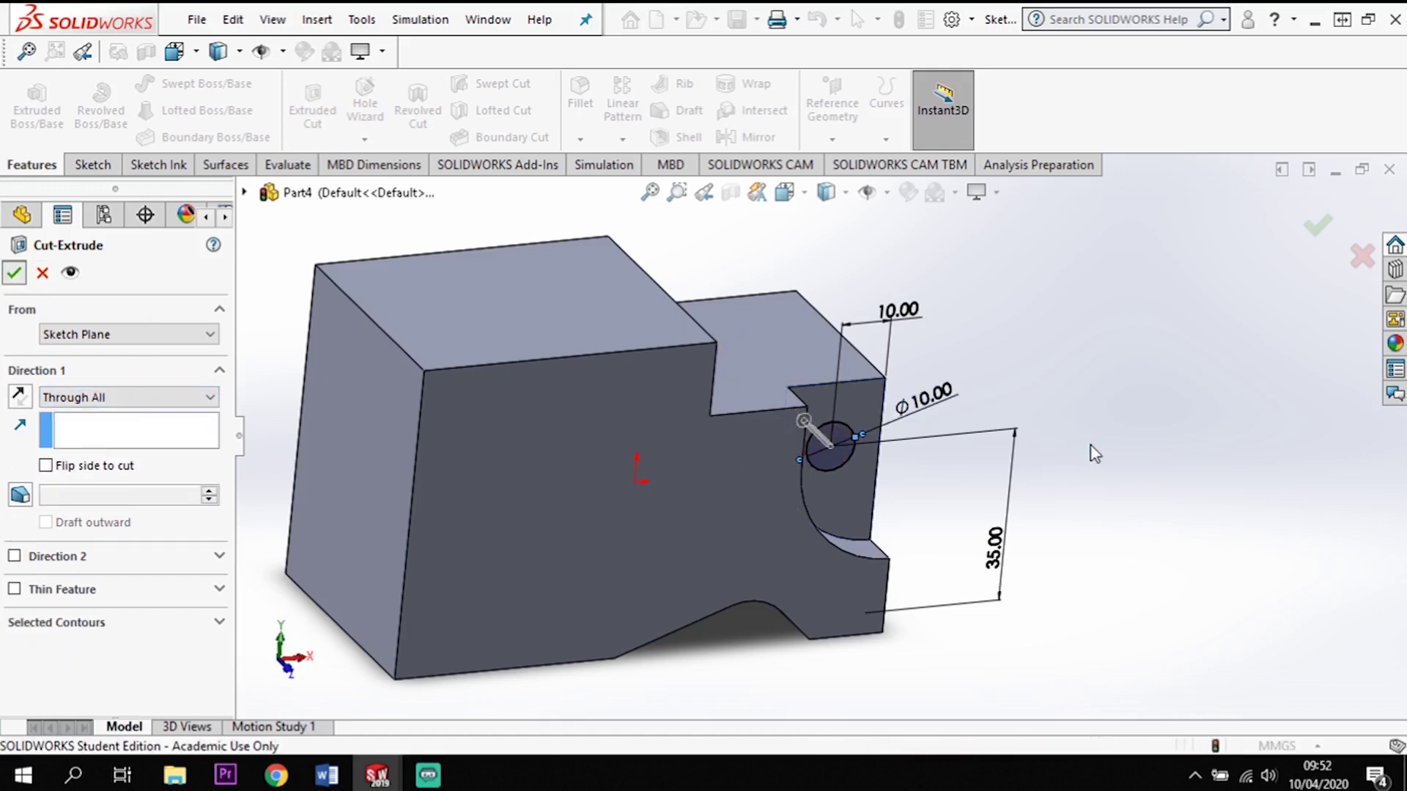
pyautogui.click(1048, 476)
pyautogui.moveTo(1014, 515); pyautogui.dragTo(1018, 486, button='middle')
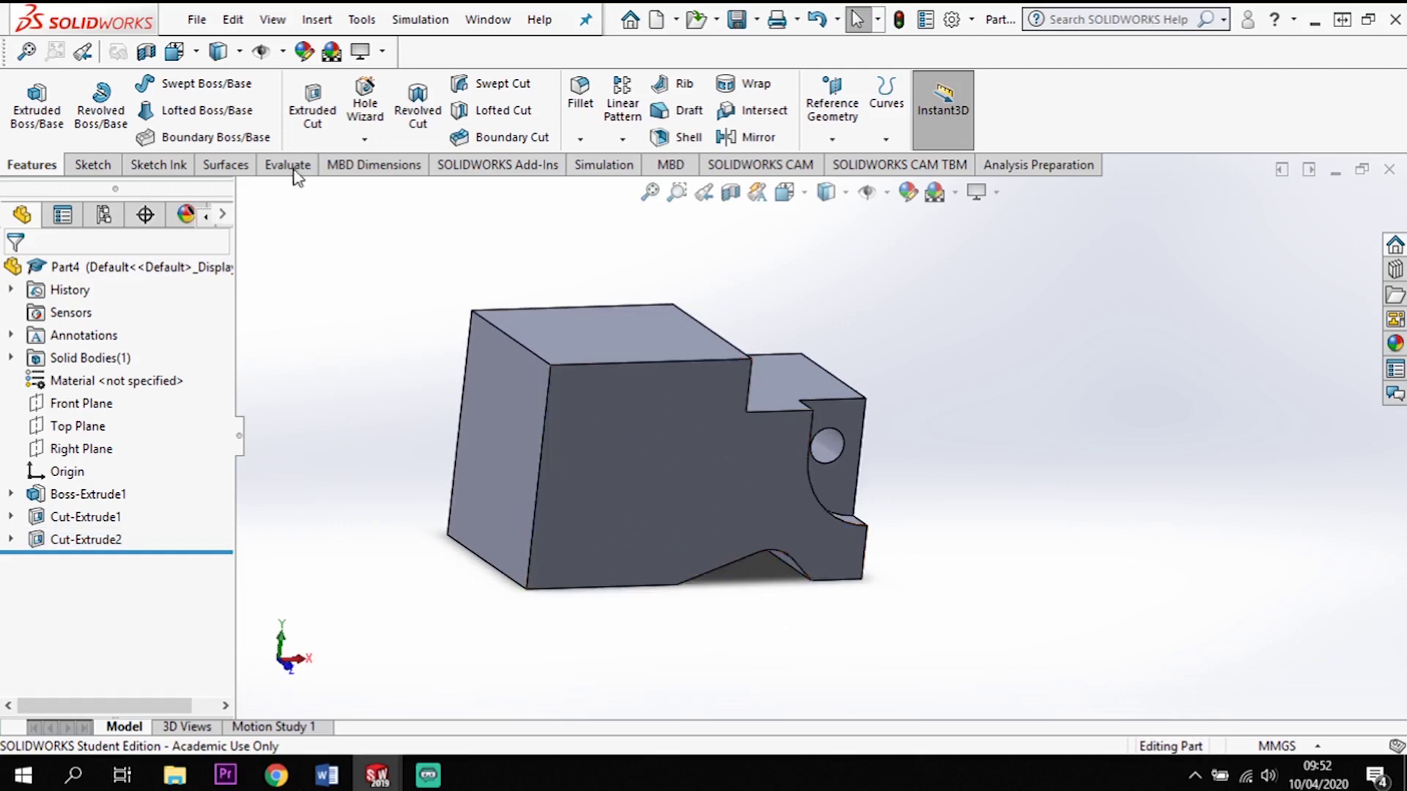
# - Start a sketch on the block's large front face and draw a circle about 28 mm in diameter near its left side
pyautogui.click(92, 165)
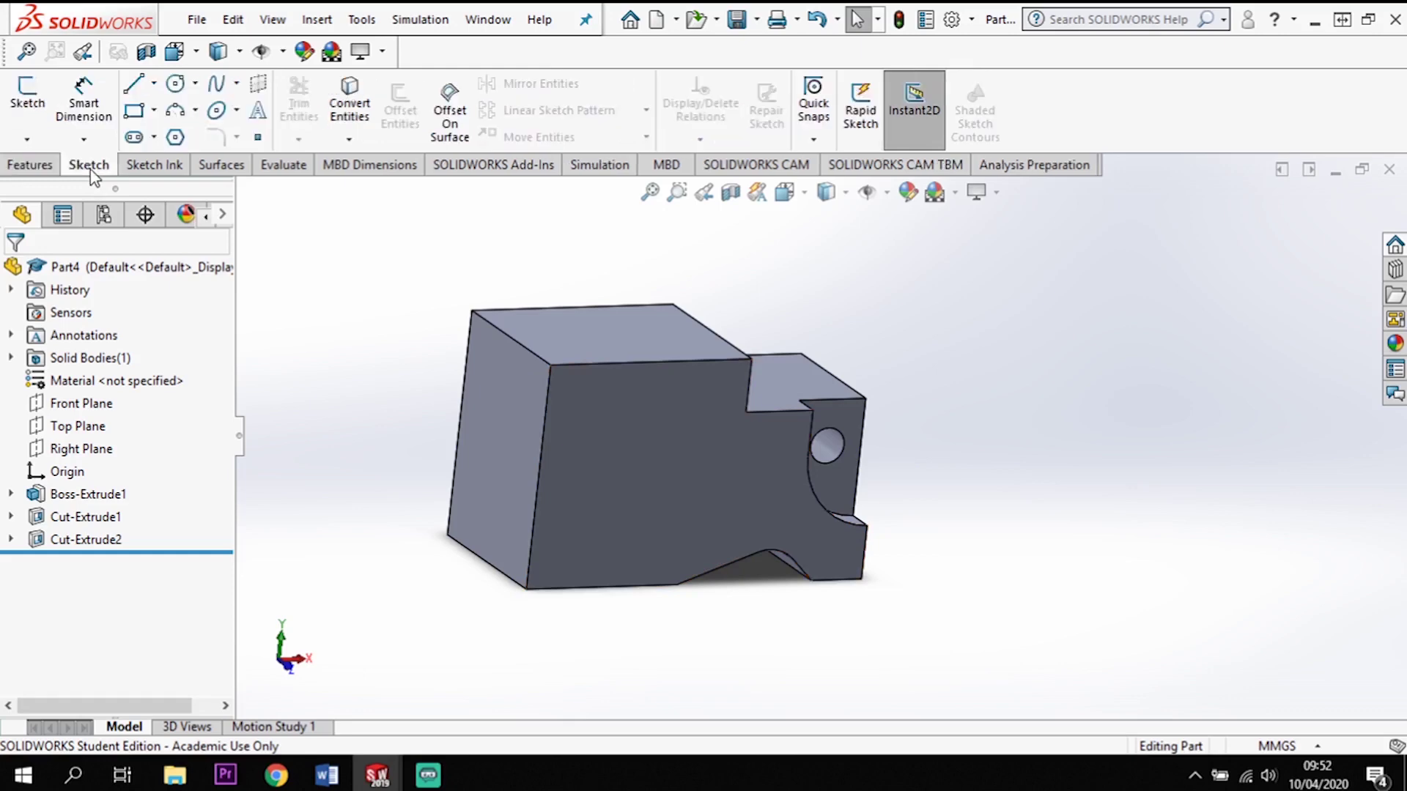
pyautogui.click(623, 477)
pyautogui.click(37, 119)
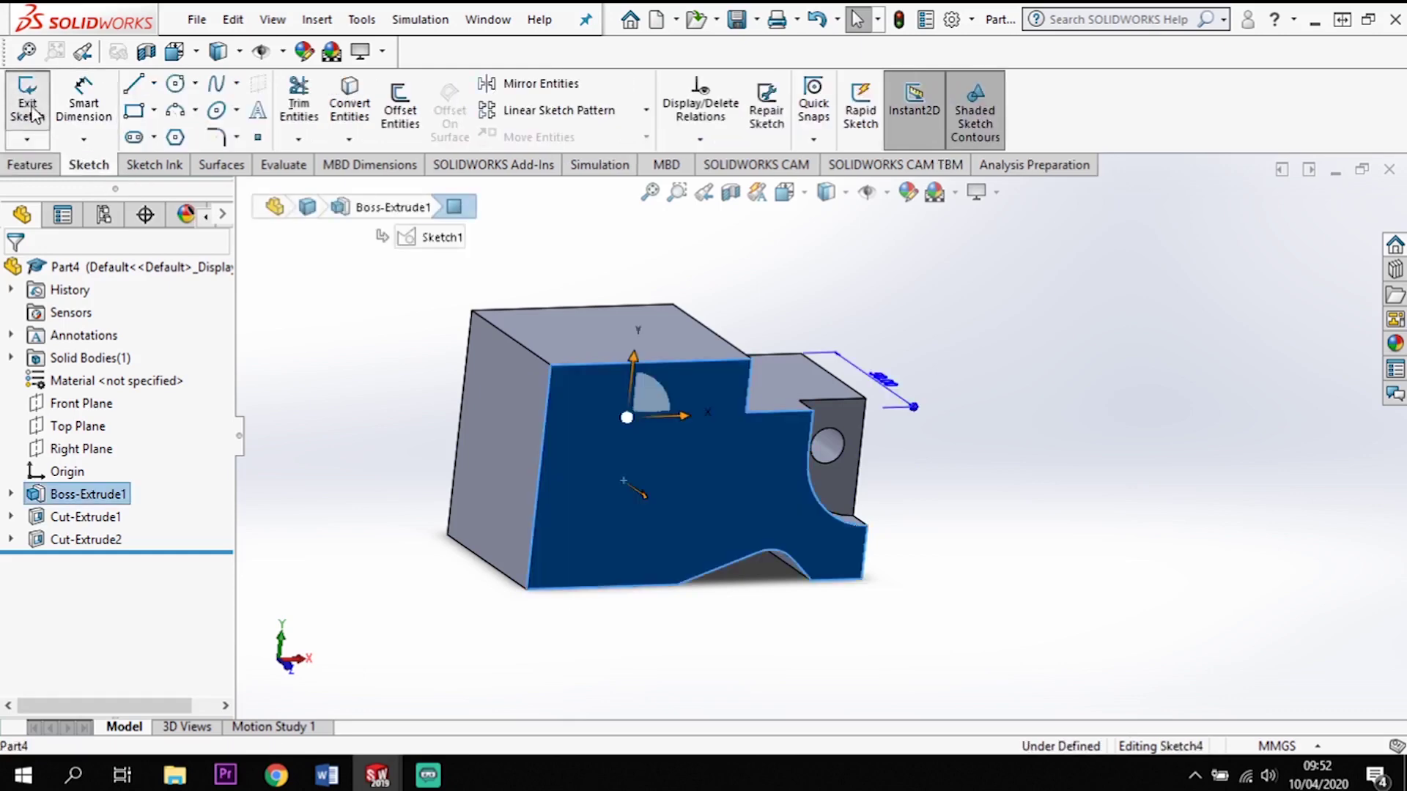
pyautogui.click(175, 87)
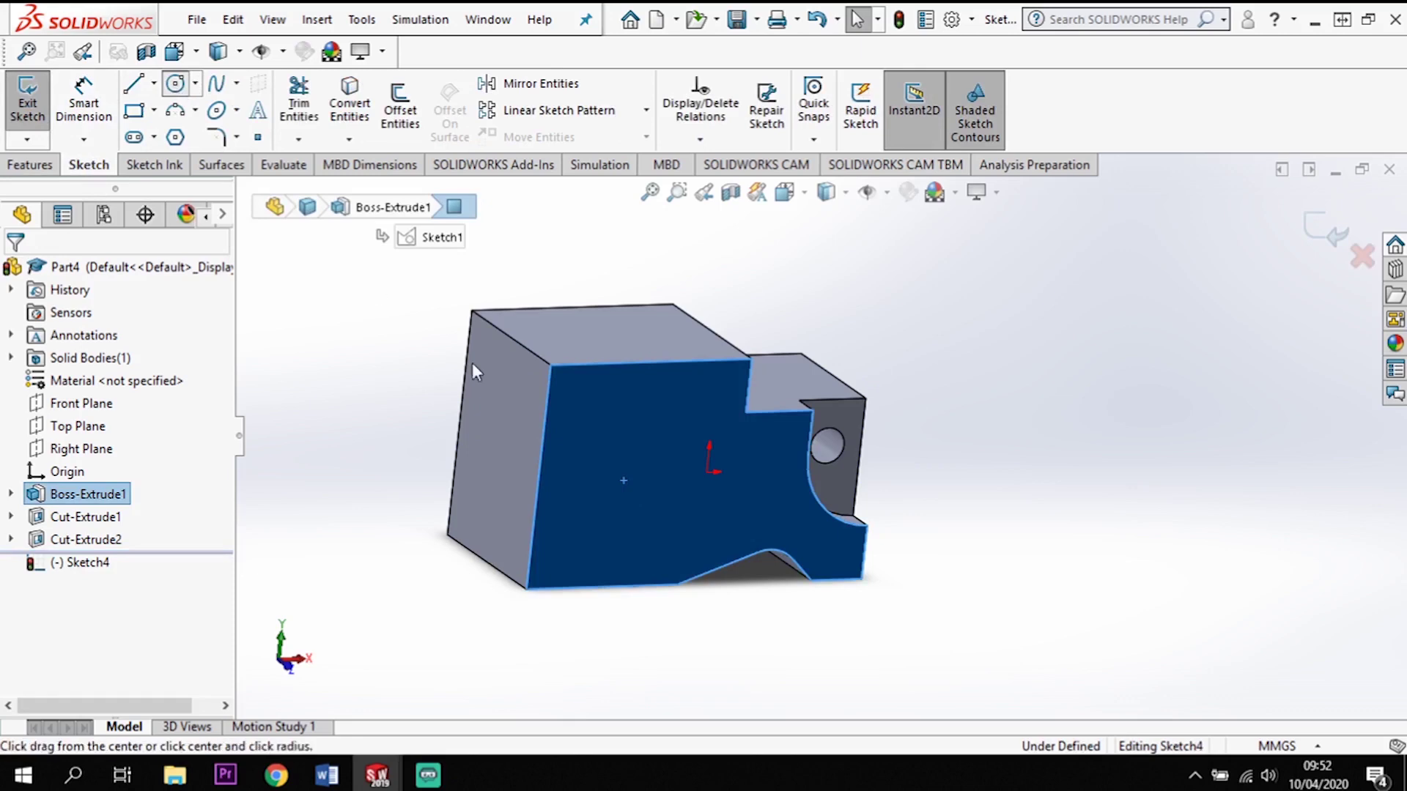
pyautogui.click(607, 455)
pyautogui.click(656, 475)
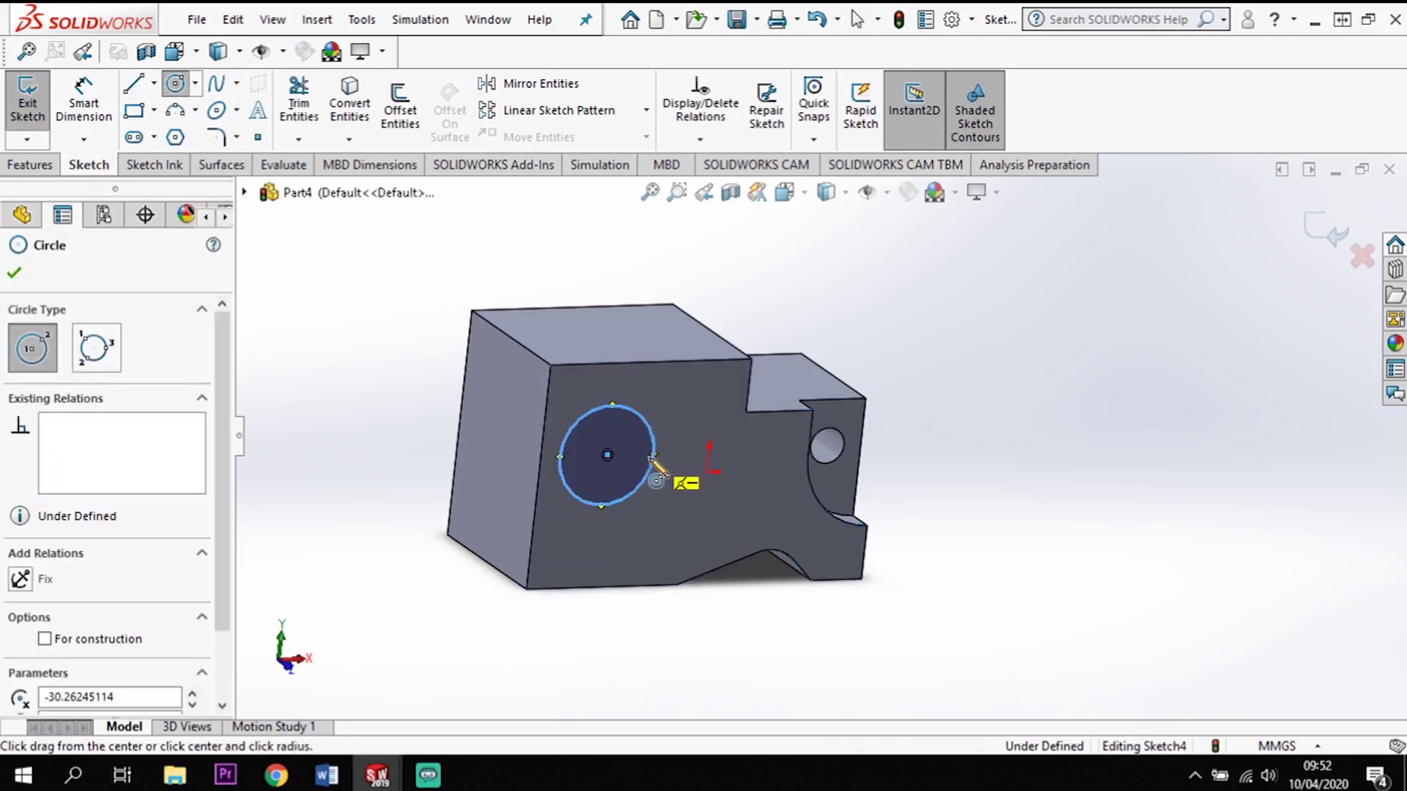
# - Add two circles concentric with the first, one inside about 13 mm and one outside about 51 mm in diameter
pyautogui.click(608, 456)
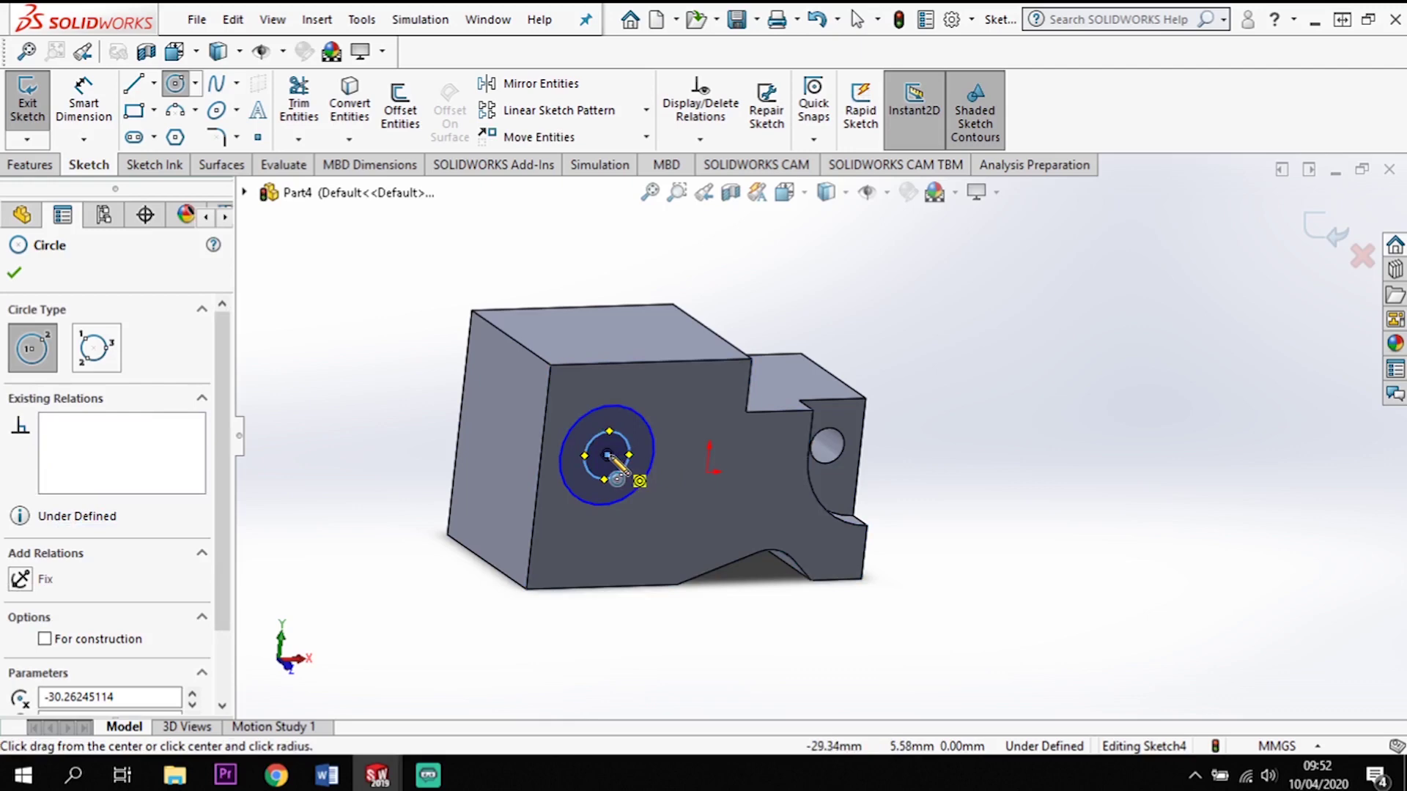
pyautogui.click(617, 478)
pyautogui.click(608, 455)
pyautogui.click(681, 425)
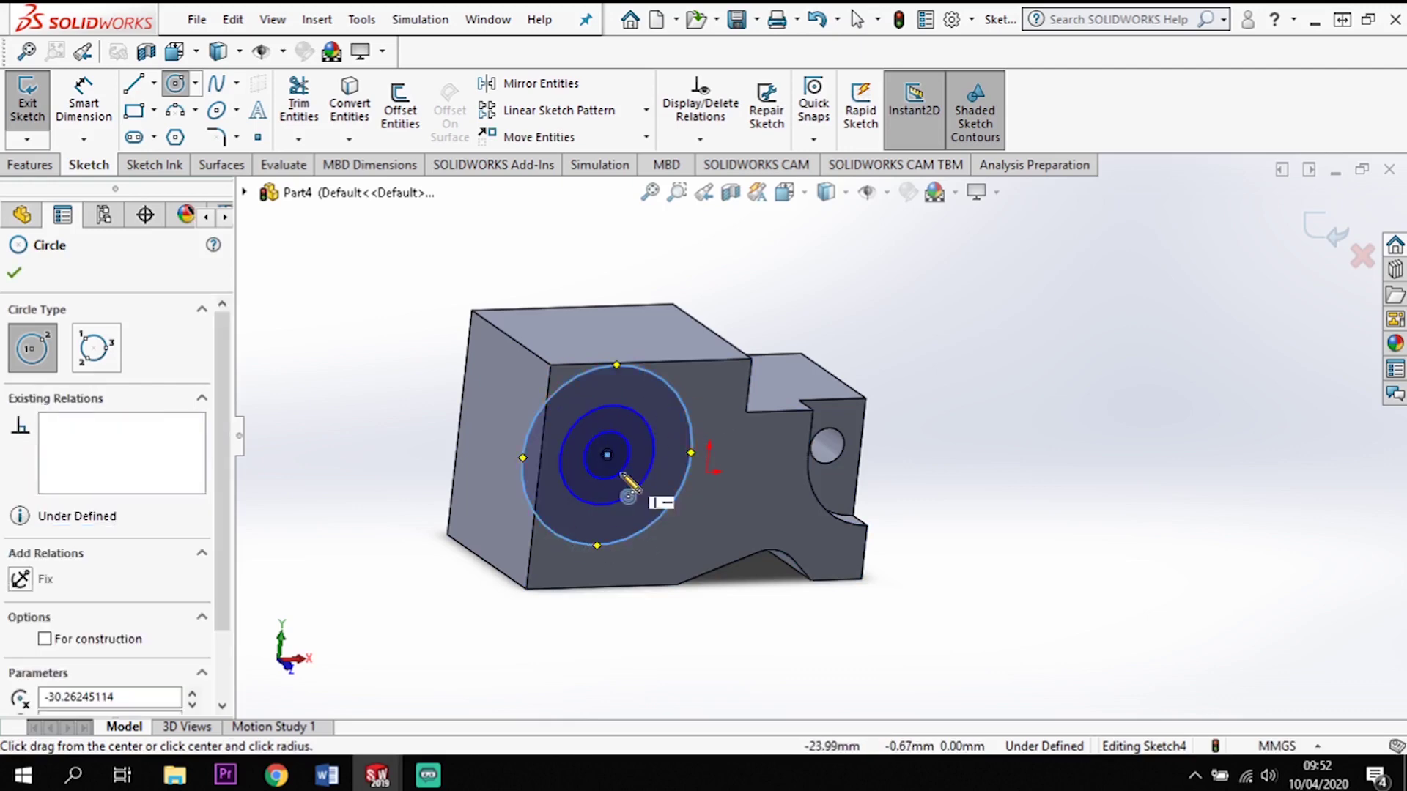
pyautogui.press('Escape')
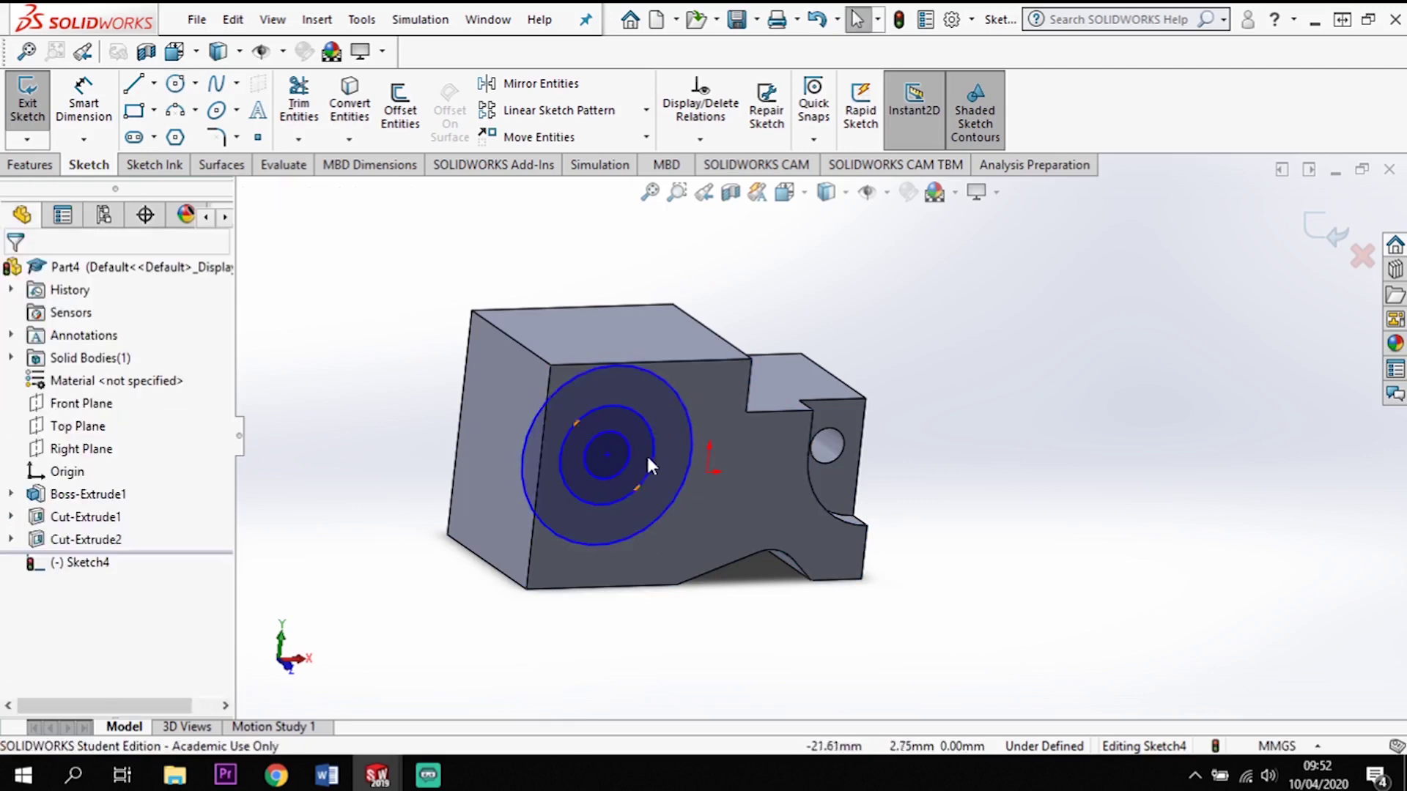
# - Dimension the outermost circle's diameter to 50 mm
pyautogui.click(97, 113)
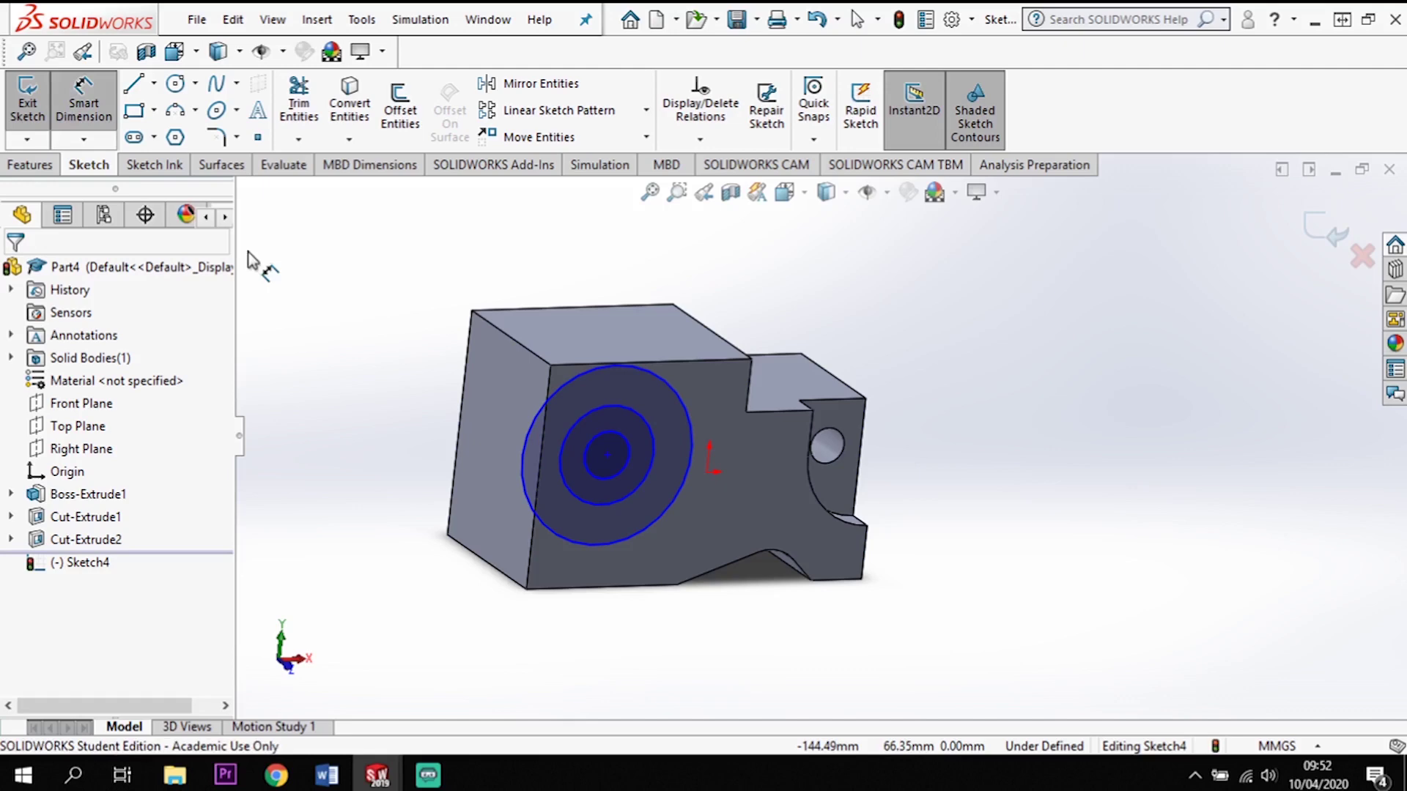
pyautogui.click(675, 393)
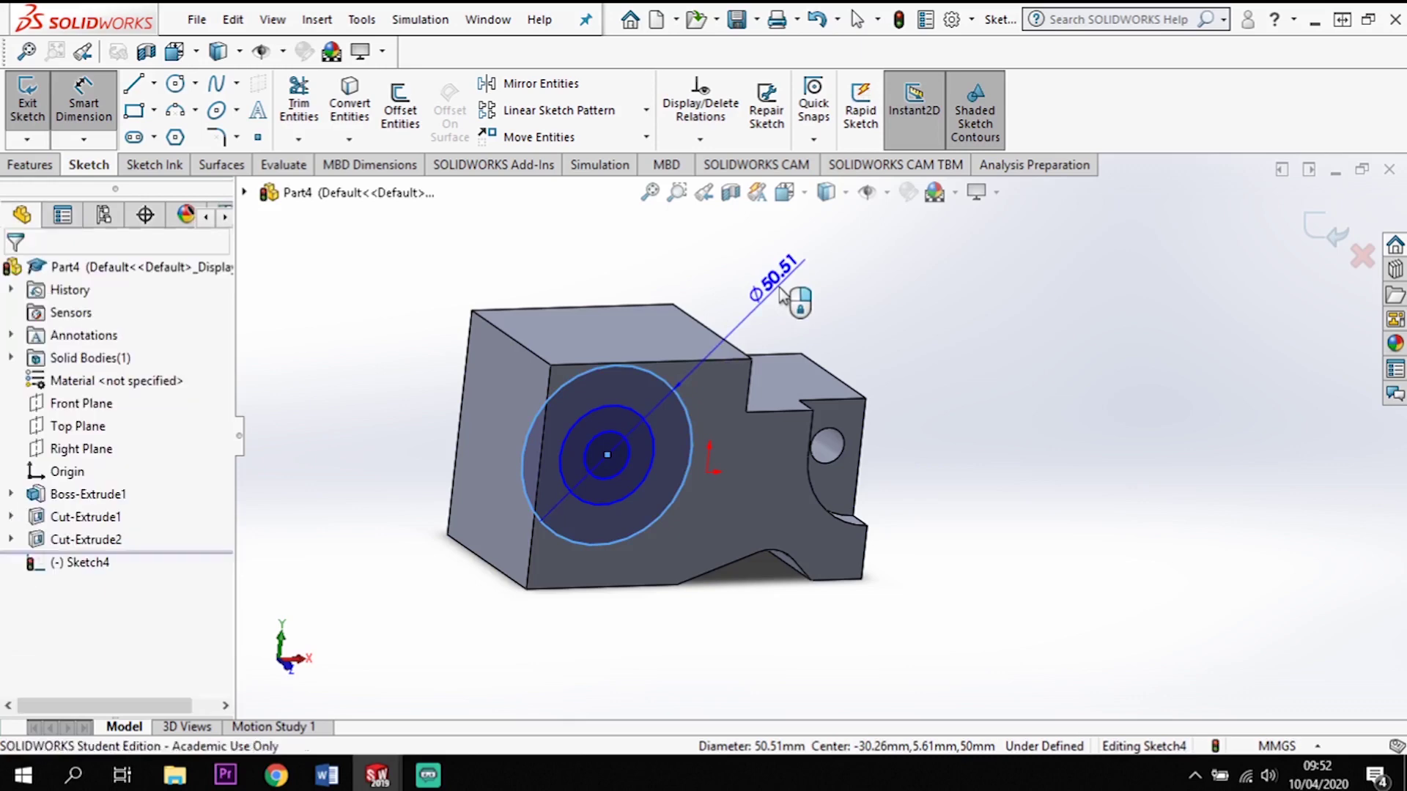
pyautogui.click(824, 299)
pyautogui.write('50')
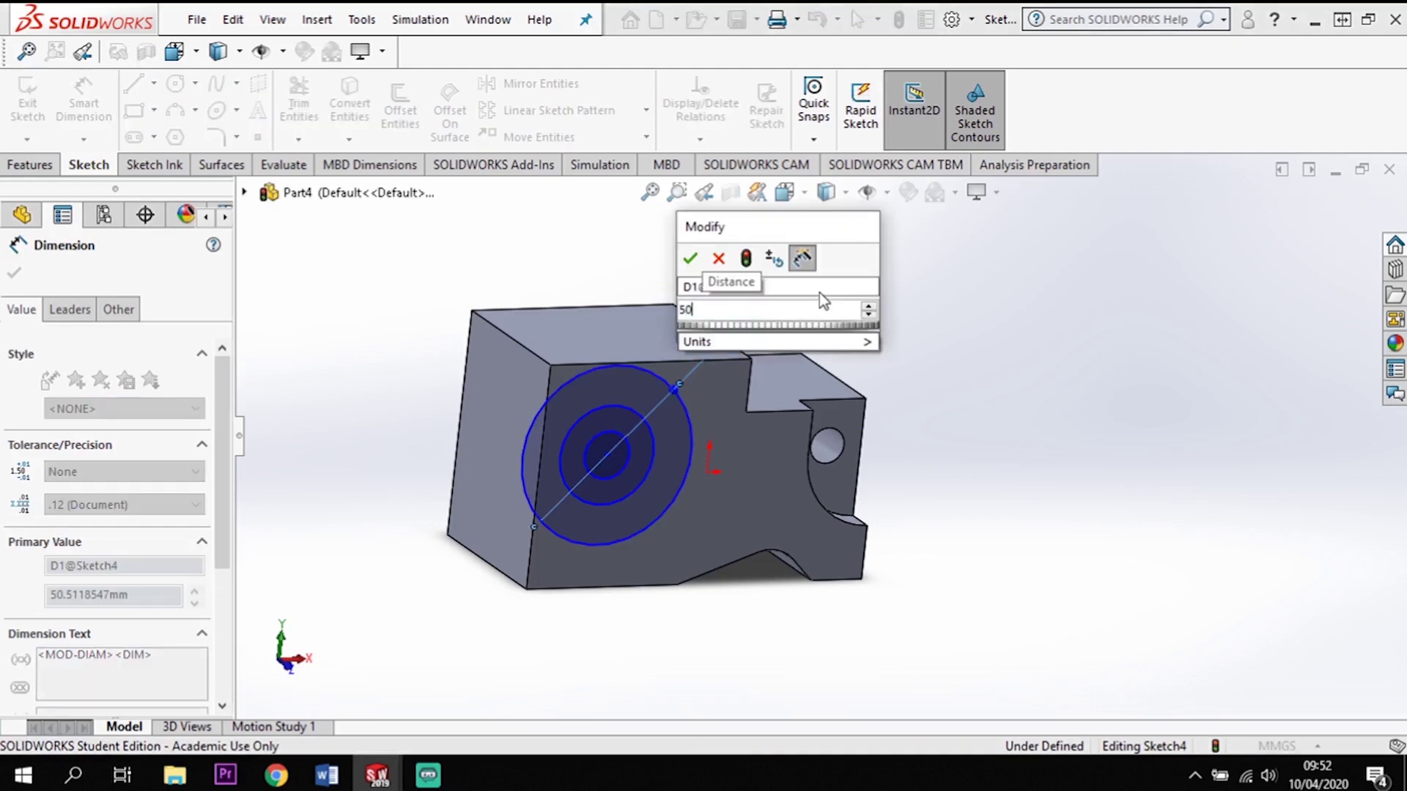
pyautogui.press('Return')
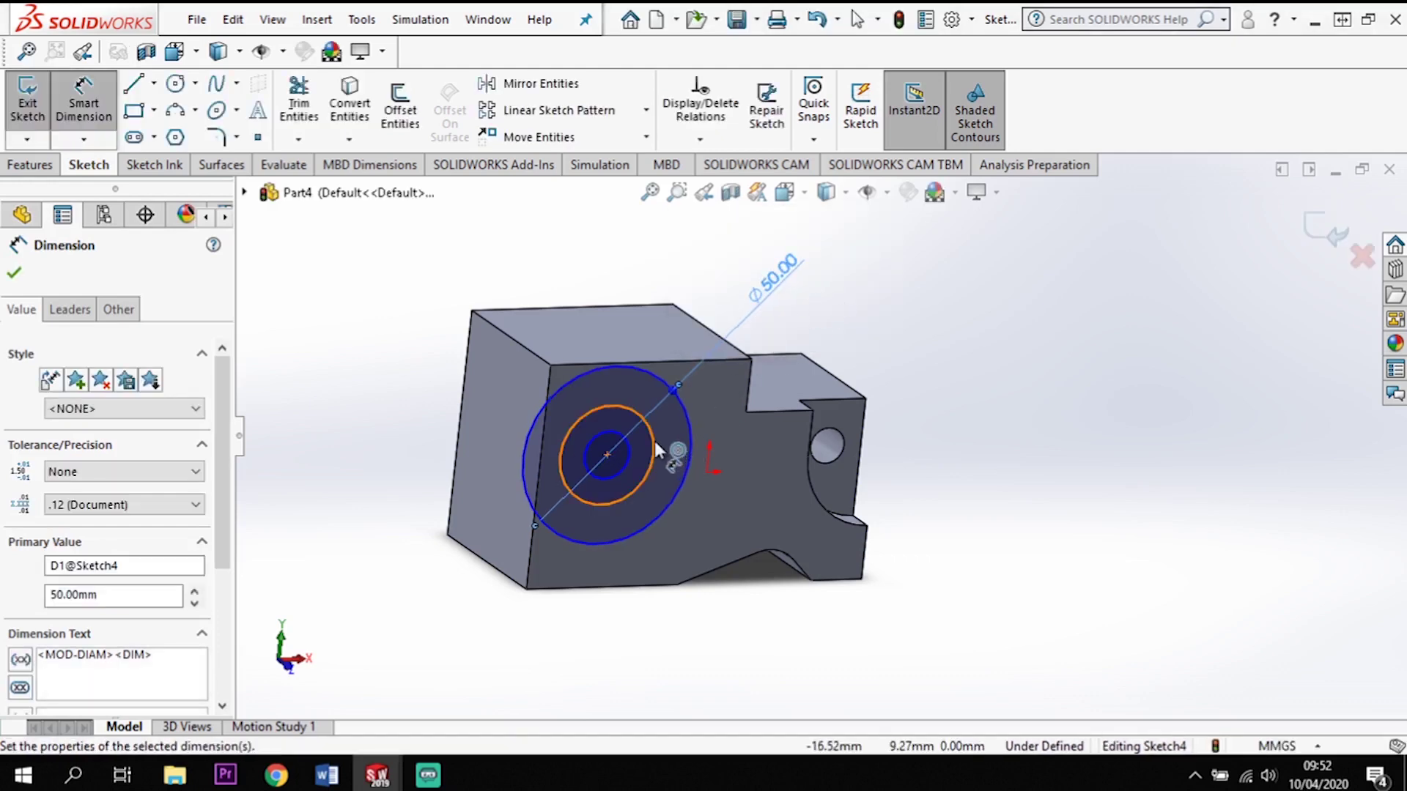
# - Dimension the middle concentric circle's diameter to 20 mm
pyautogui.click(654, 441)
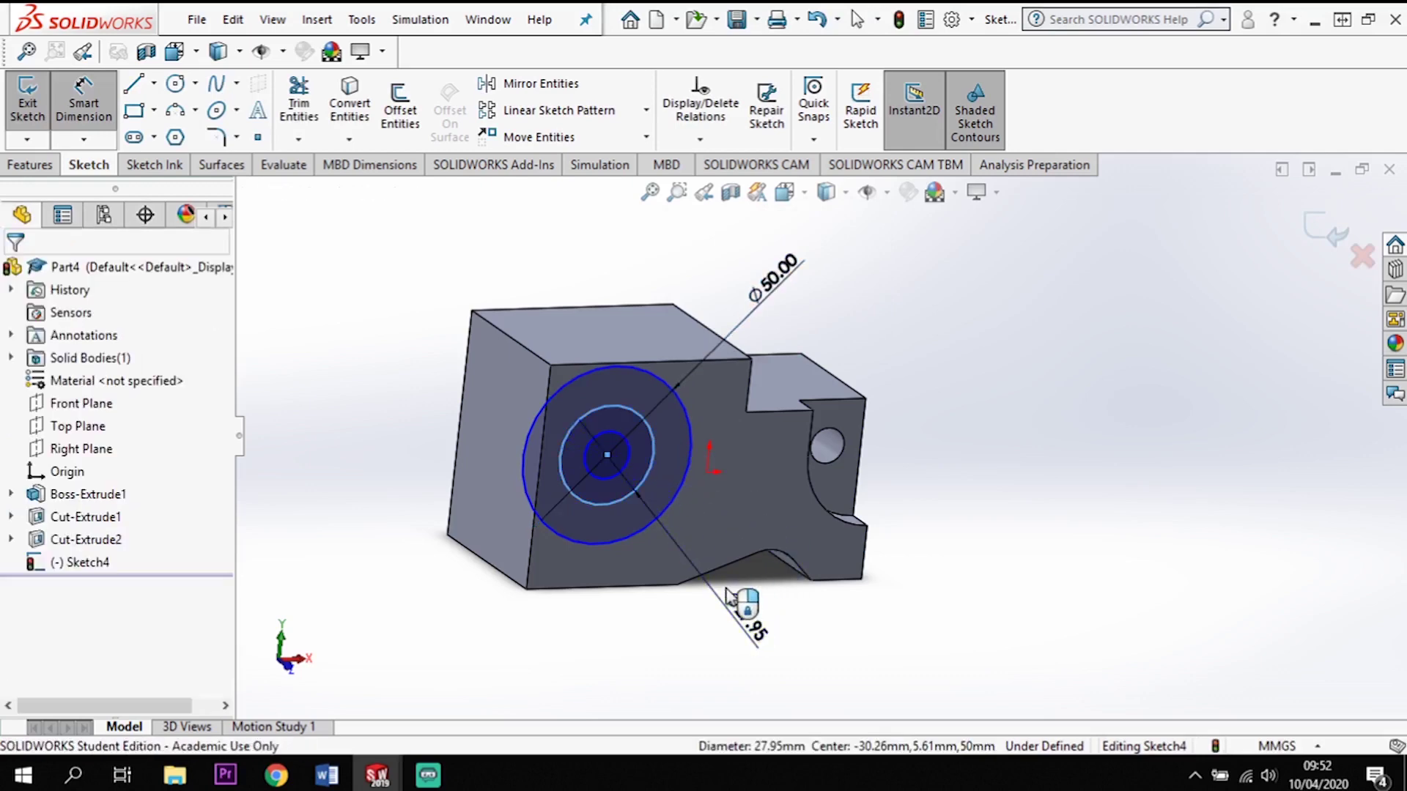
pyautogui.click(730, 597)
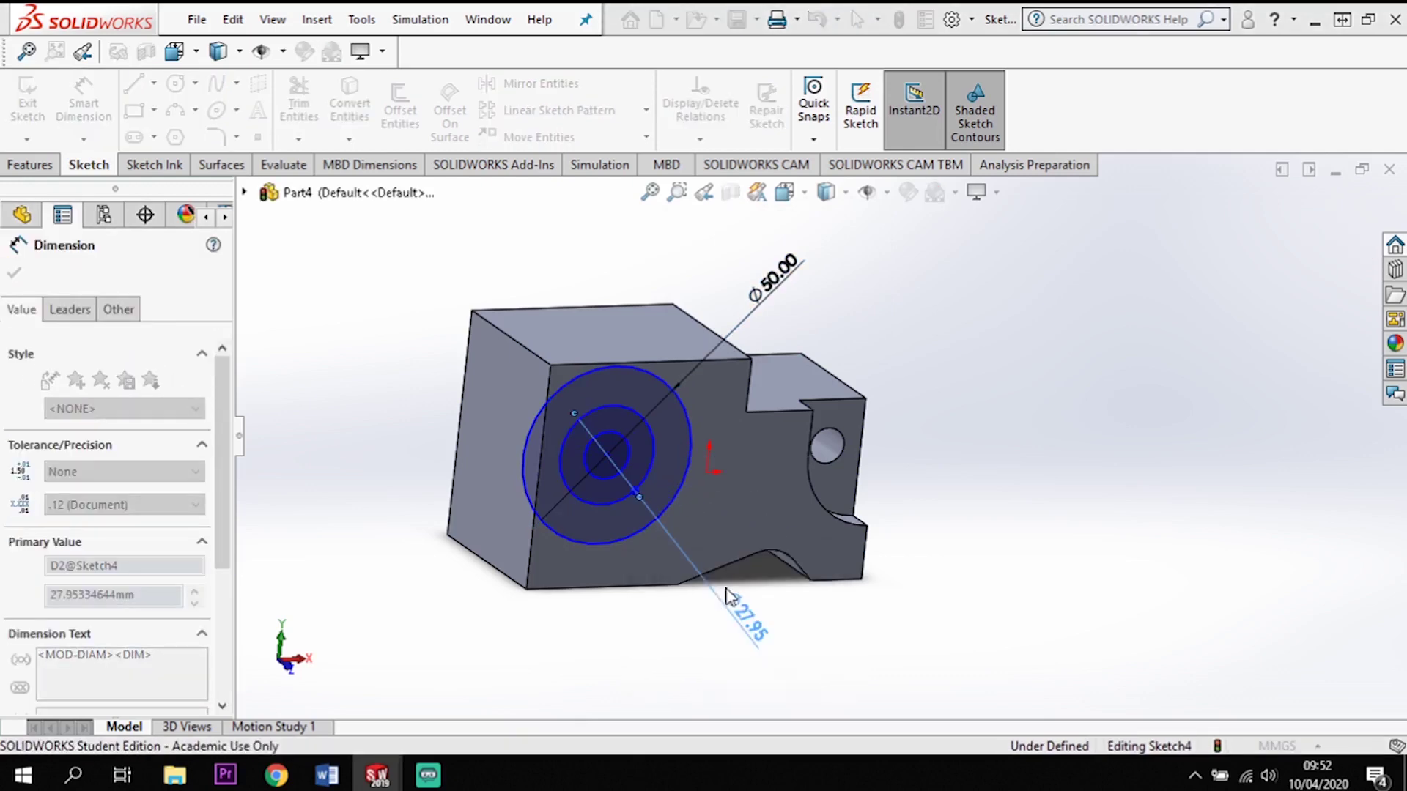
pyautogui.write('20')
pyautogui.press('Return')
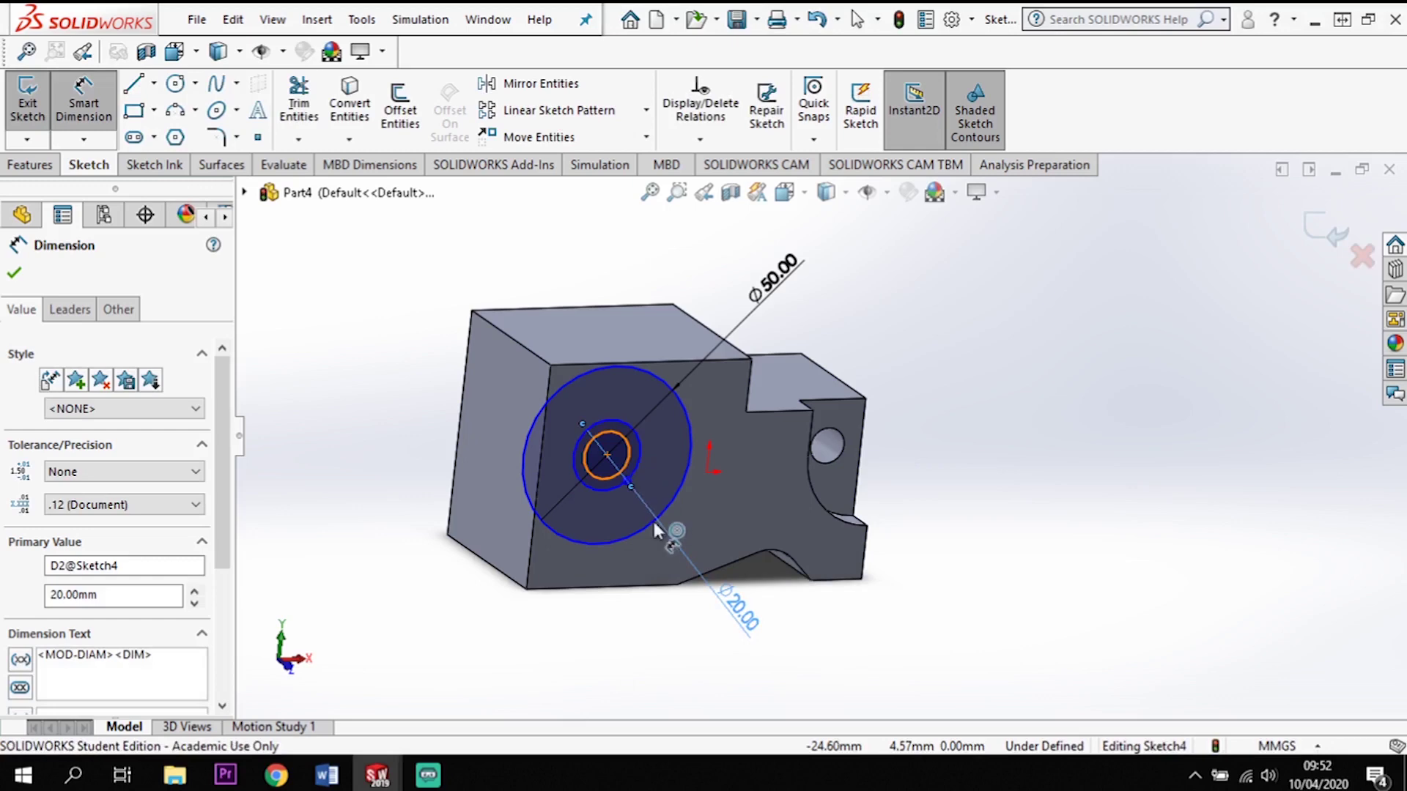
# - Dimension the innermost concentric circle's diameter to 10 mm
pyautogui.click(621, 474)
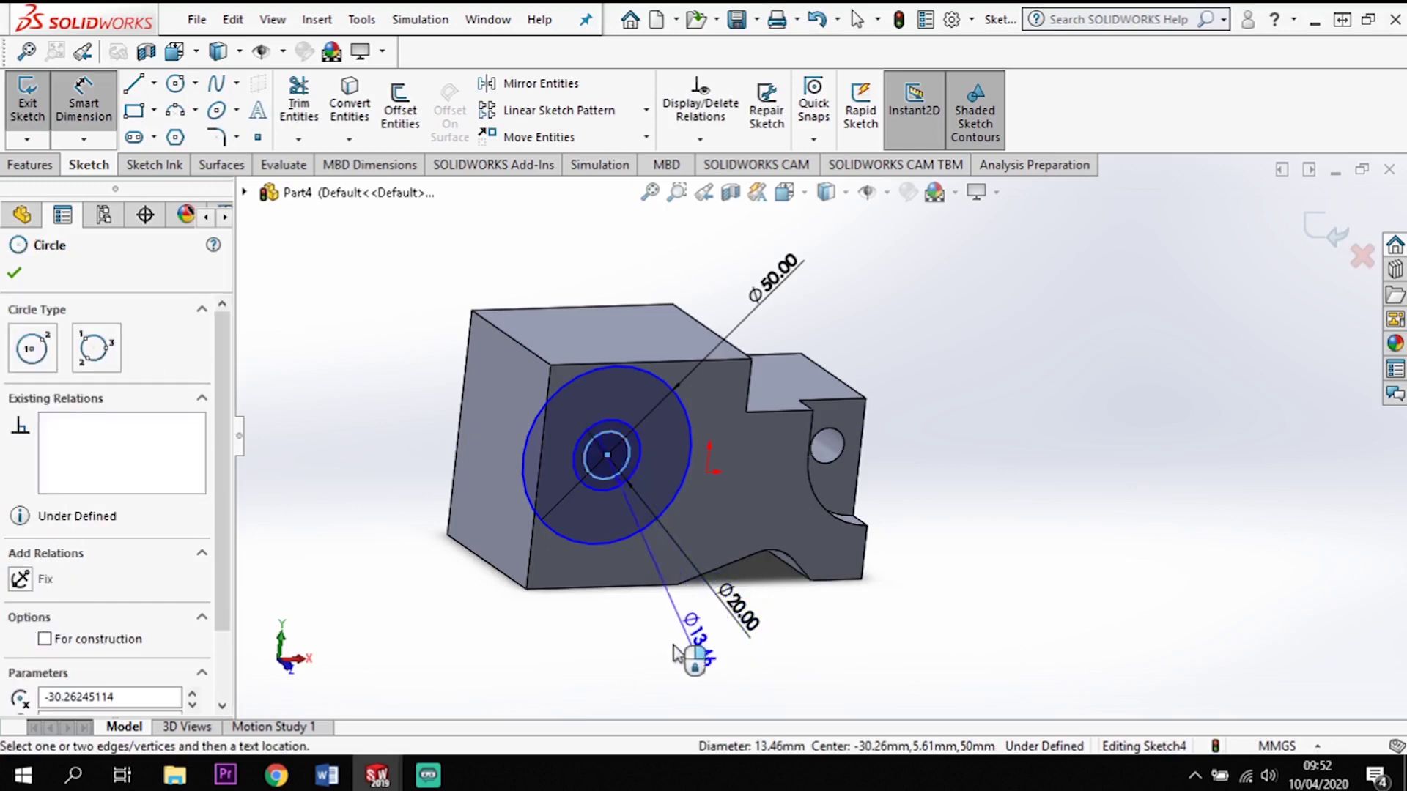
pyautogui.click(668, 644)
pyautogui.write('15')
pyautogui.press('Return')
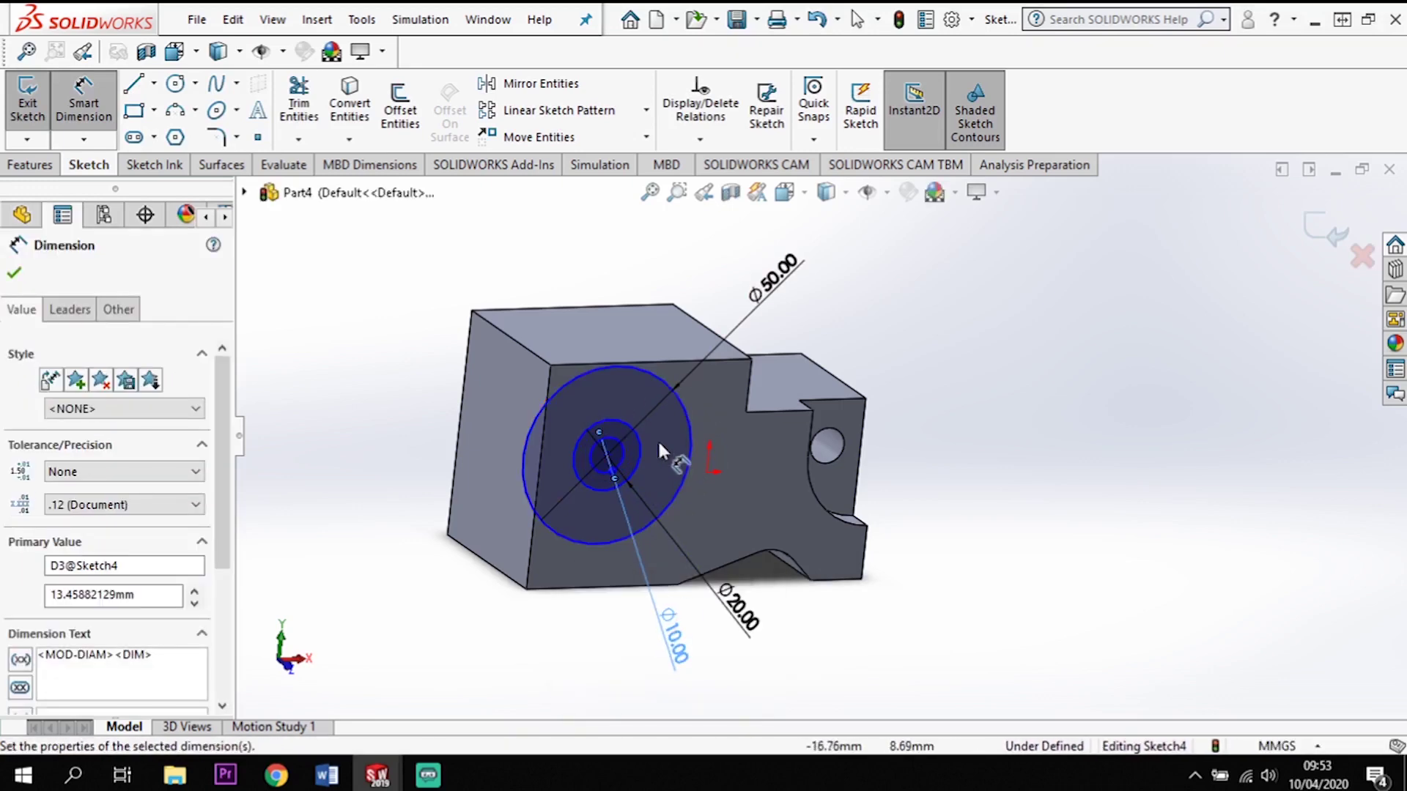
pyautogui.press('Escape')
pyautogui.press('Escape')
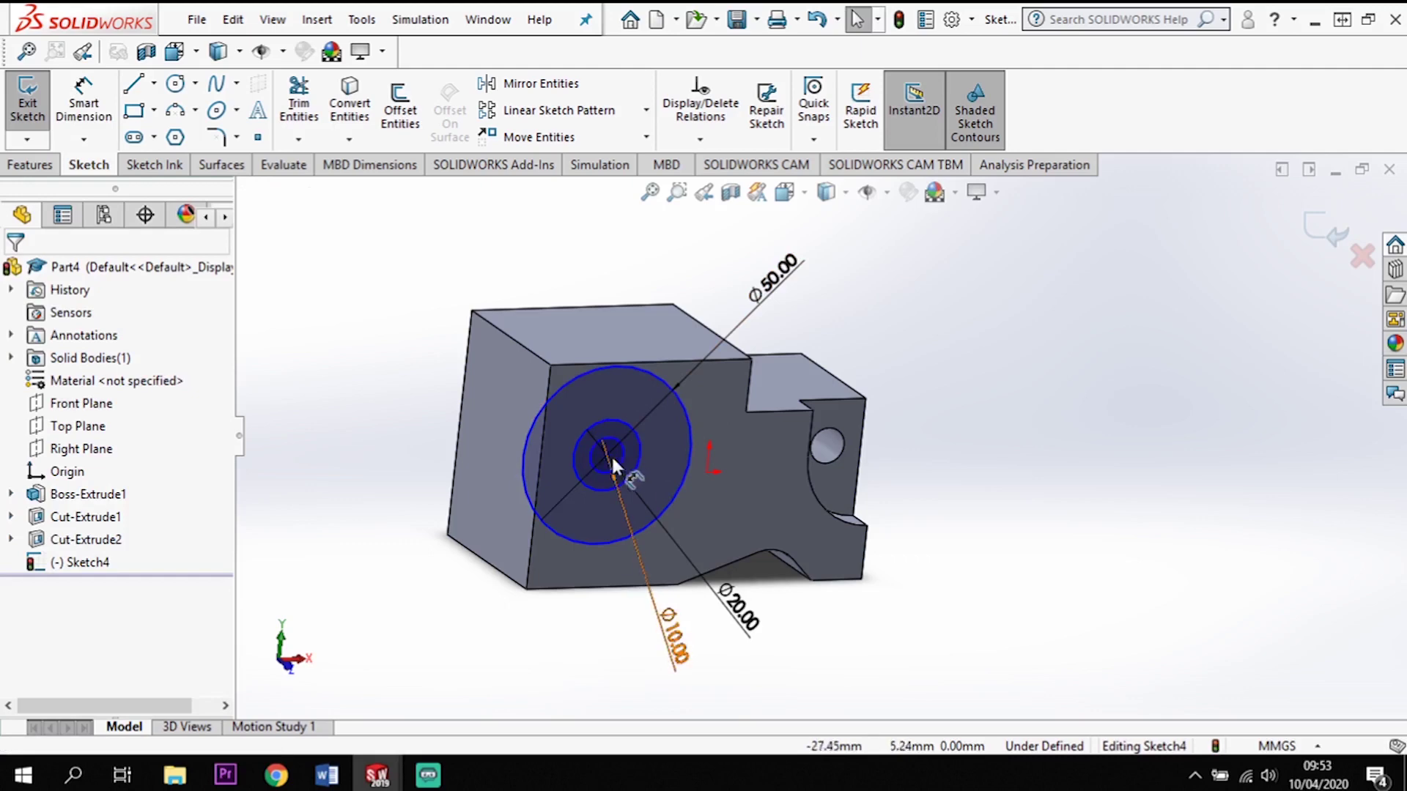
# - Dimension the concentric circles' shared centre 30 mm from the front face's left edge
pyautogui.click(83, 99)
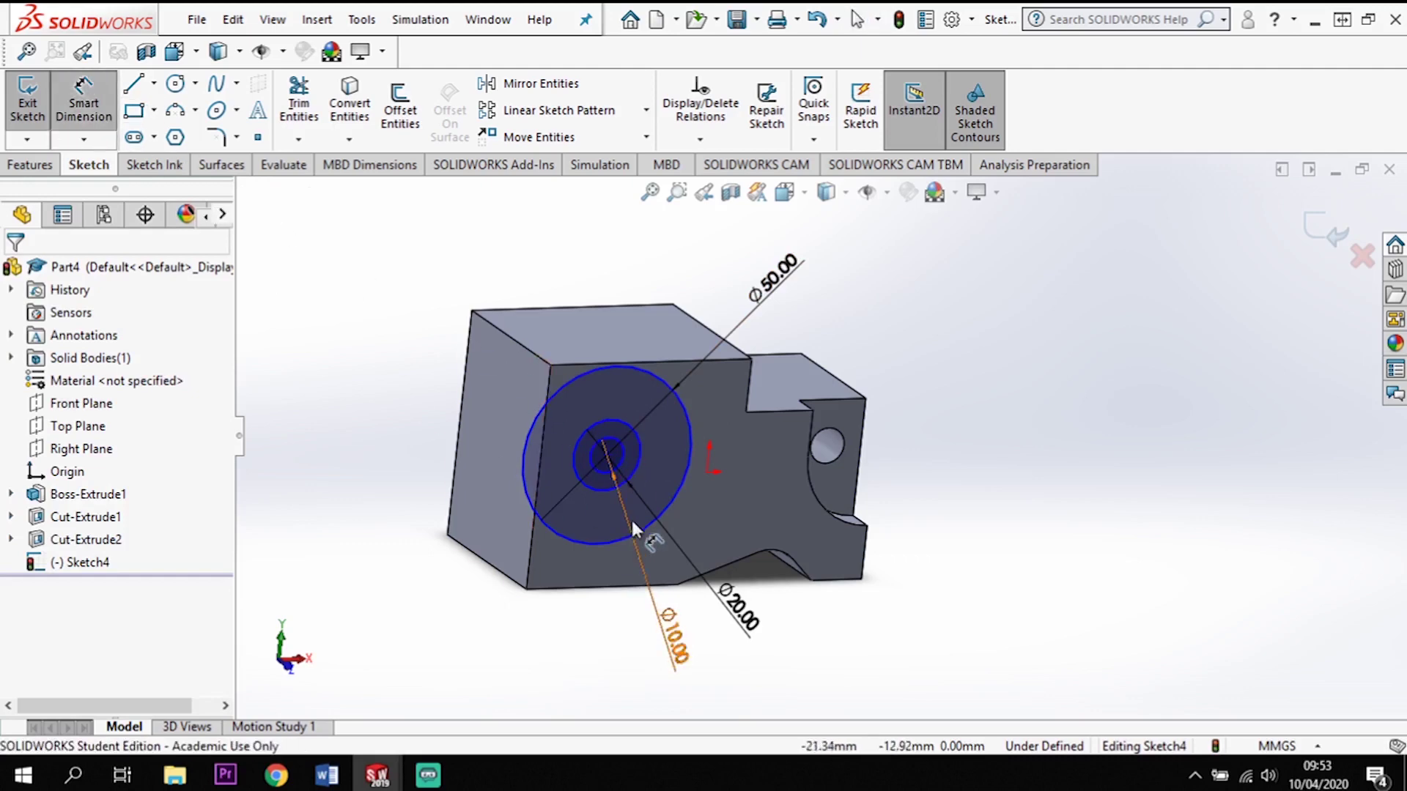
pyautogui.click(608, 456)
pyautogui.click(541, 442)
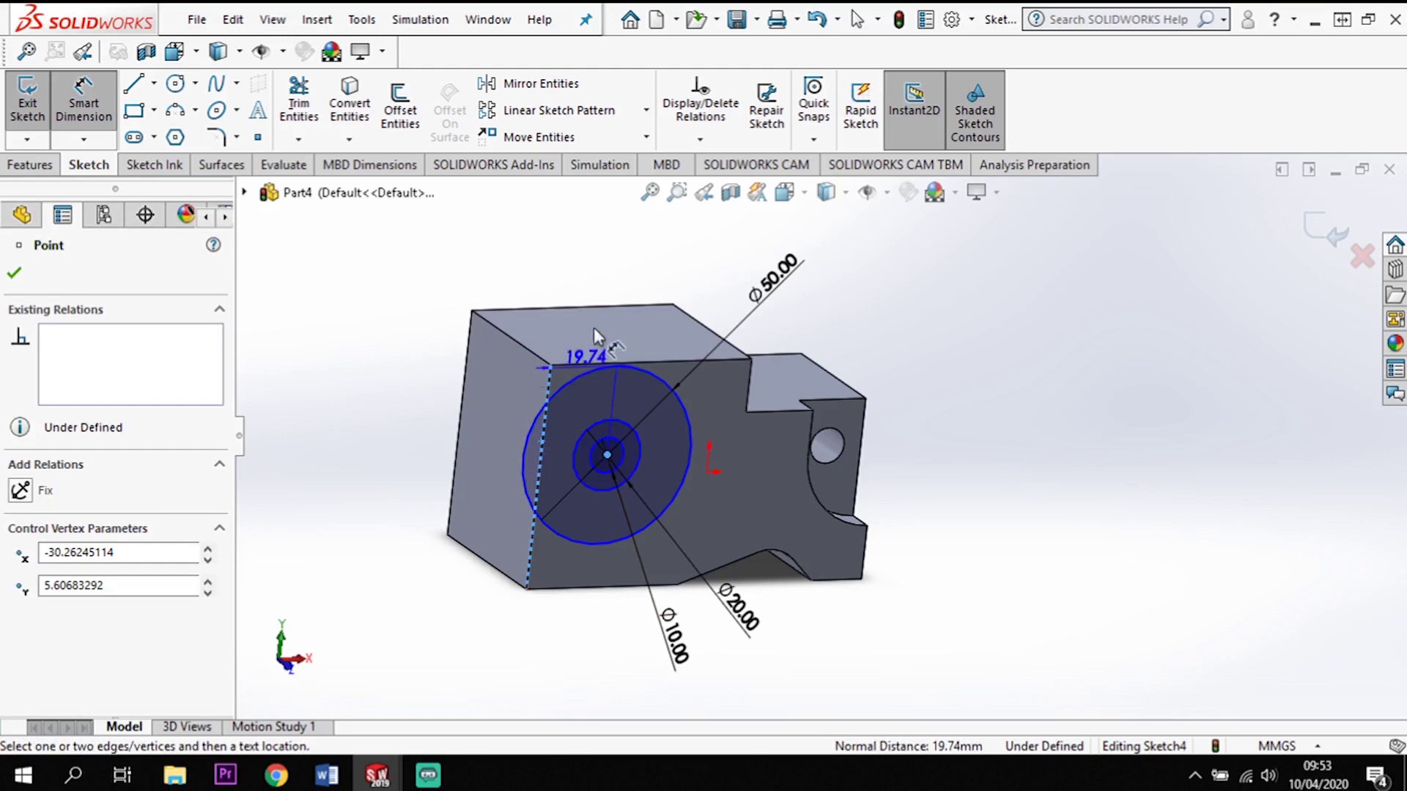
pyautogui.click(583, 277)
pyautogui.press('Return')
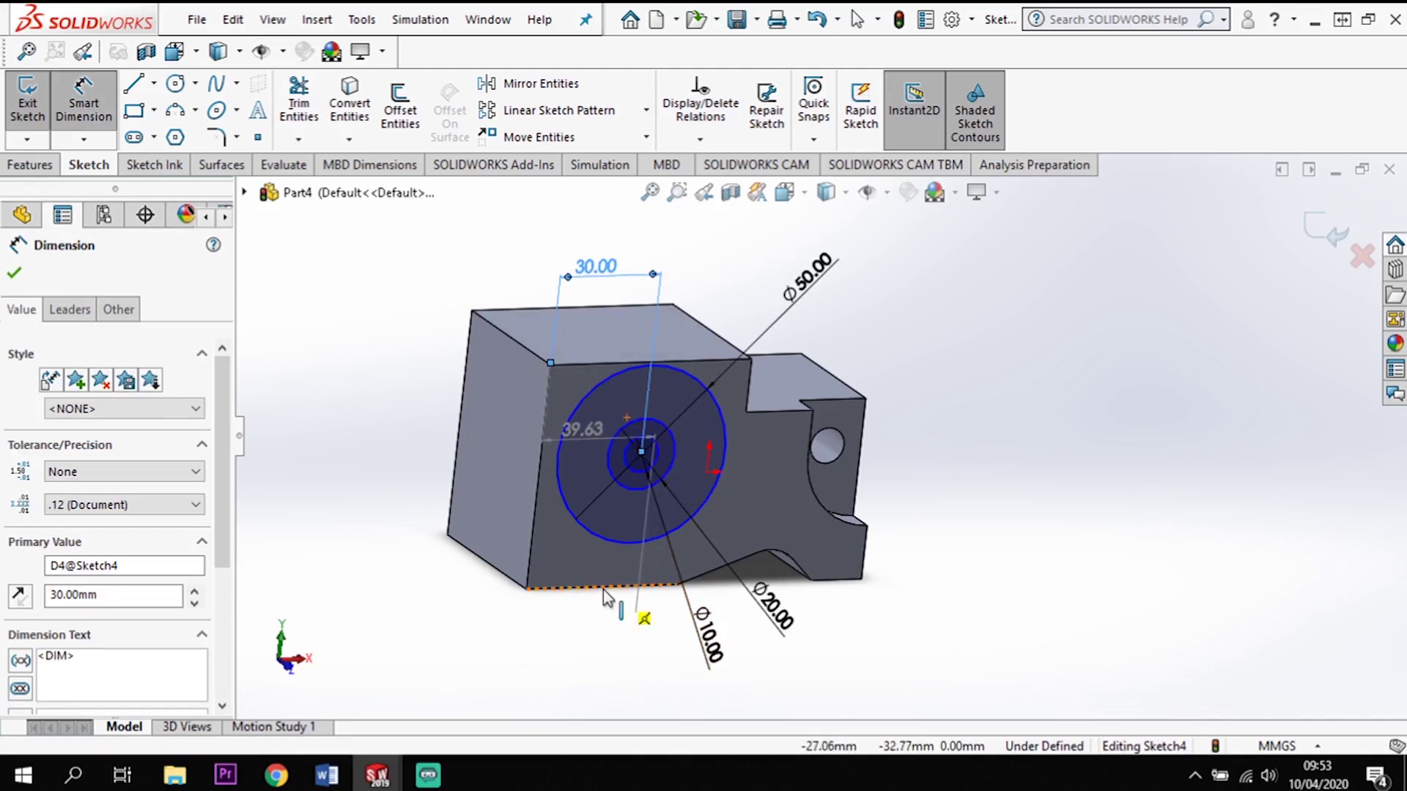
pyautogui.press('Escape')
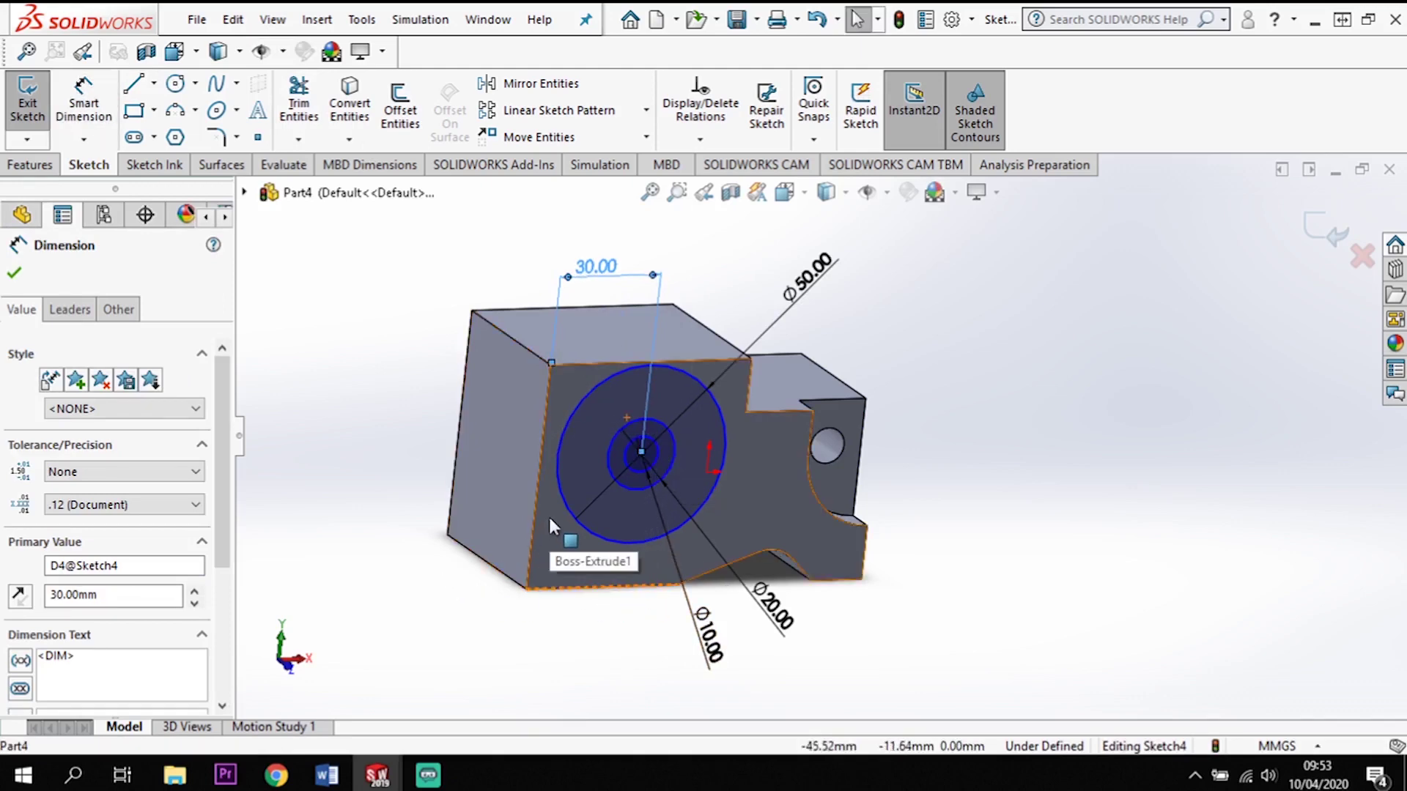
pyautogui.press('Escape')
# - Dimension the concentric circles' shared centre 35 mm above the front face's bottom edge
pyautogui.press('Return')
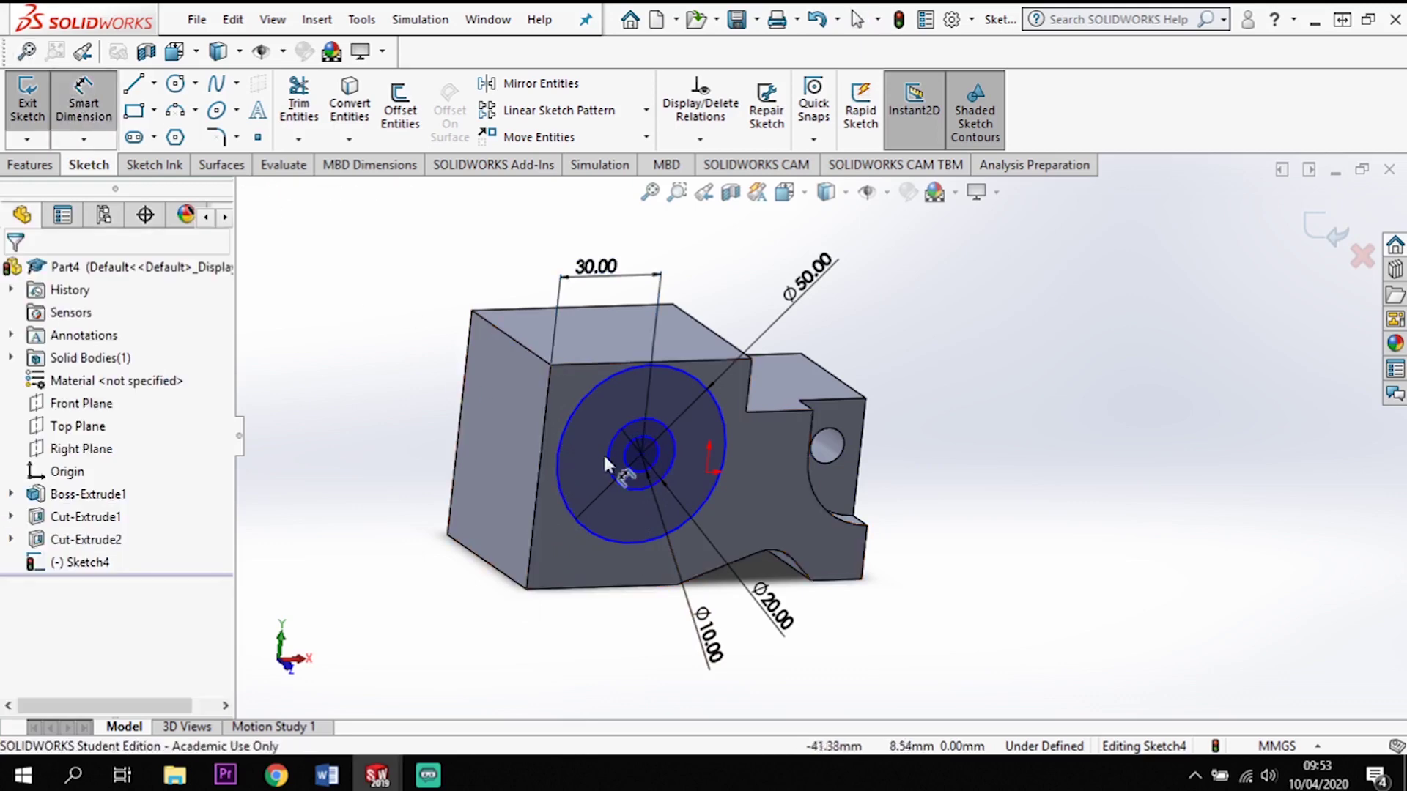
pyautogui.click(642, 452)
pyautogui.click(597, 586)
pyautogui.click(460, 568)
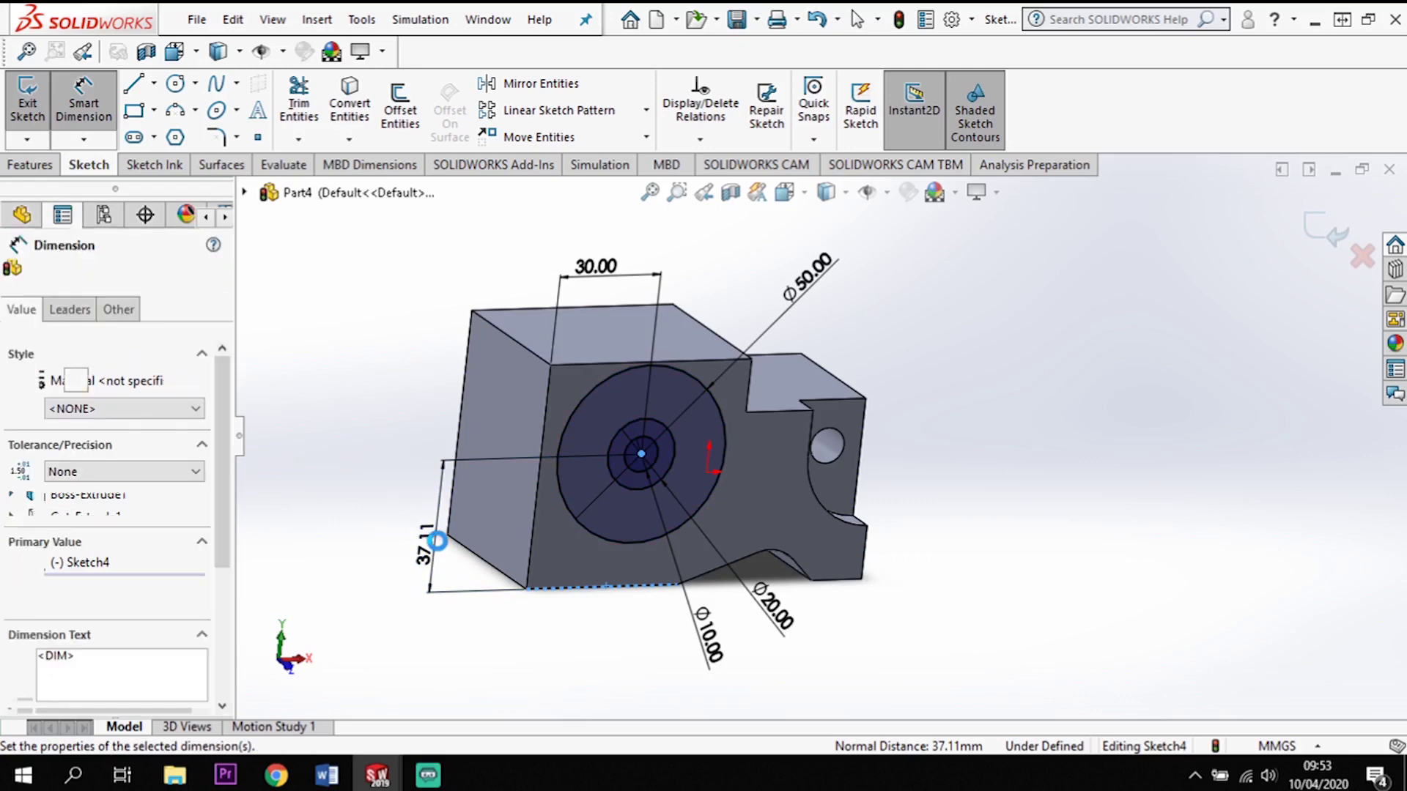
pyautogui.write('35')
pyautogui.press('Return')
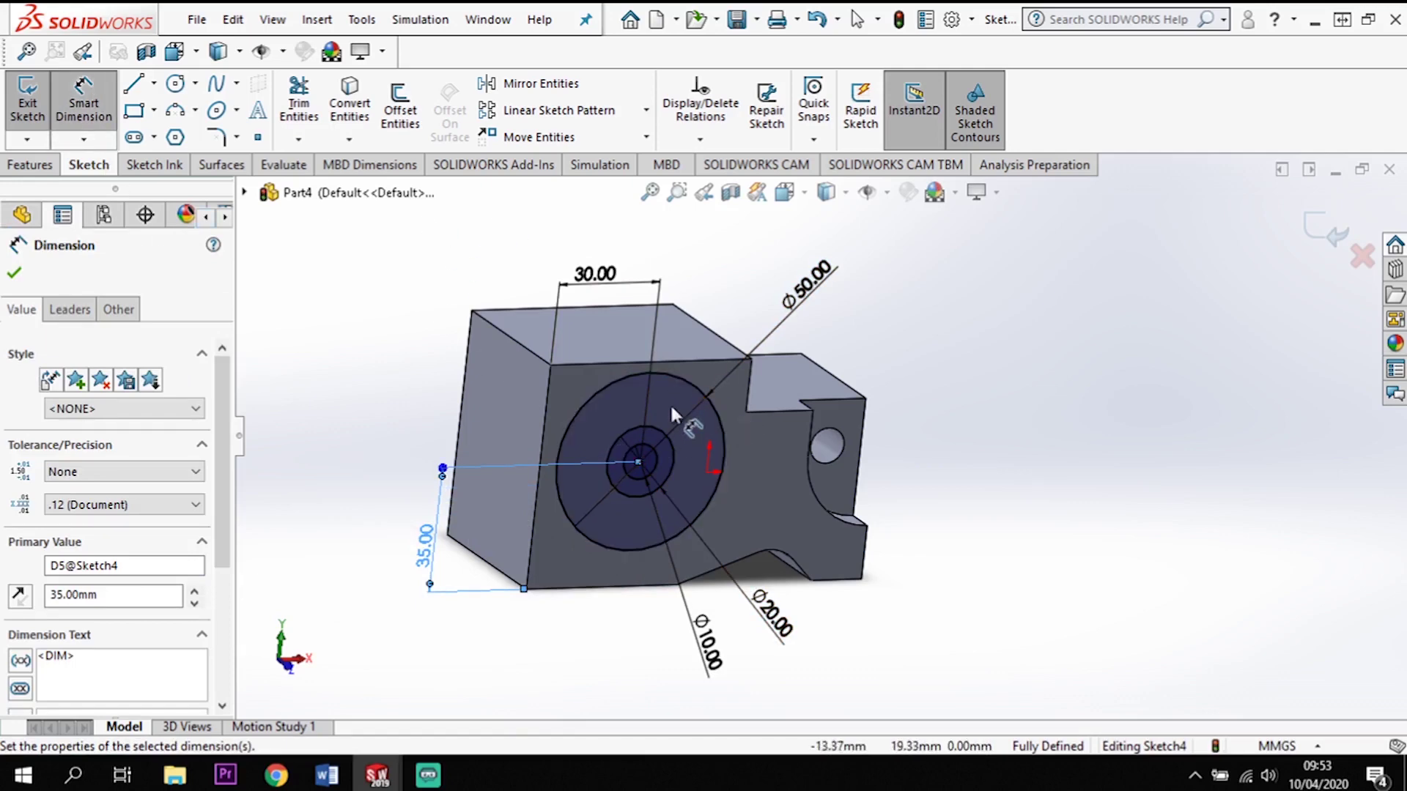
# - Extrude-cut the ring between the 50 mm and 20 mm circles with a Blind depth of 13 mm
pyautogui.click(29, 165)
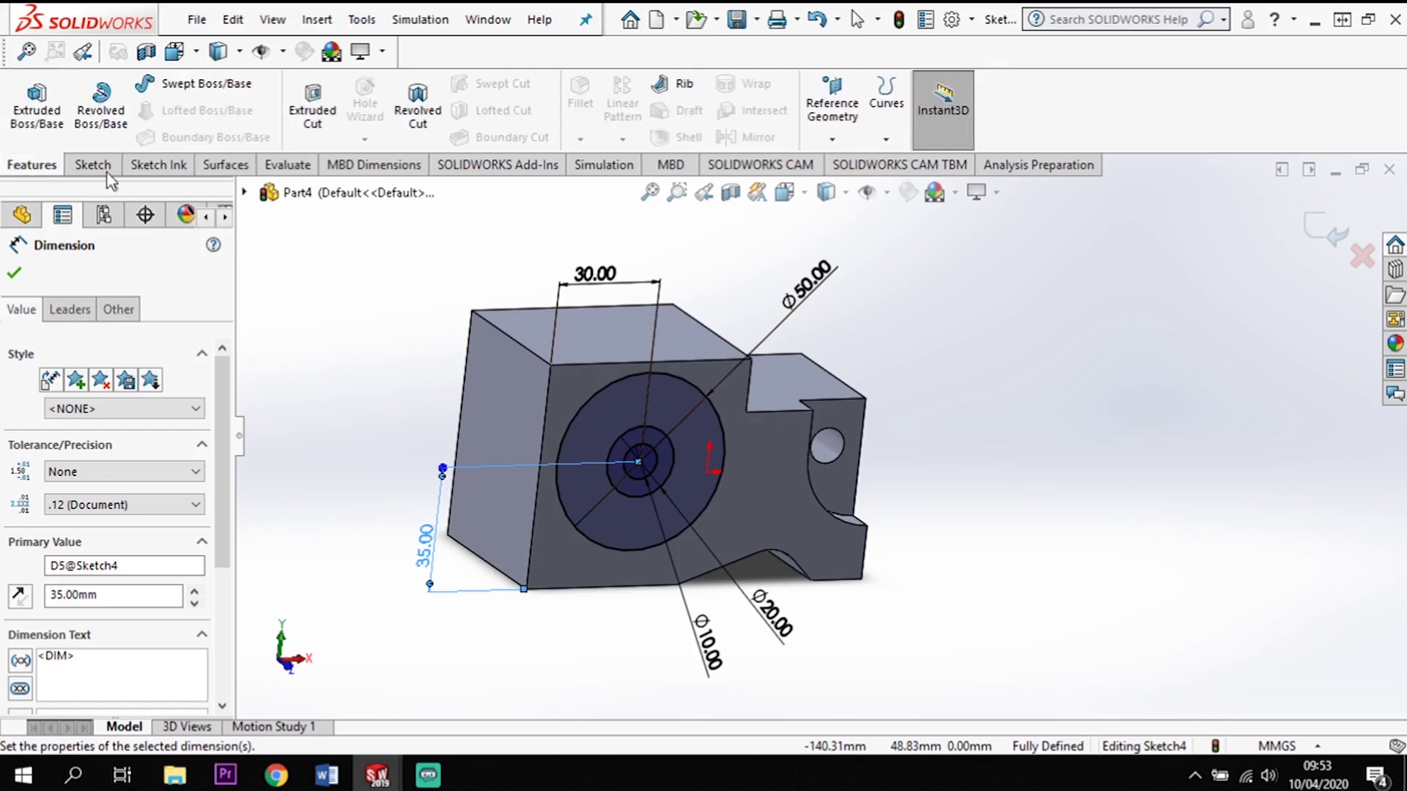
pyautogui.click(312, 110)
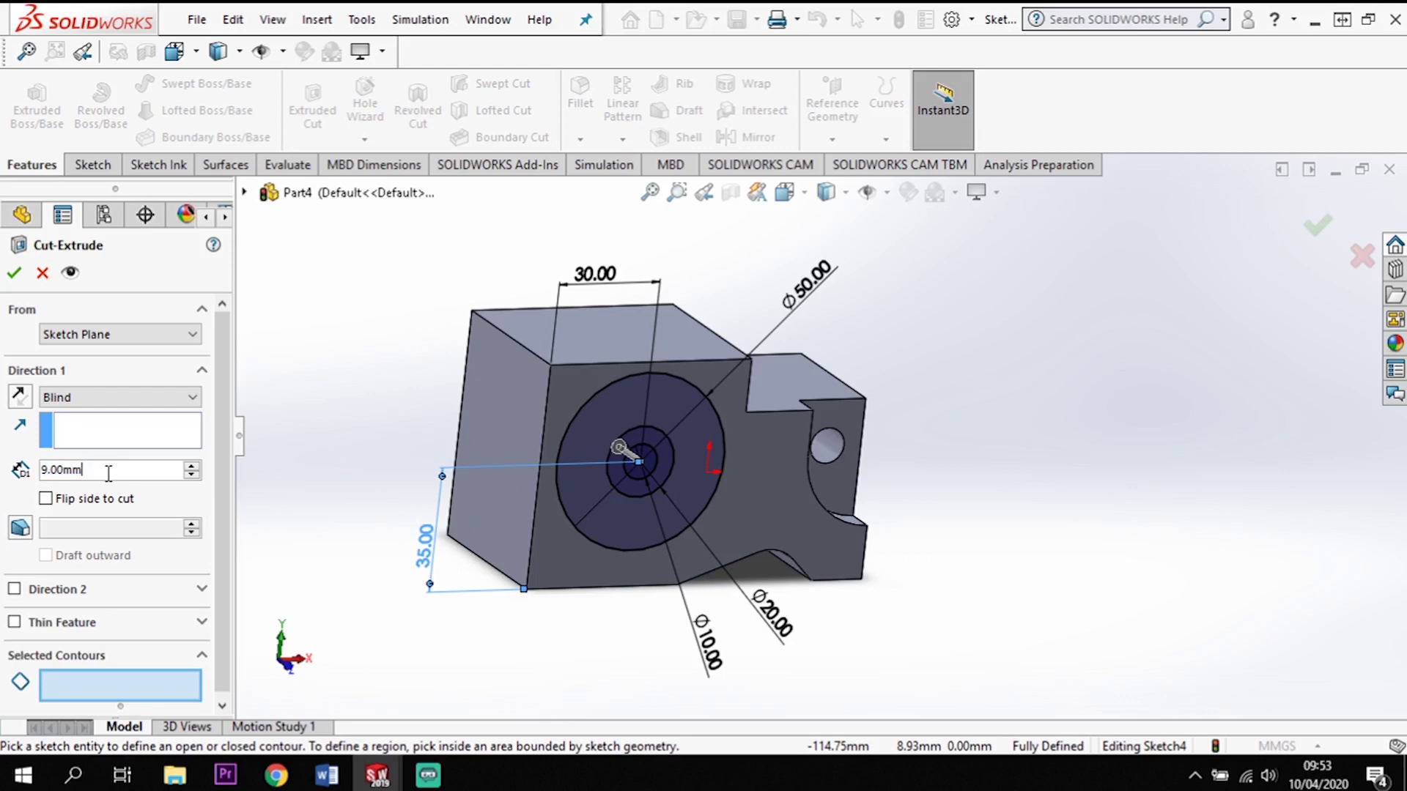
pyautogui.write('13')
pyautogui.press('Return')
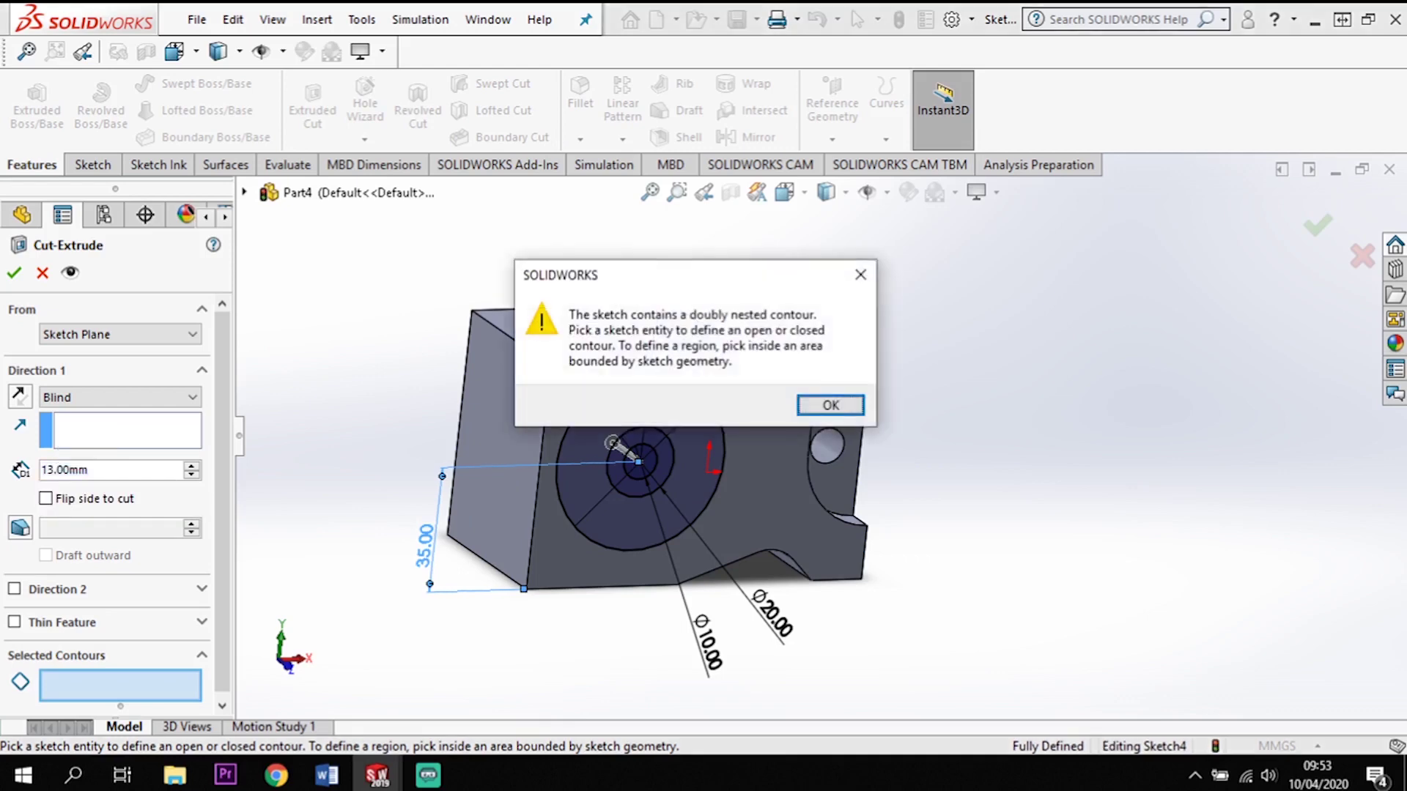
pyautogui.click(828, 405)
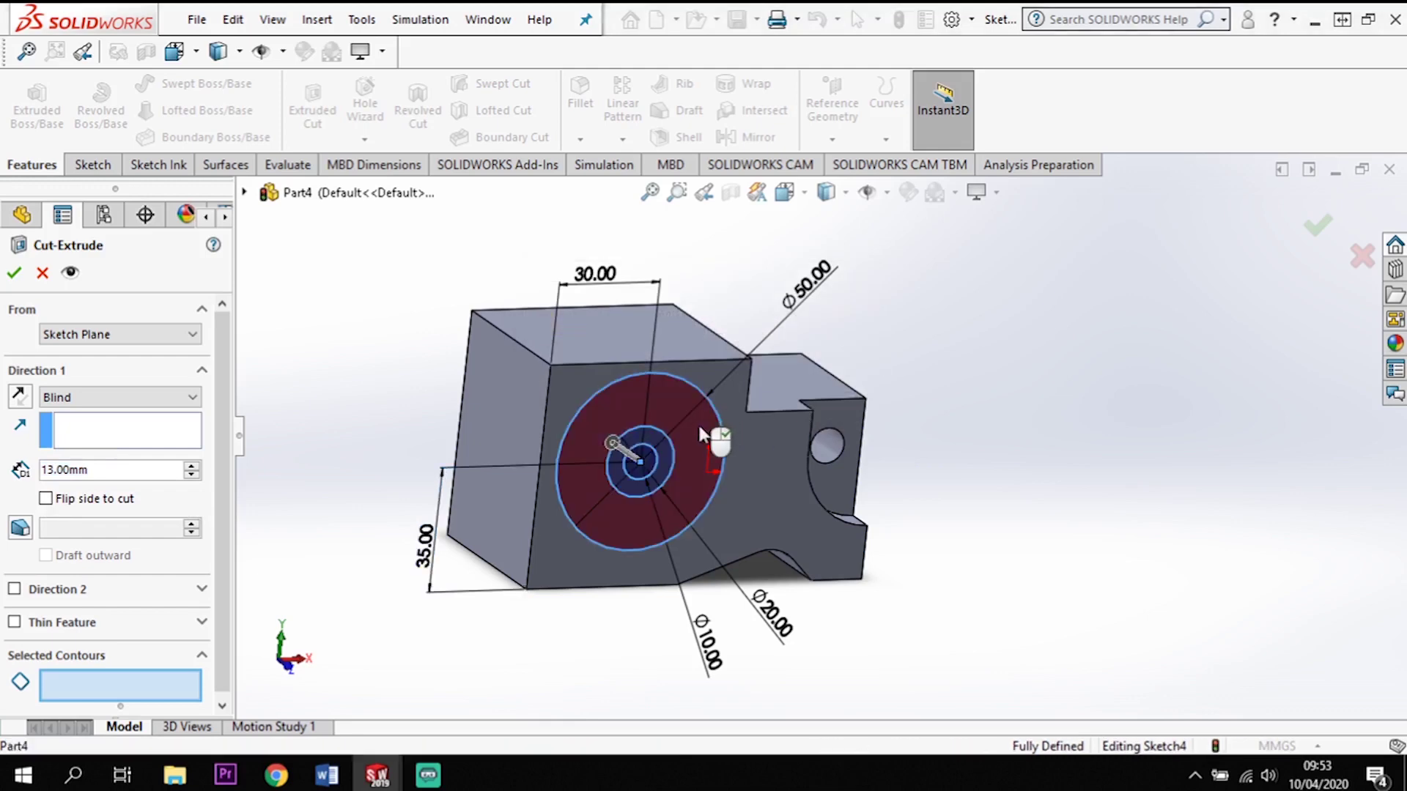
pyautogui.click(700, 442)
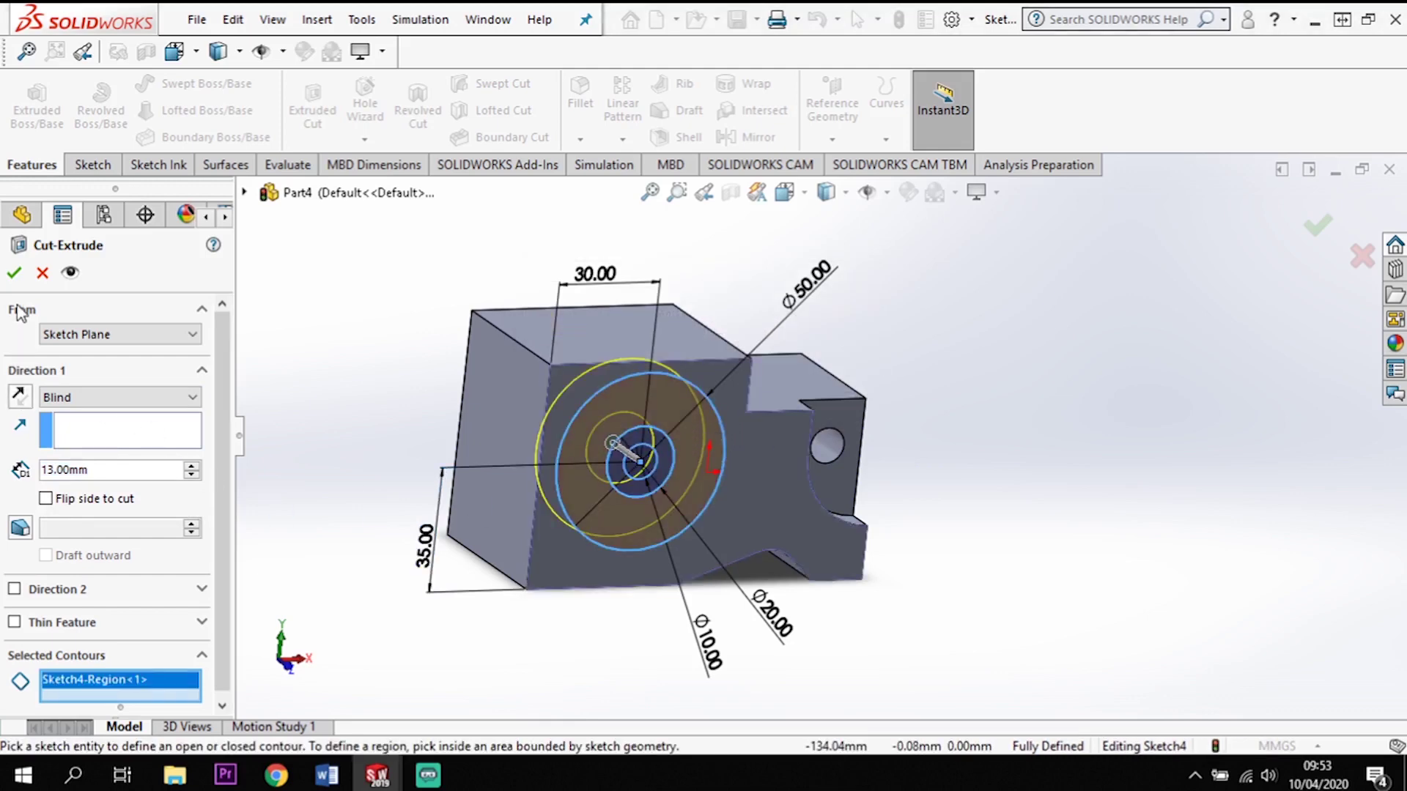
pyautogui.click(13, 273)
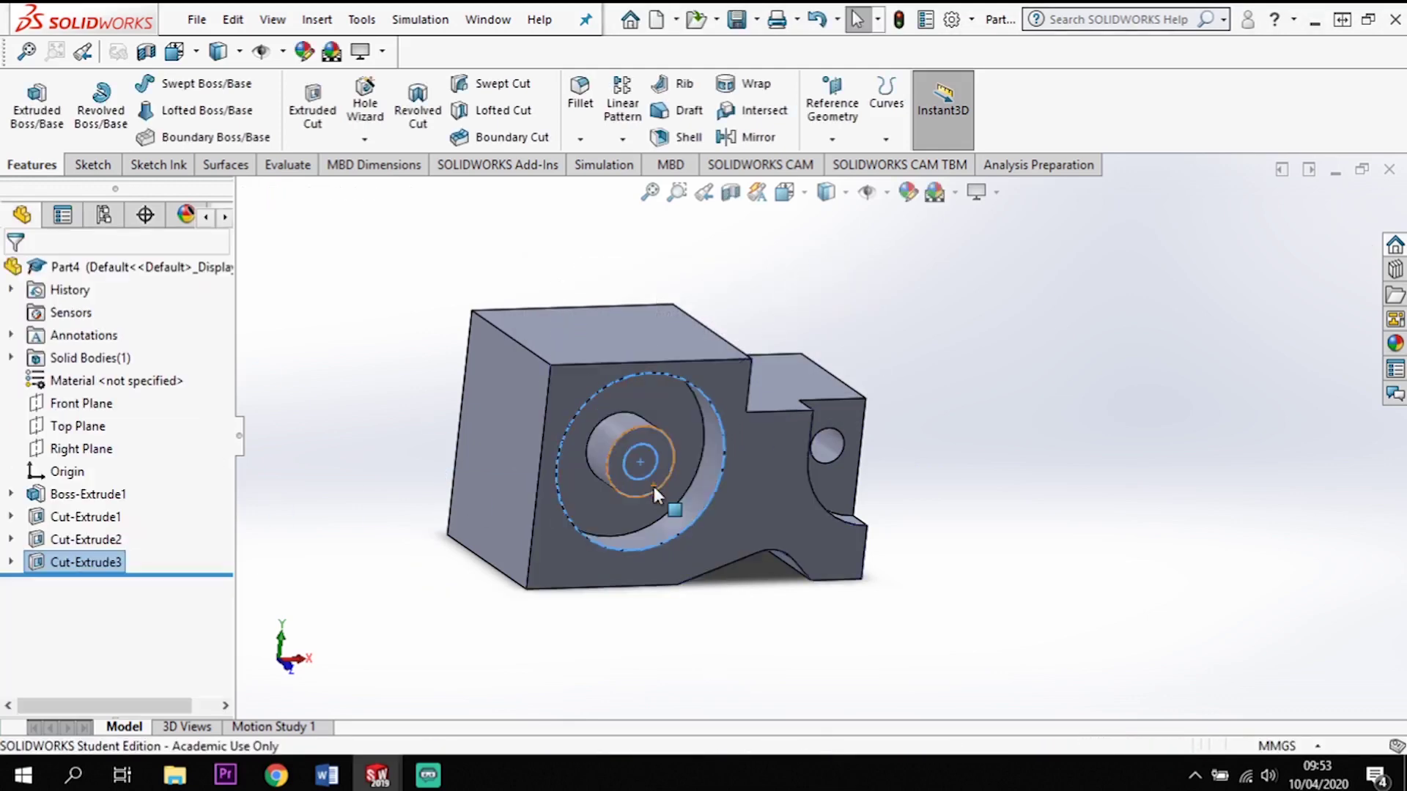
# - Reuse the concentric circles' sketch to extrude-cut the ring between the 20 mm and 10 mm circles to a Blind depth of 8 mm
pyautogui.moveTo(597, 425); pyautogui.dragTo(657, 486, button='middle')
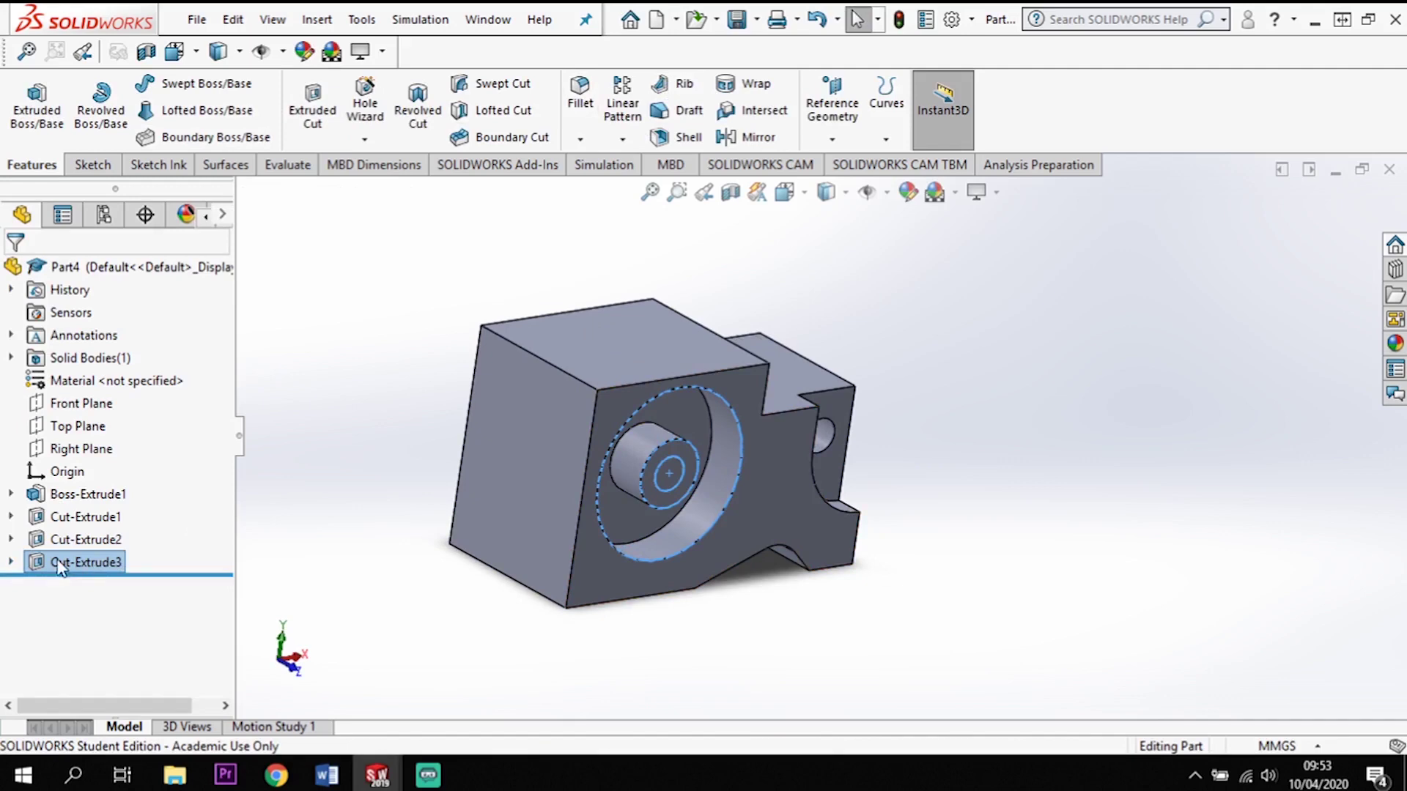
pyautogui.click(11, 563)
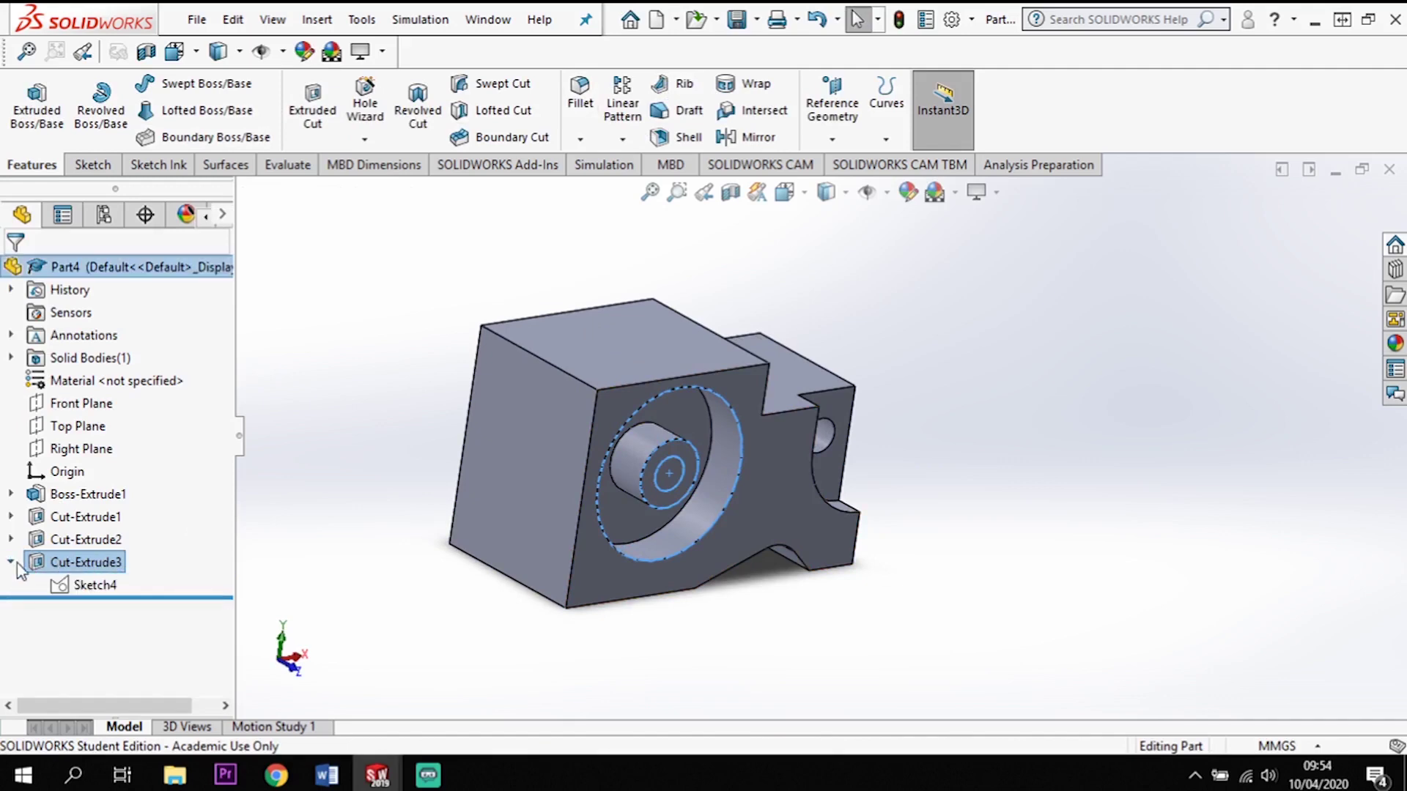
pyautogui.click(94, 593)
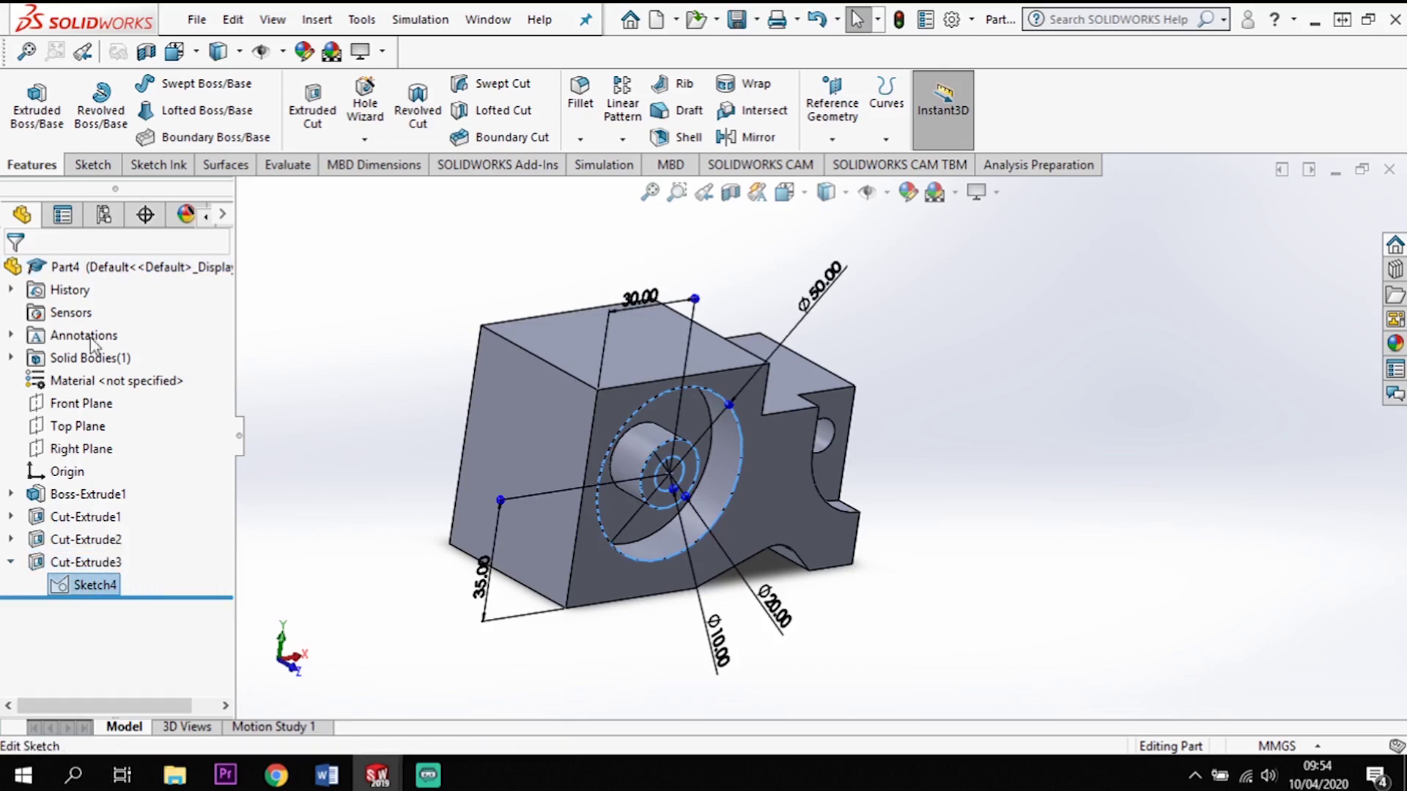
pyautogui.click(314, 110)
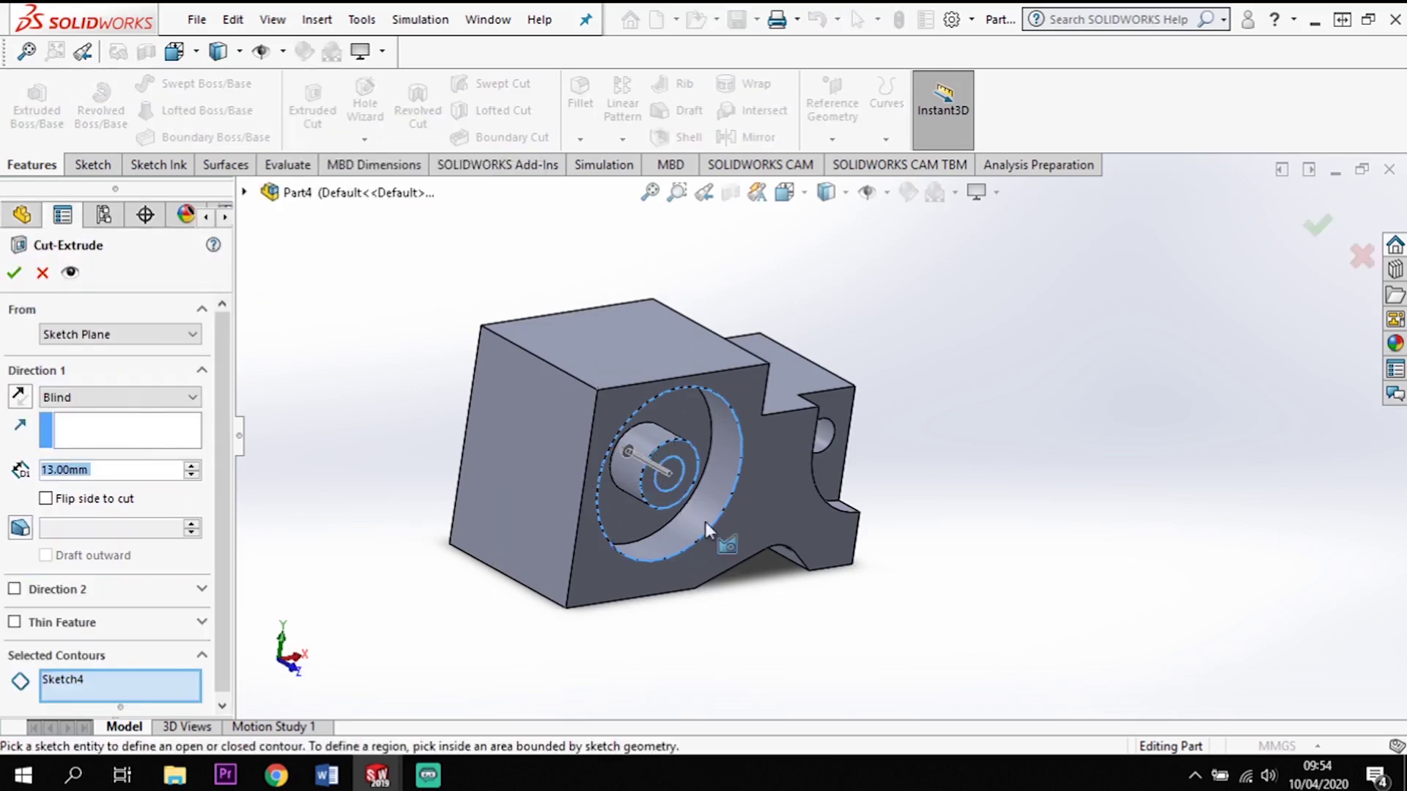
pyautogui.click(679, 521)
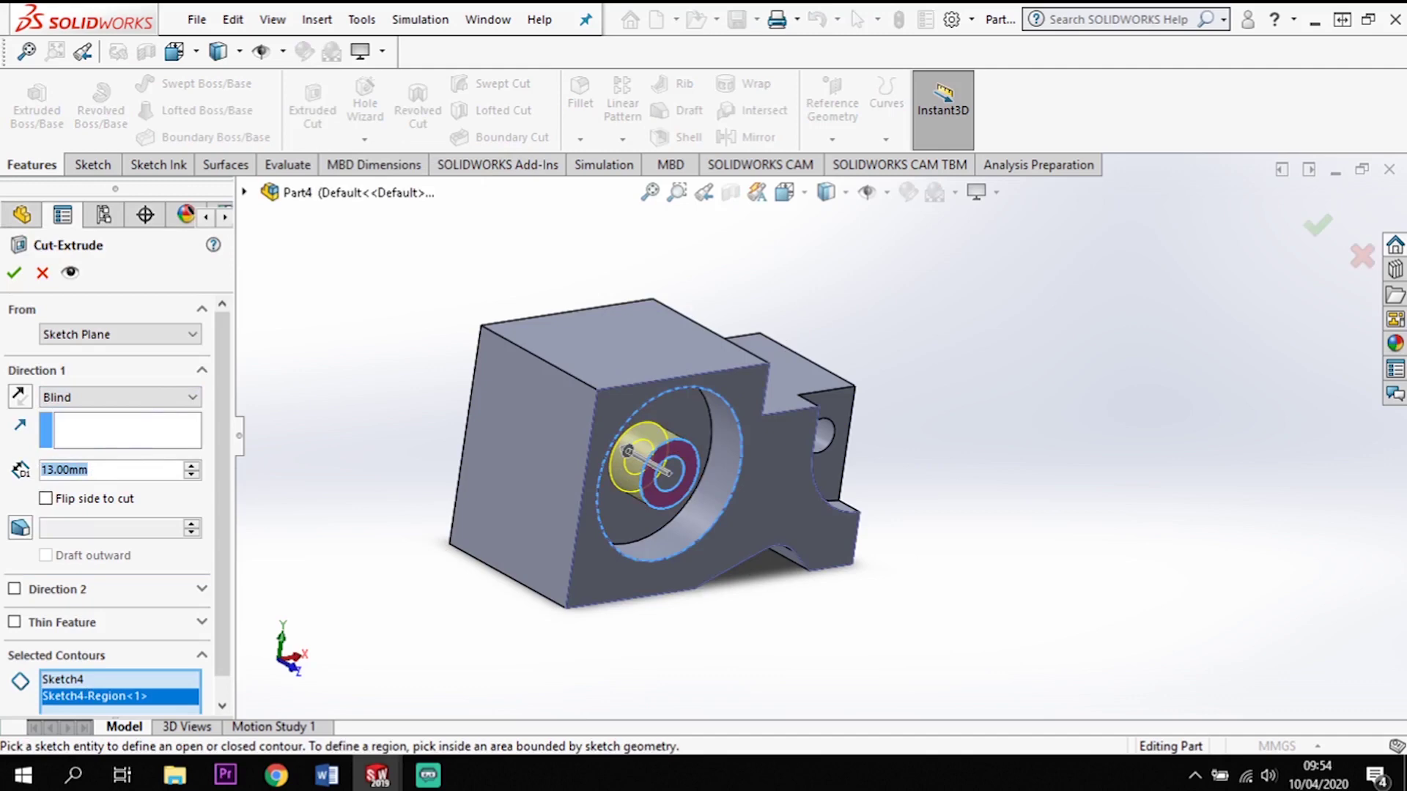
pyautogui.write('8')
pyautogui.press('Return')
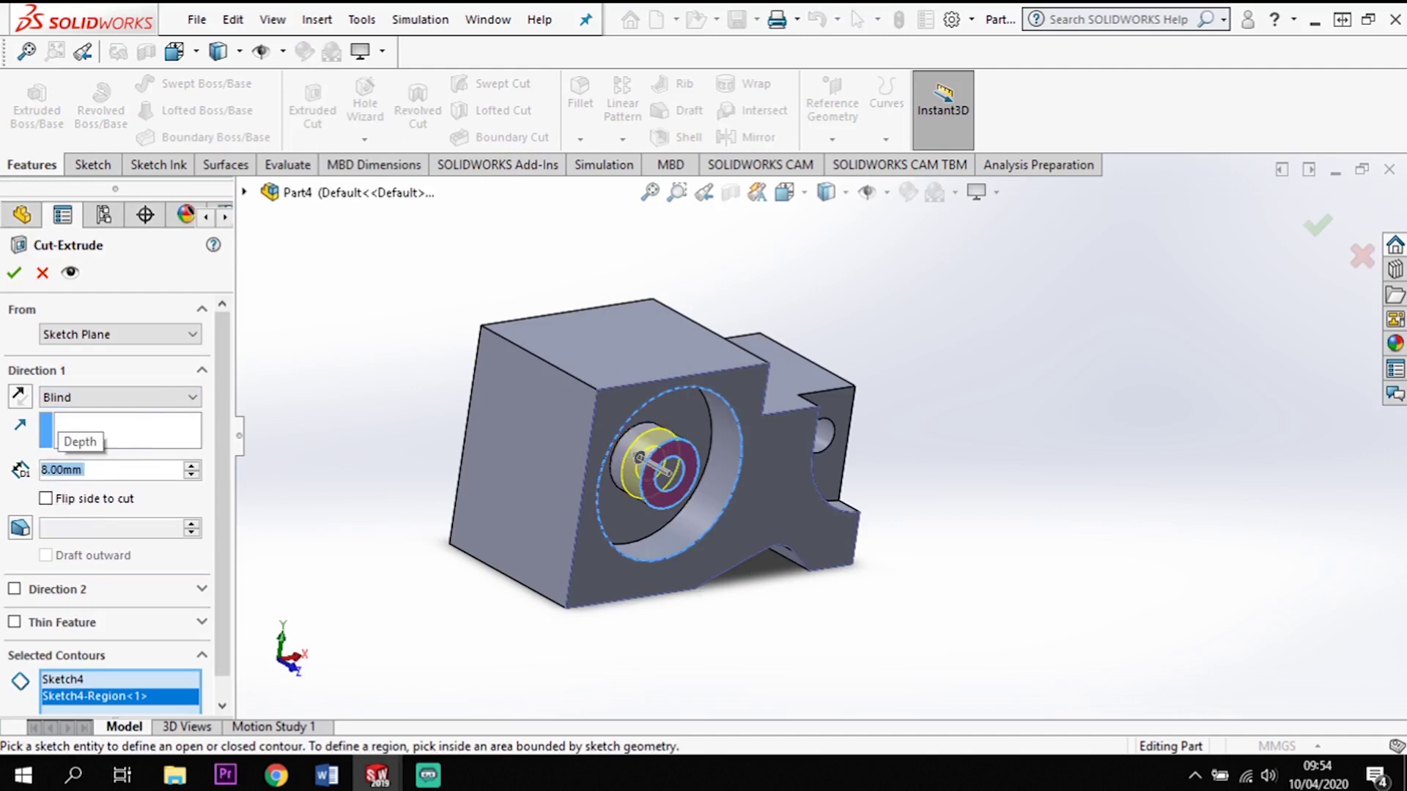
pyautogui.click(14, 274)
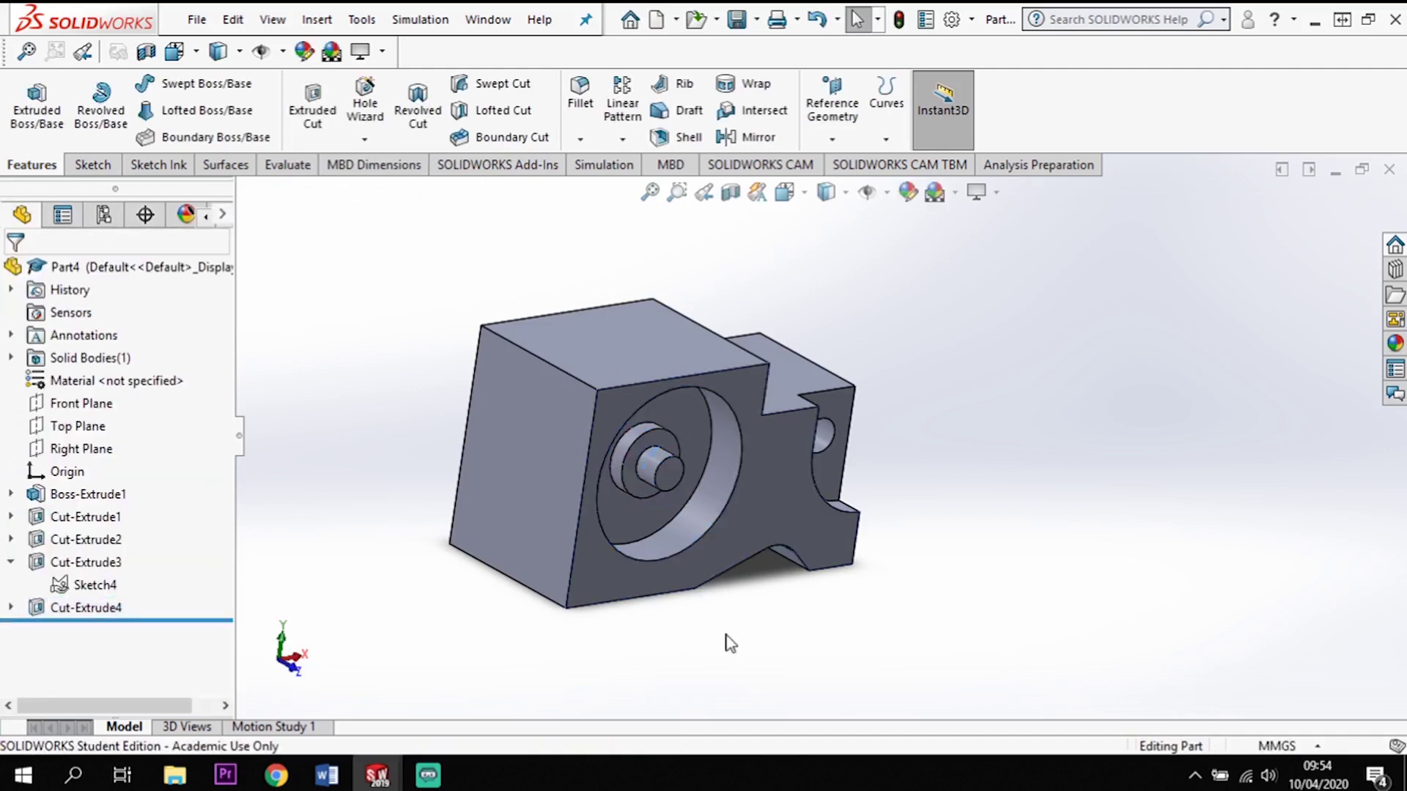
# - Sketch a circle about 48 mm in diameter on the front face, centred on its left vertical edge
pyautogui.moveTo(786, 631)
pyautogui.mouseDown(button='middle')
pyautogui.moveTo(763, 575)
pyautogui.moveTo(795, 584)
pyautogui.moveTo(711, 454)
pyautogui.mouseUp(button='middle')
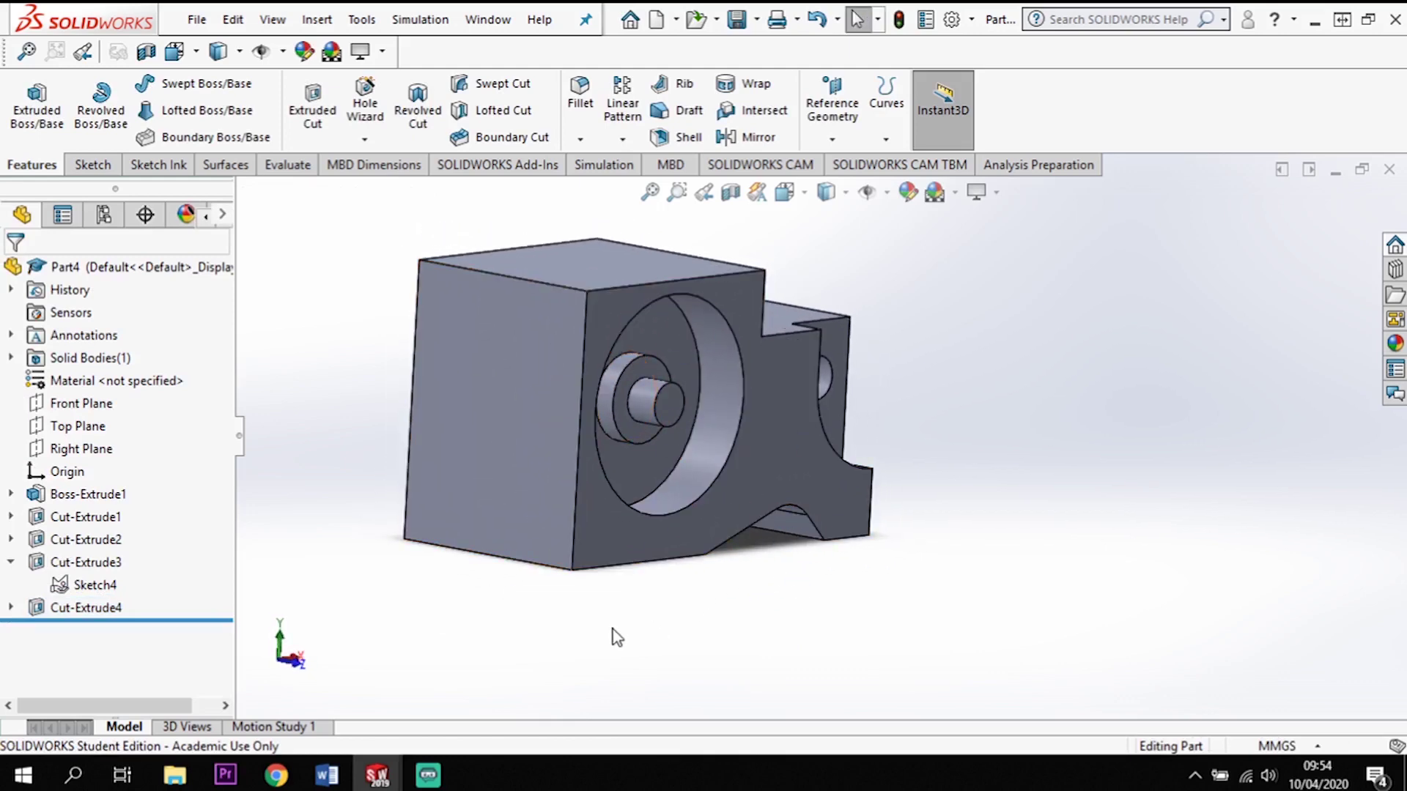
pyautogui.moveTo(642, 637); pyautogui.dragTo(608, 644, button='middle')
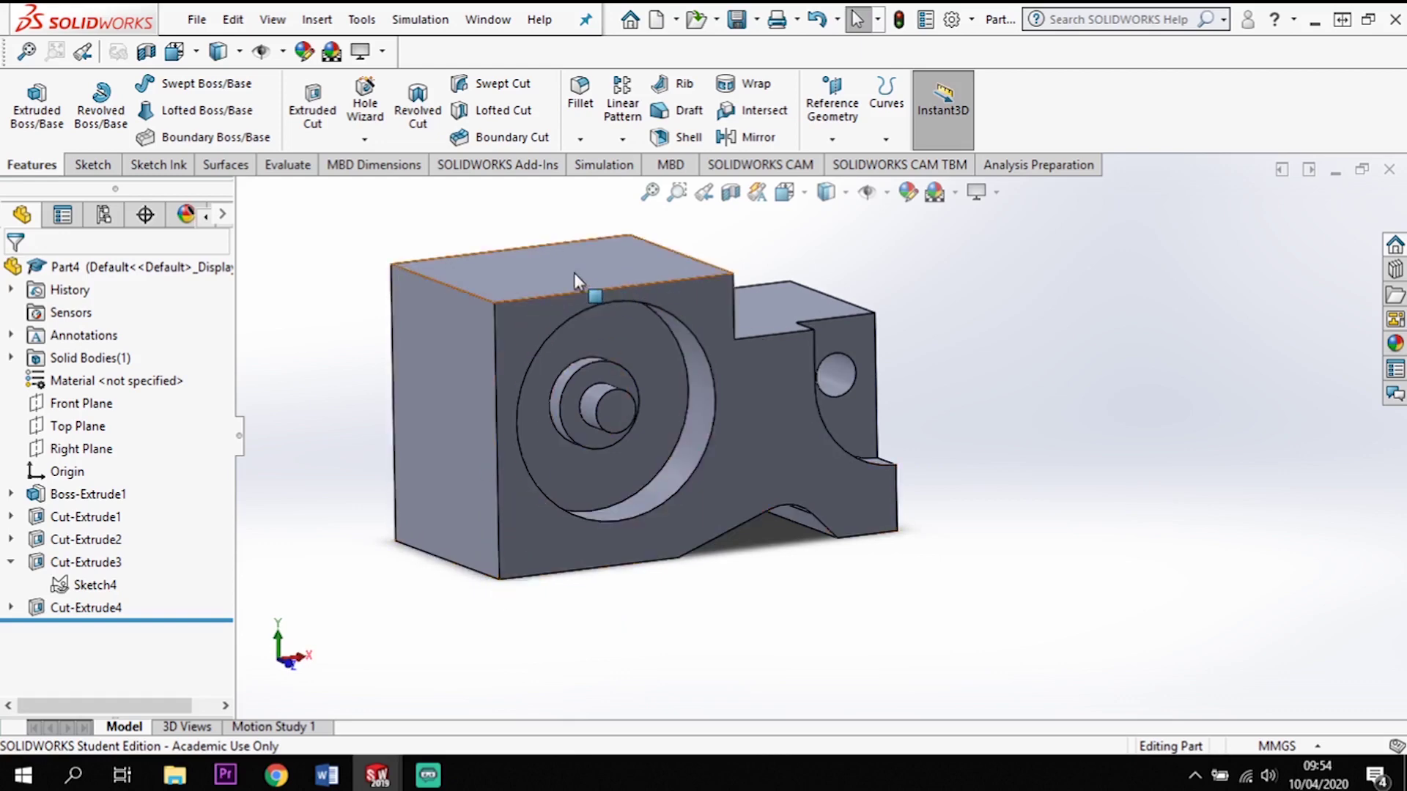
pyautogui.click(516, 496)
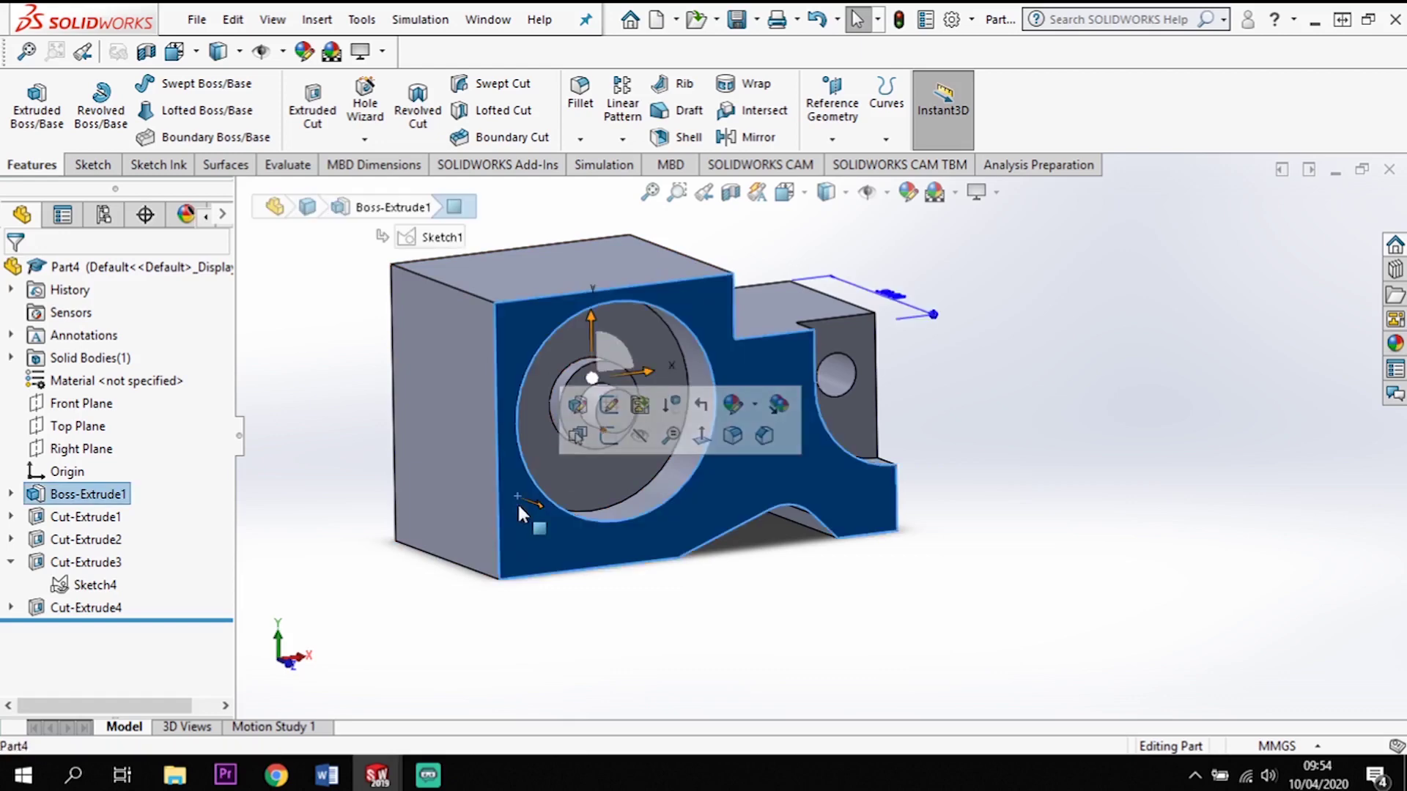
pyautogui.click(91, 165)
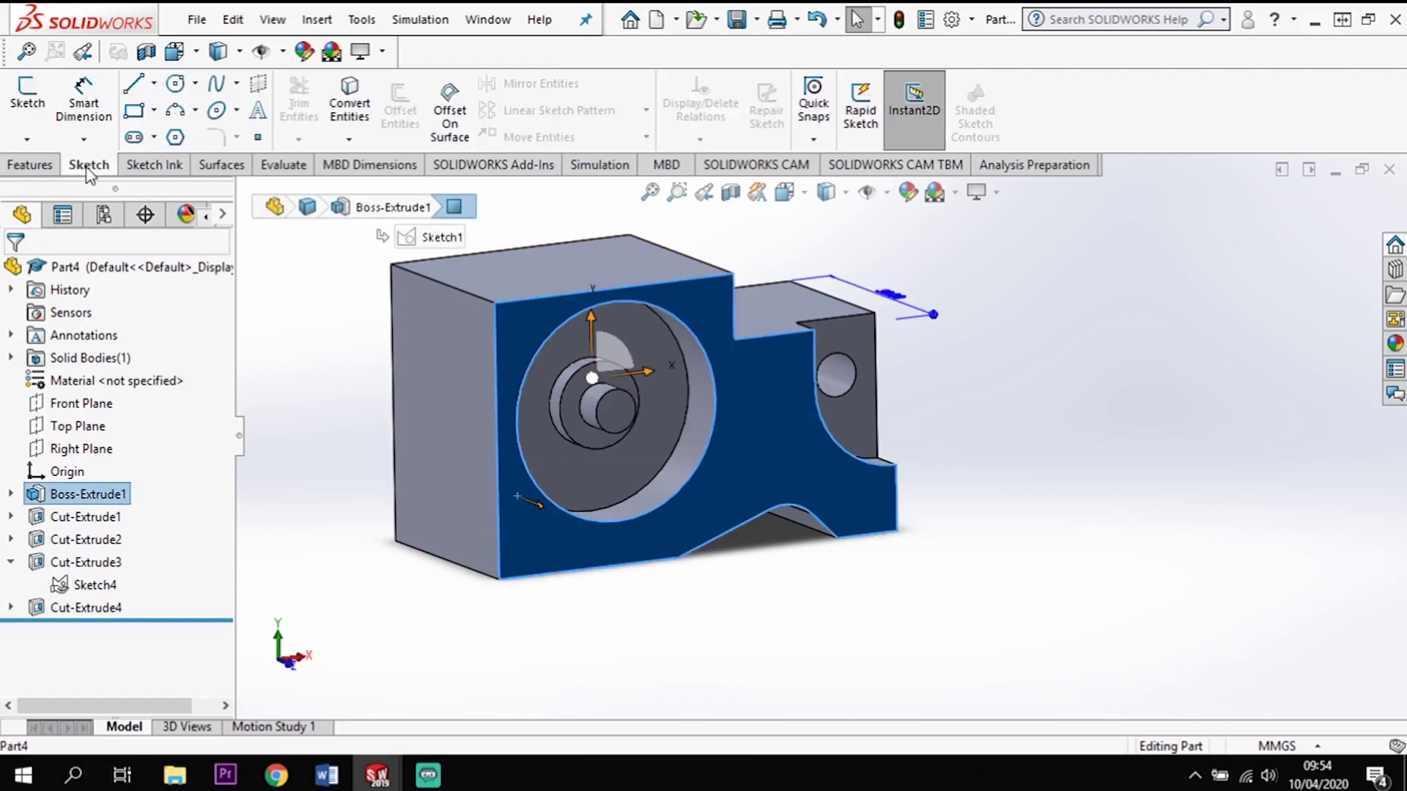
pyautogui.click(28, 99)
pyautogui.click(176, 85)
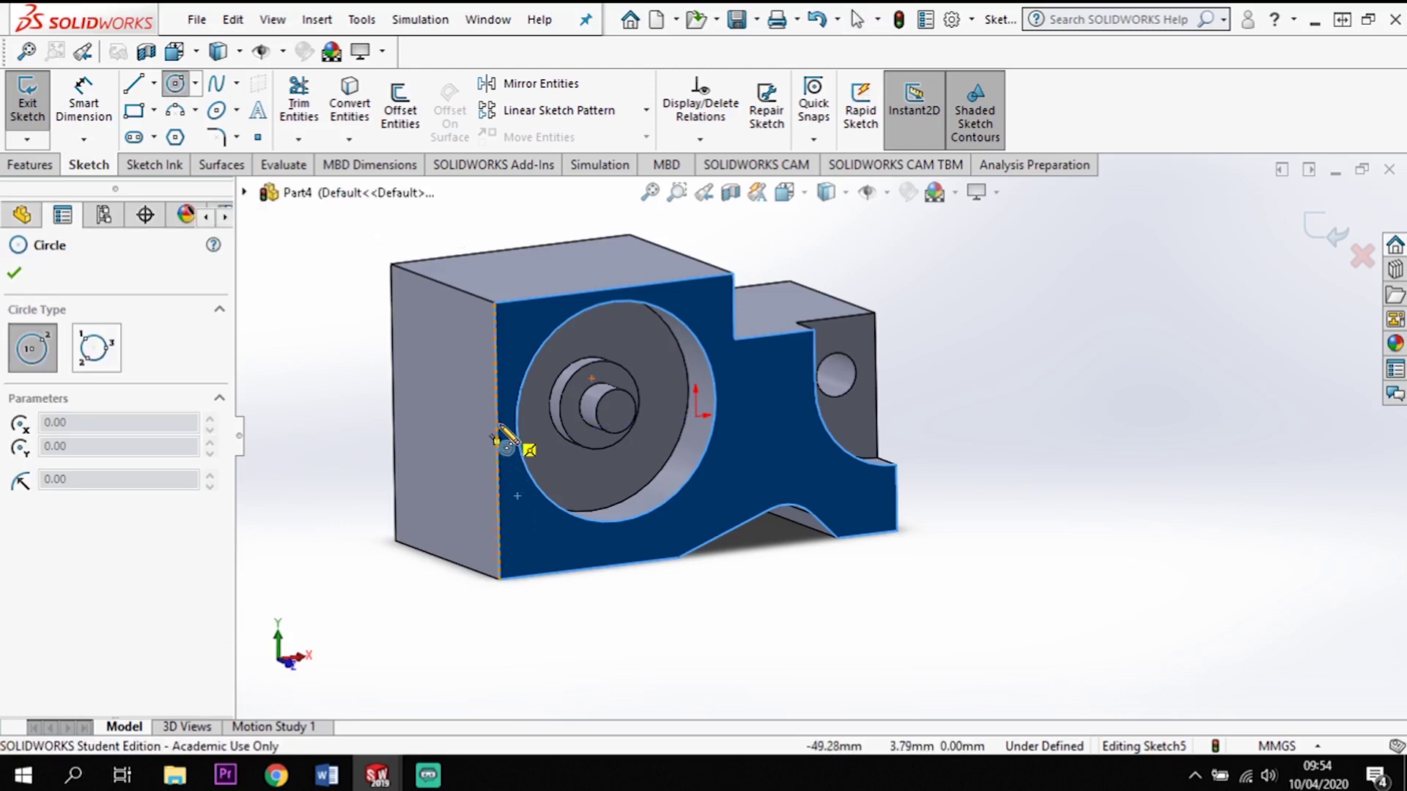
pyautogui.click(497, 419)
pyautogui.click(522, 521)
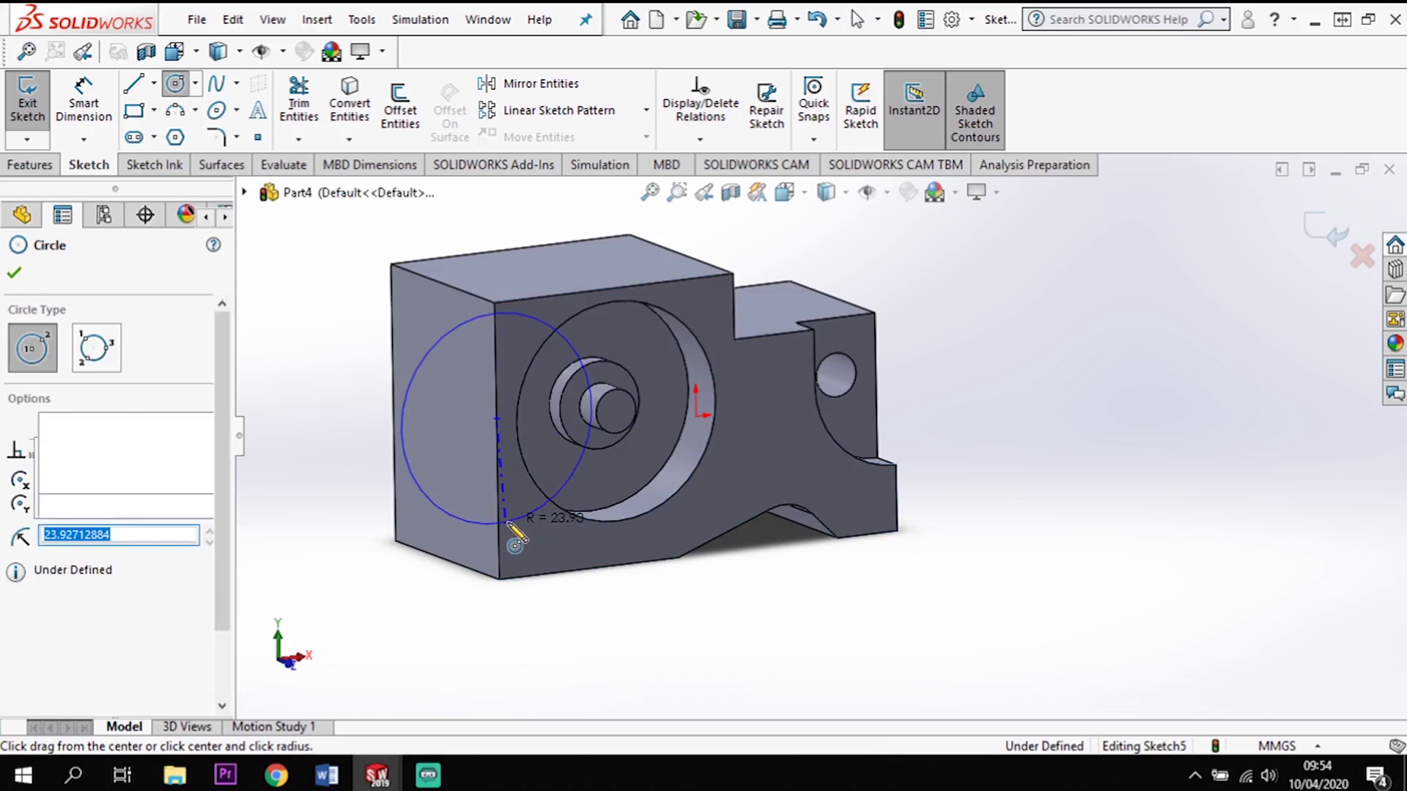
# - Dimension the edge-centred circle's centre 35 mm above the front face's bottom edge
pyautogui.click(83, 102)
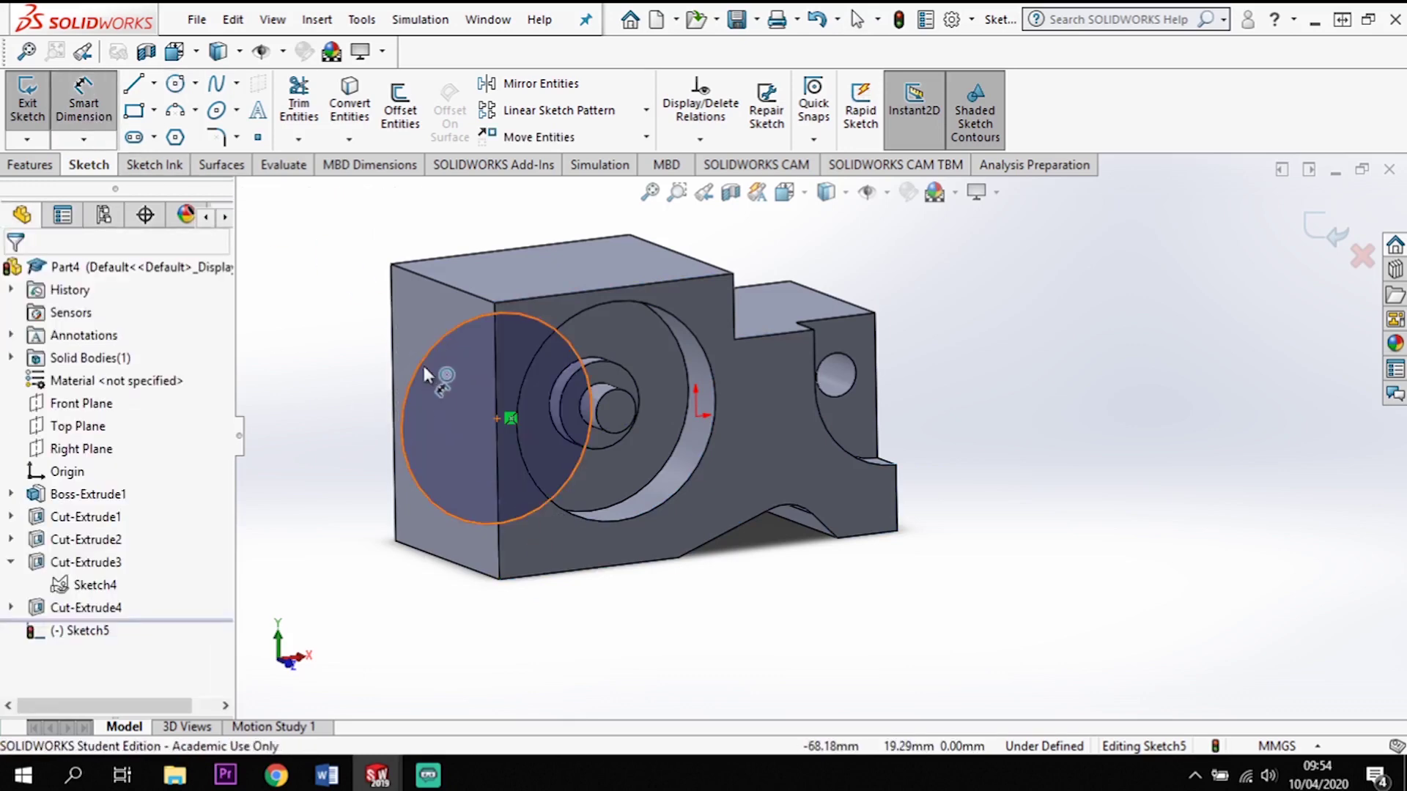
pyautogui.click(497, 418)
pyautogui.click(513, 574)
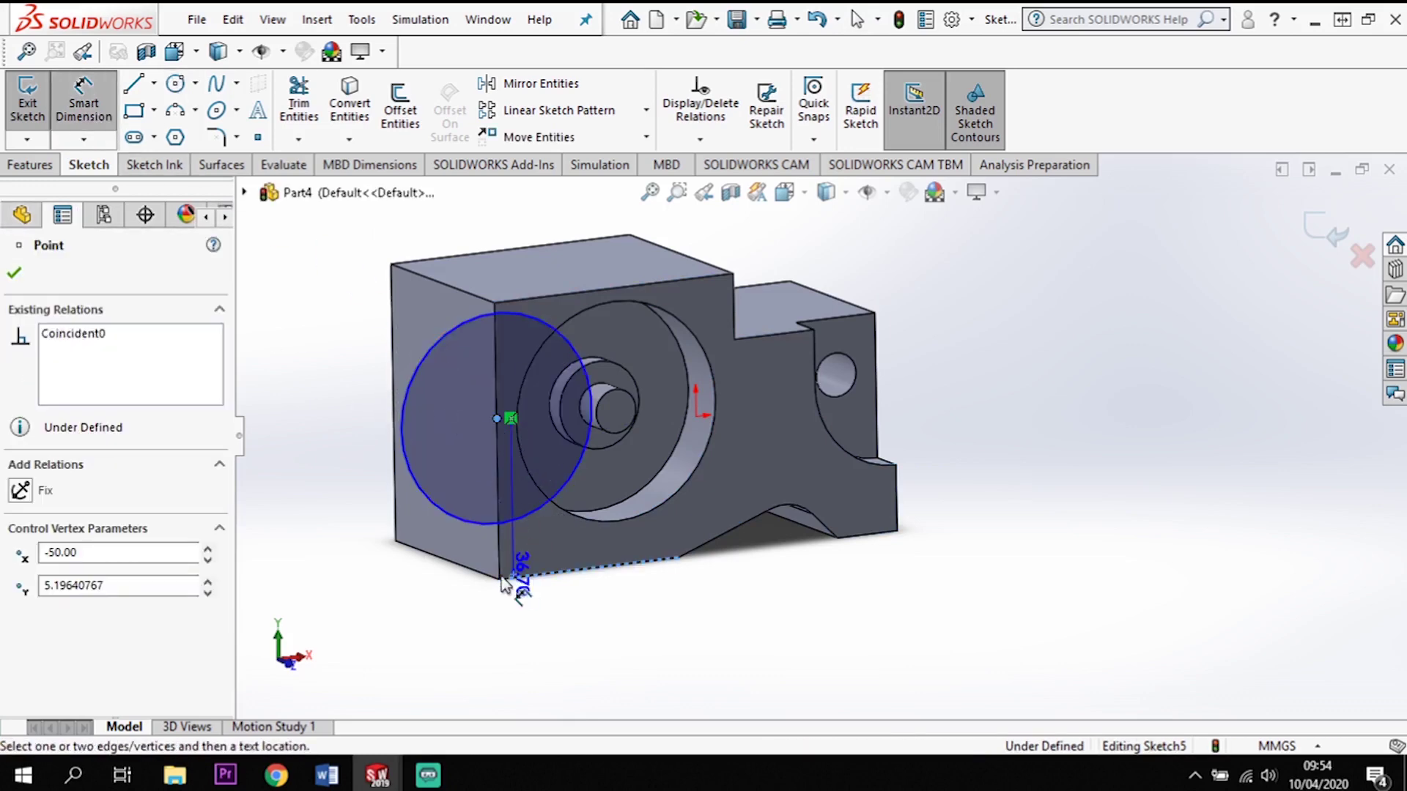
pyautogui.click(376, 600)
pyautogui.press('Return')
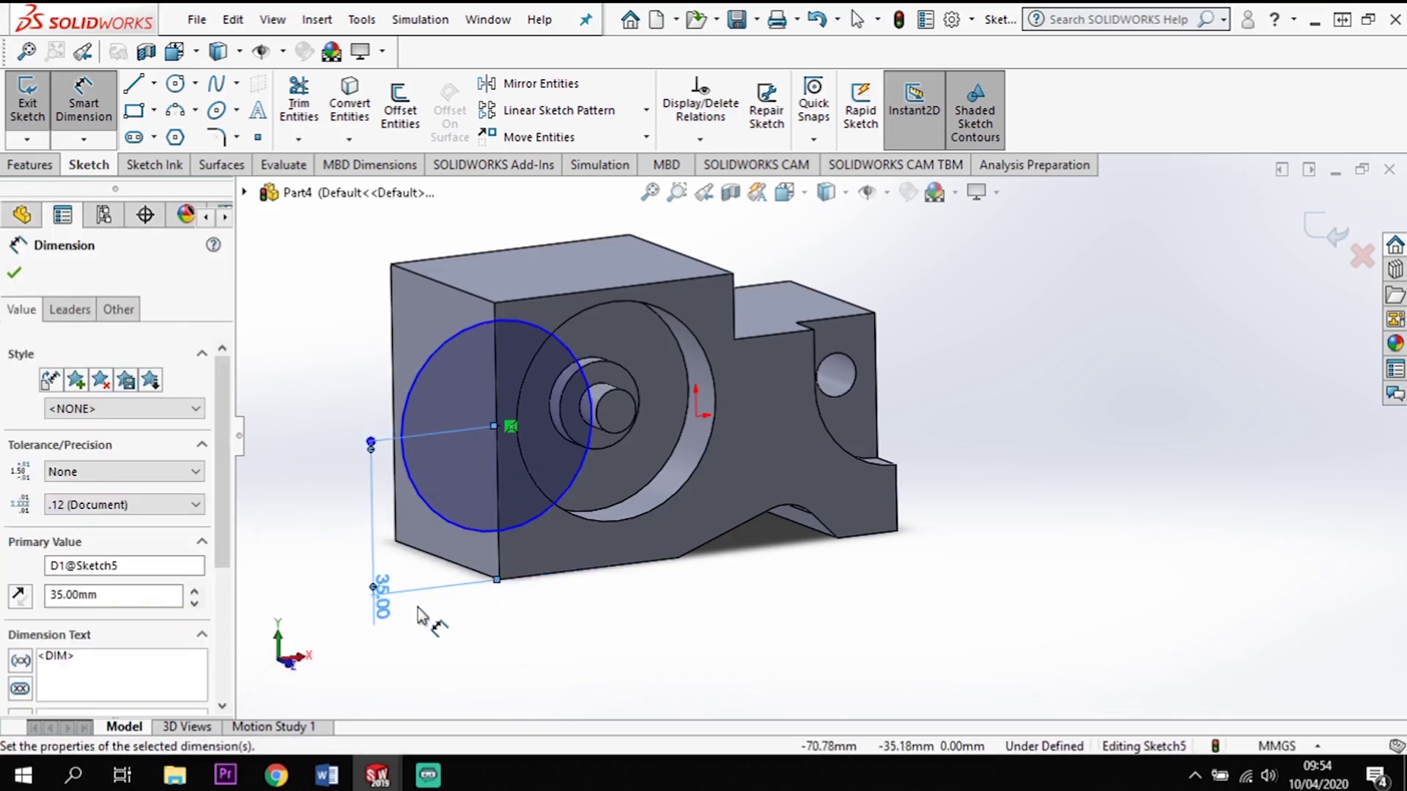
pyautogui.press('Escape')
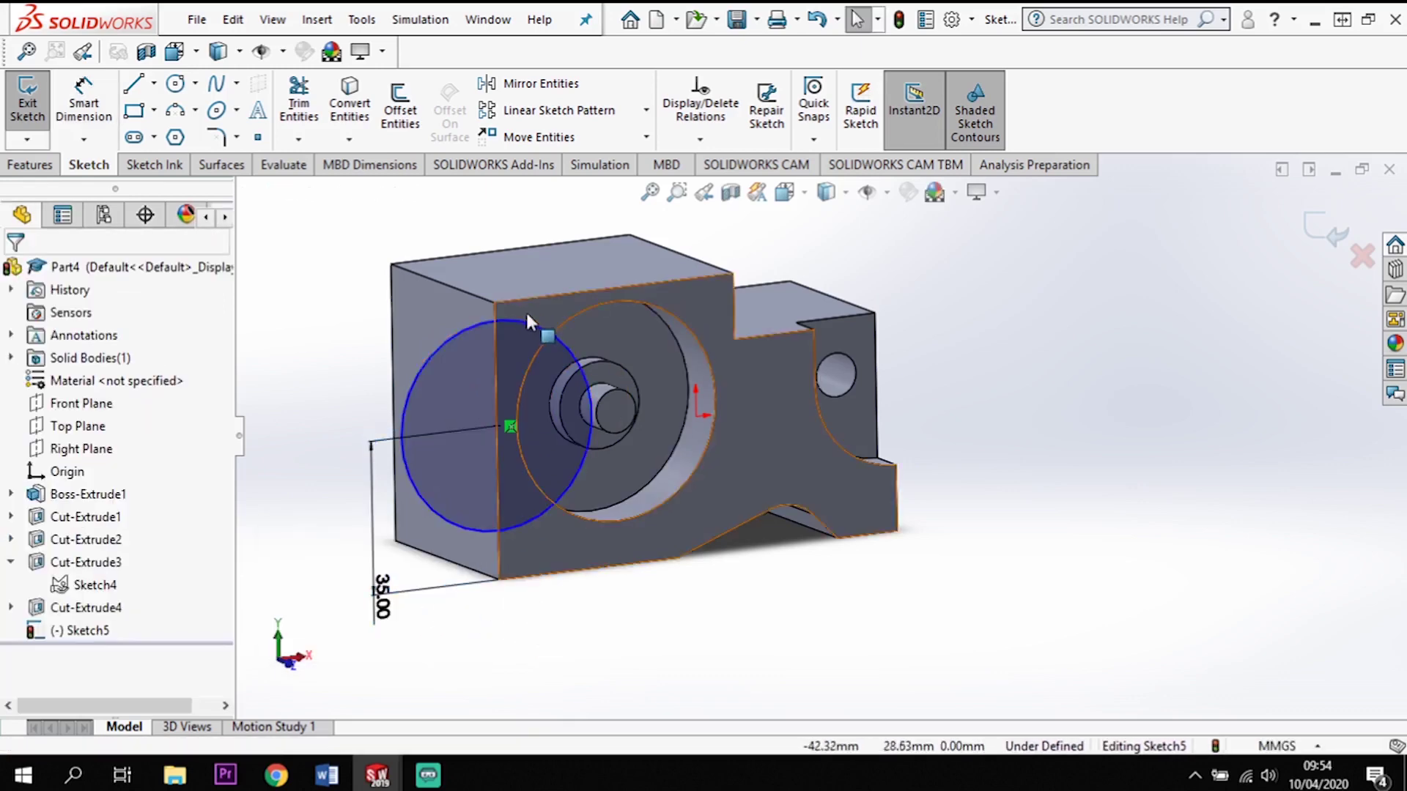
# - Dimension the edge-centred circle's diameter to 50 mm
pyautogui.click(85, 88)
pyautogui.click(521, 316)
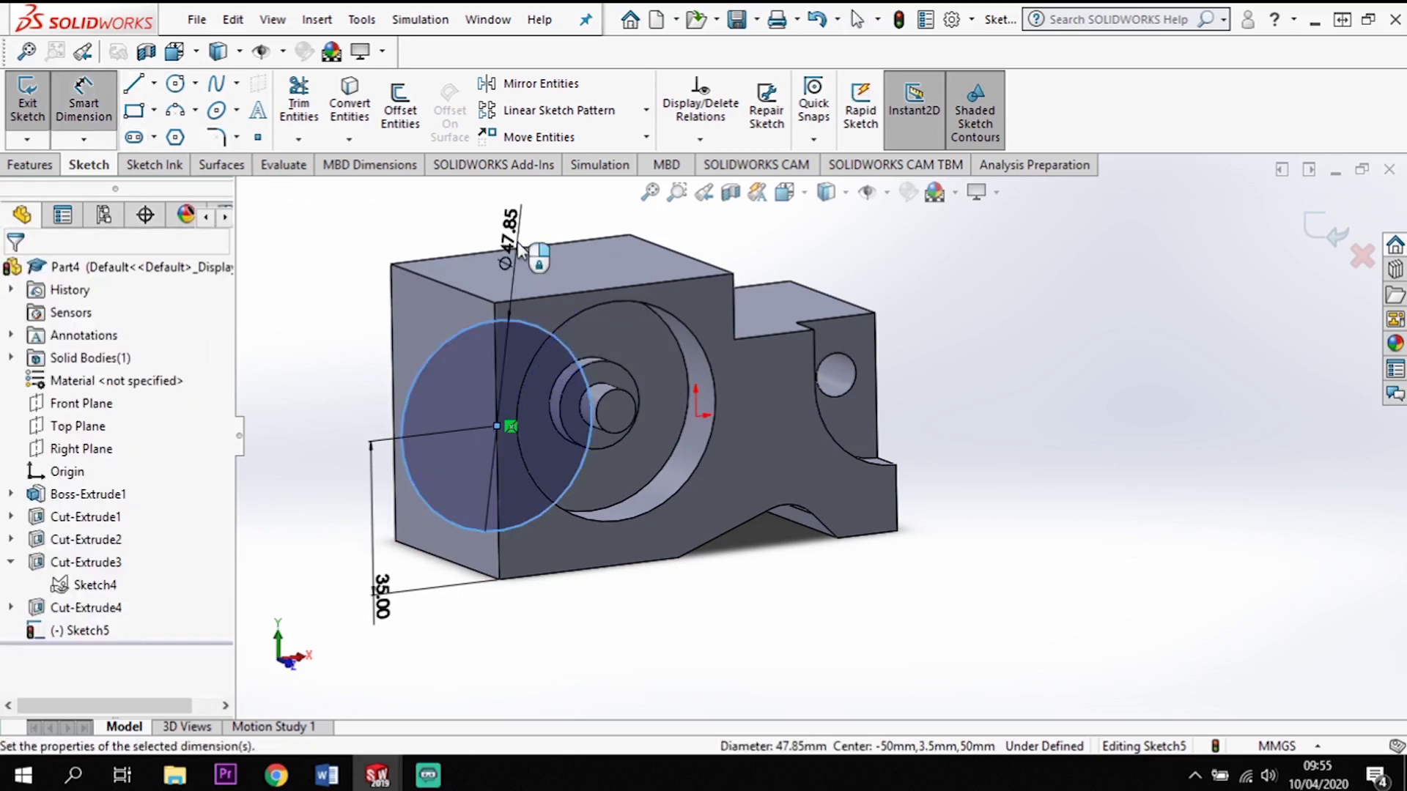
pyautogui.click(519, 249)
pyautogui.write('50')
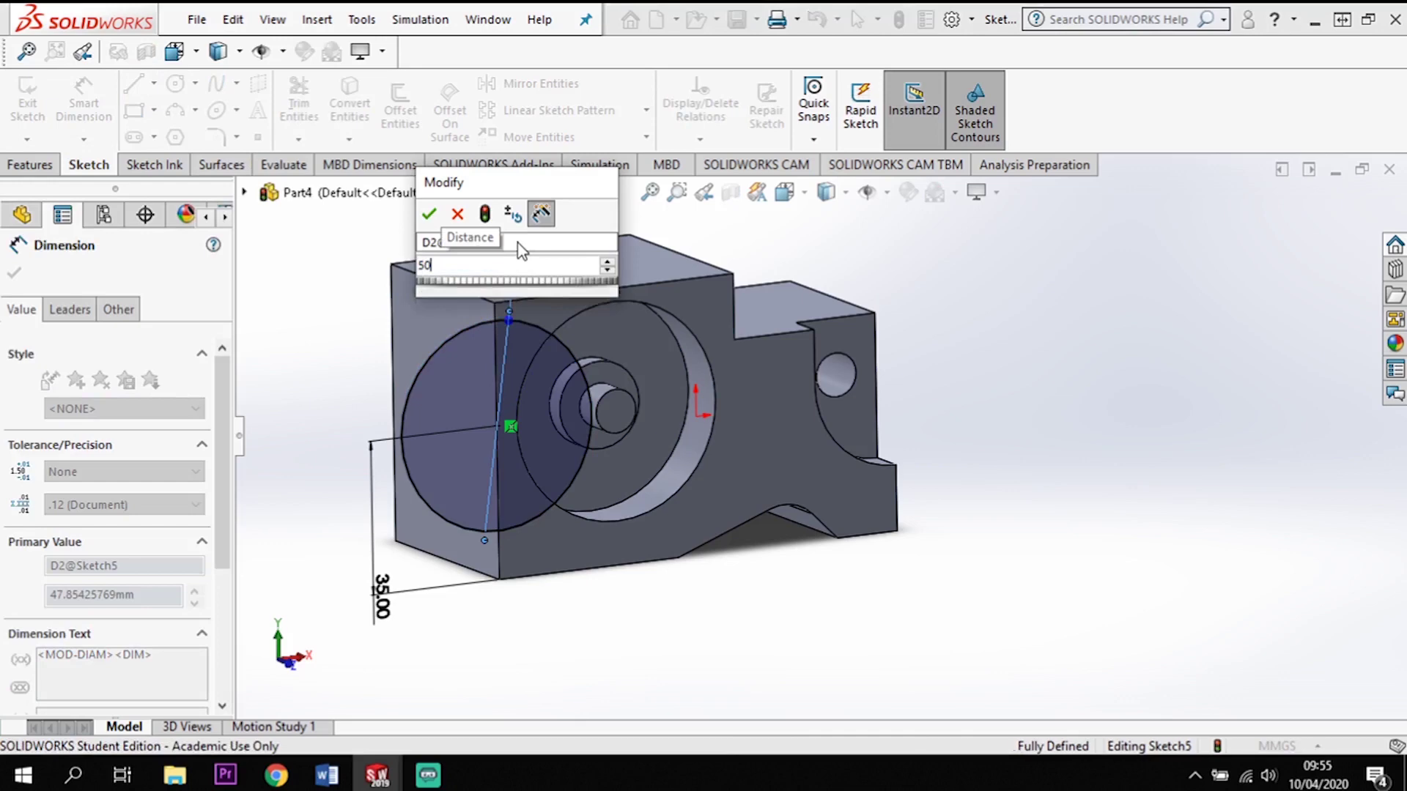
pyautogui.press('Return')
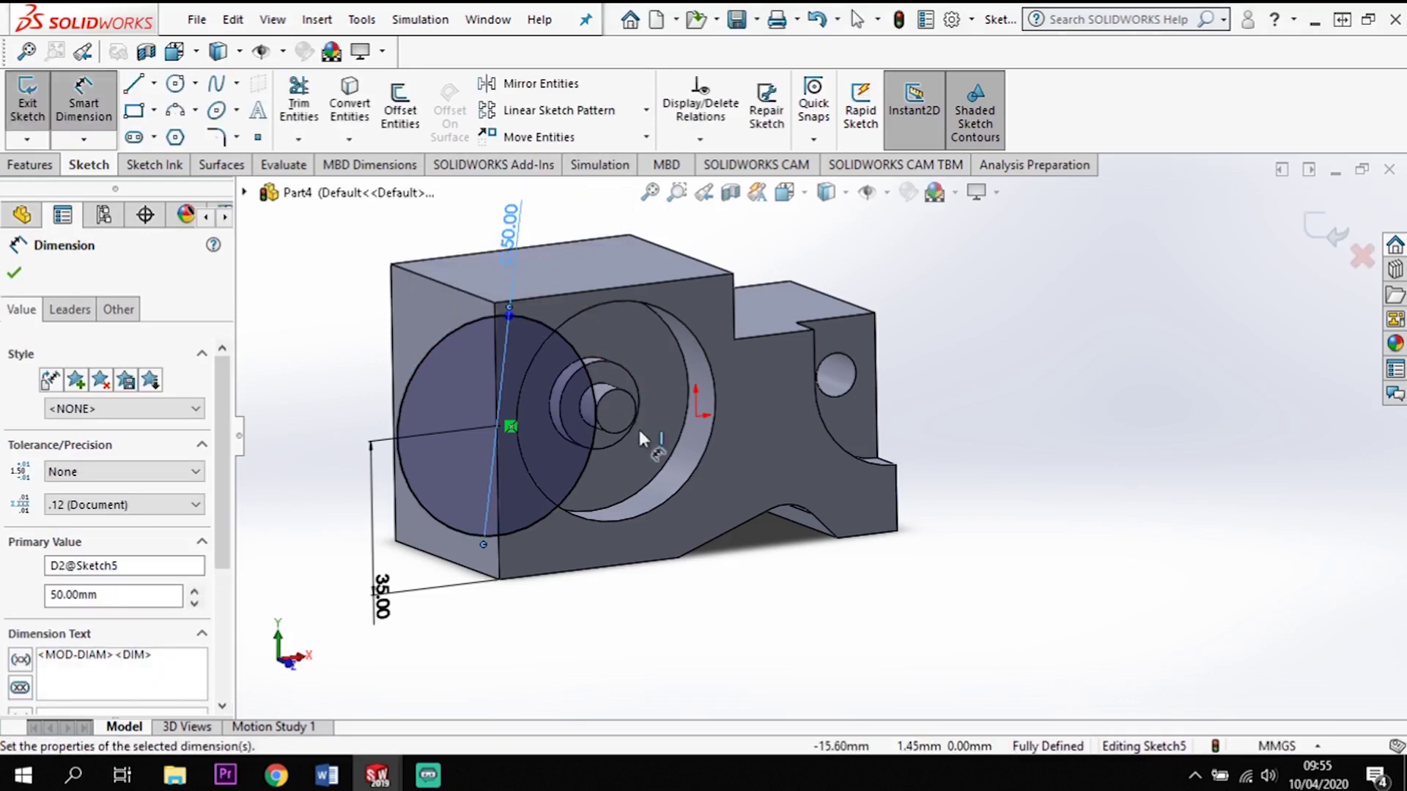
# - Extrude-cut the 50 mm edge-centred circle with the Through All end condition
pyautogui.scroll(-5, 569, 422)
pyautogui.scroll(-2, 578, 418)
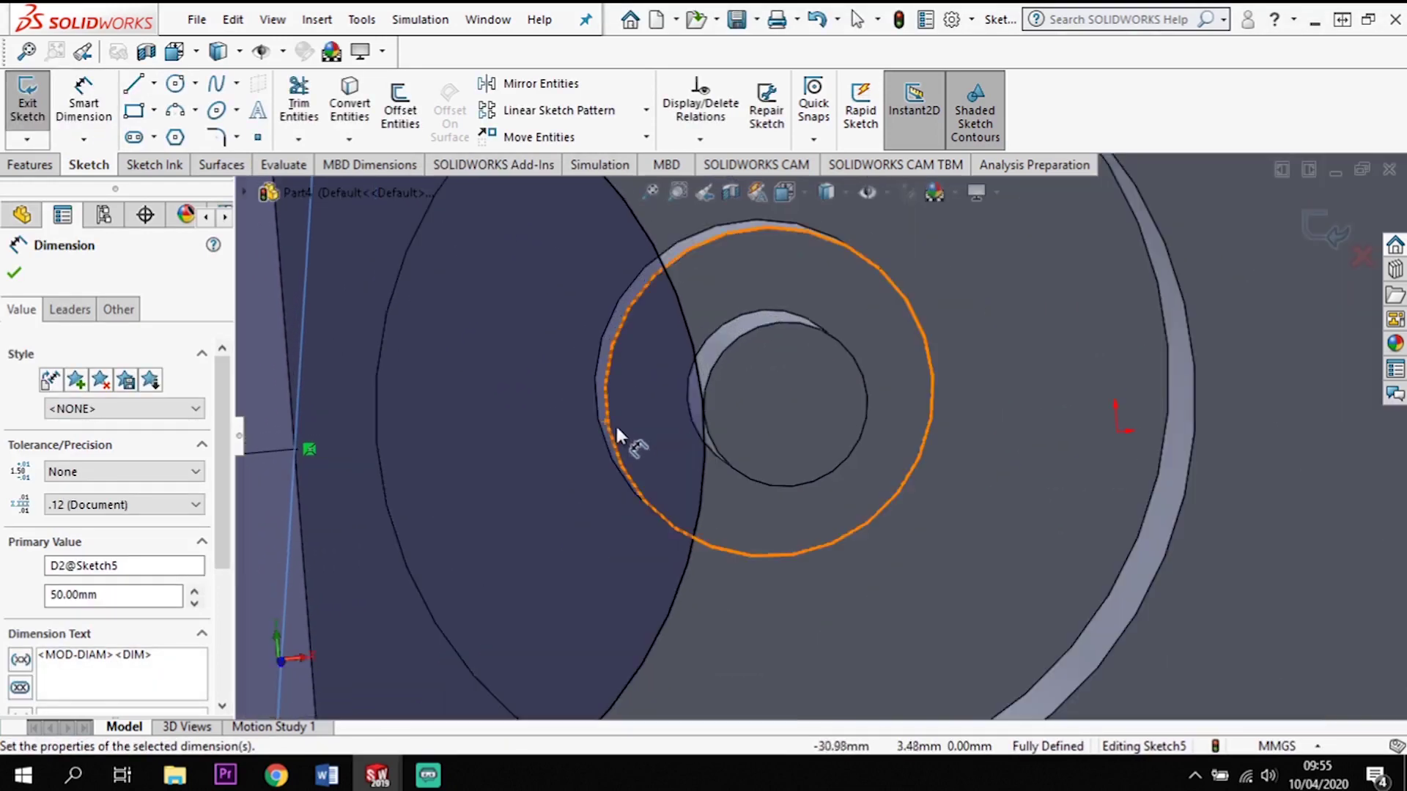
pyautogui.scroll(6, 683, 476)
pyautogui.moveTo(673, 547); pyautogui.dragTo(710, 572, button='middle')
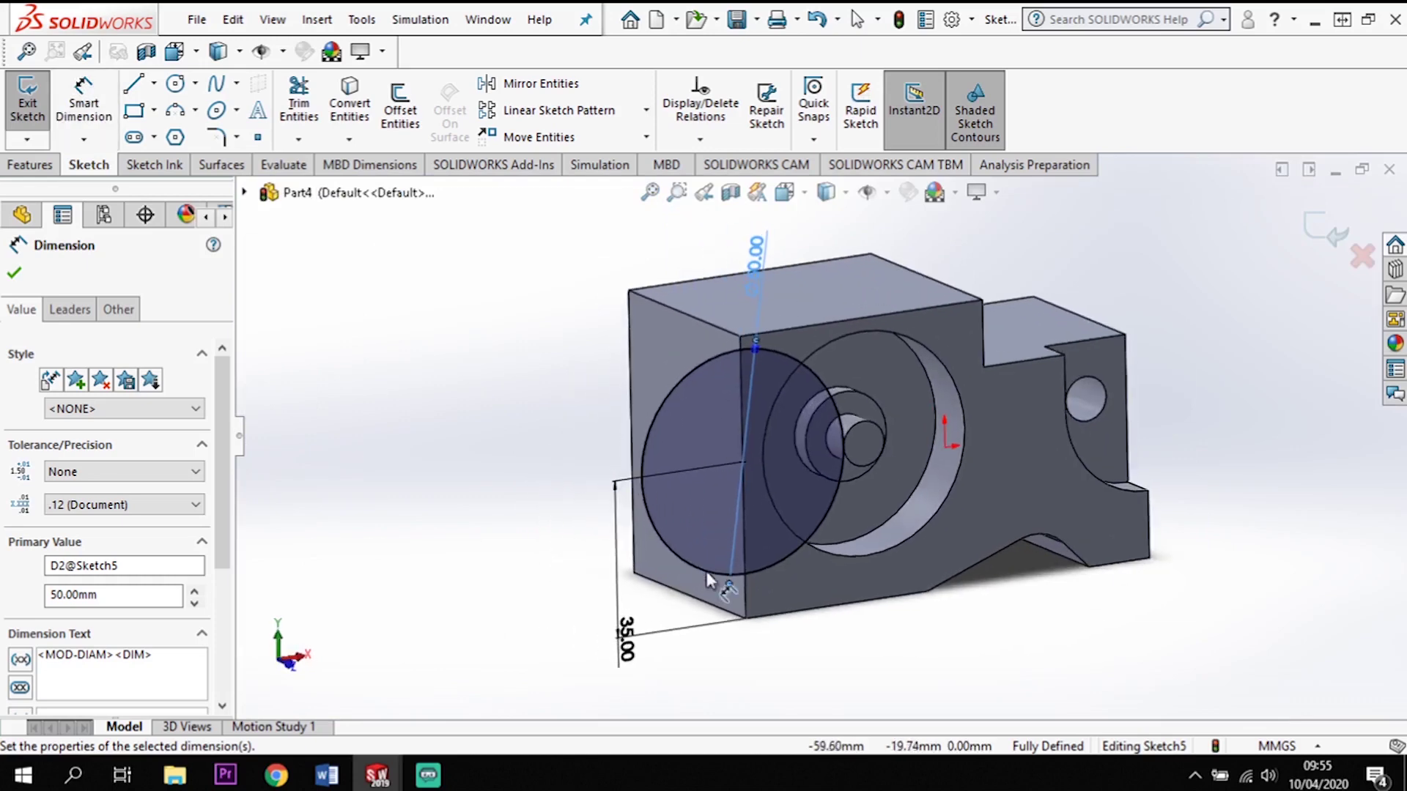
pyautogui.click(30, 167)
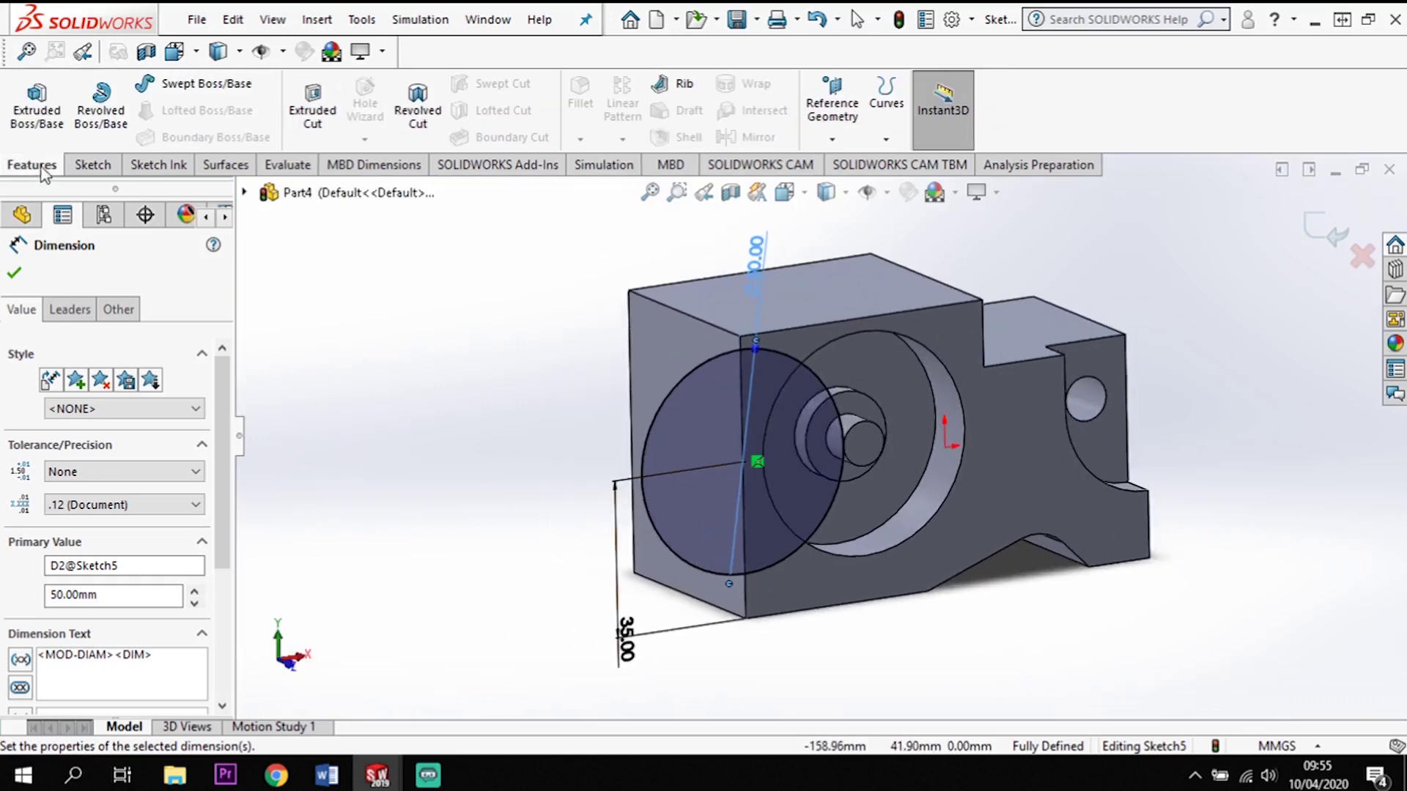
pyautogui.click(312, 106)
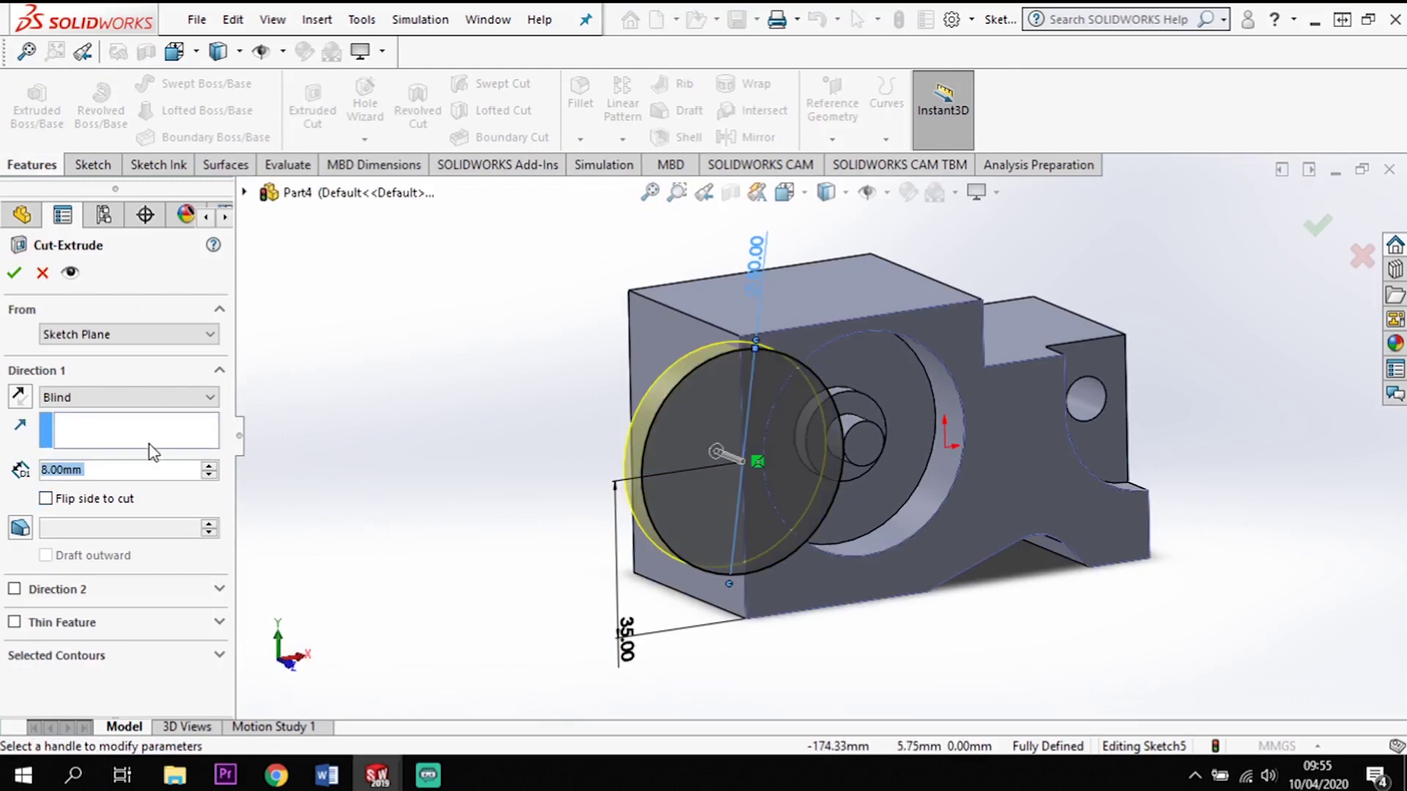
pyautogui.click(148, 399)
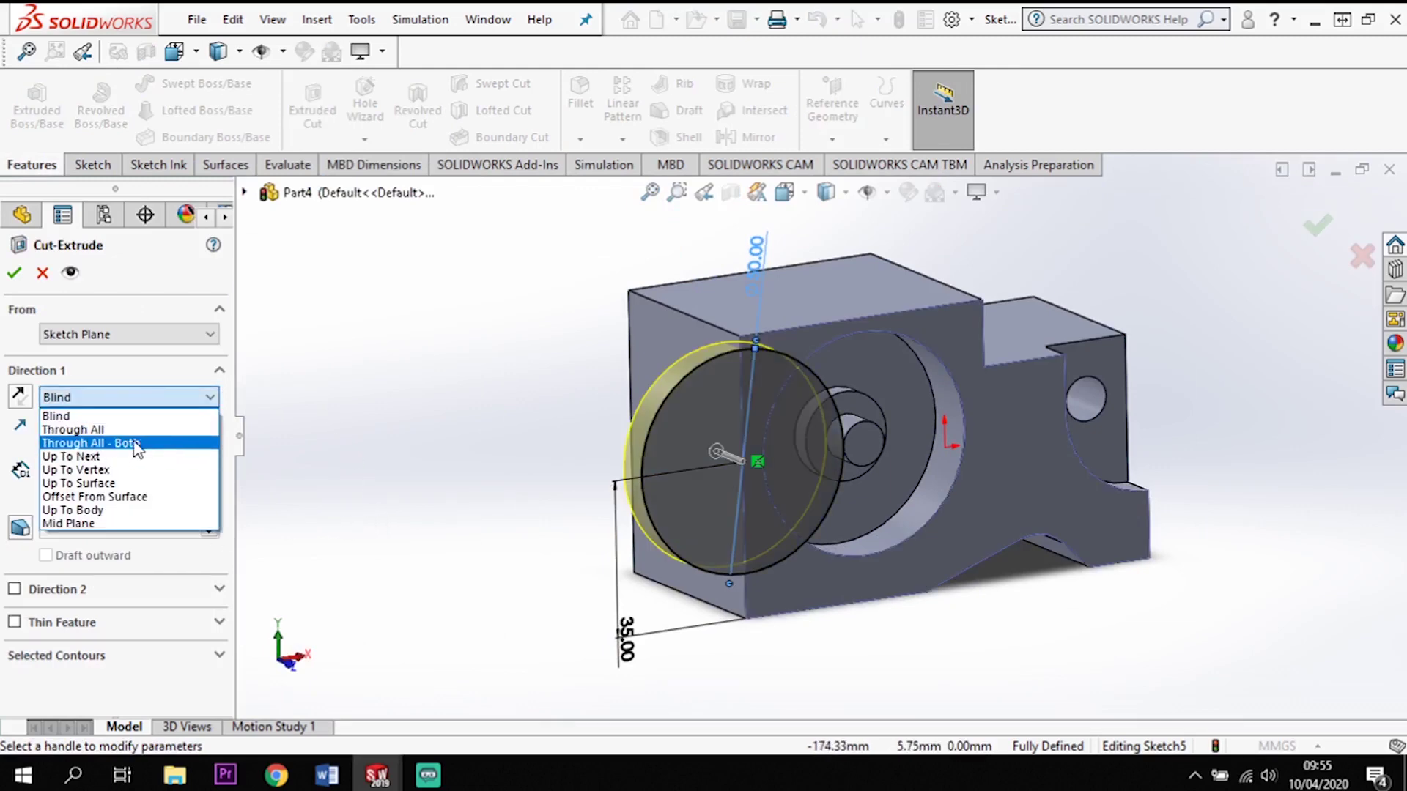
pyautogui.click(132, 430)
pyautogui.click(14, 273)
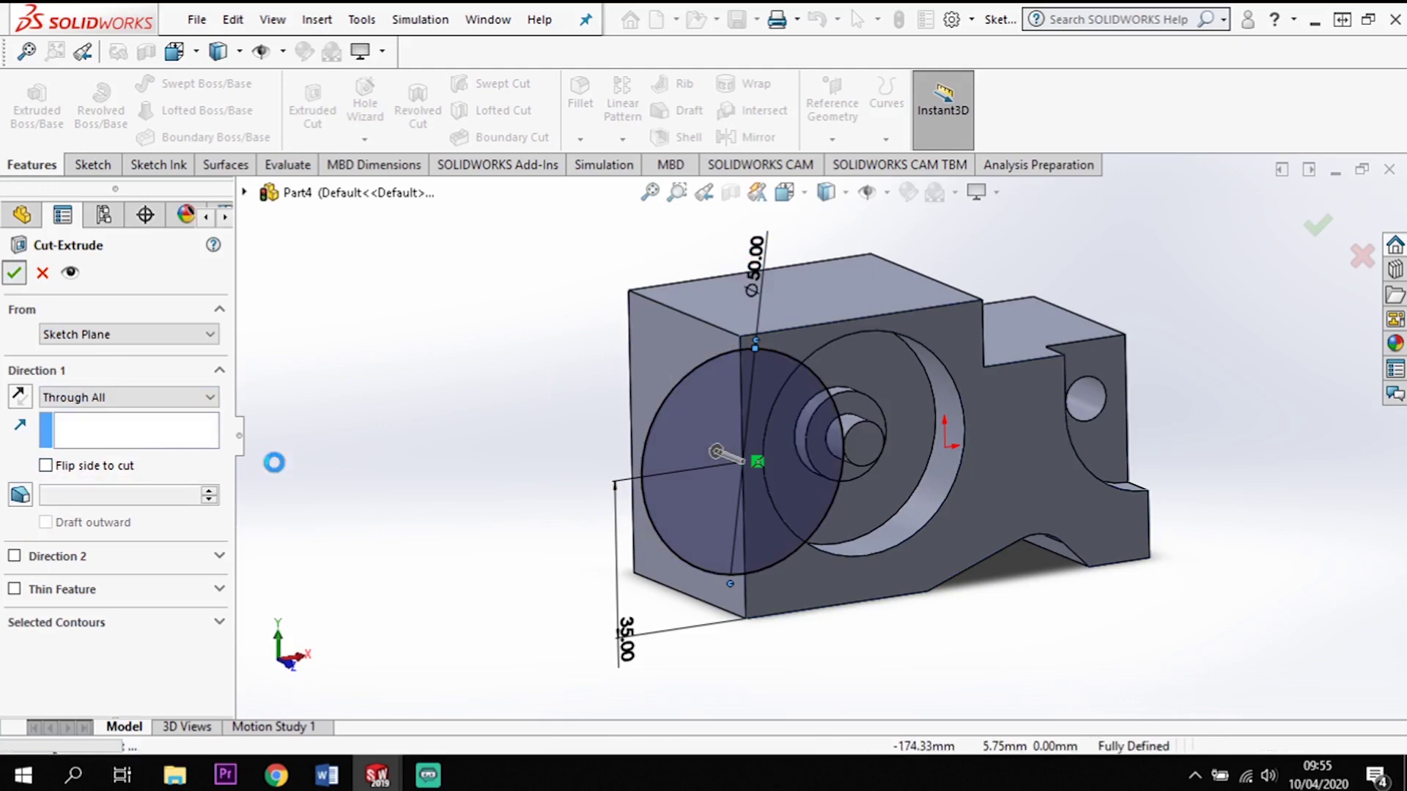
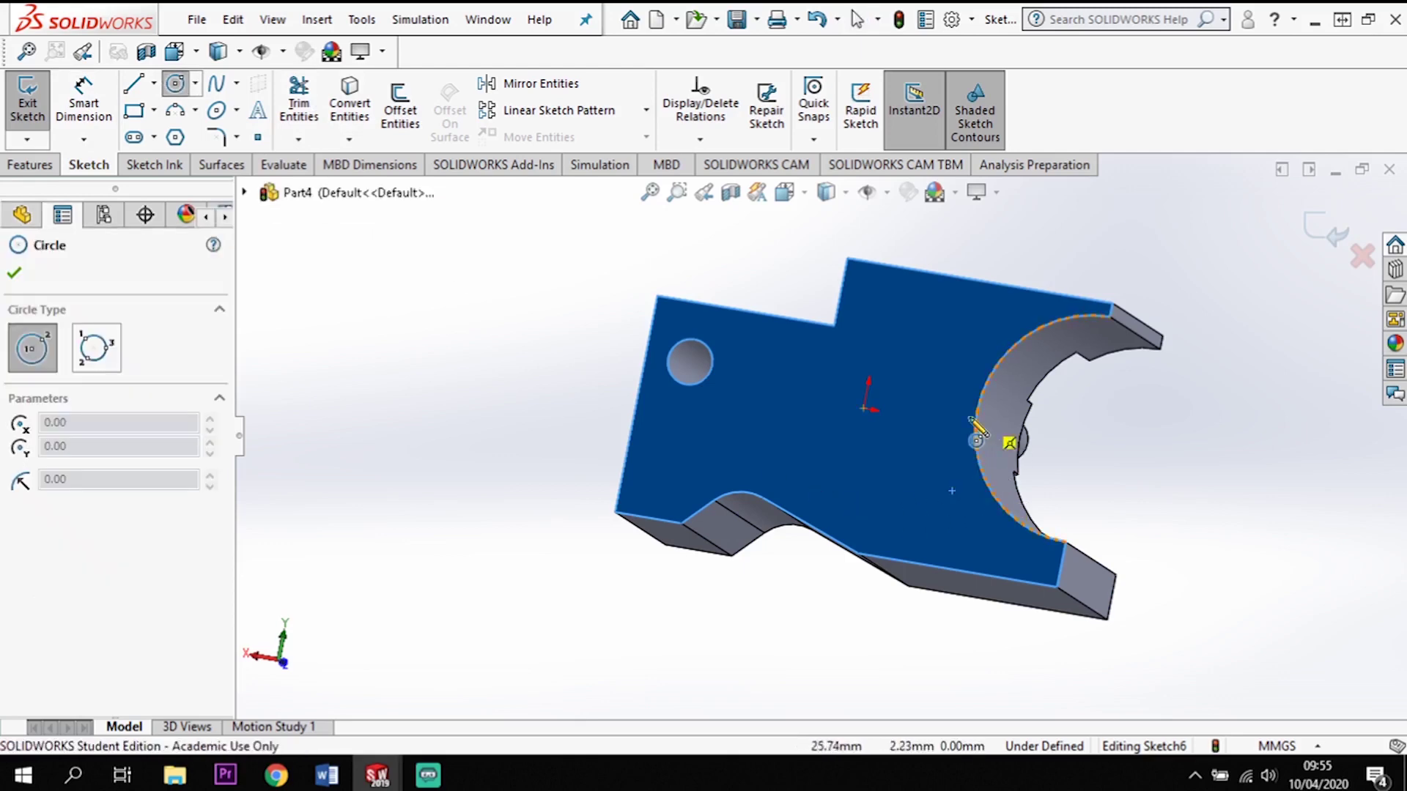
# - Sketch a circle on the back face that overlaps the edge of the large semicircular cutout
pyautogui.click(959, 461)
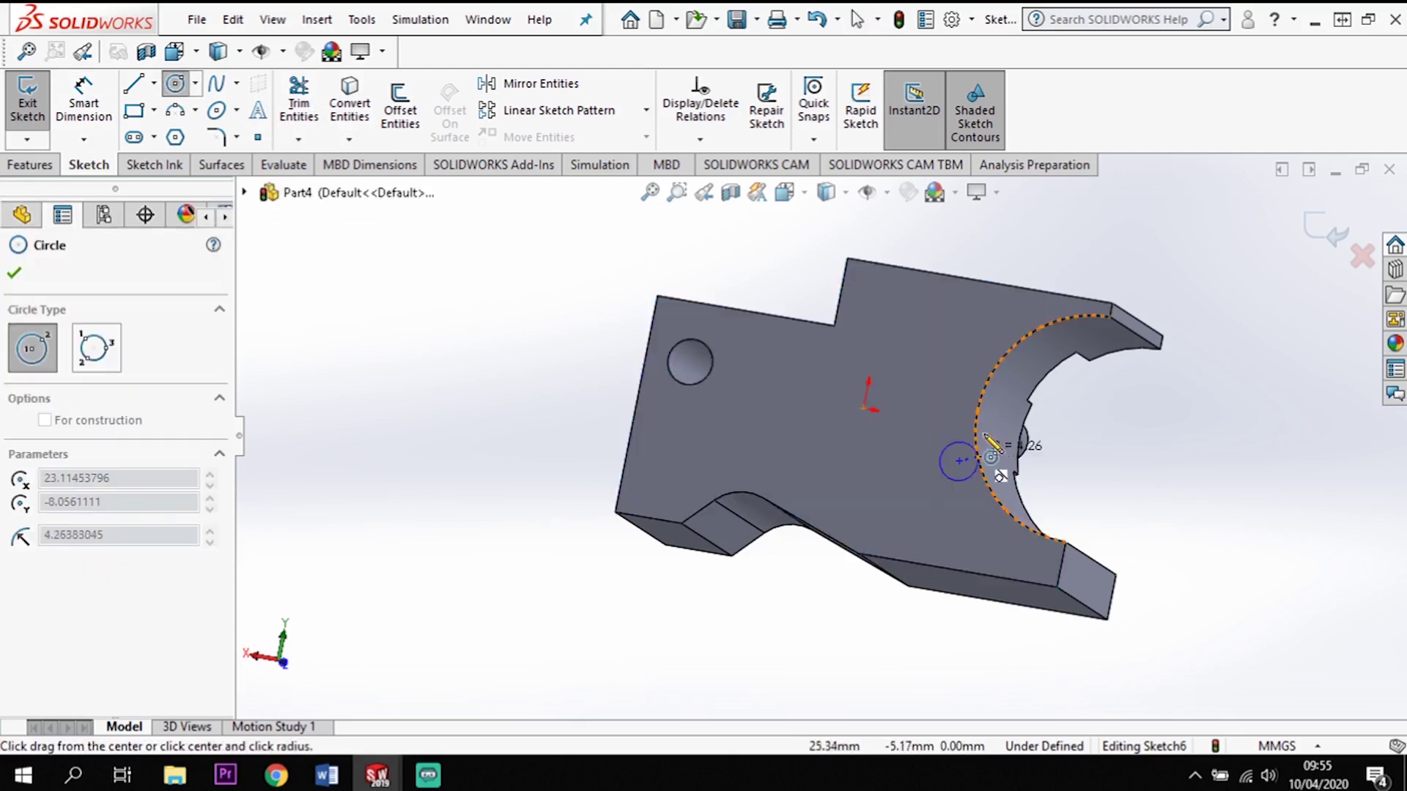
pyautogui.click(952, 546)
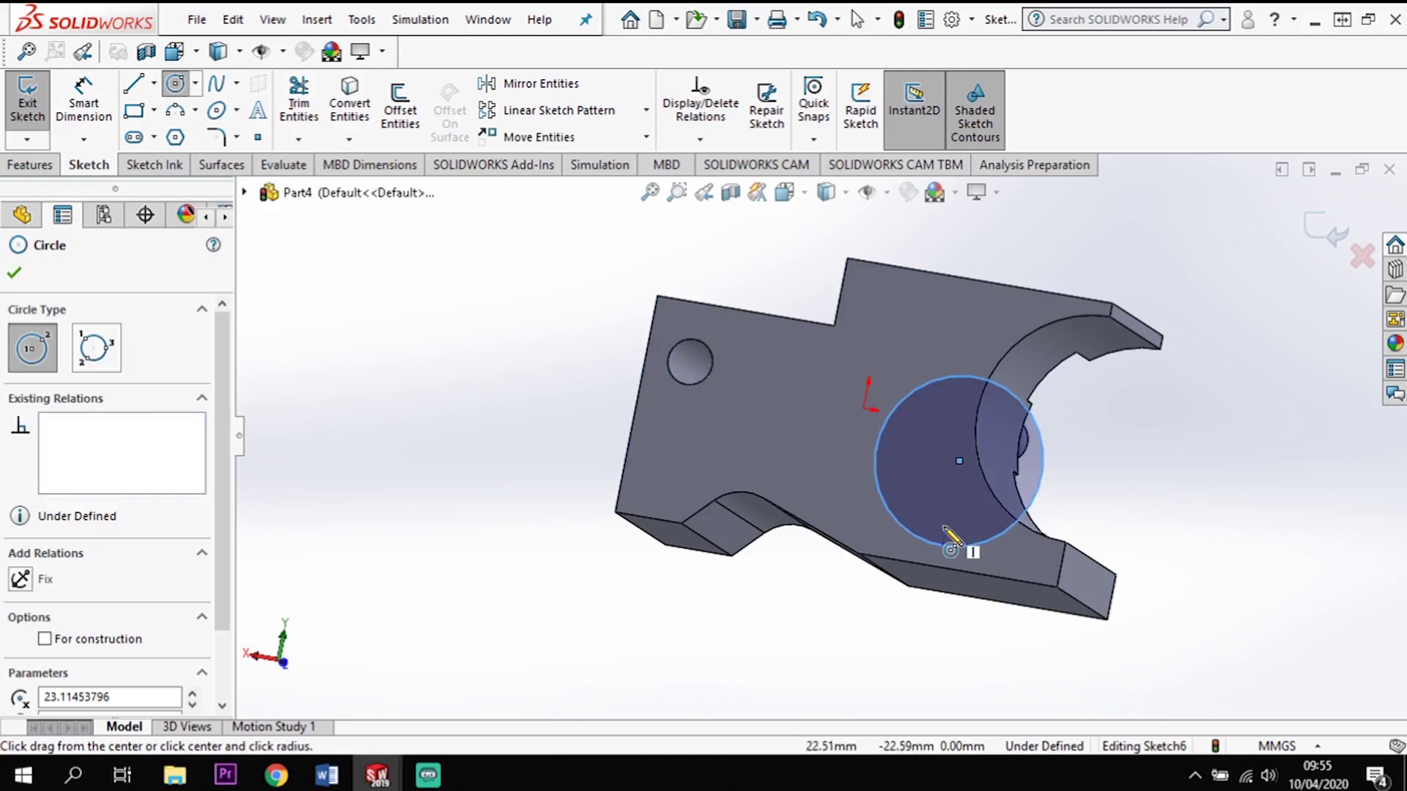
pyautogui.press('Escape')
# - Dimension the back-face circle's centre 35 mm above the back face's bottom edge
pyautogui.click(84, 98)
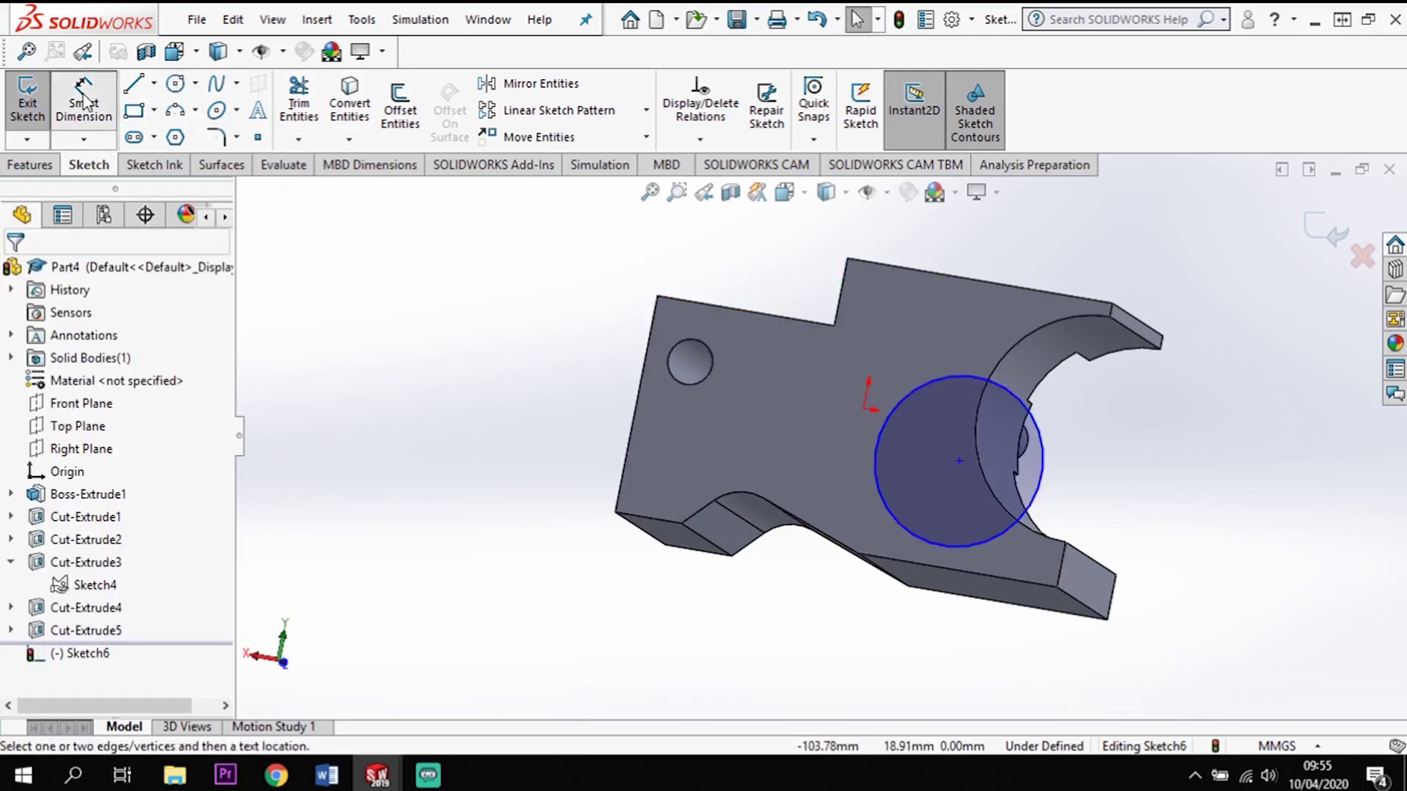
pyautogui.click(959, 460)
pyautogui.click(1020, 582)
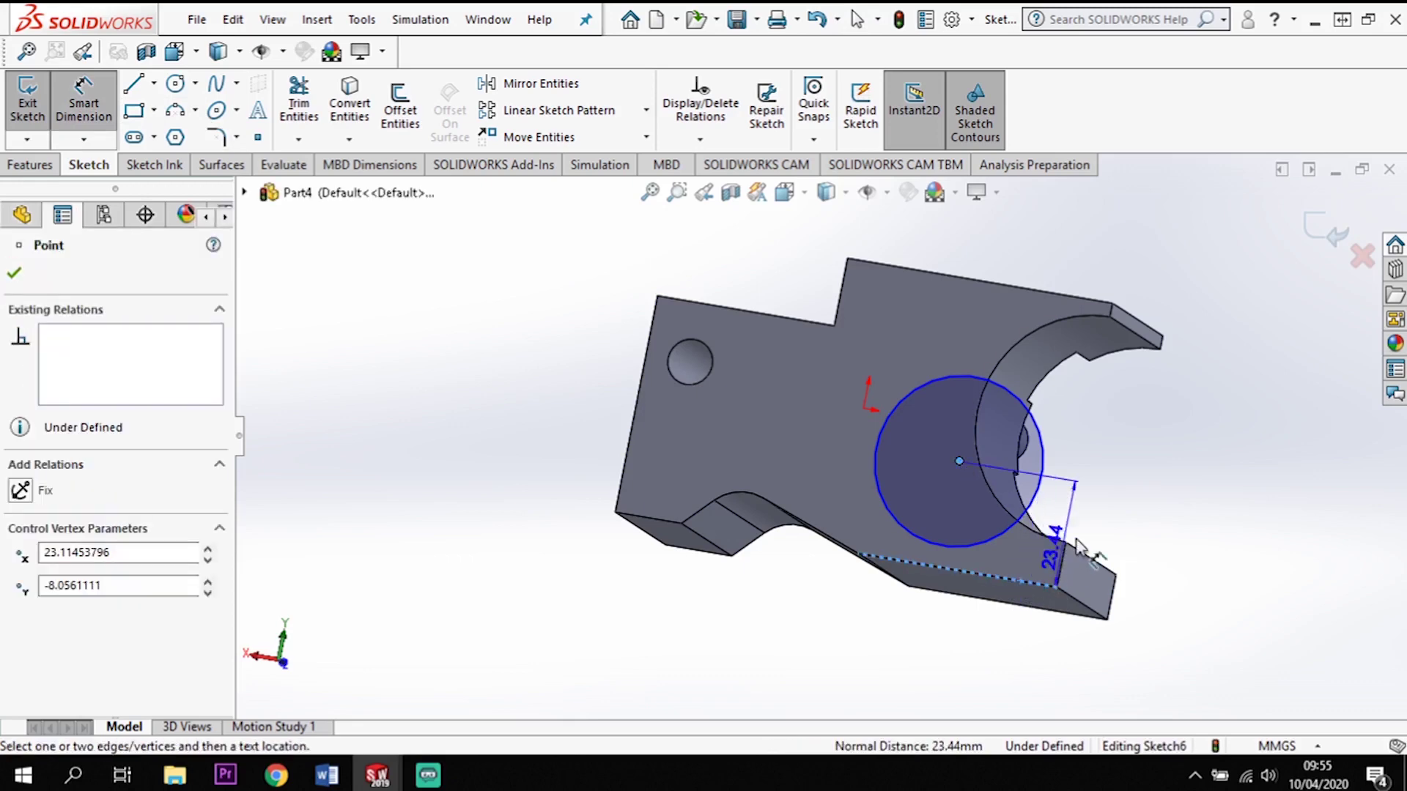
pyautogui.click(1182, 558)
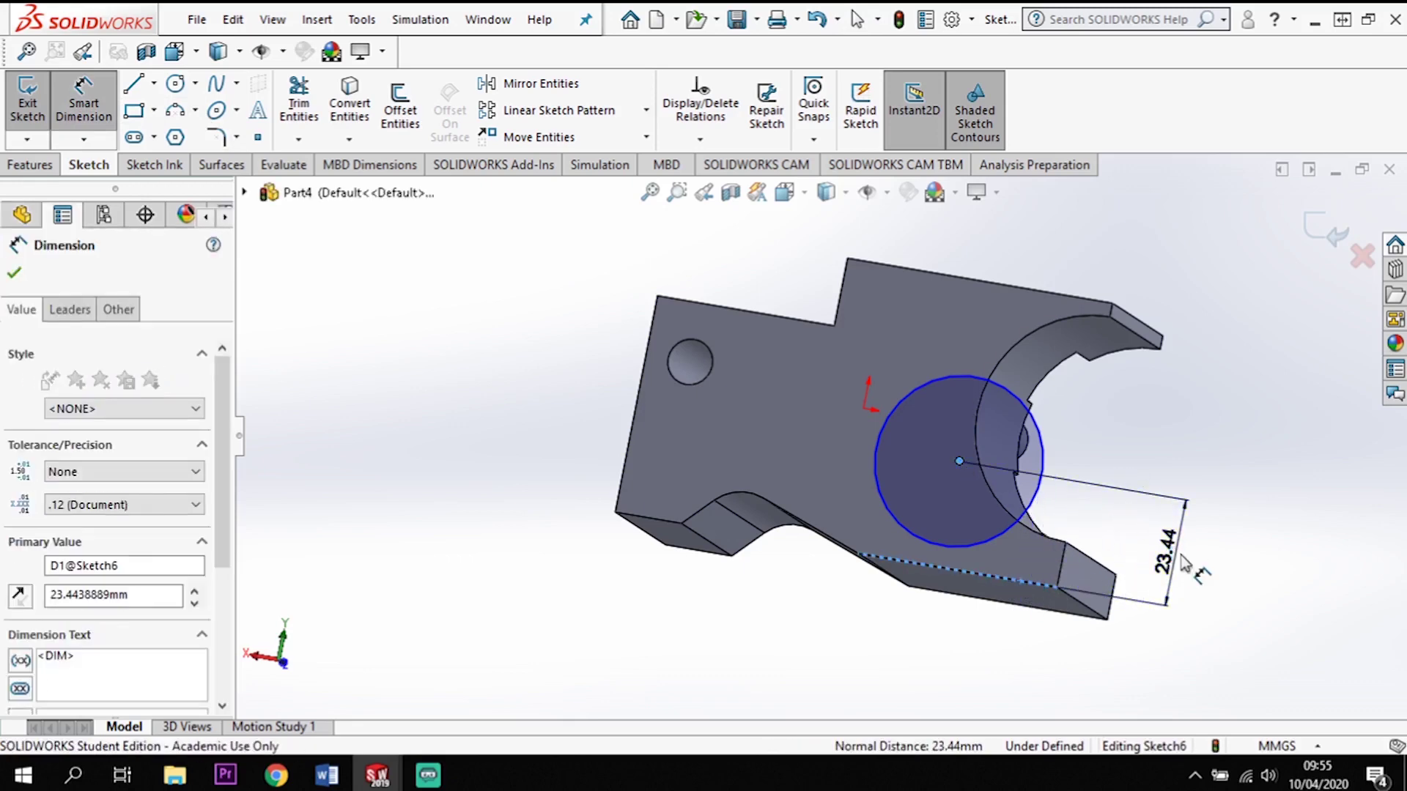
pyautogui.write('35')
pyautogui.press('Return')
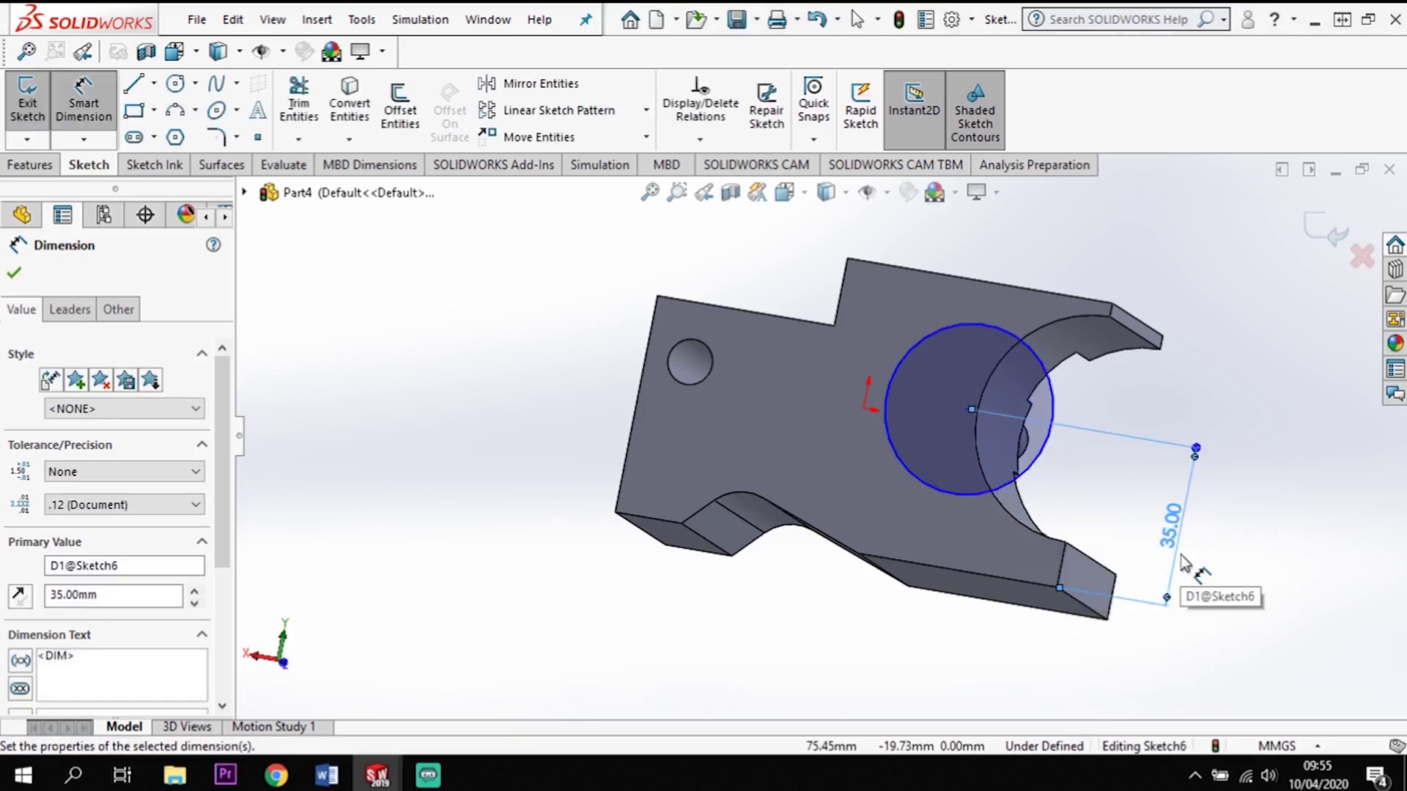
pyautogui.press('Escape')
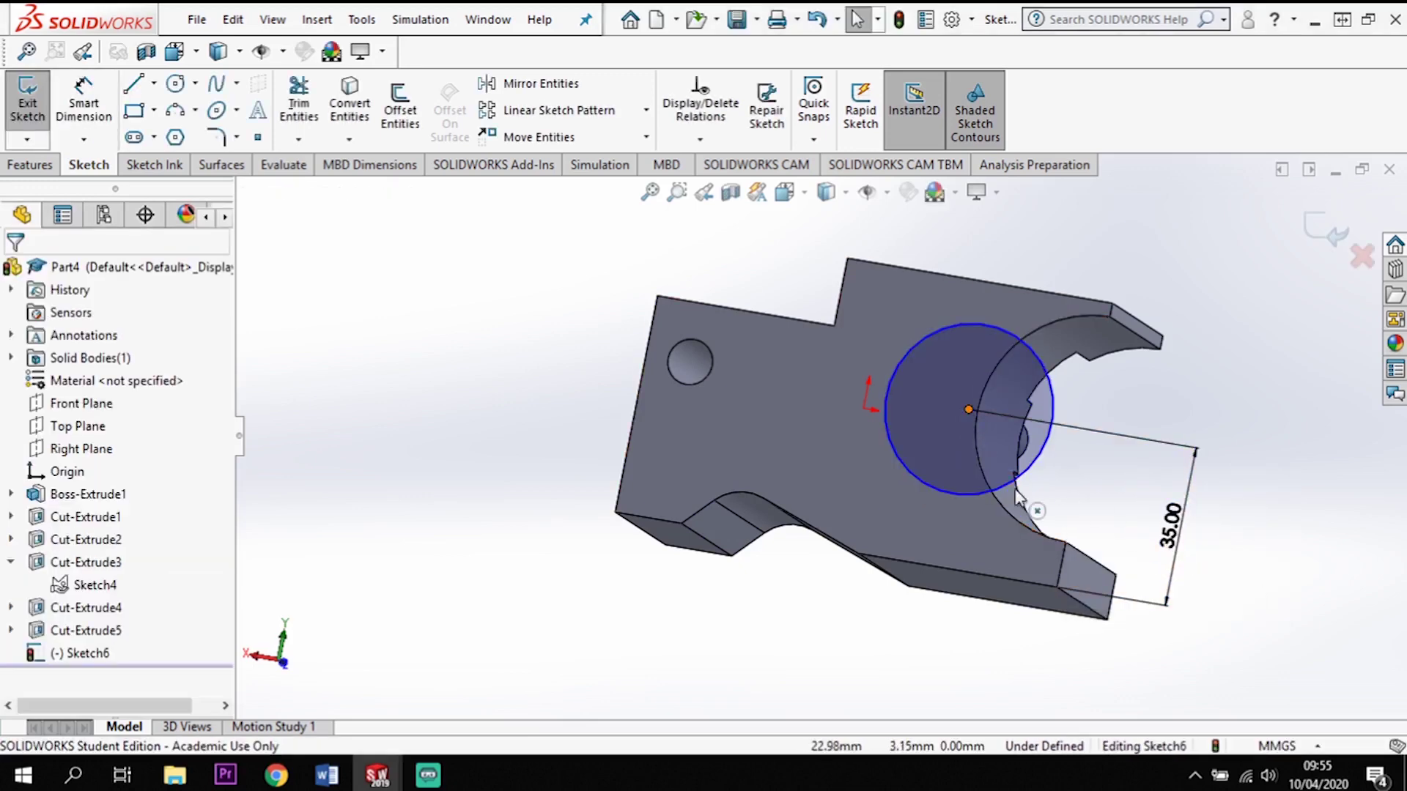
pyautogui.press('Escape')
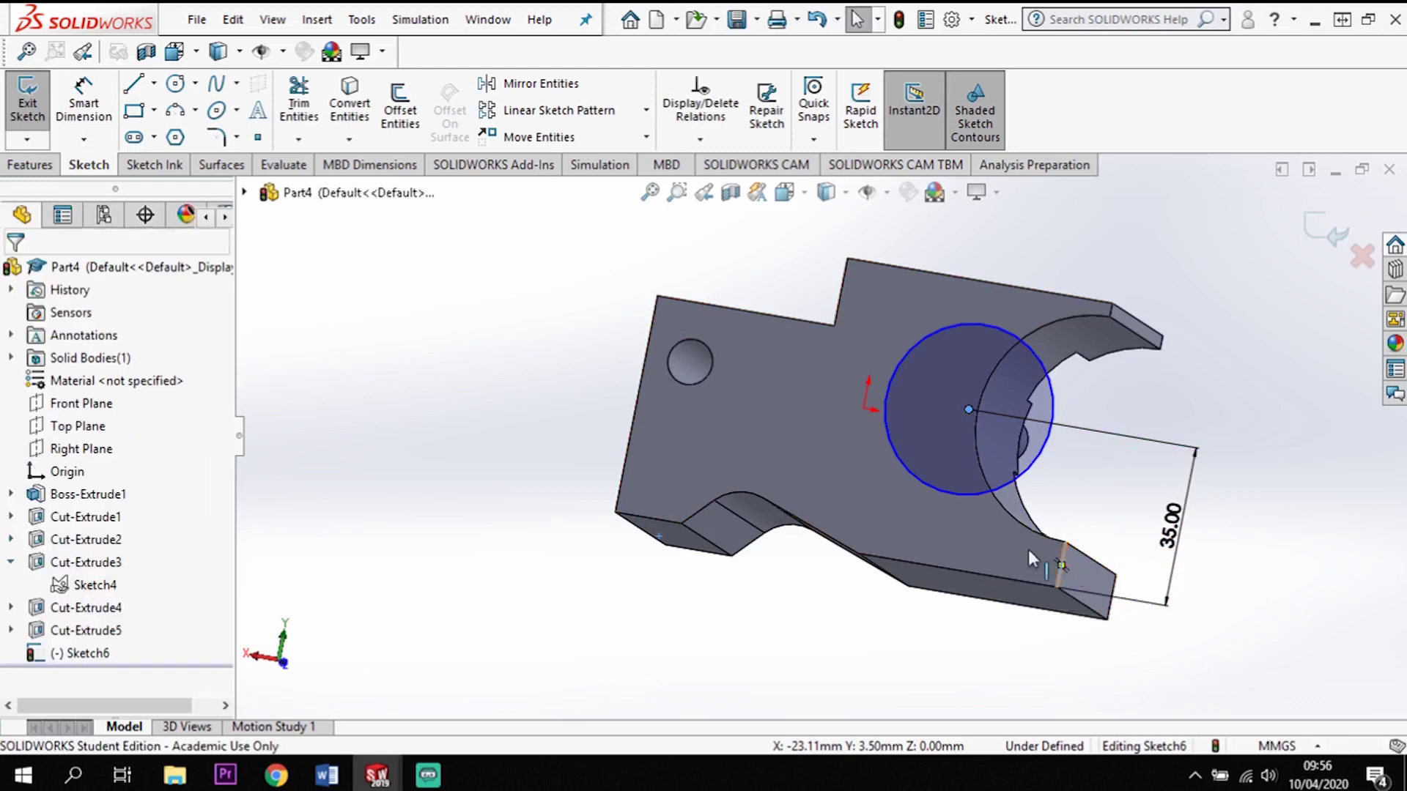
pyautogui.keyDown('ctrl'); pyautogui.click(1060, 565); pyautogui.keyUp('ctrl')
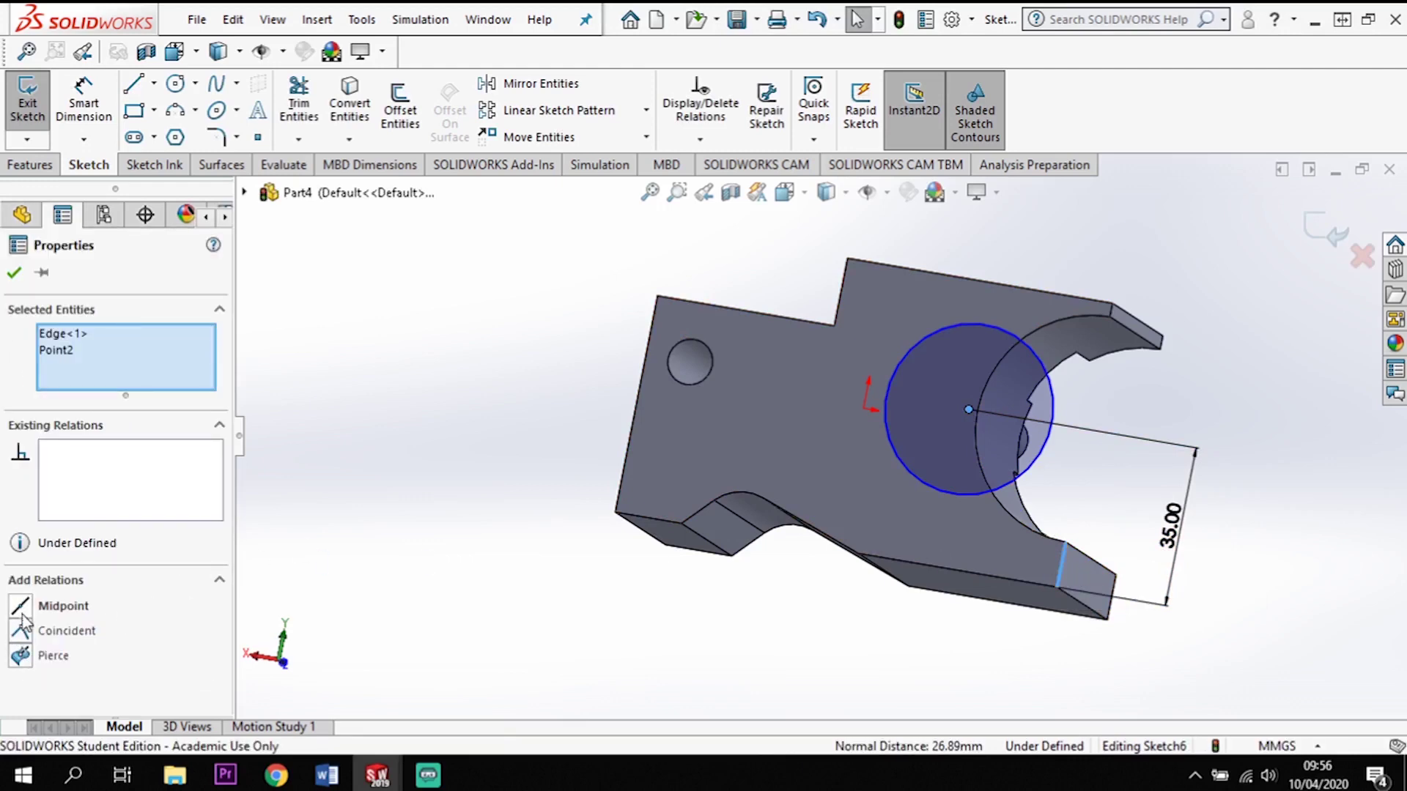
pyautogui.click(20, 656)
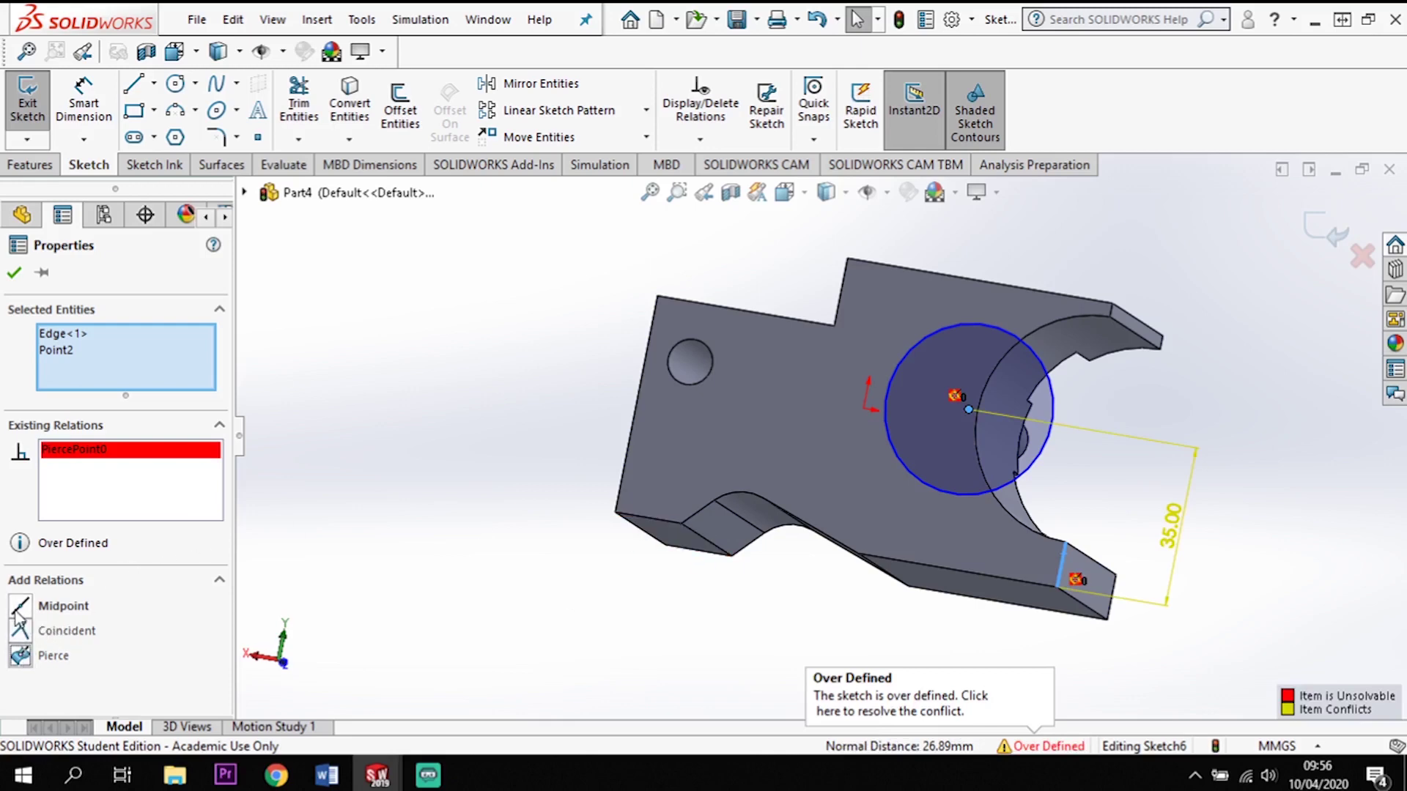
pyautogui.click(76, 450)
pyautogui.press('Delete')
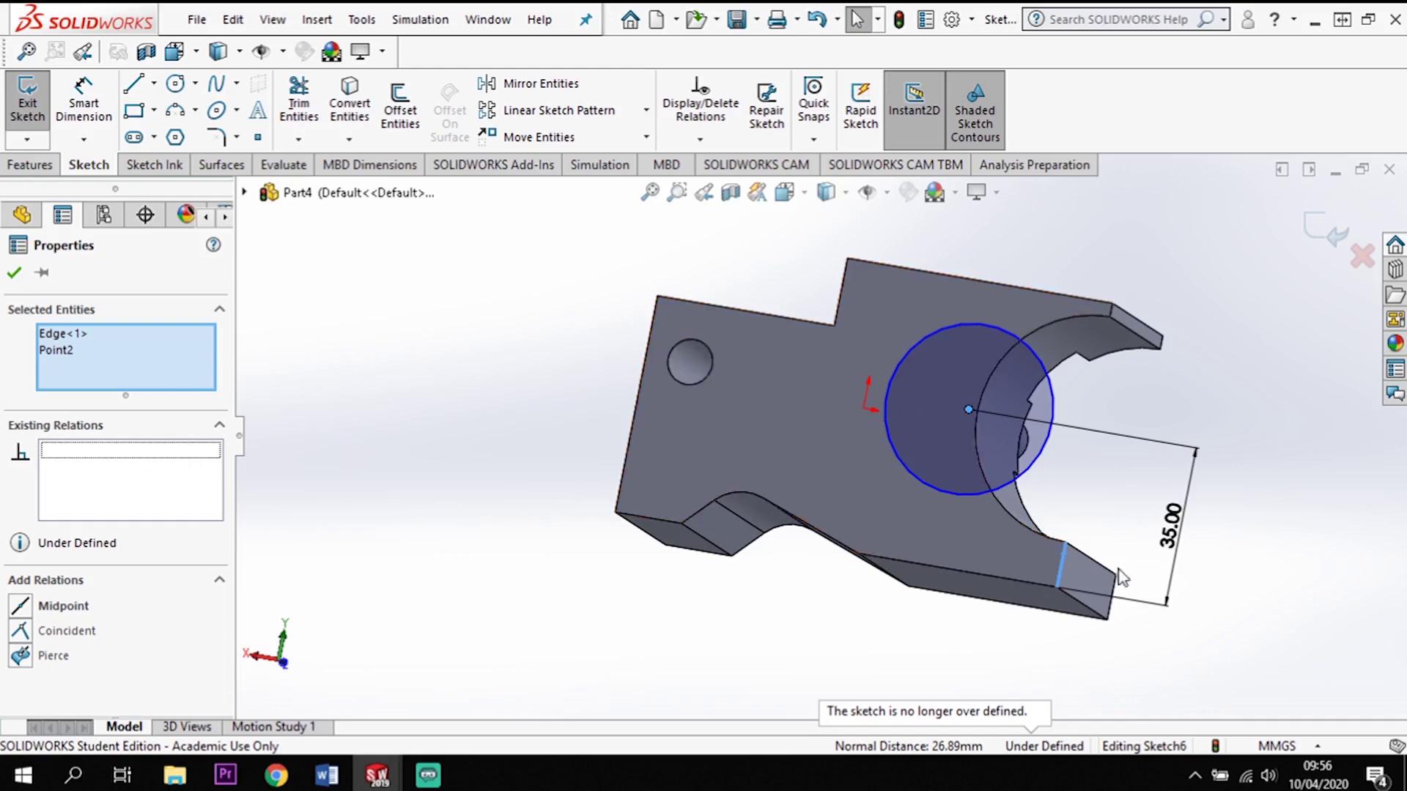
# - Align the back-face circle's centre vertically with the lower end corner of the back face using a Vertical relation
pyautogui.click(1216, 577)
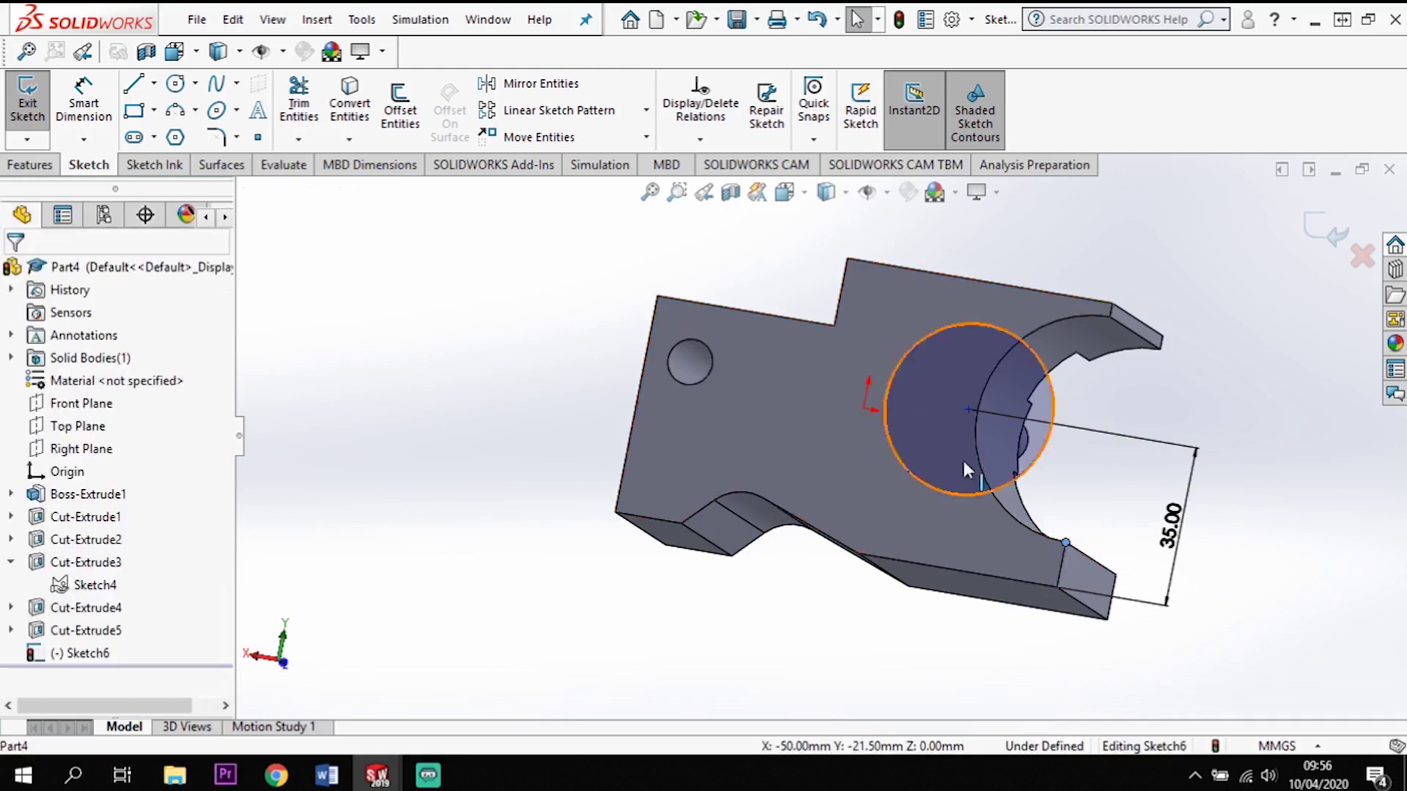
pyautogui.click(969, 409)
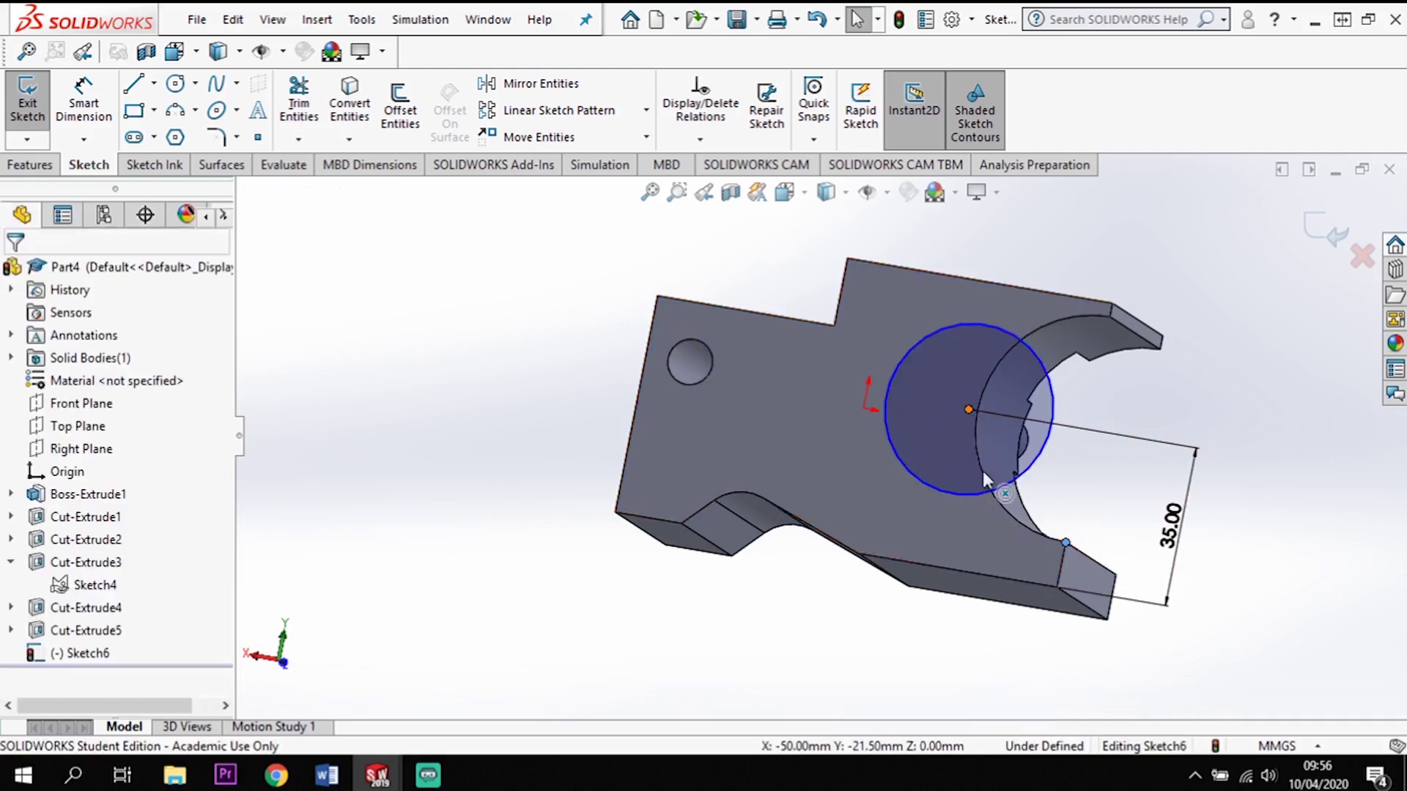
pyautogui.keyDown('ctrl'); pyautogui.click(1057, 586); pyautogui.keyUp('ctrl')
pyautogui.click(1131, 628)
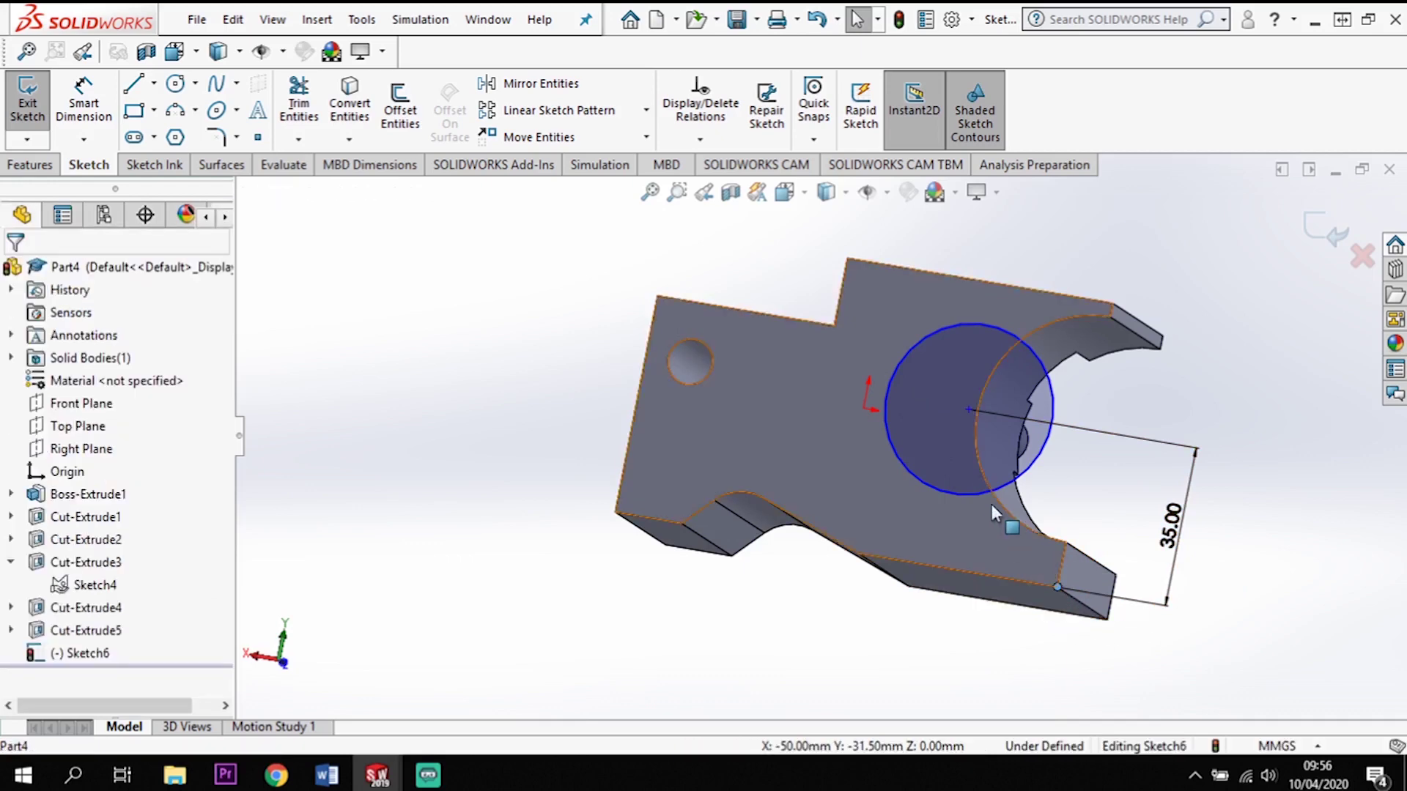
pyautogui.click(968, 409)
pyautogui.keyDown('ctrl'); pyautogui.click(1057, 586); pyautogui.keyUp('ctrl')
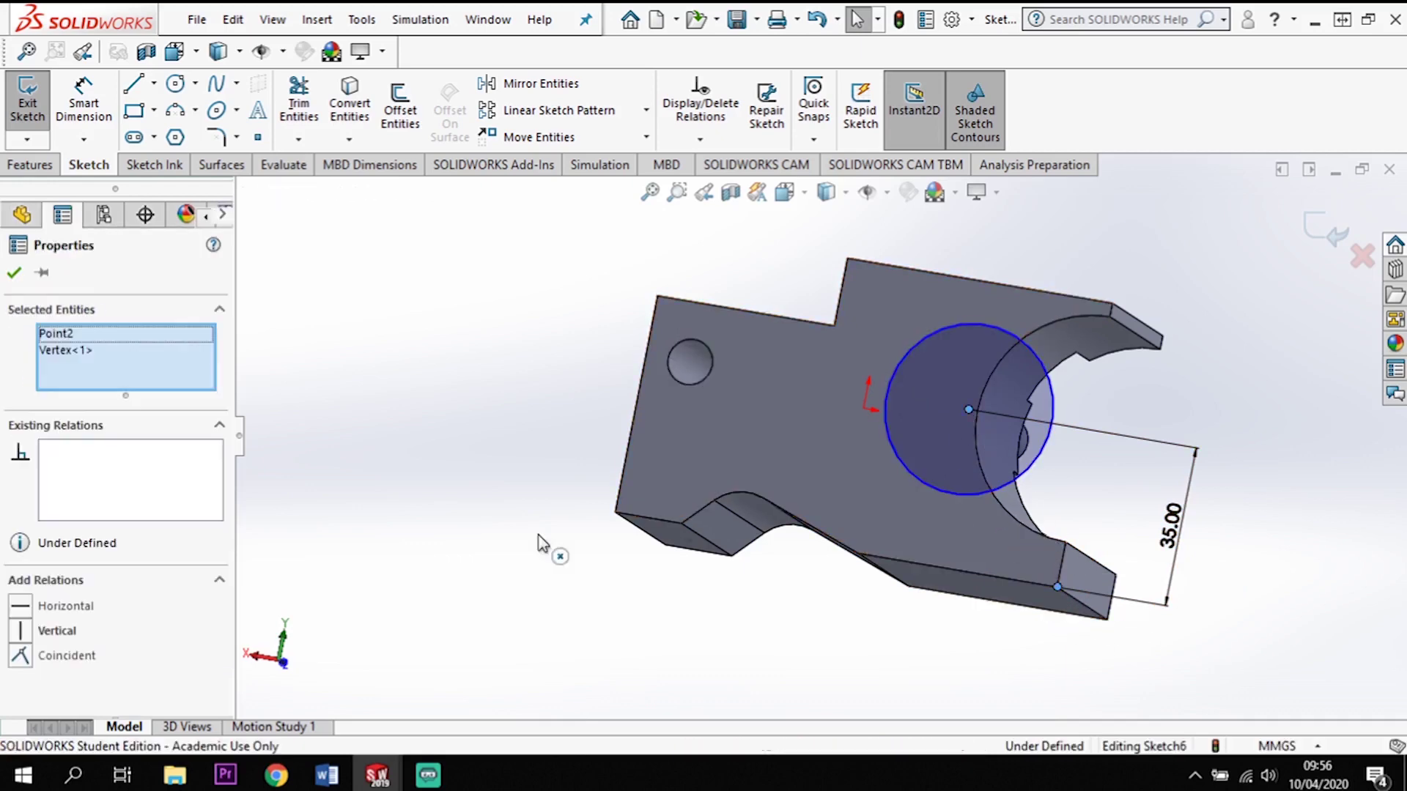
pyautogui.click(22, 636)
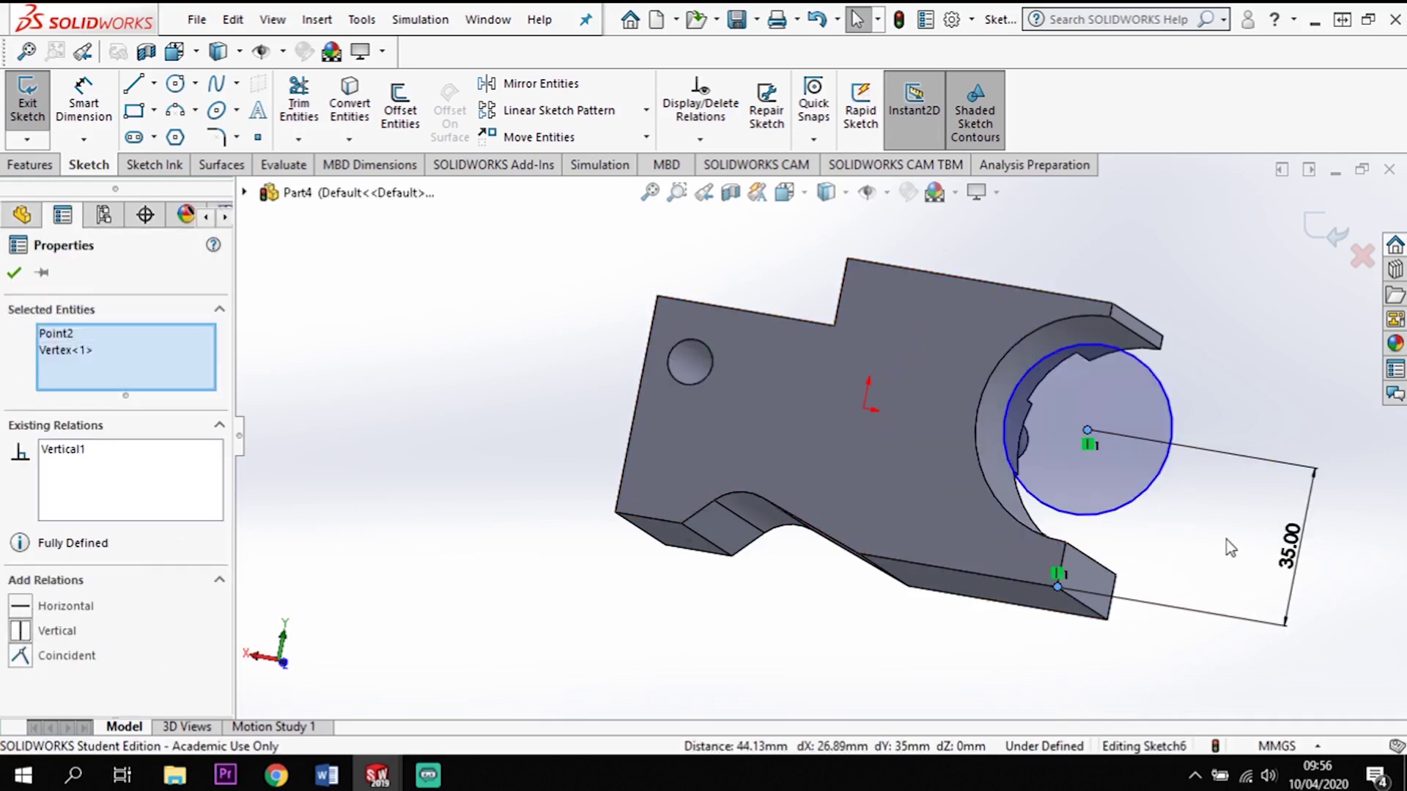
# - Dimension the back-face circle's diameter to 60 mm
pyautogui.click(84, 102)
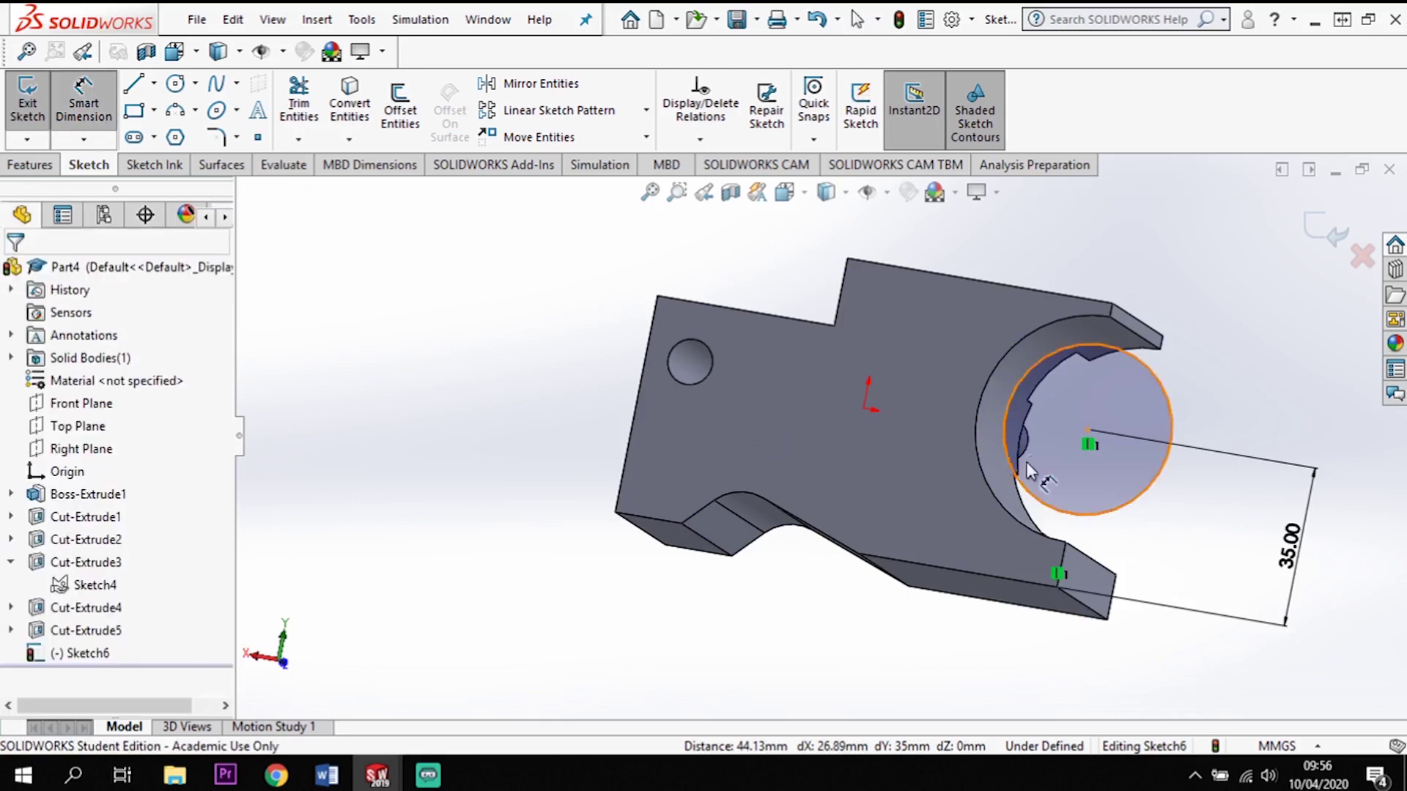
pyautogui.click(1109, 521)
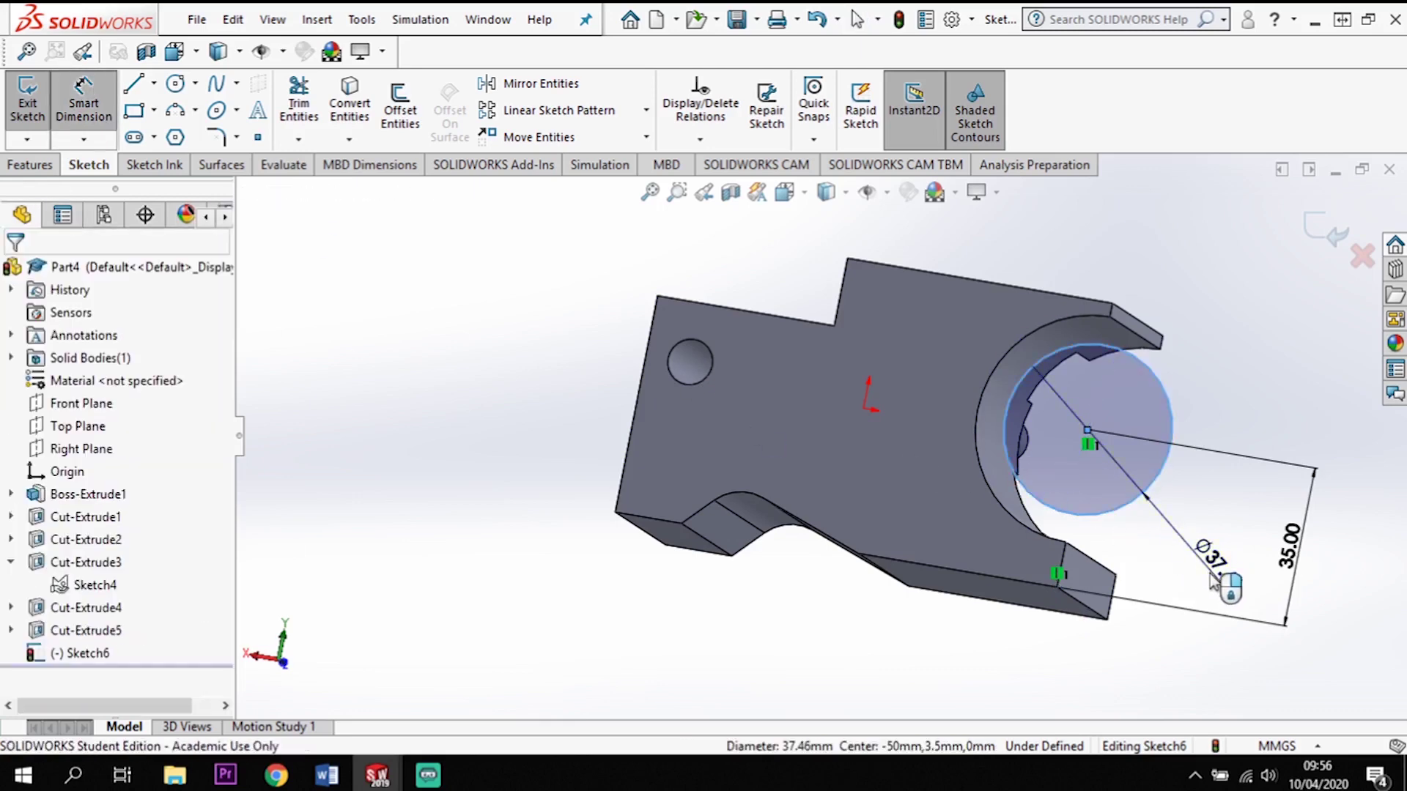
pyautogui.click(1210, 575)
pyautogui.write('60')
pyautogui.press('Return')
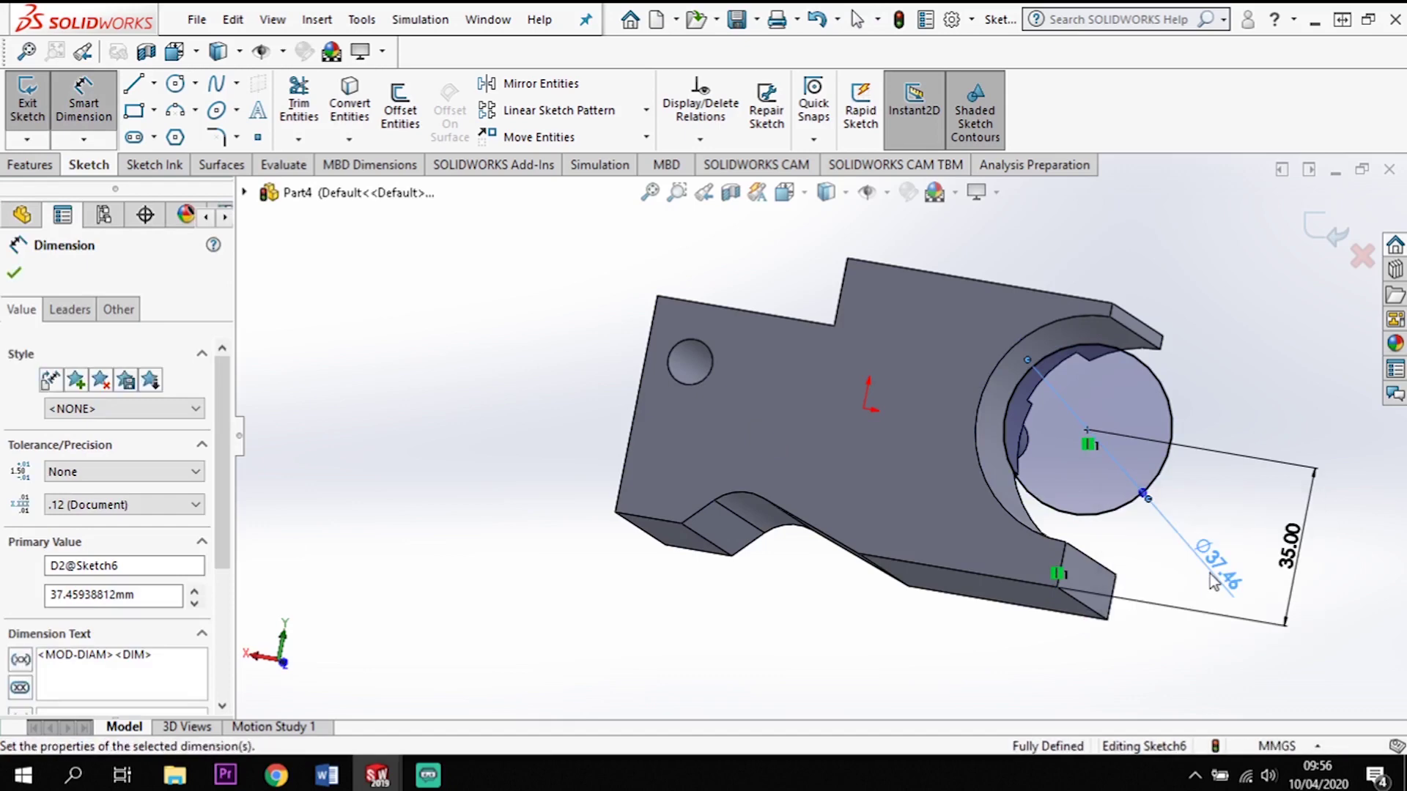
# - Sketch a line about 28 mm long from the circle's inner side quadrant point straight up to the back face's top edge
pyautogui.moveTo(1294, 623); pyautogui.dragTo(1287, 659, button='middle')
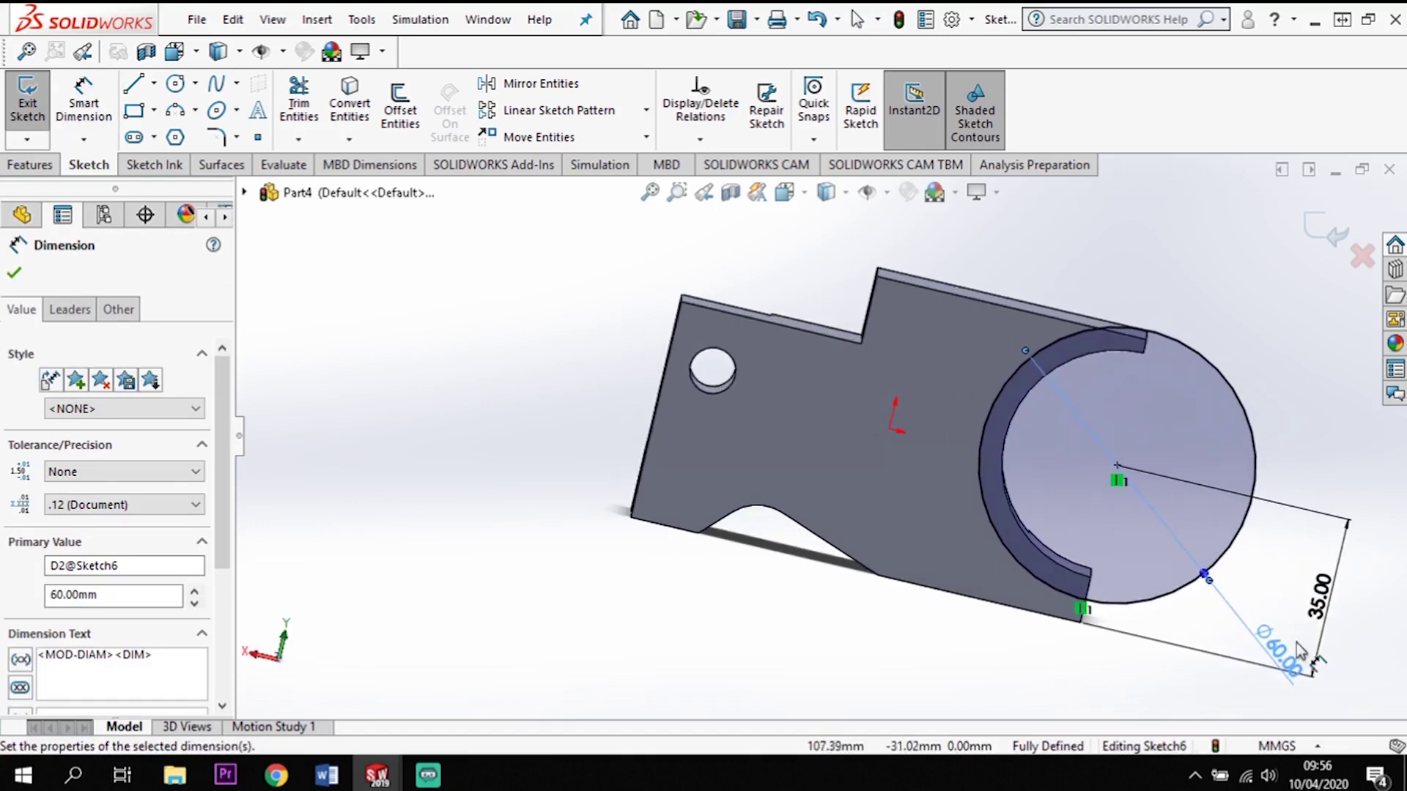
pyautogui.click(143, 84)
pyautogui.scroll(-2, 864, 241)
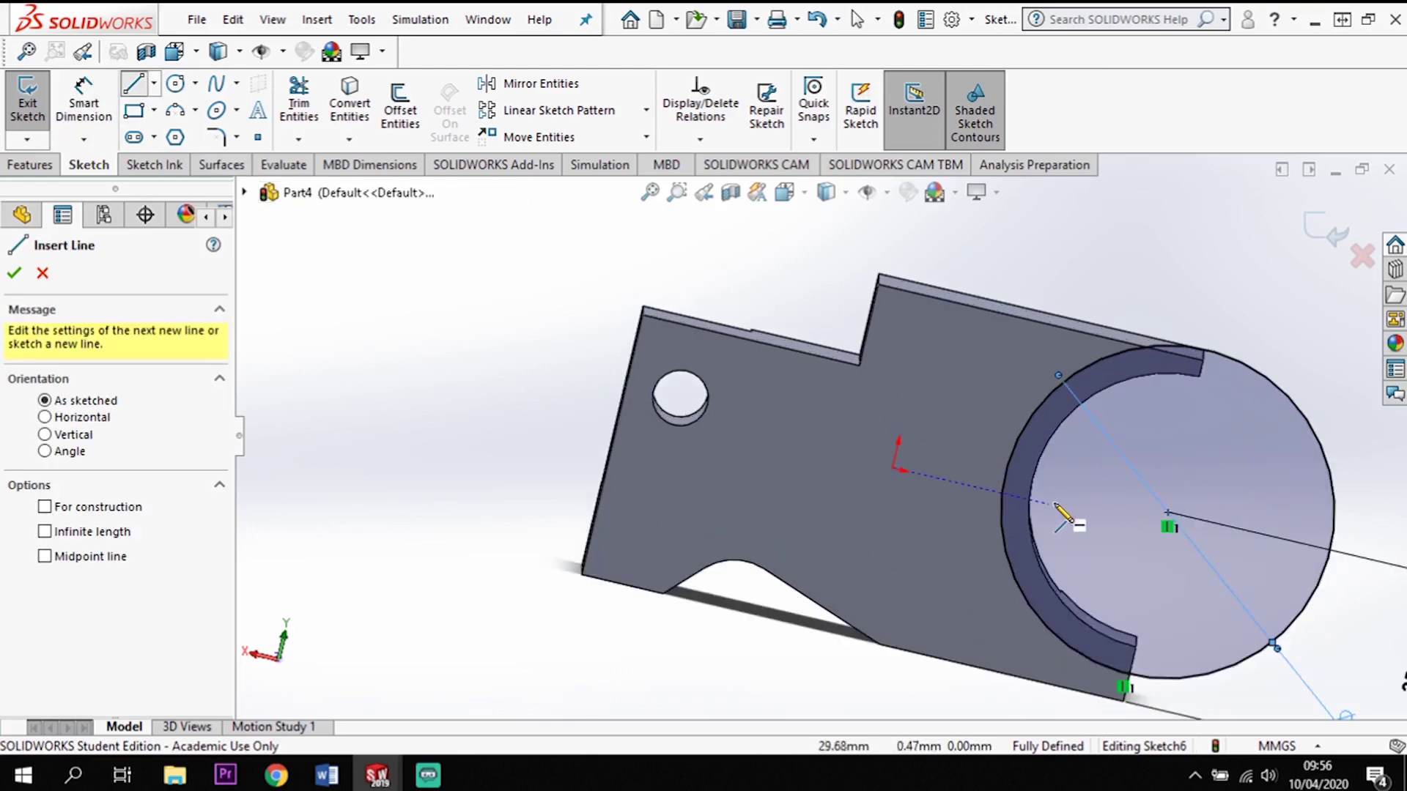
pyautogui.click(1005, 475)
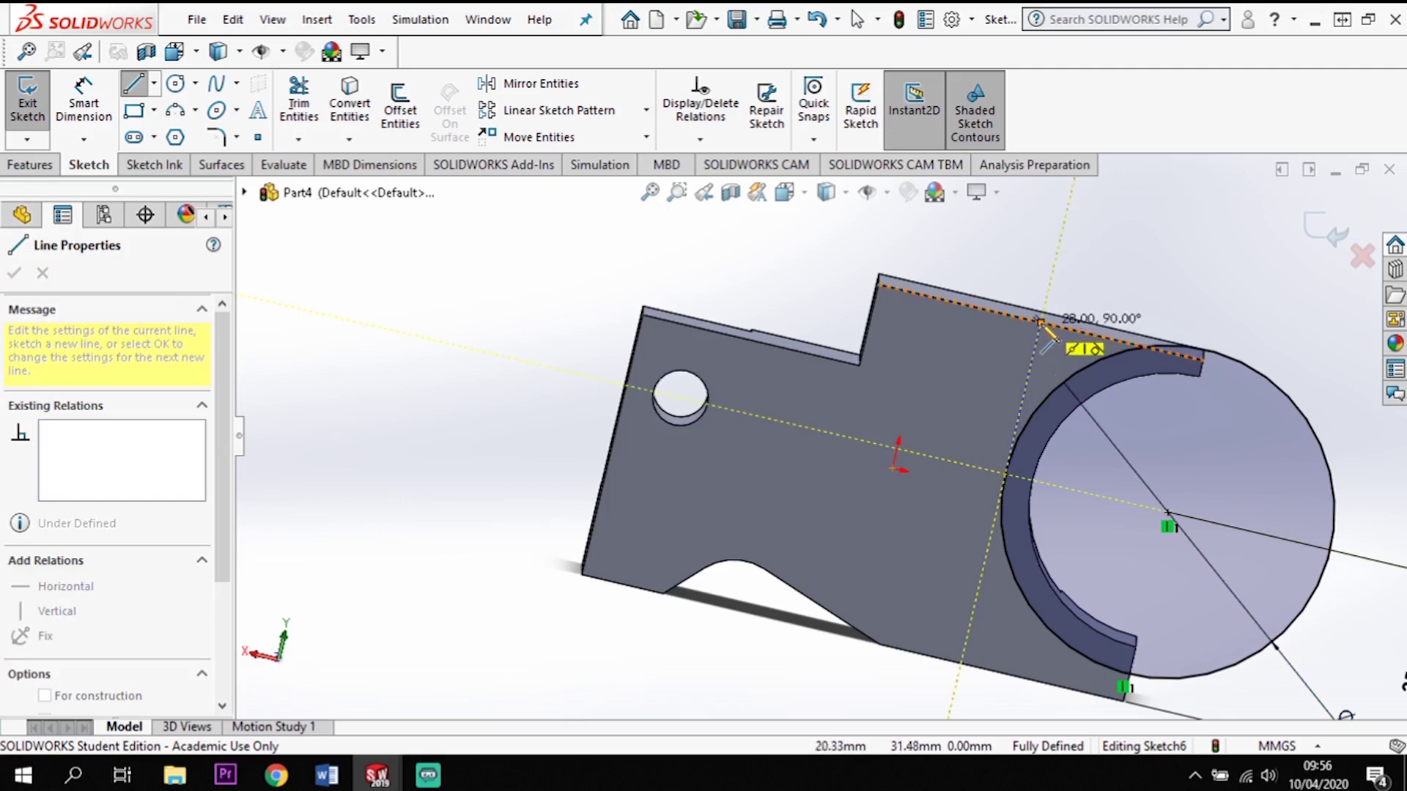
pyautogui.click(1041, 323)
pyautogui.press('Escape')
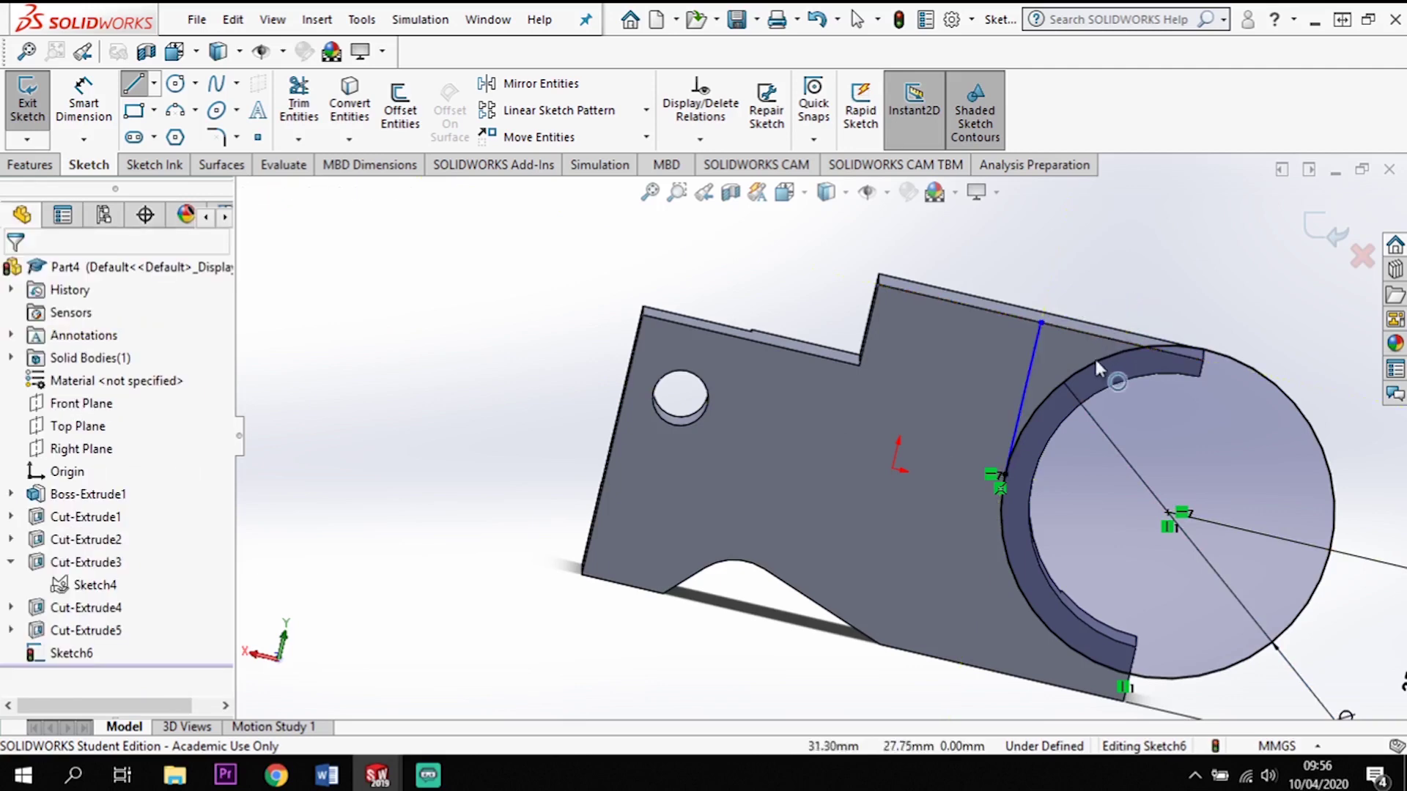
# - Make the line's upper endpoint coincident with the back face's top edge and constrain the line to be vertical
pyautogui.scroll(-2, 1093, 356)
pyautogui.click(995, 311)
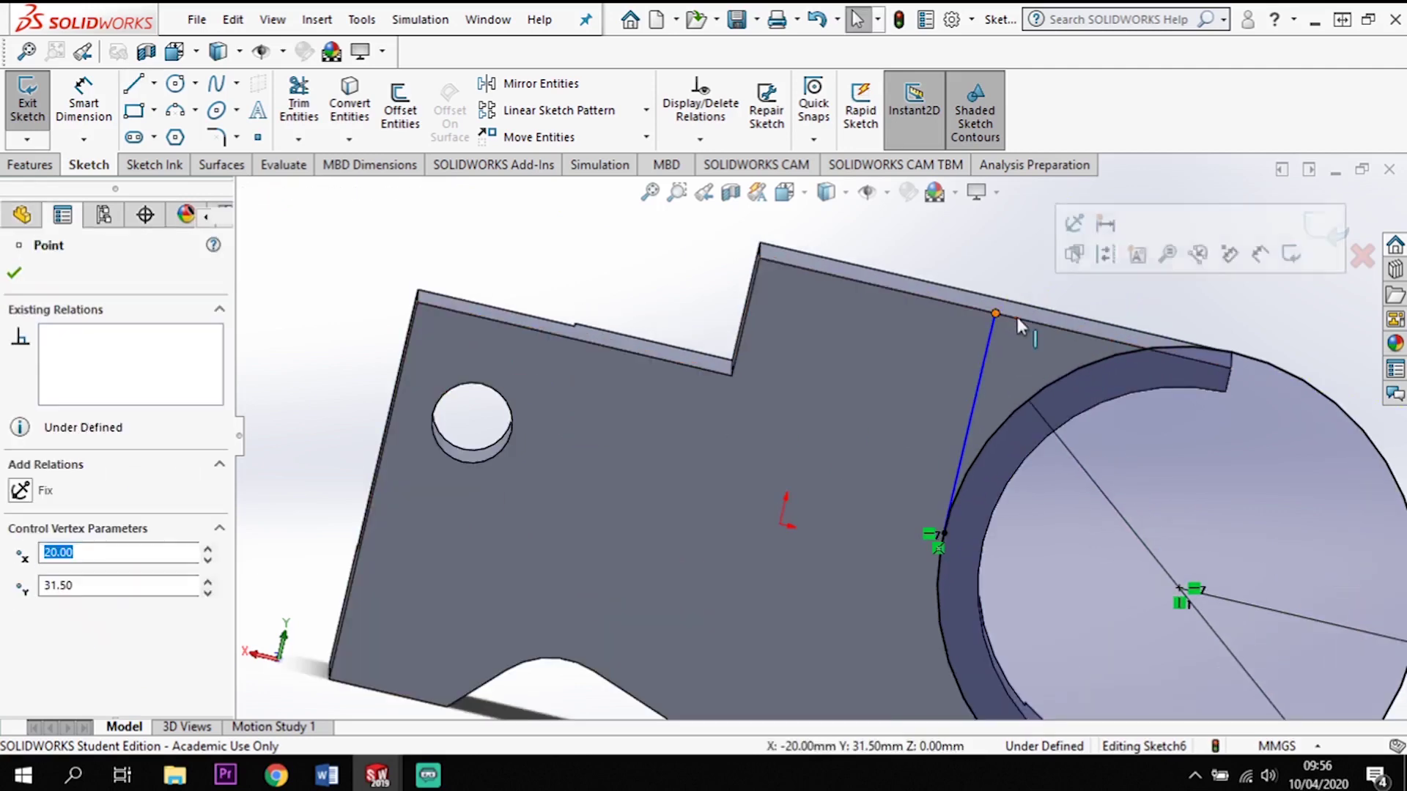
pyautogui.keyDown('ctrl'); pyautogui.click(1017, 318); pyautogui.keyUp('ctrl')
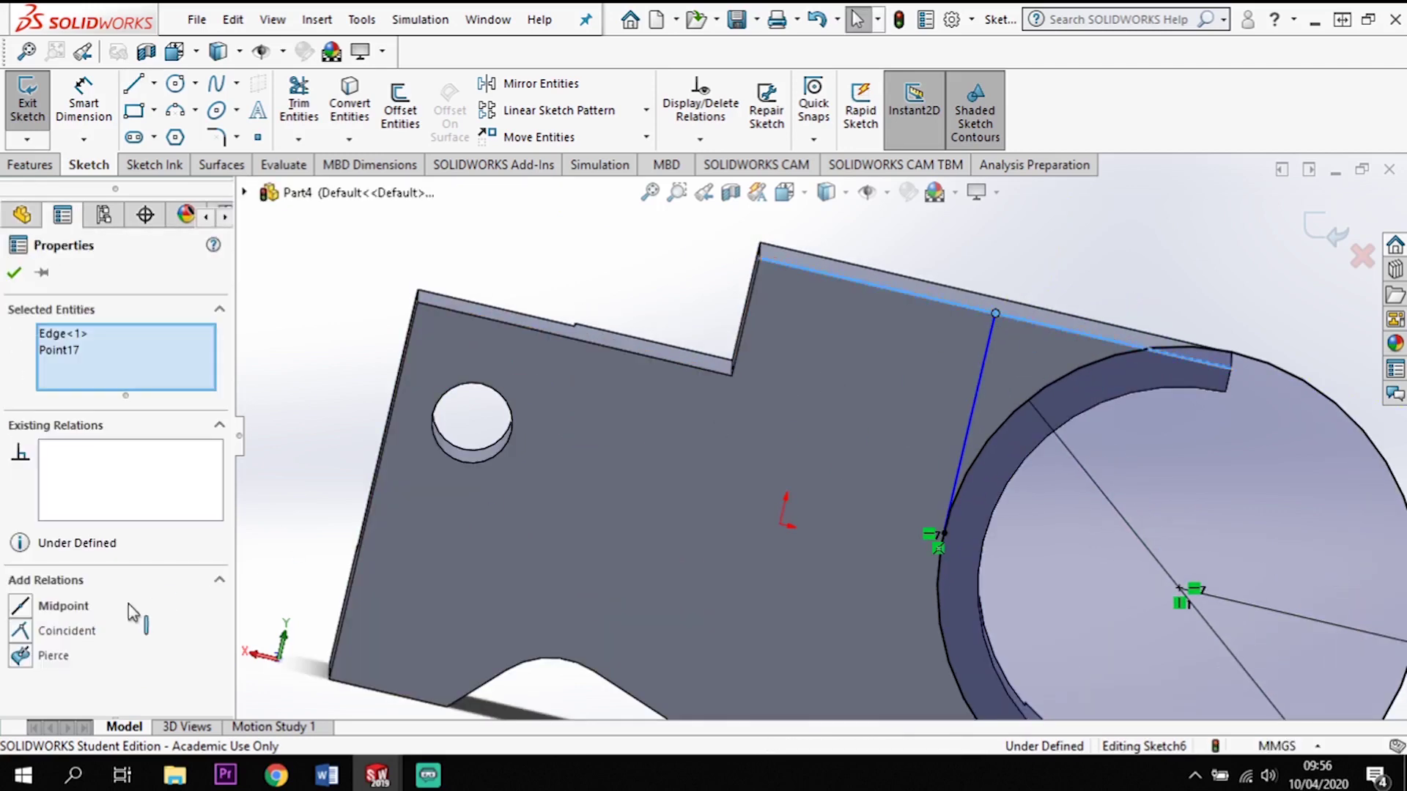
pyautogui.click(22, 632)
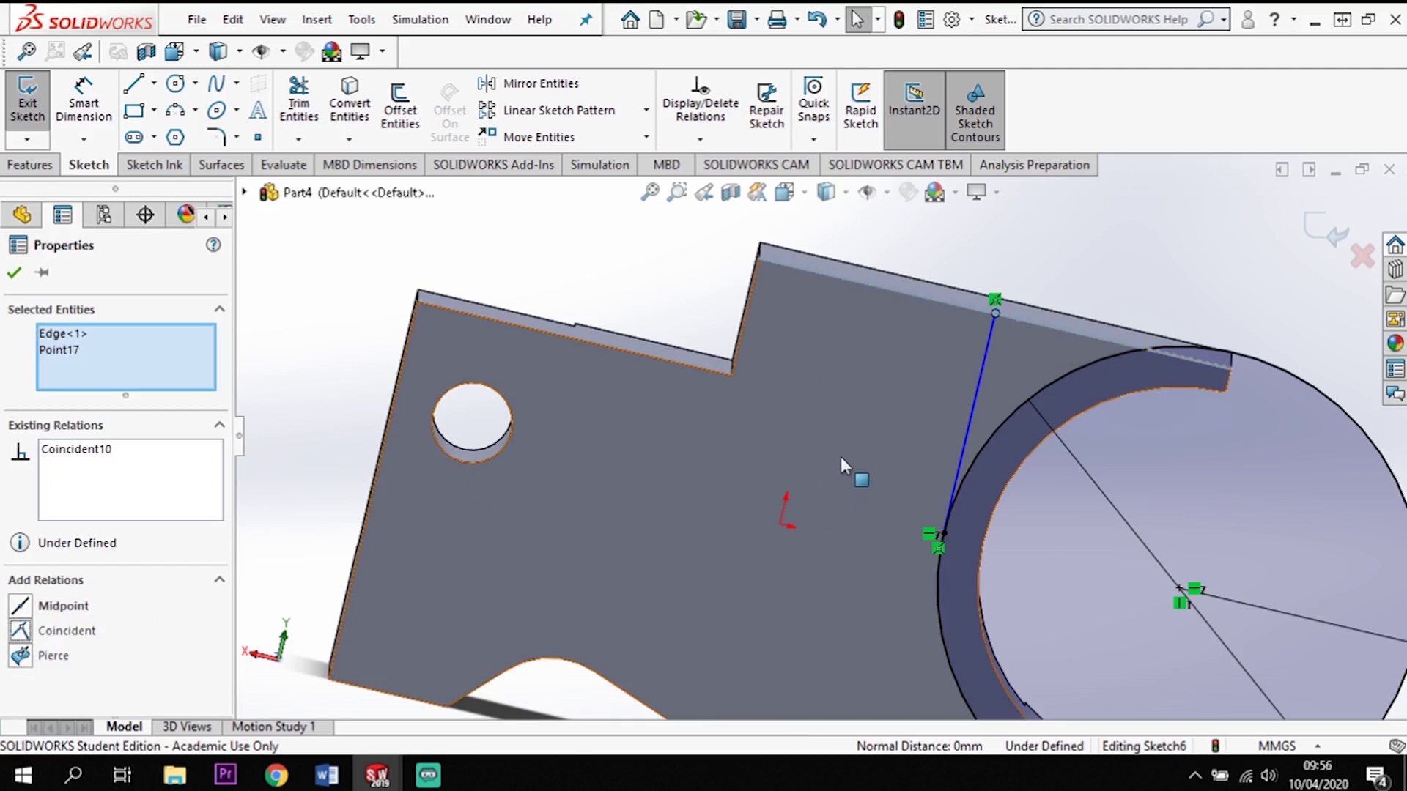
pyautogui.click(978, 384)
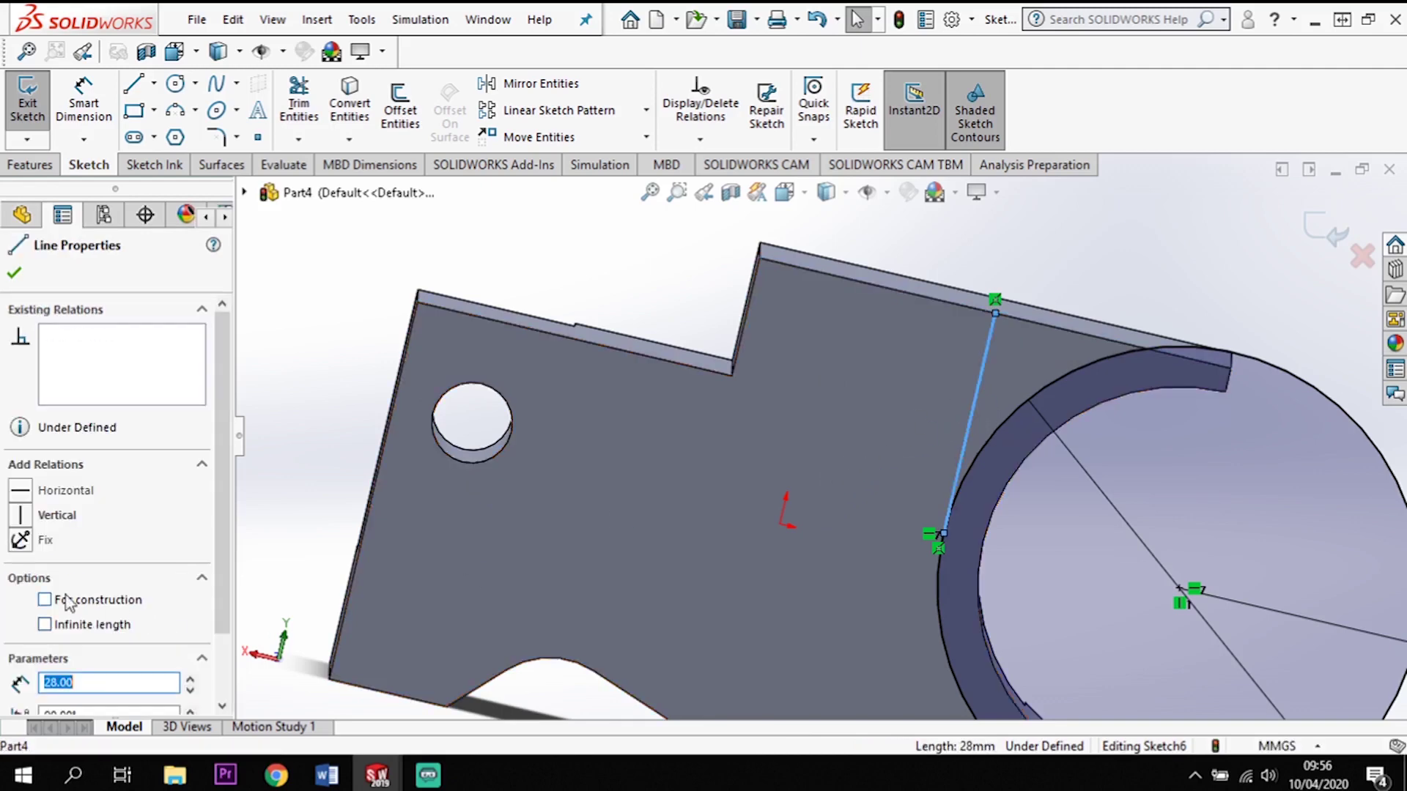
pyautogui.click(22, 515)
pyautogui.press('Escape')
# - Extrude-cut the ring region and the corner region between line and circle to a blind depth of 42 mm
pyautogui.scroll(3, 908, 542)
pyautogui.moveTo(851, 604); pyautogui.dragTo(557, 726, button='middle')
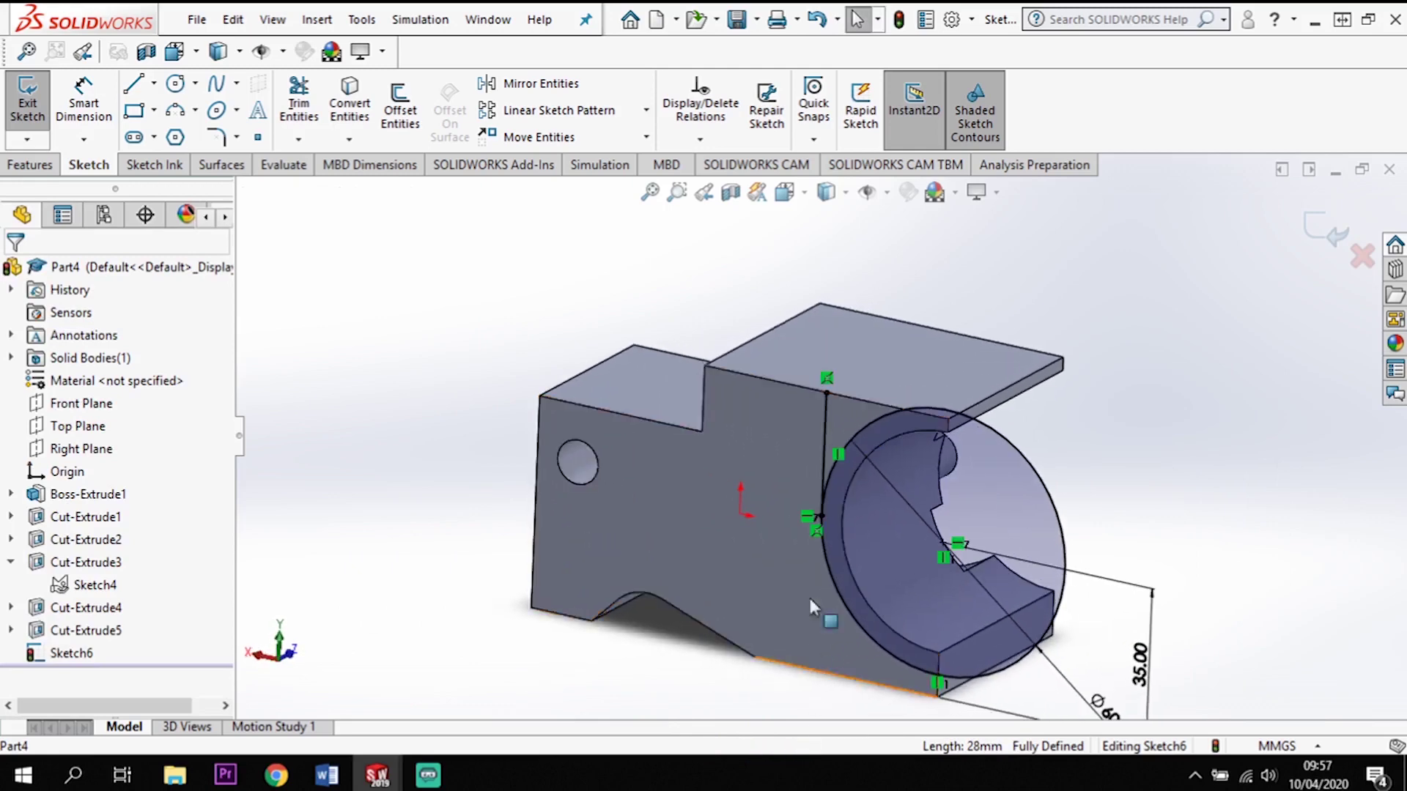
pyautogui.click(26, 169)
pyautogui.click(323, 103)
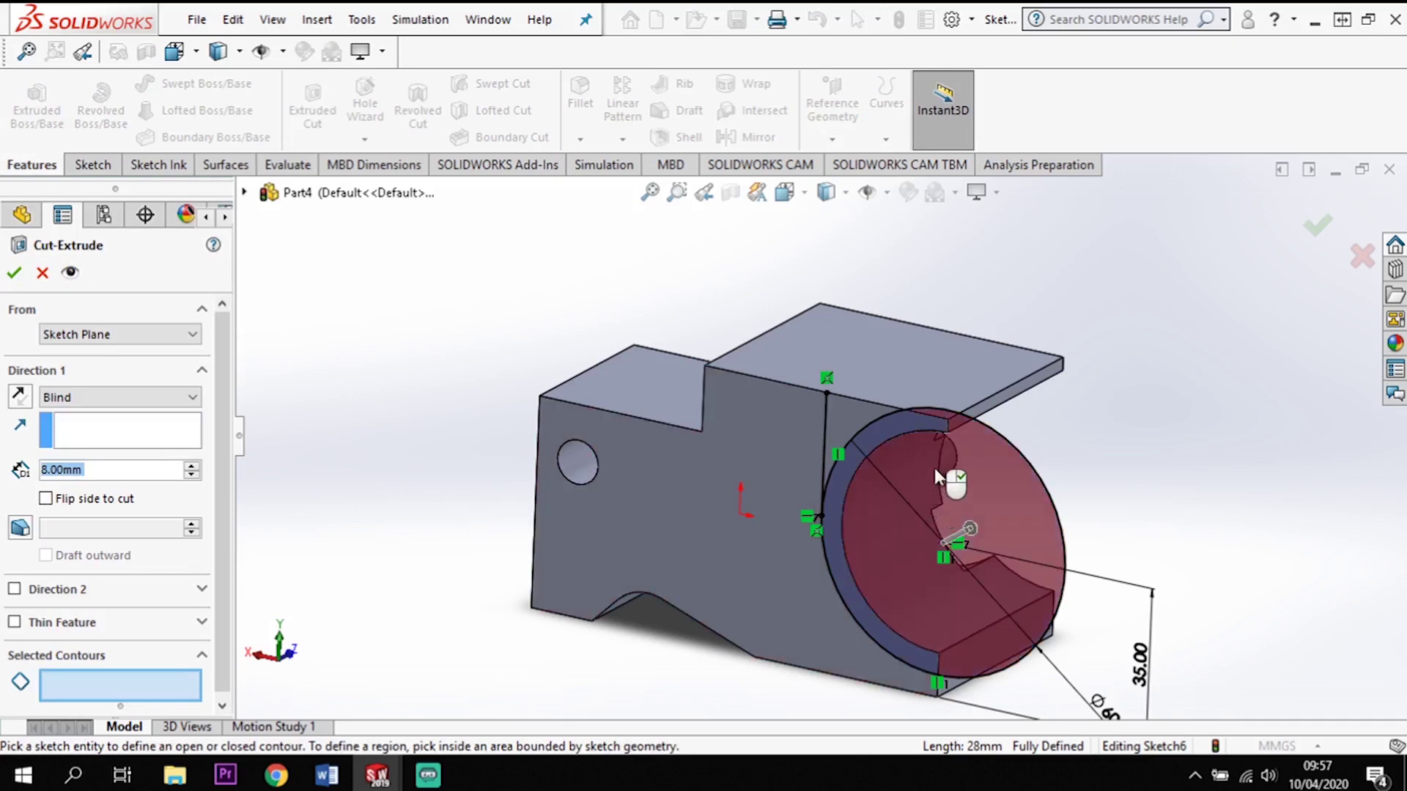
pyautogui.click(879, 434)
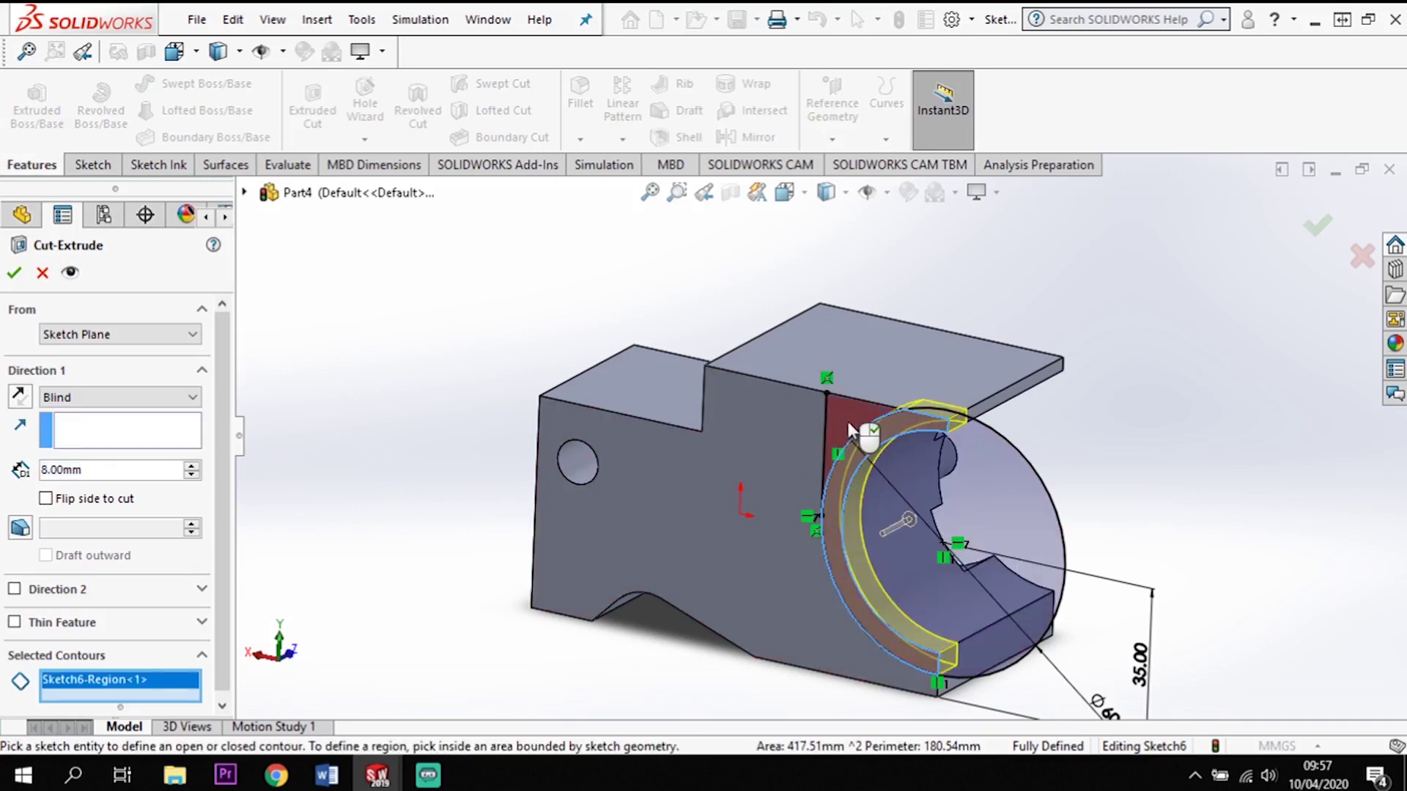
pyautogui.click(850, 429)
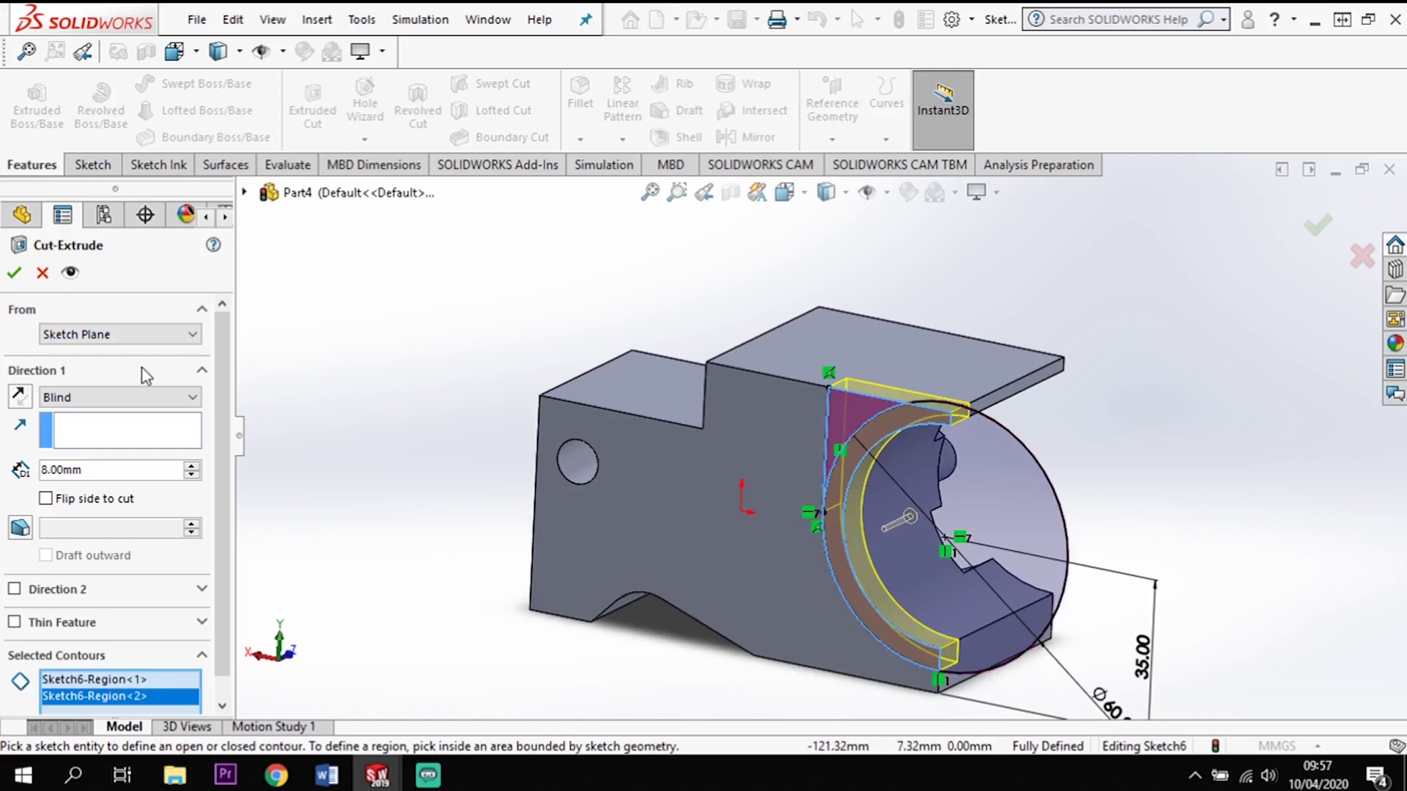
pyautogui.write('42')
pyautogui.press('Return')
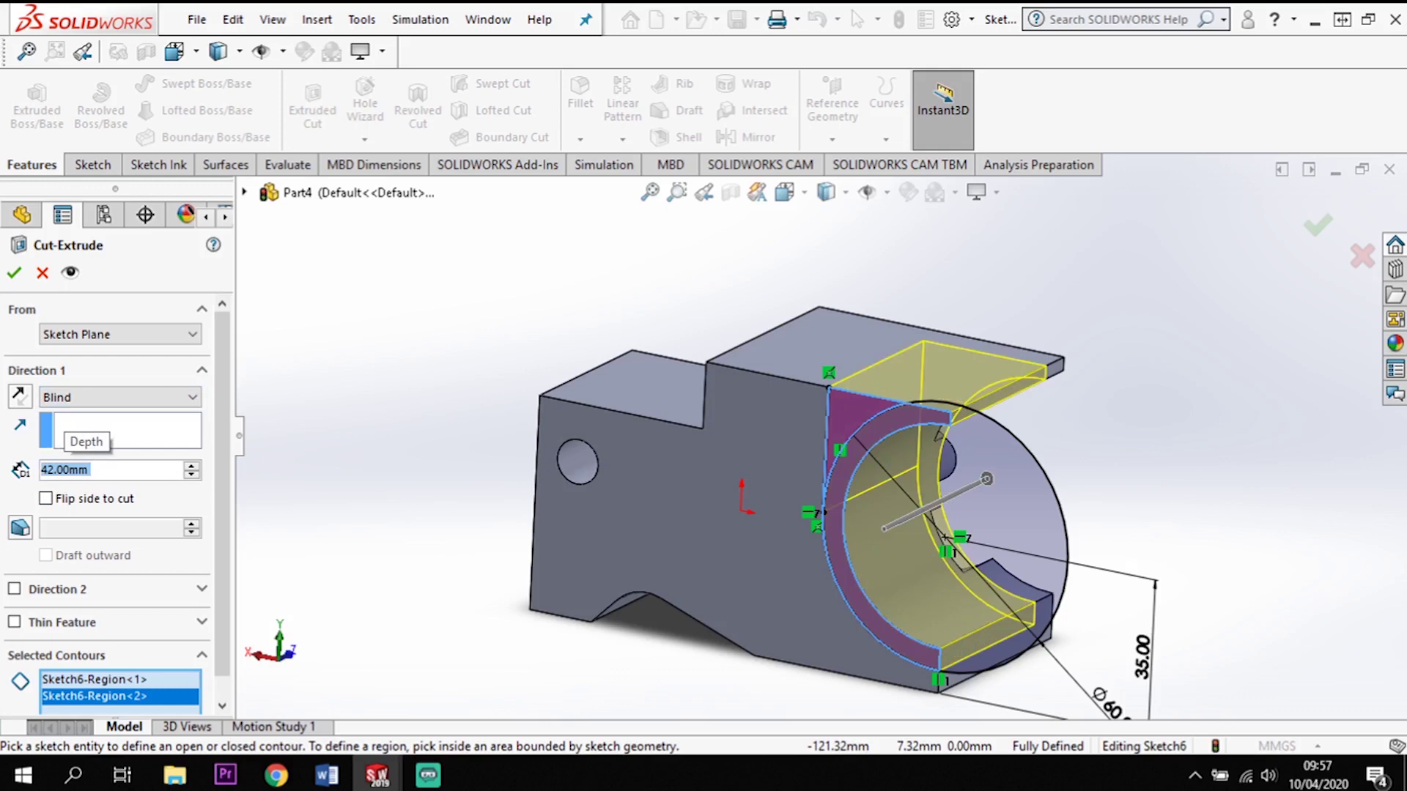
pyautogui.click(15, 274)
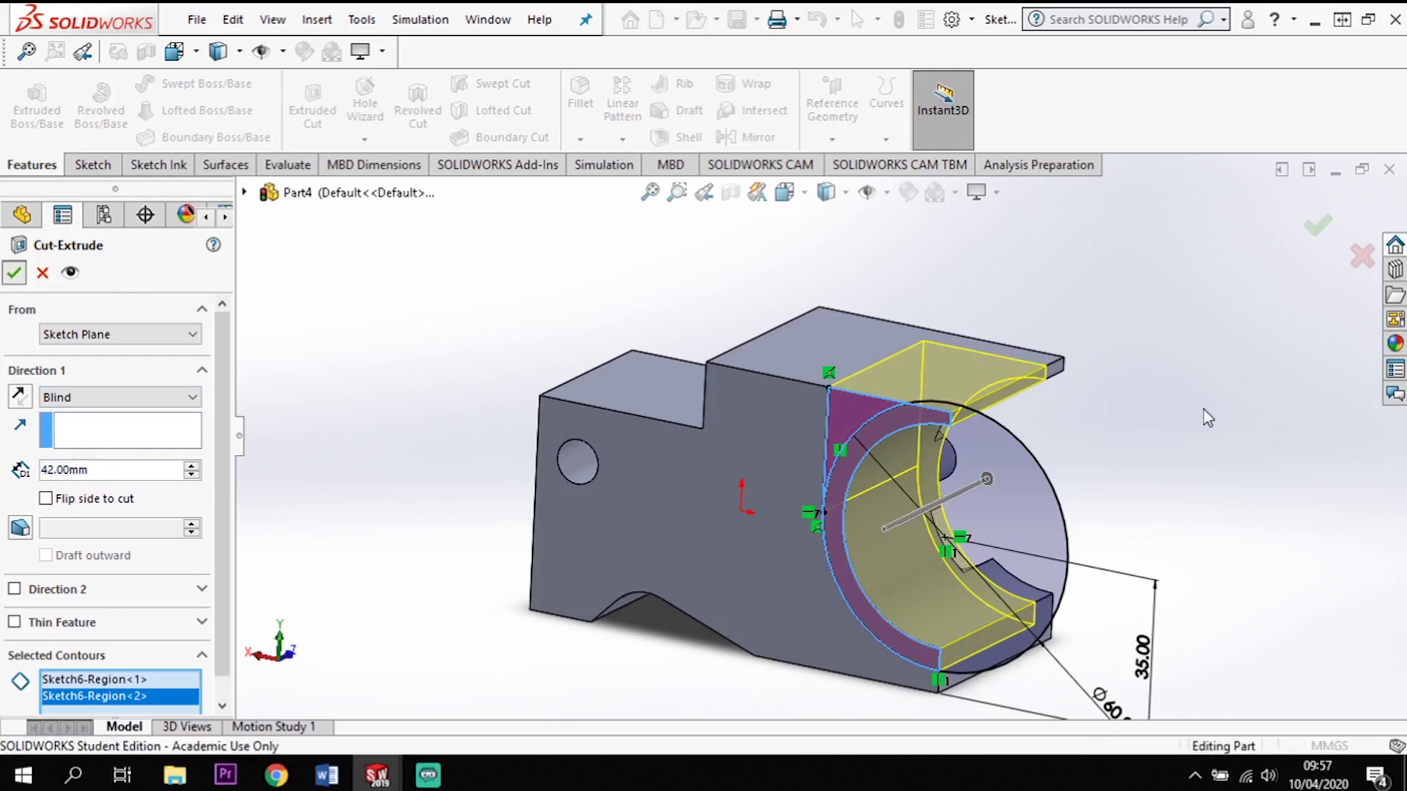
# - Start a sketch on the end face of the leftover overhang at the top and convert the face's edges into sketch entities
pyautogui.moveTo(1218, 443); pyautogui.dragTo(1002, 342, button='middle')
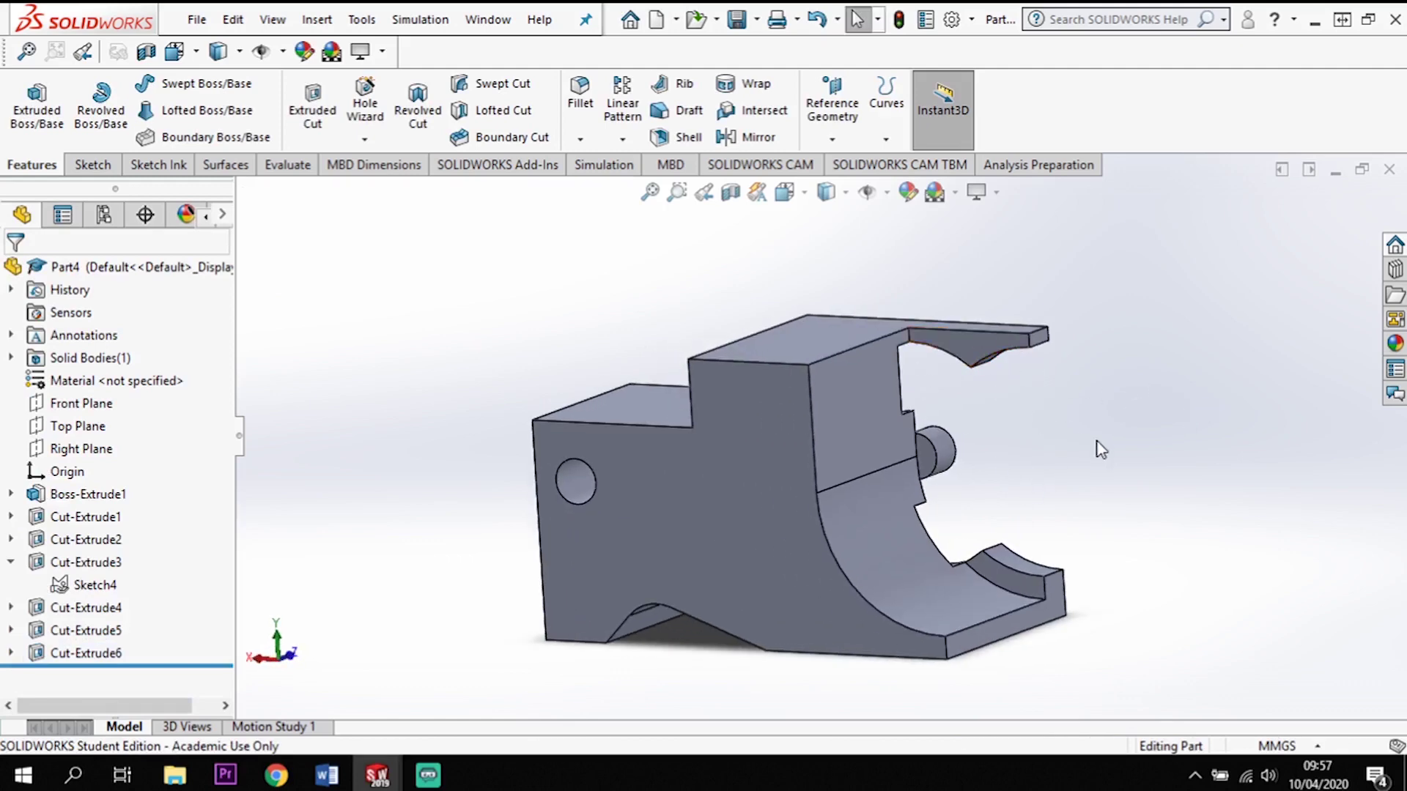
pyautogui.click(974, 350)
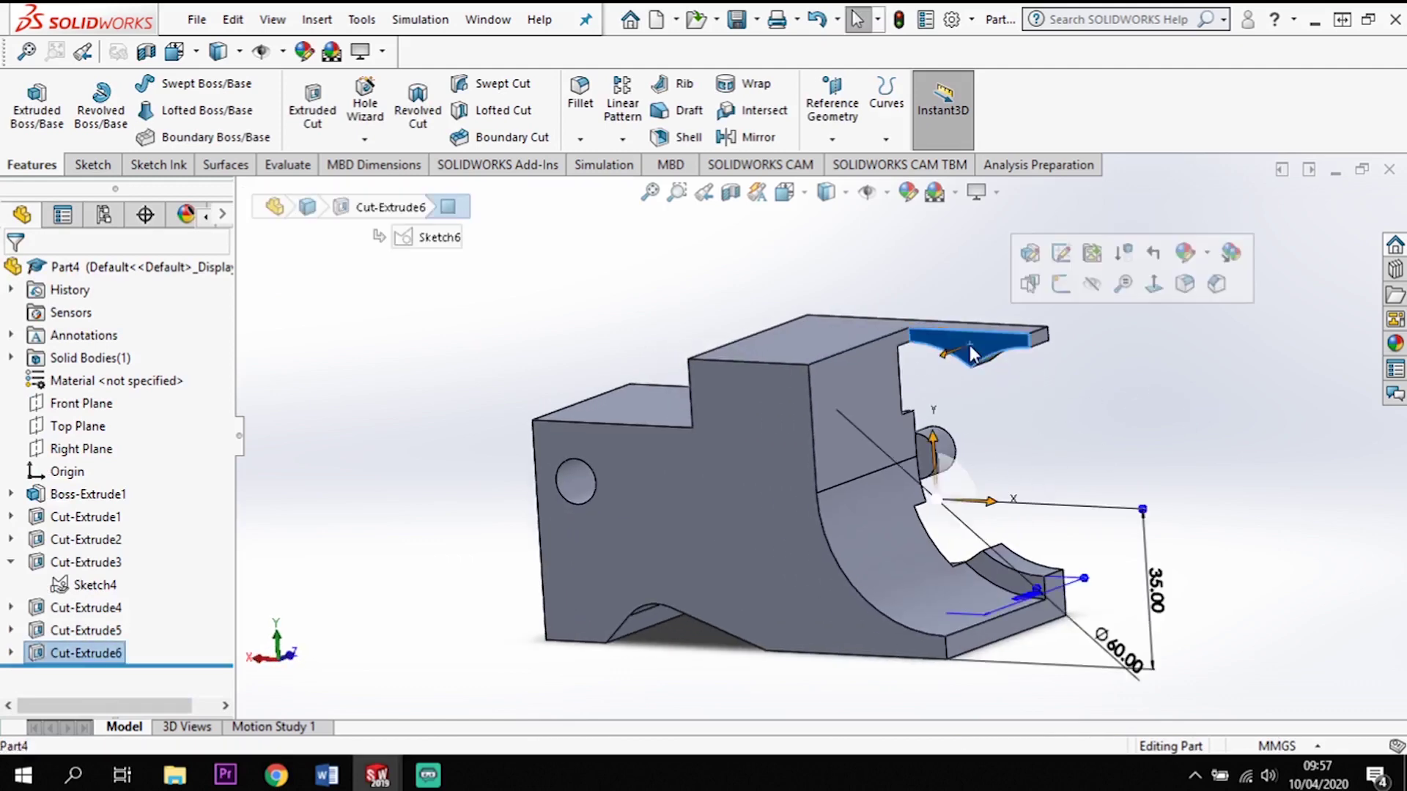
pyautogui.click(1062, 286)
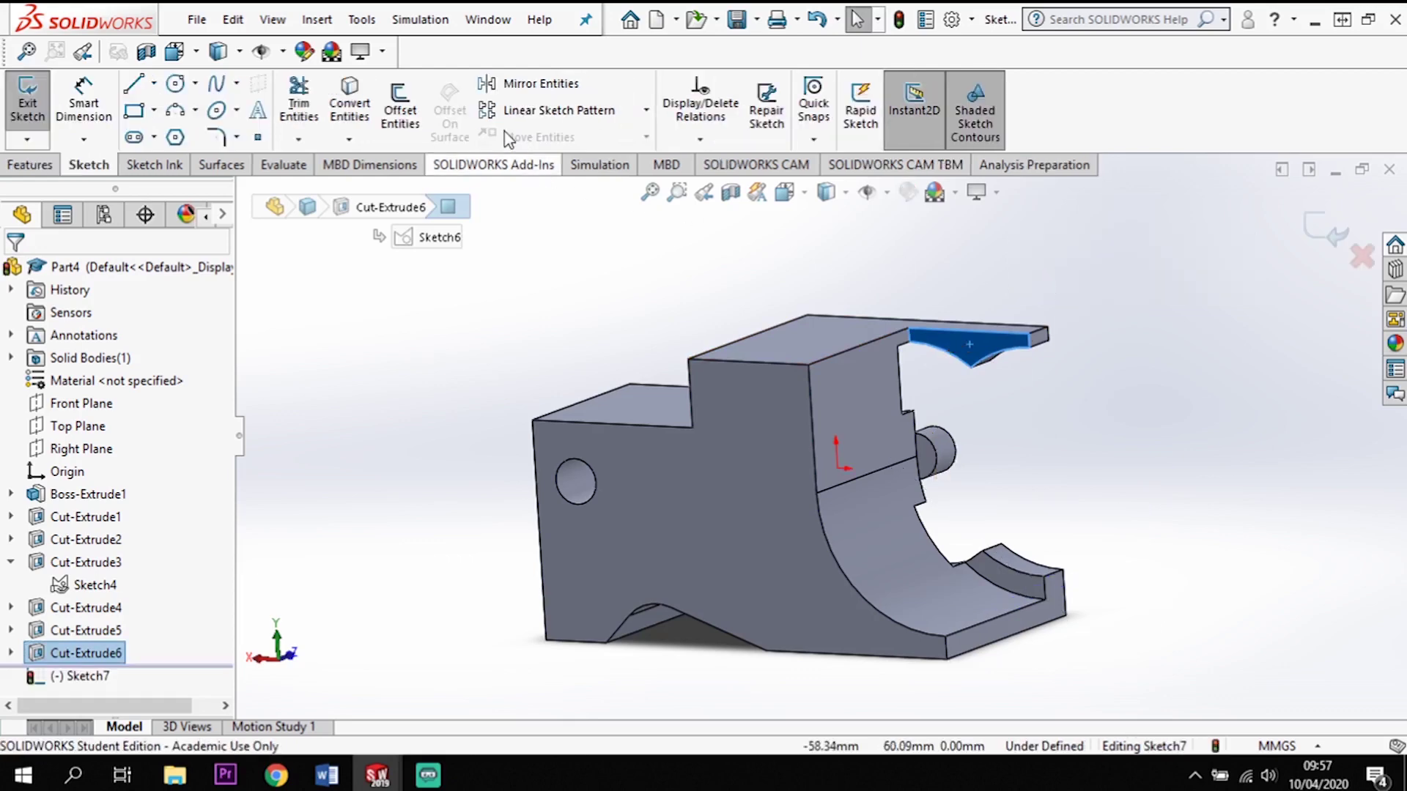
pyautogui.click(348, 97)
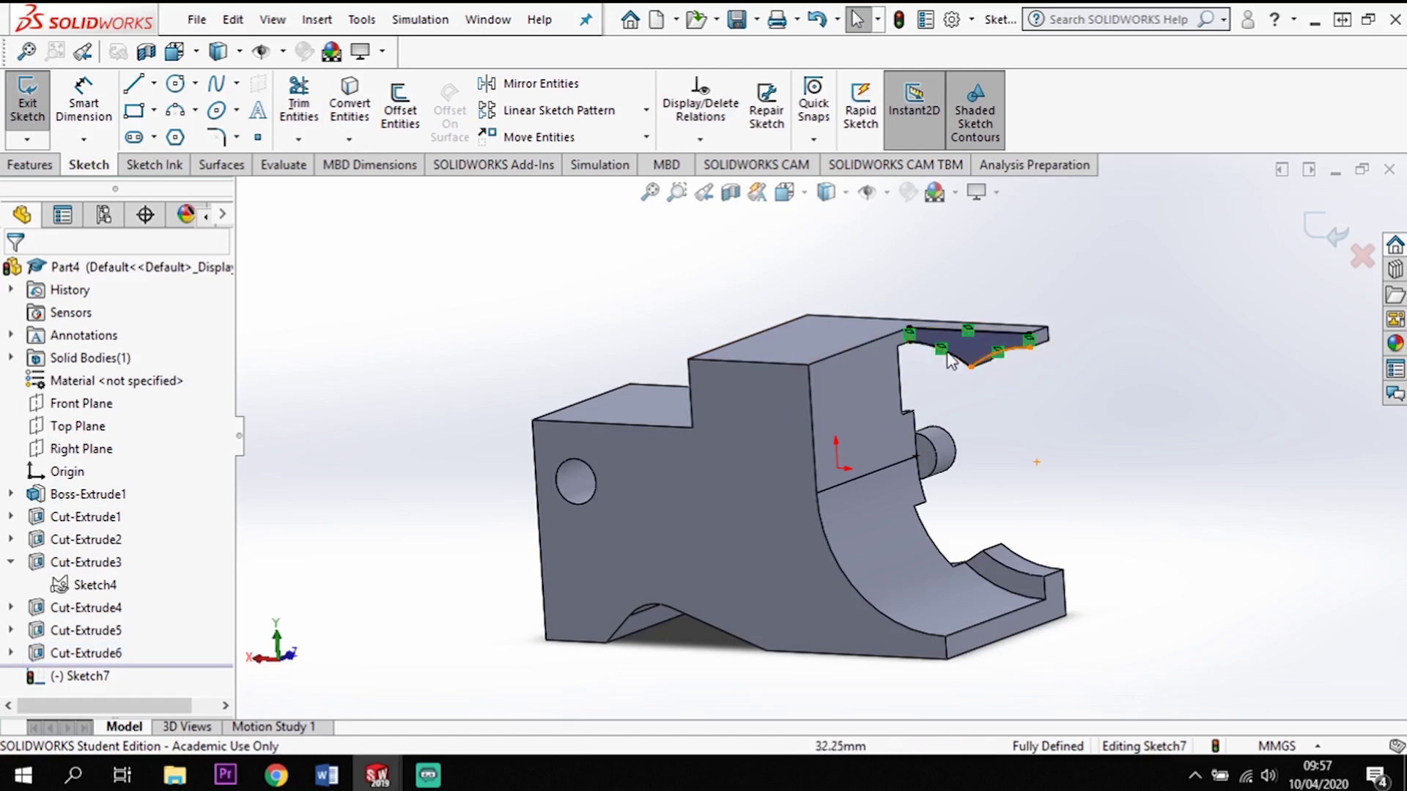
# - Extrude-cut the converted overhang outline with the Through All end condition
pyautogui.click(22, 165)
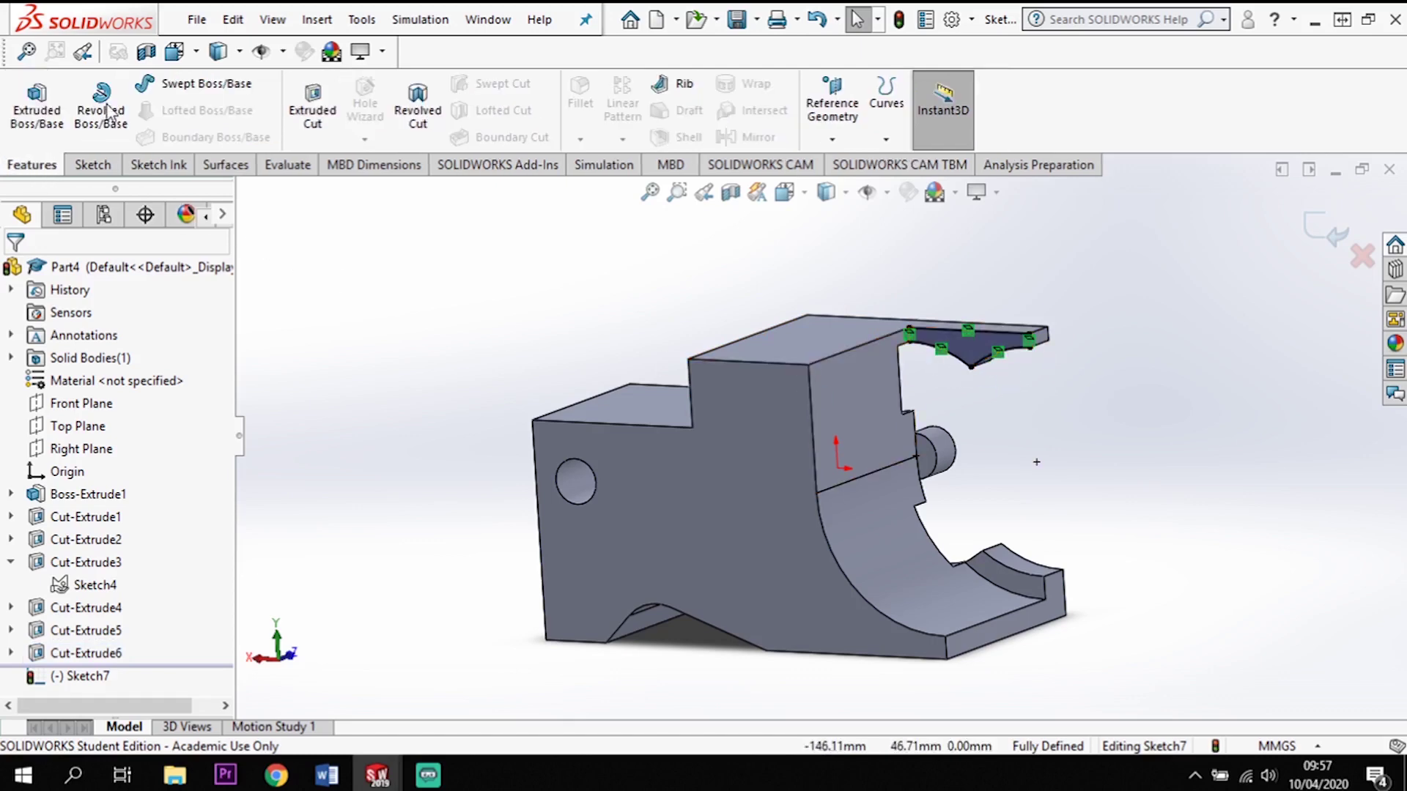
pyautogui.click(322, 117)
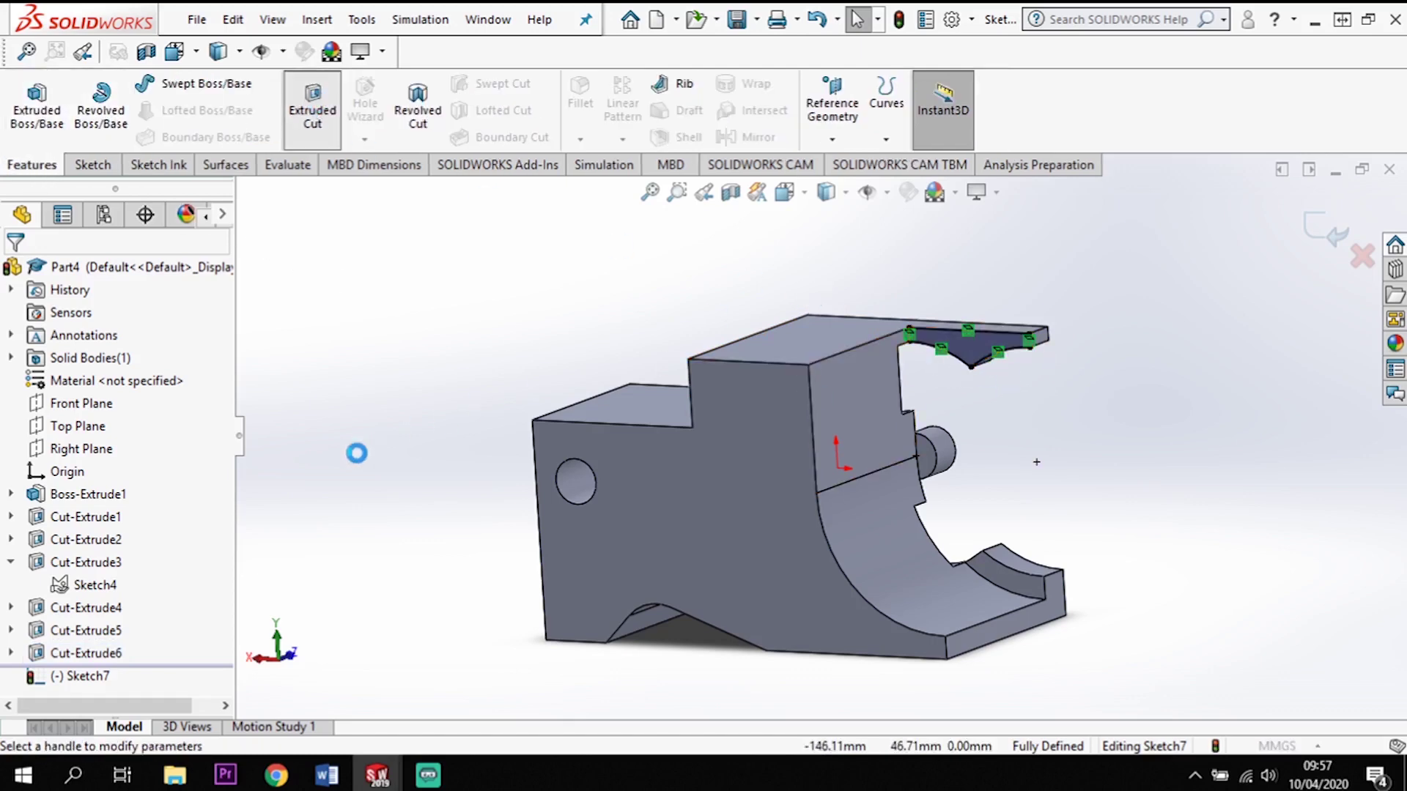
pyautogui.click(86, 400)
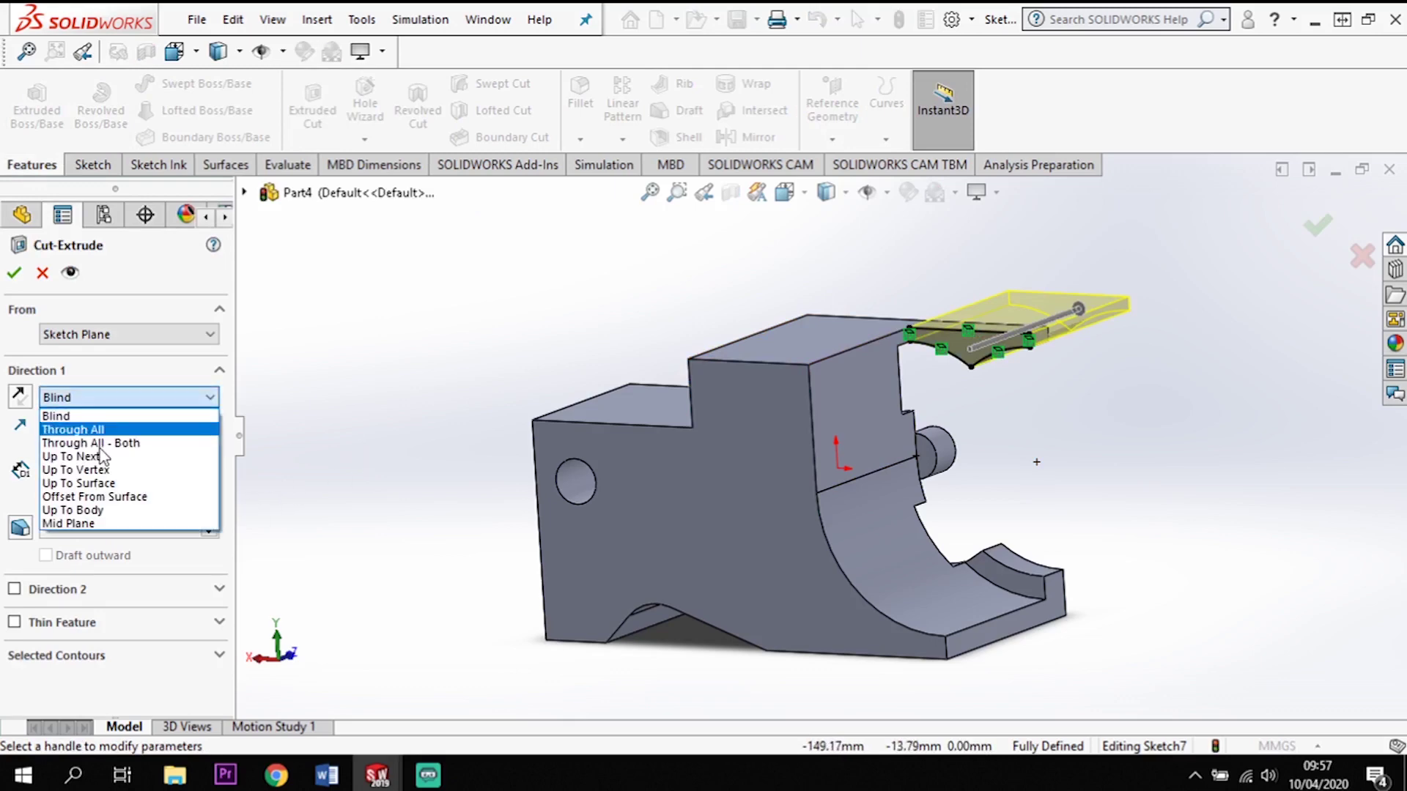
pyautogui.click(86, 432)
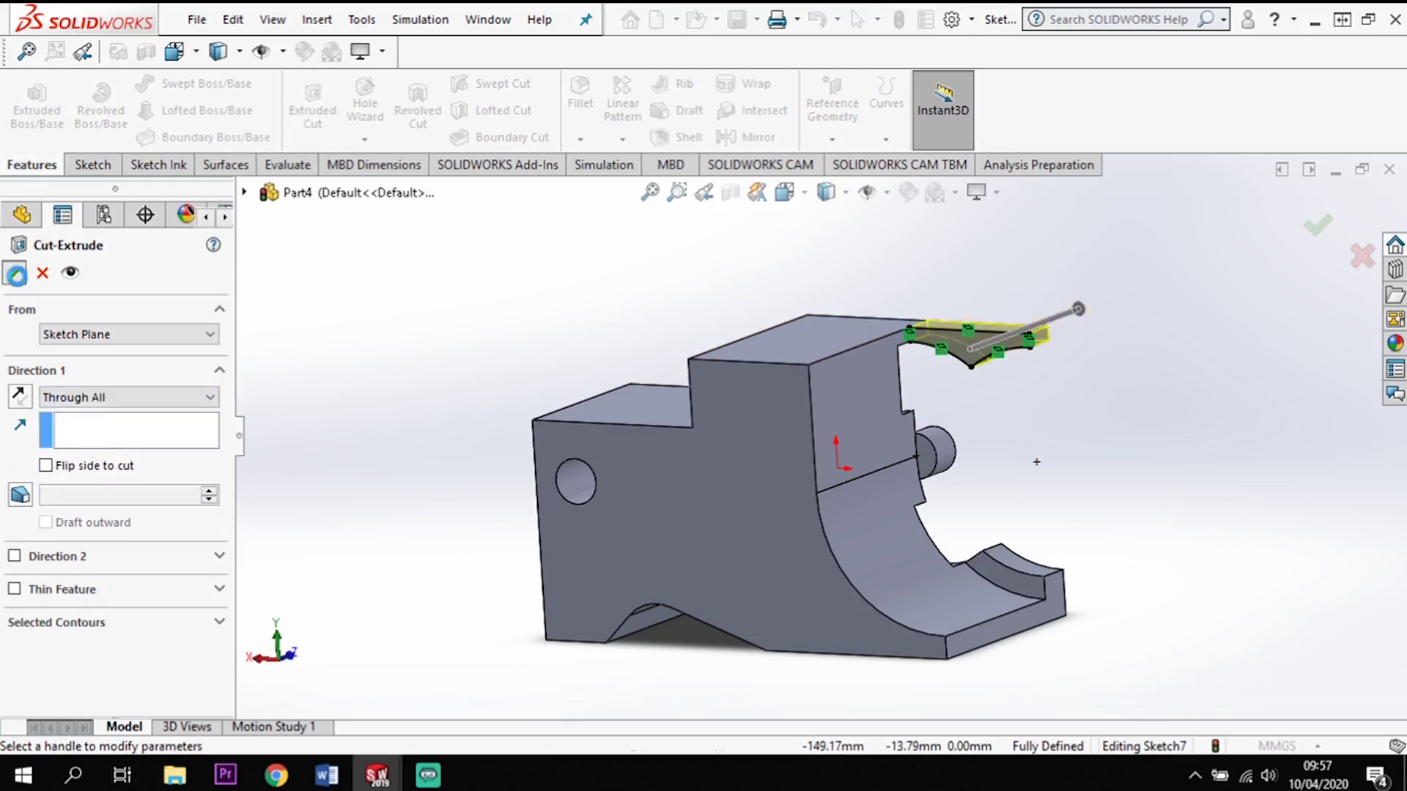
pyautogui.press('Return')
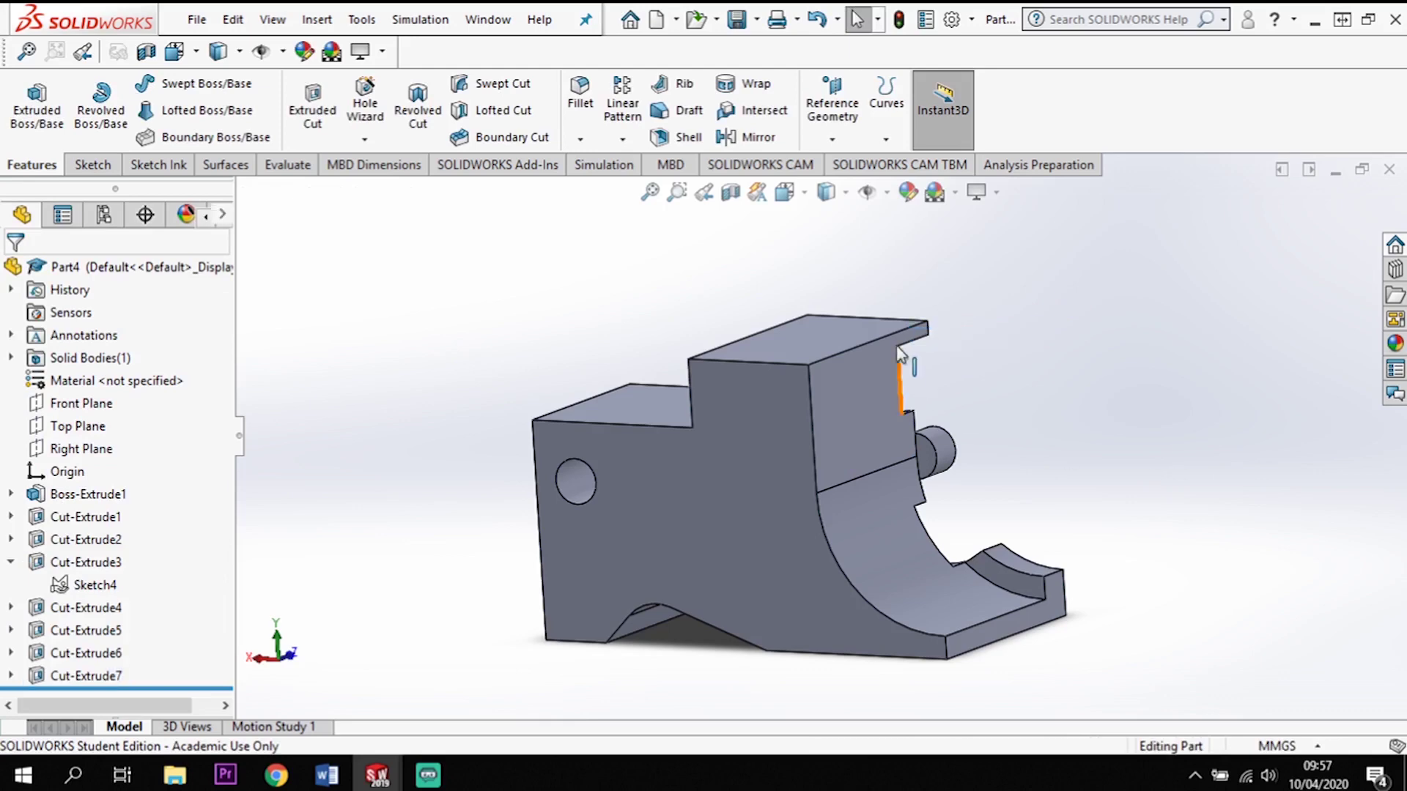
pyautogui.moveTo(1181, 515); pyautogui.dragTo(991, 579, button='middle')
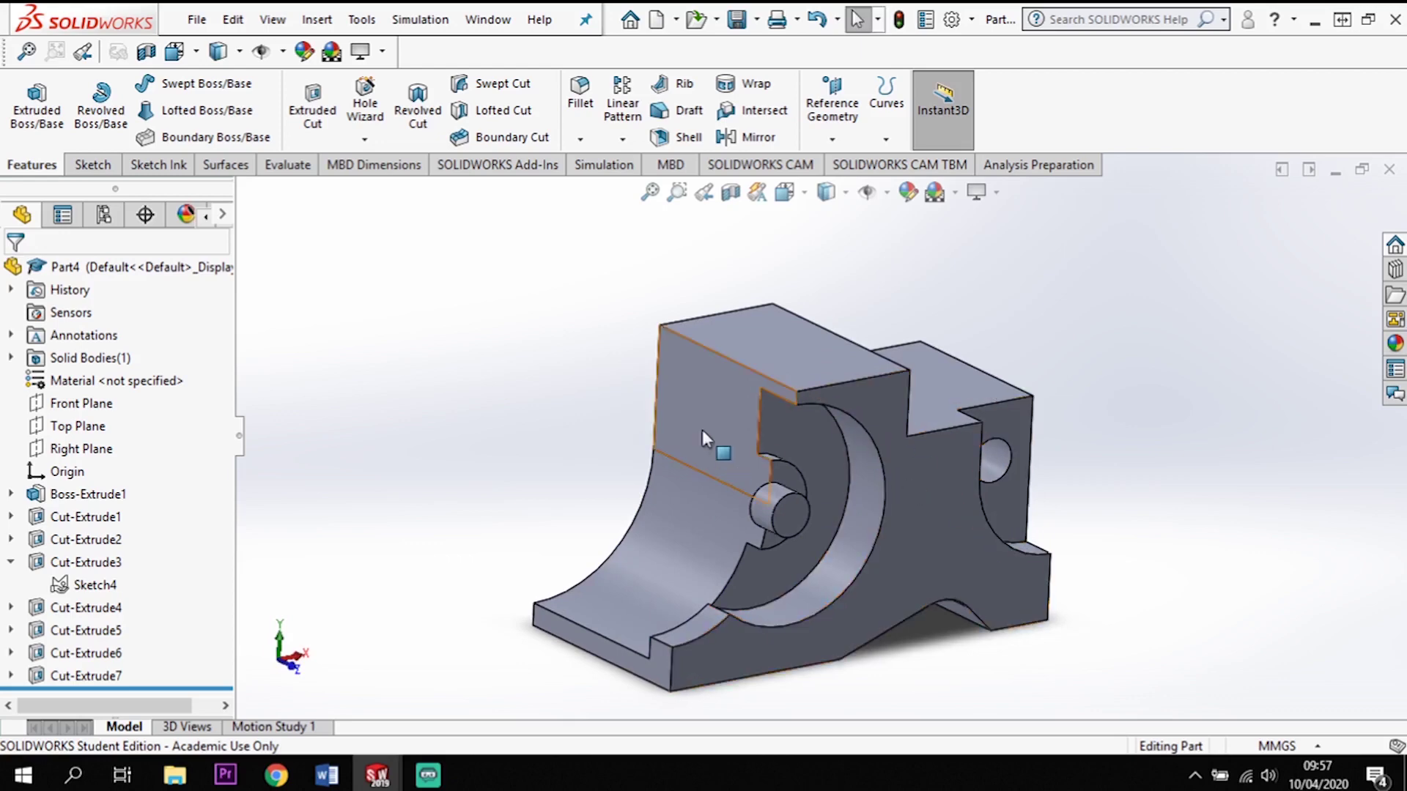
# - Start a sketch on the top face of the tall block and draw a circle about 16 mm in diameter on it
pyautogui.moveTo(597, 534); pyautogui.dragTo(648, 538, button='middle')
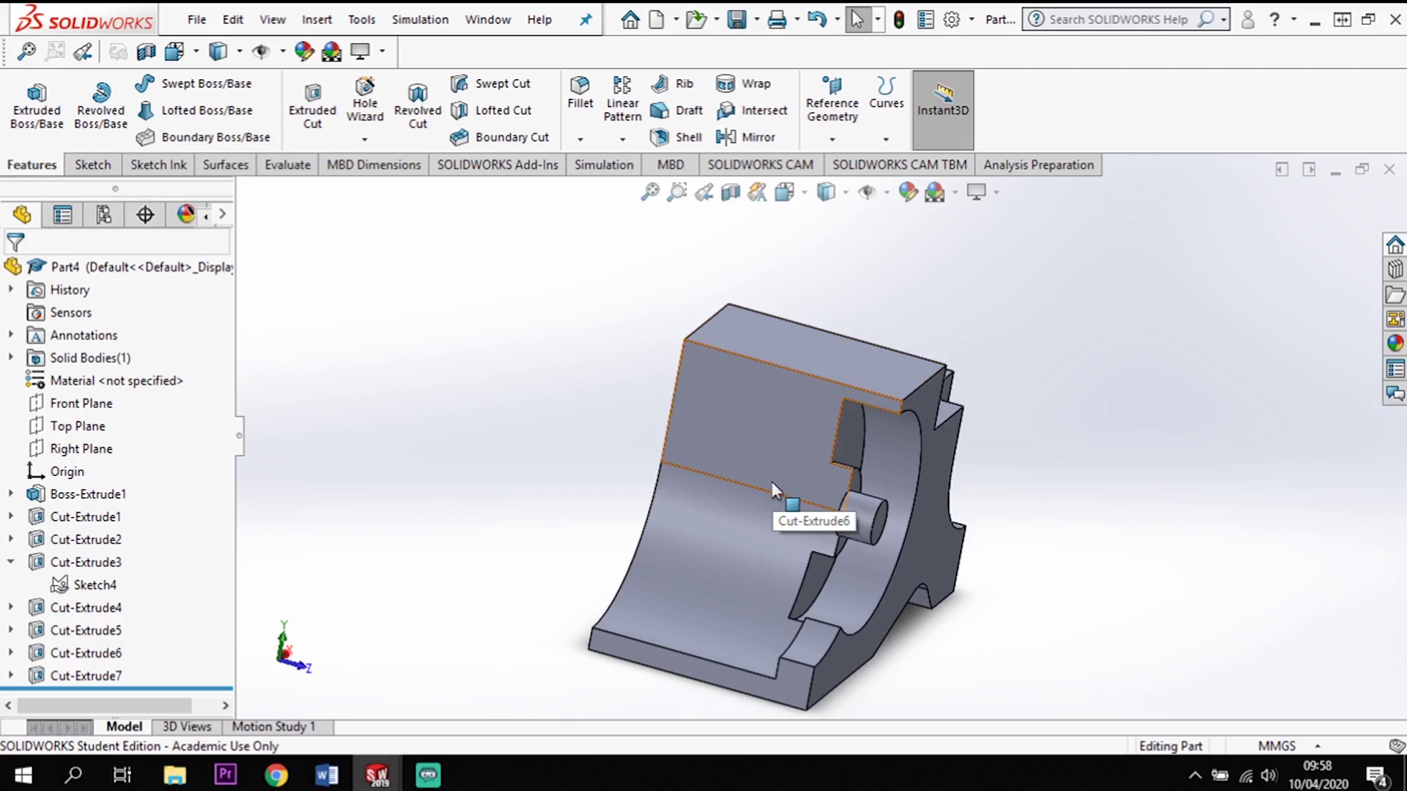
pyautogui.moveTo(788, 438); pyautogui.dragTo(773, 400, button='middle')
pyautogui.click(783, 371)
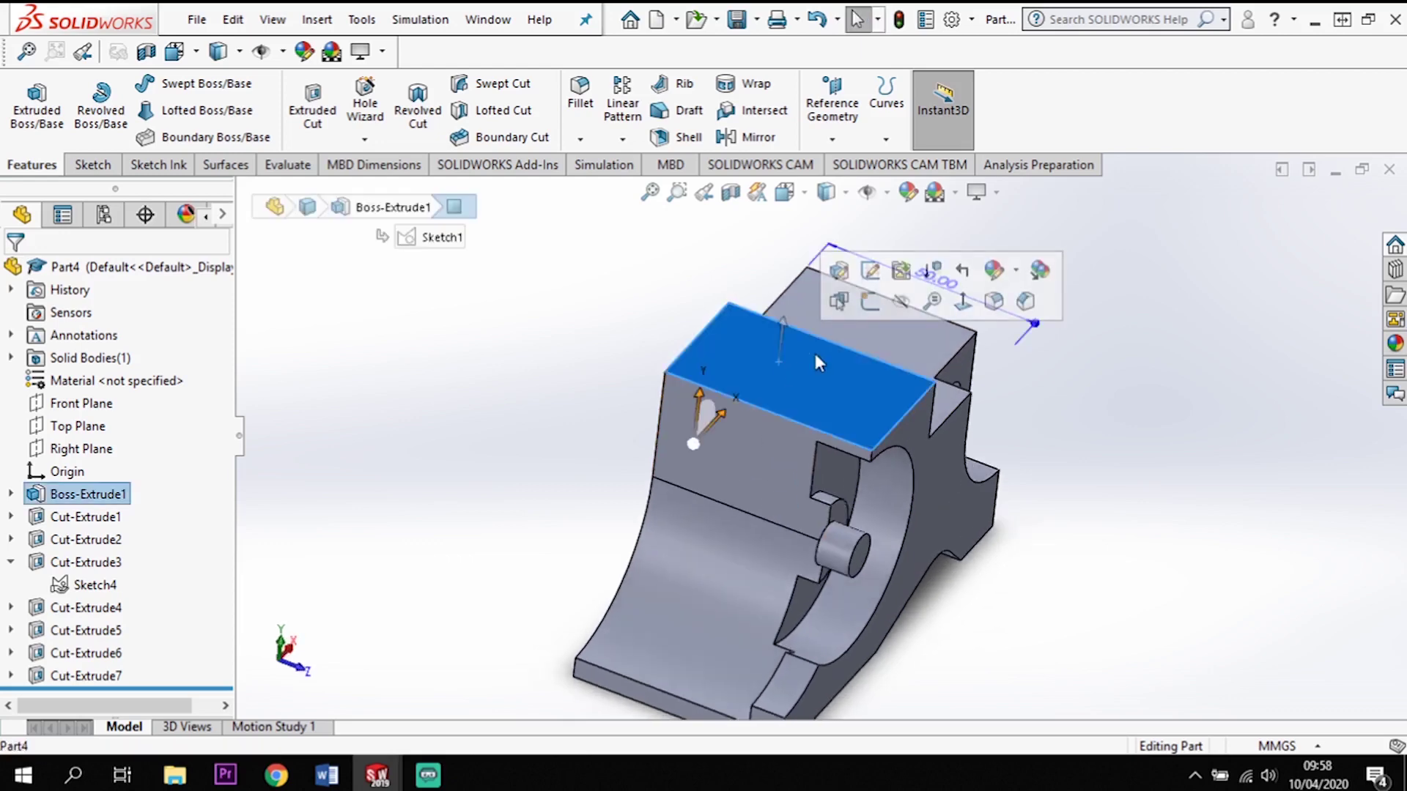
pyautogui.click(865, 303)
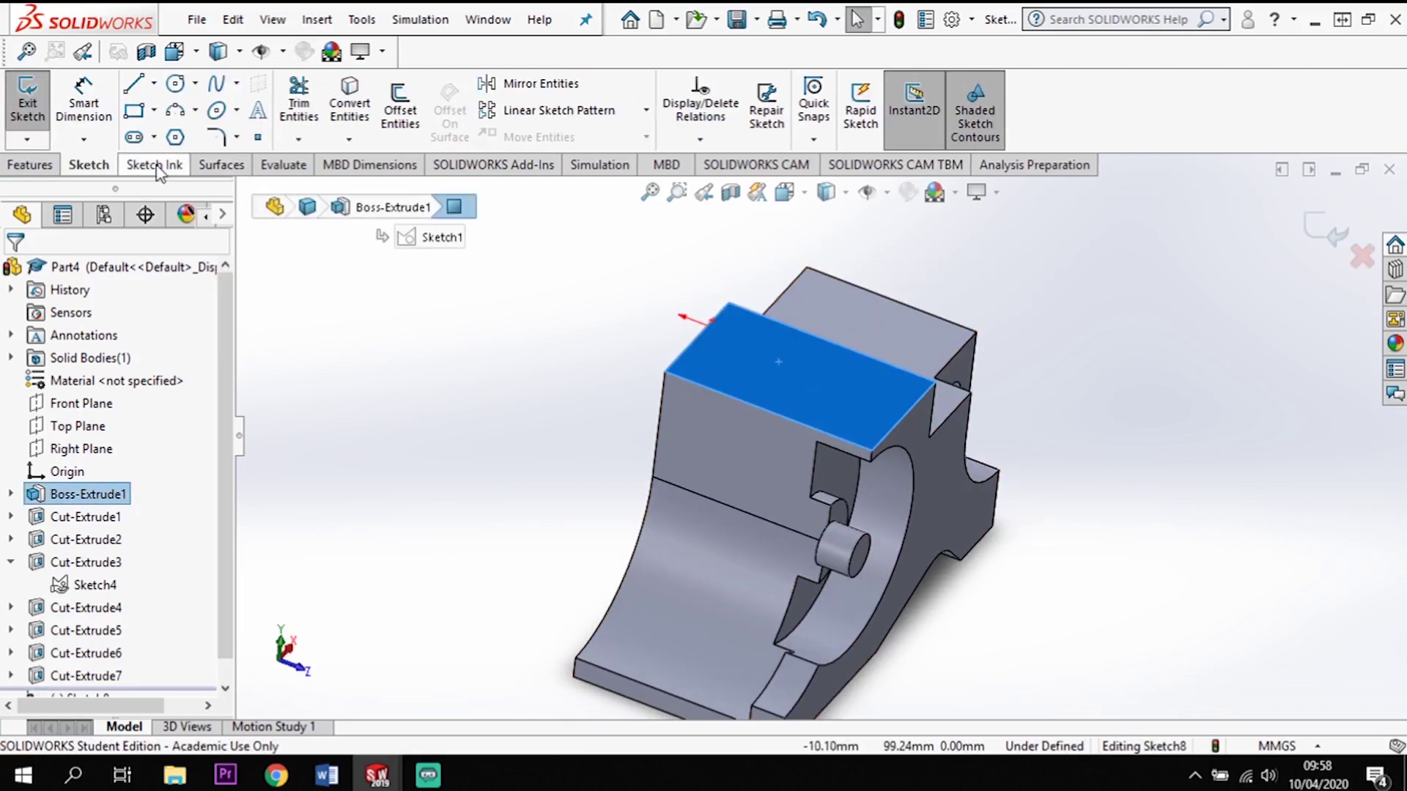
pyautogui.click(175, 86)
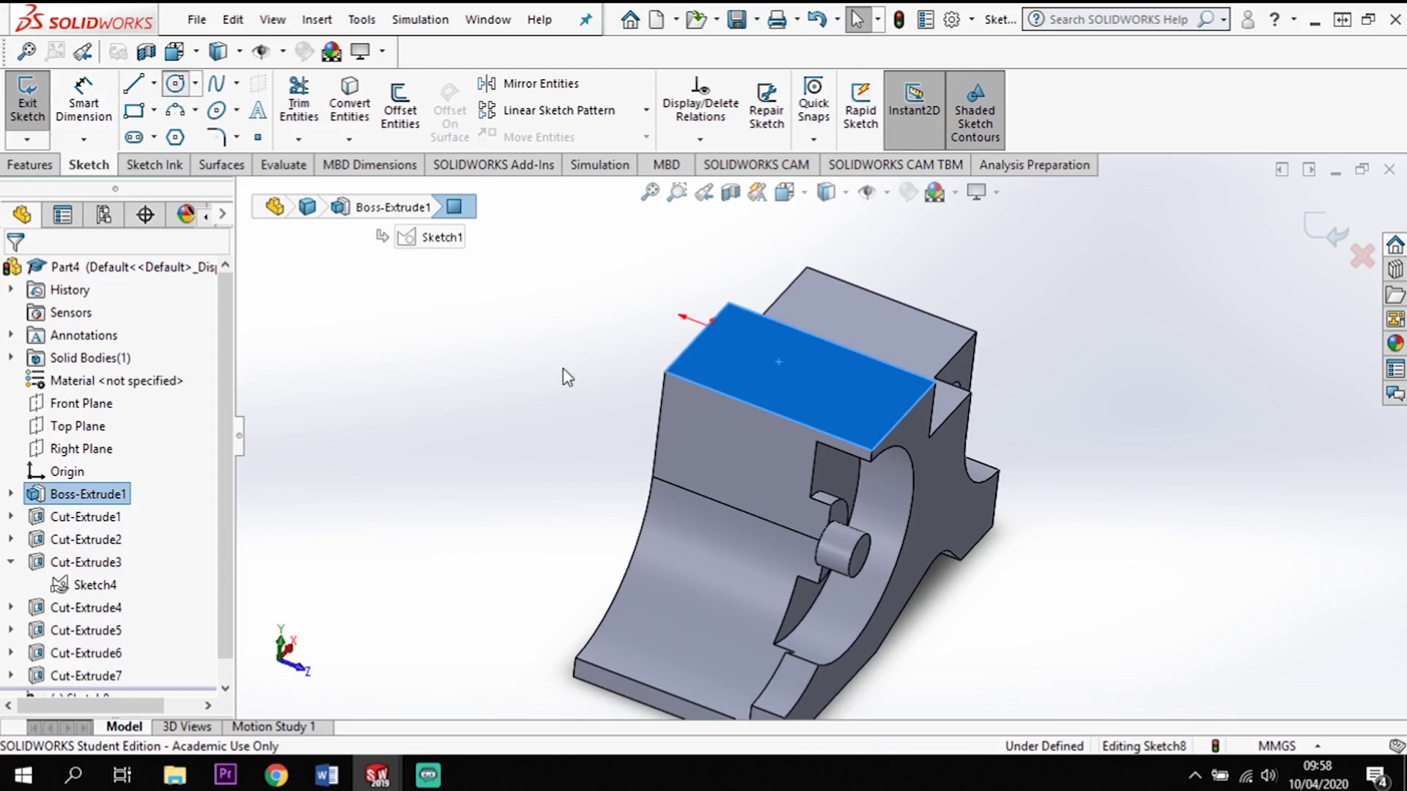
pyautogui.click(782, 366)
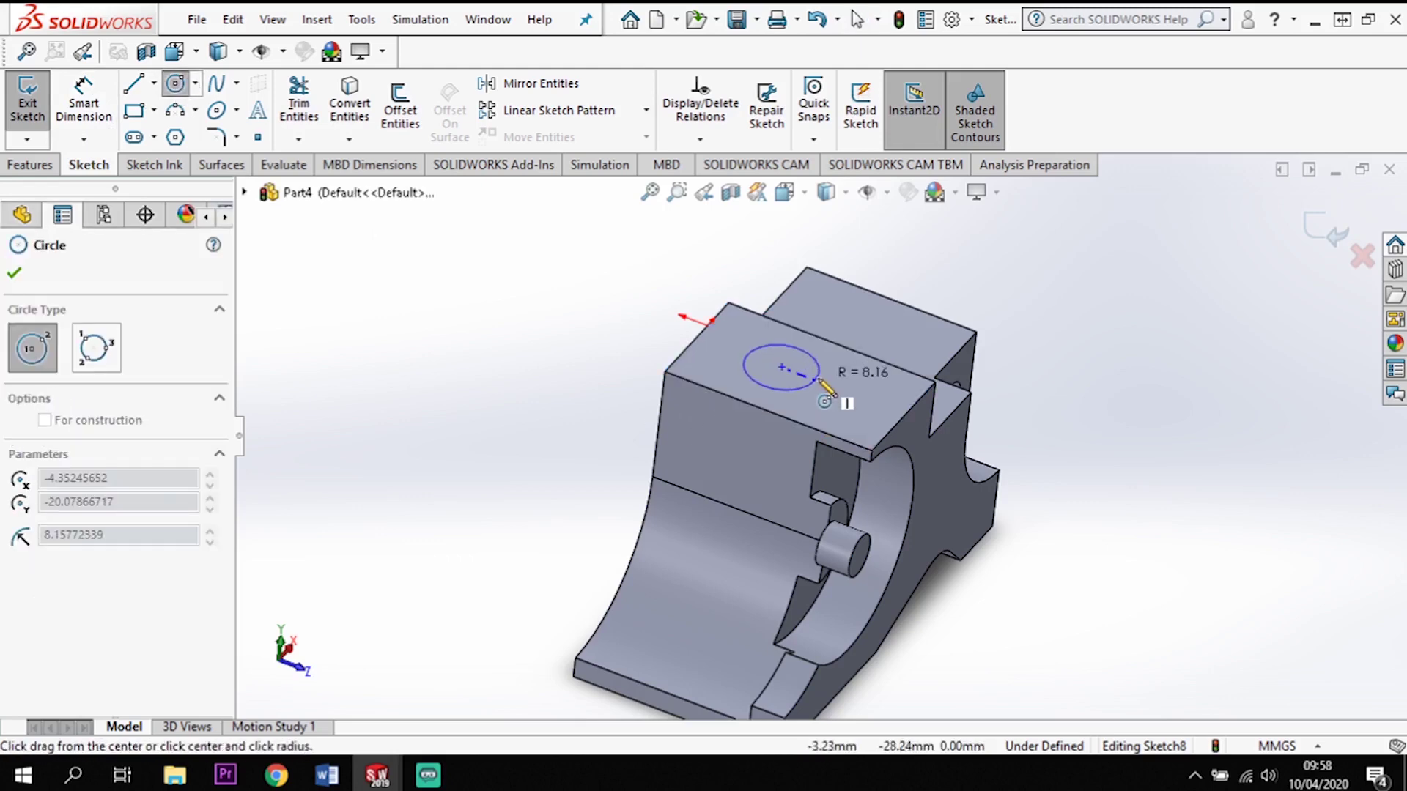
pyautogui.click(815, 380)
pyautogui.press('Escape')
pyautogui.press('Escape')
# - Dimension the circle's diameter as 10 mm
pyautogui.press('d')
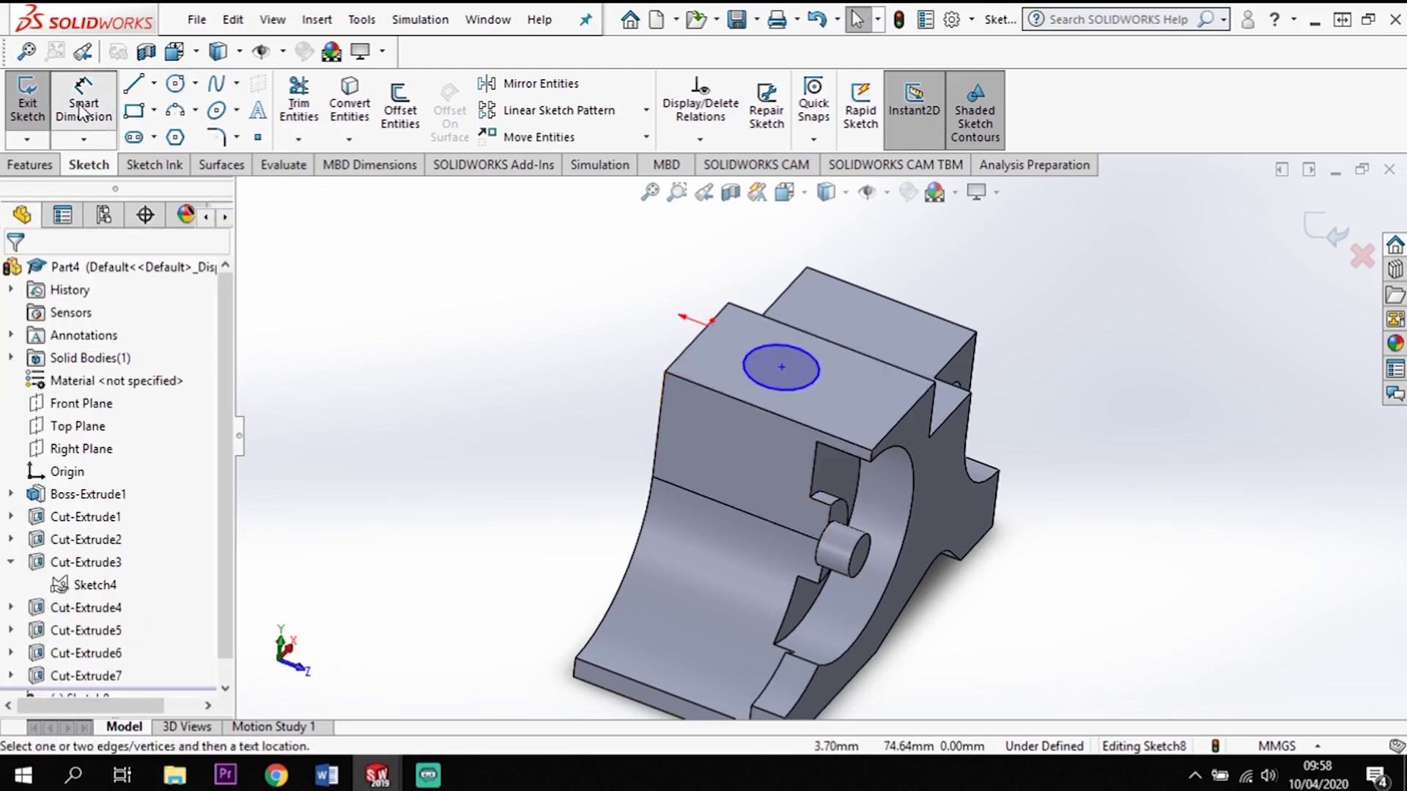
pyautogui.click(819, 381)
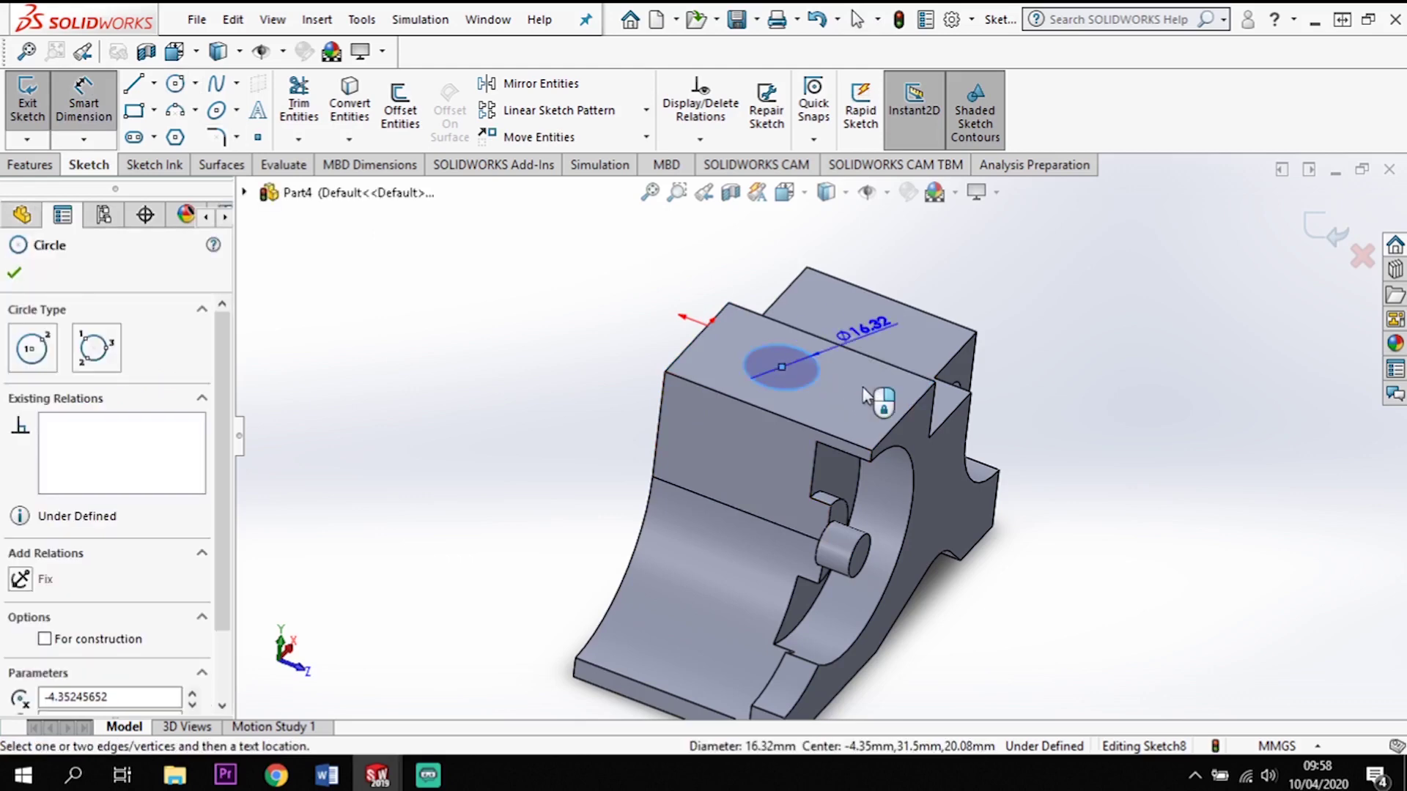
pyautogui.click(854, 386)
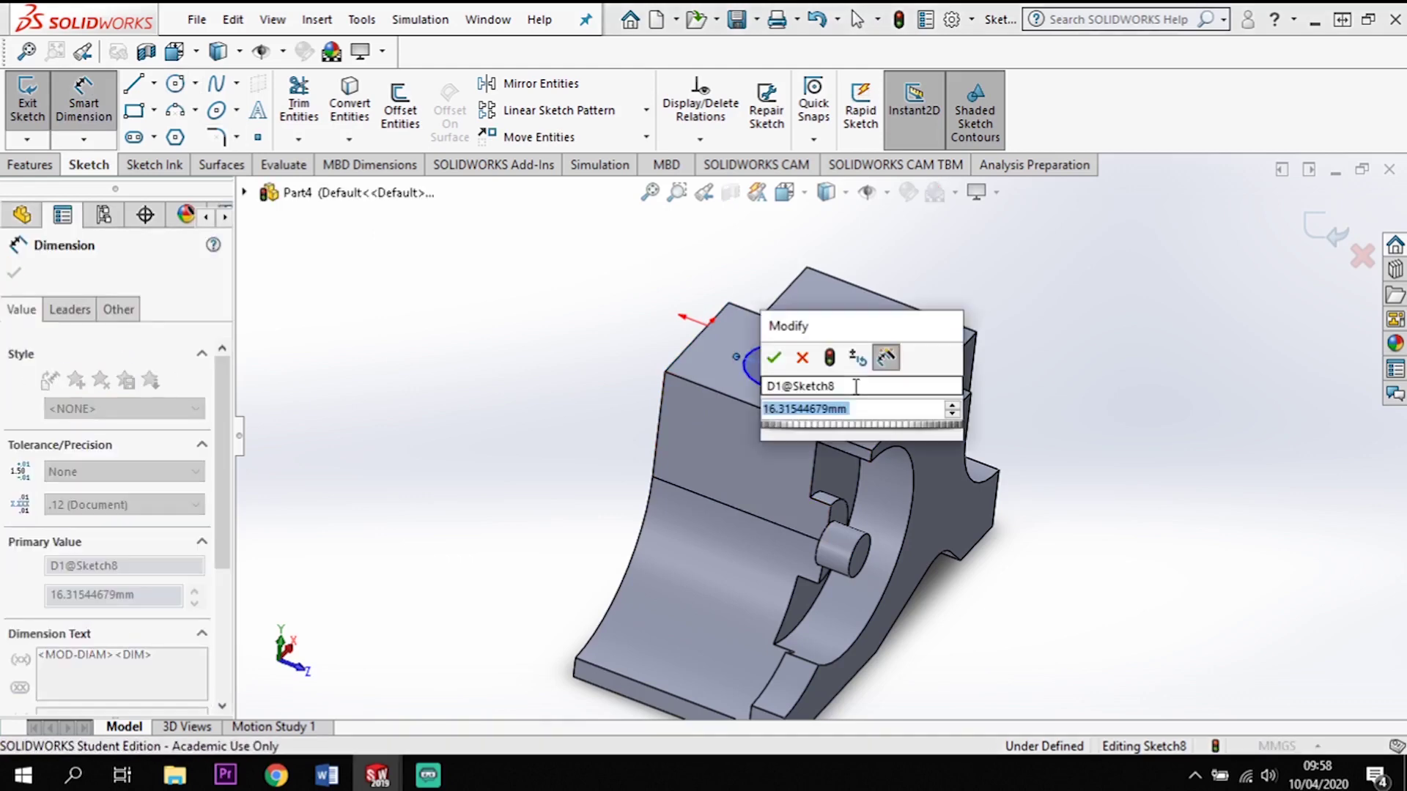
pyautogui.write('10')
pyautogui.press('Return')
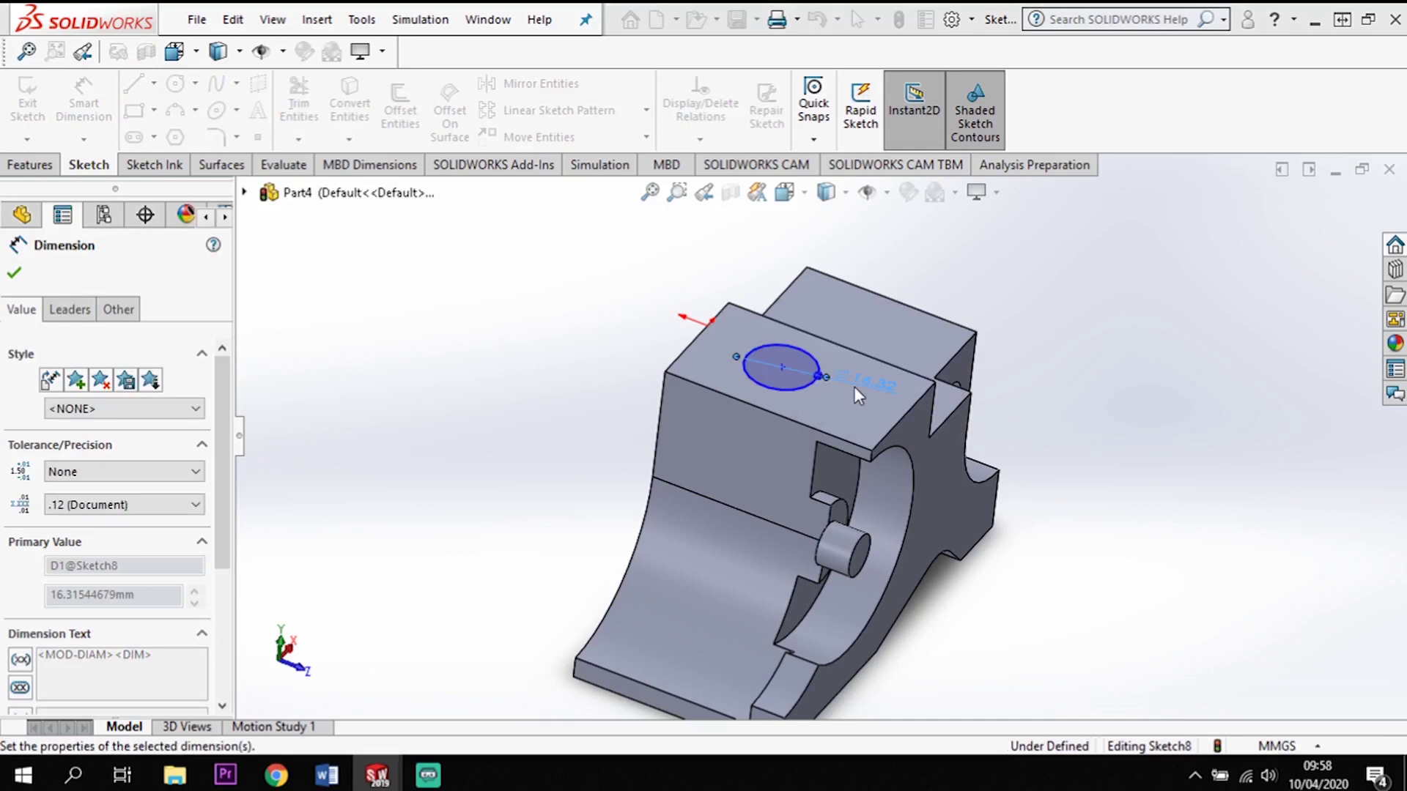
# - Dimension the circle's centre 9 mm from the long edge above the concave flank and 30 mm from the short edge at the recessed end
pyautogui.click(782, 368)
pyautogui.click(760, 409)
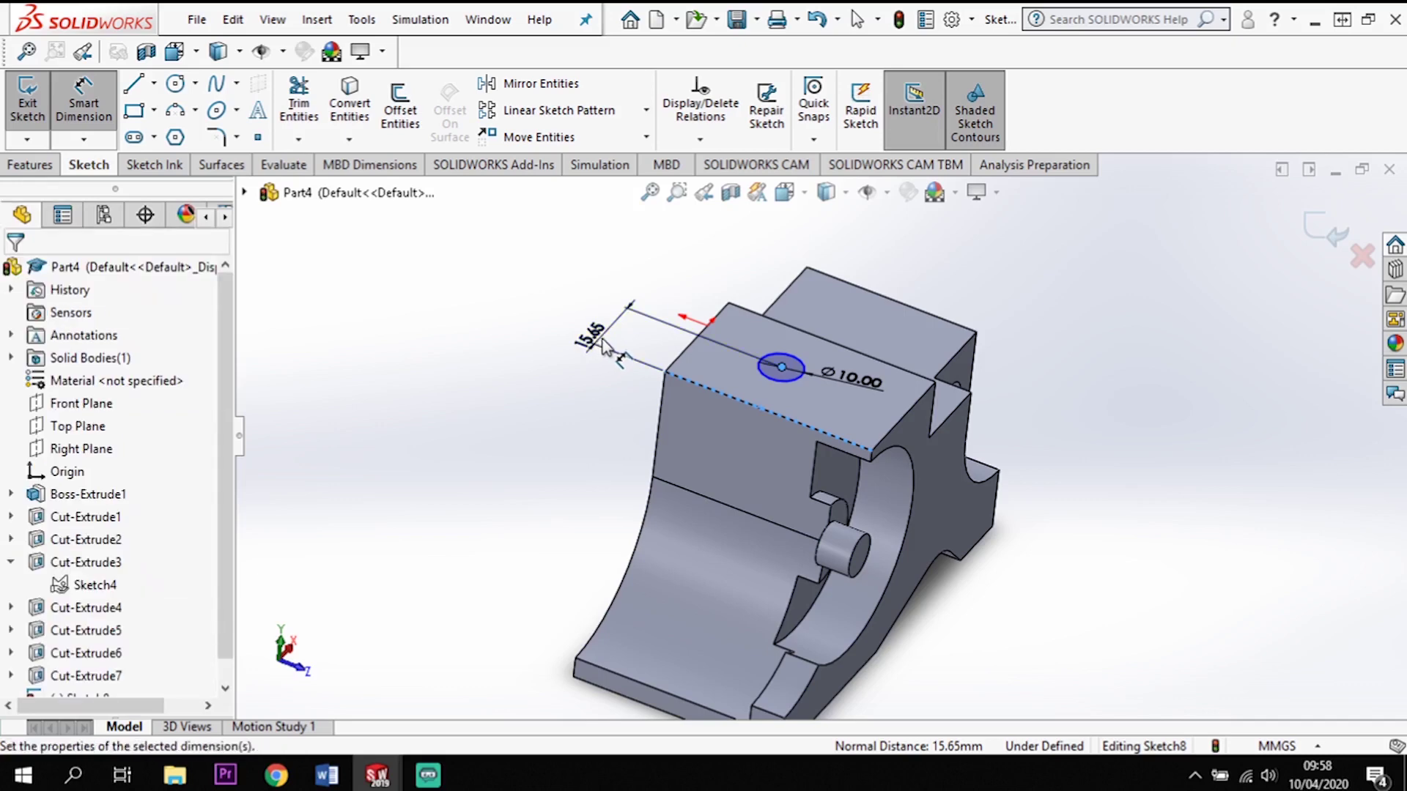
pyautogui.click(603, 346)
pyautogui.press('Return')
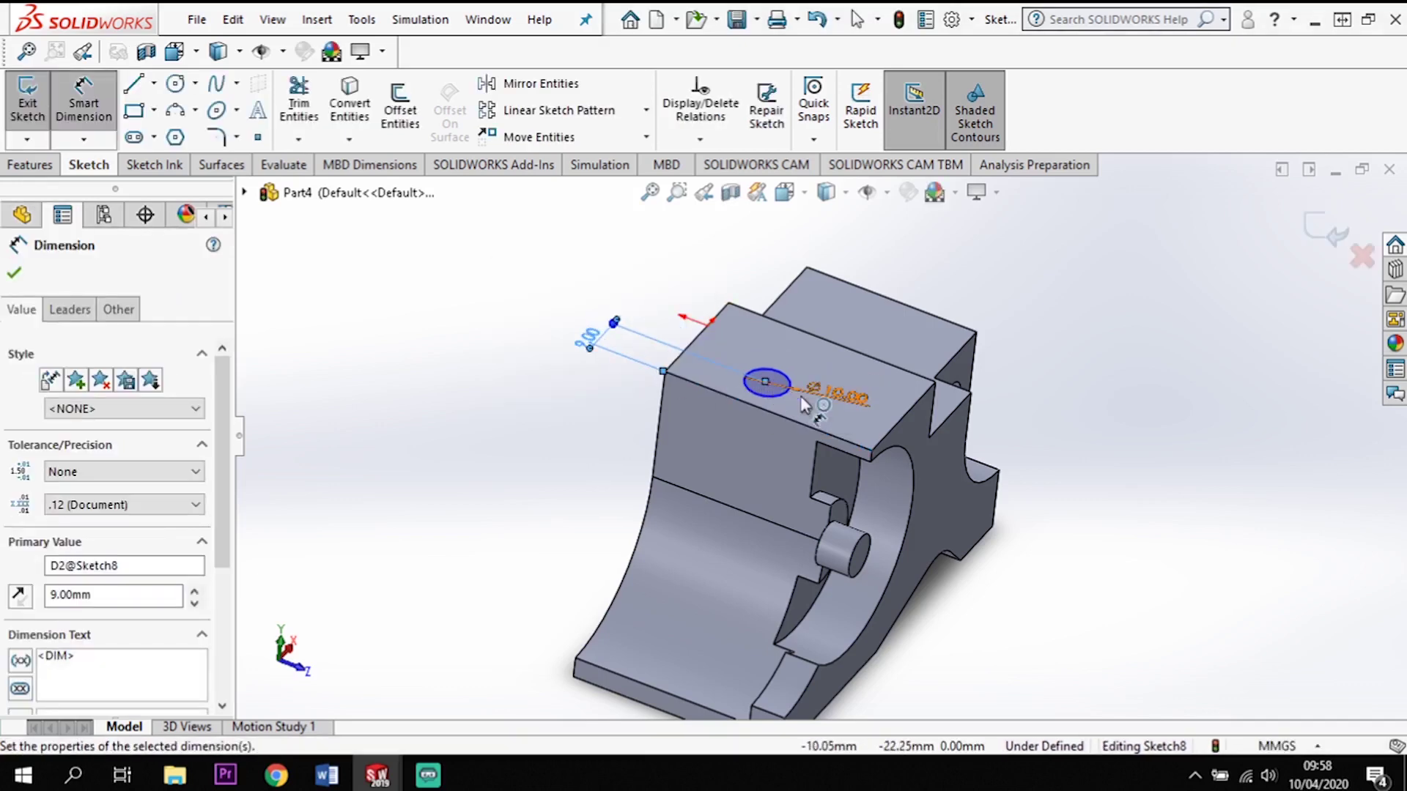
pyautogui.click(903, 418)
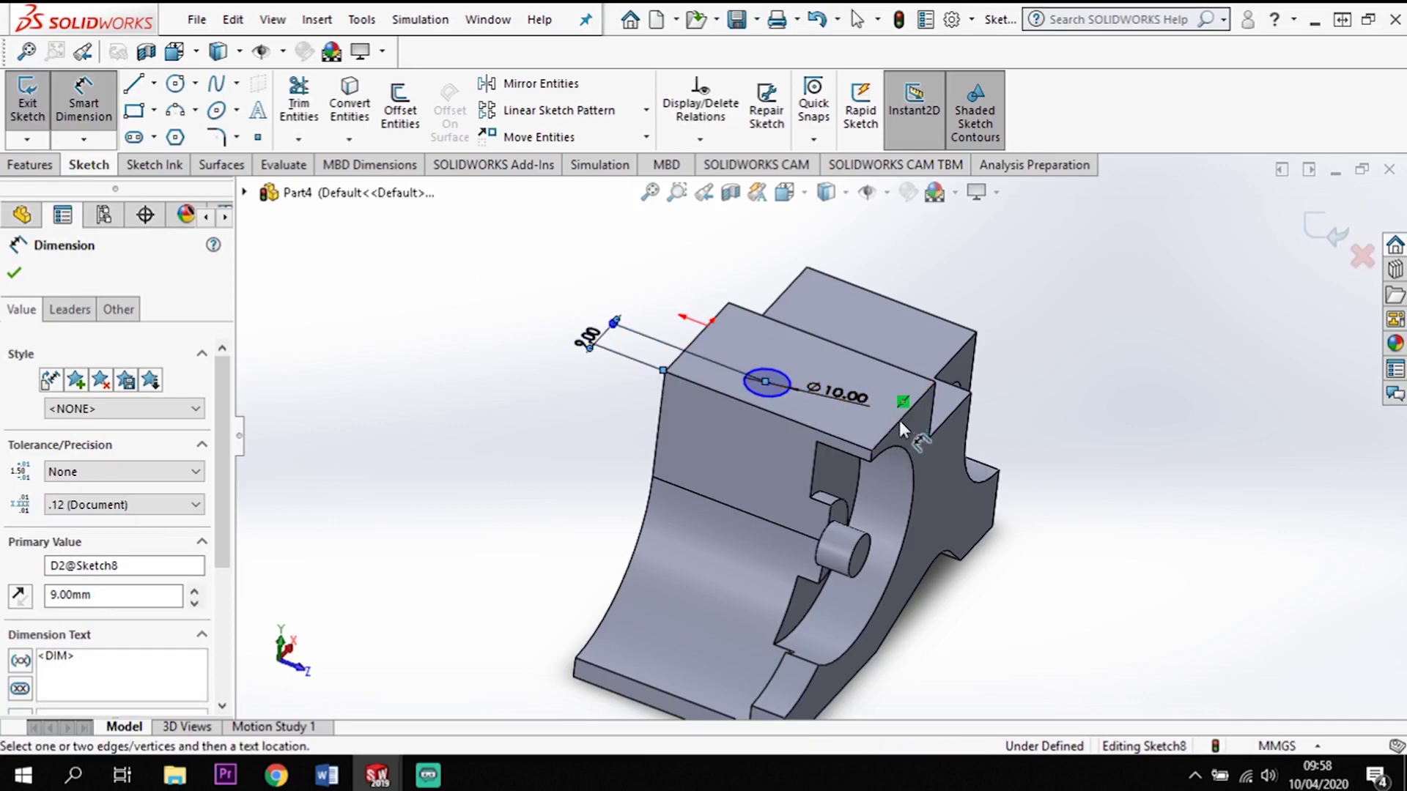
pyautogui.press('Escape')
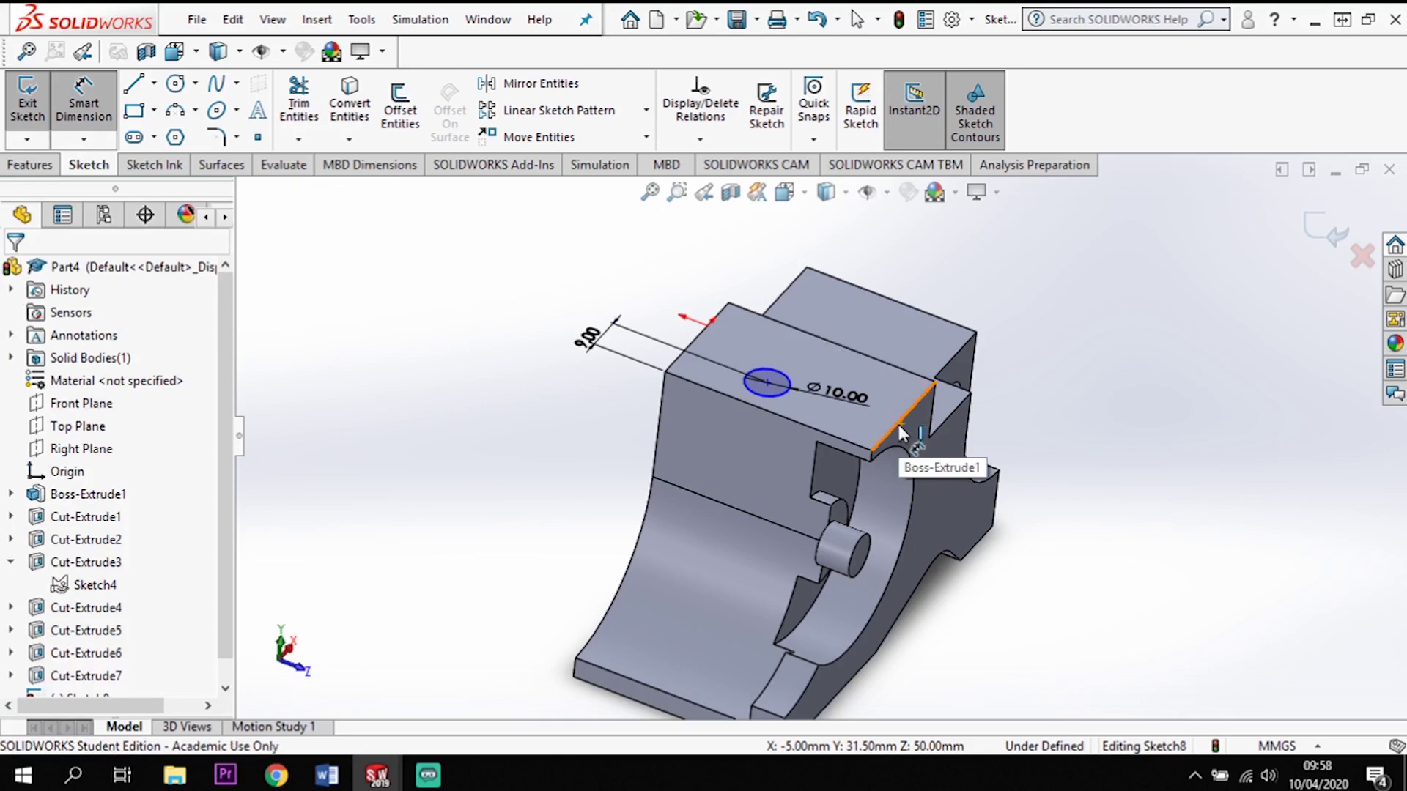
pyautogui.click(901, 428)
pyautogui.click(768, 382)
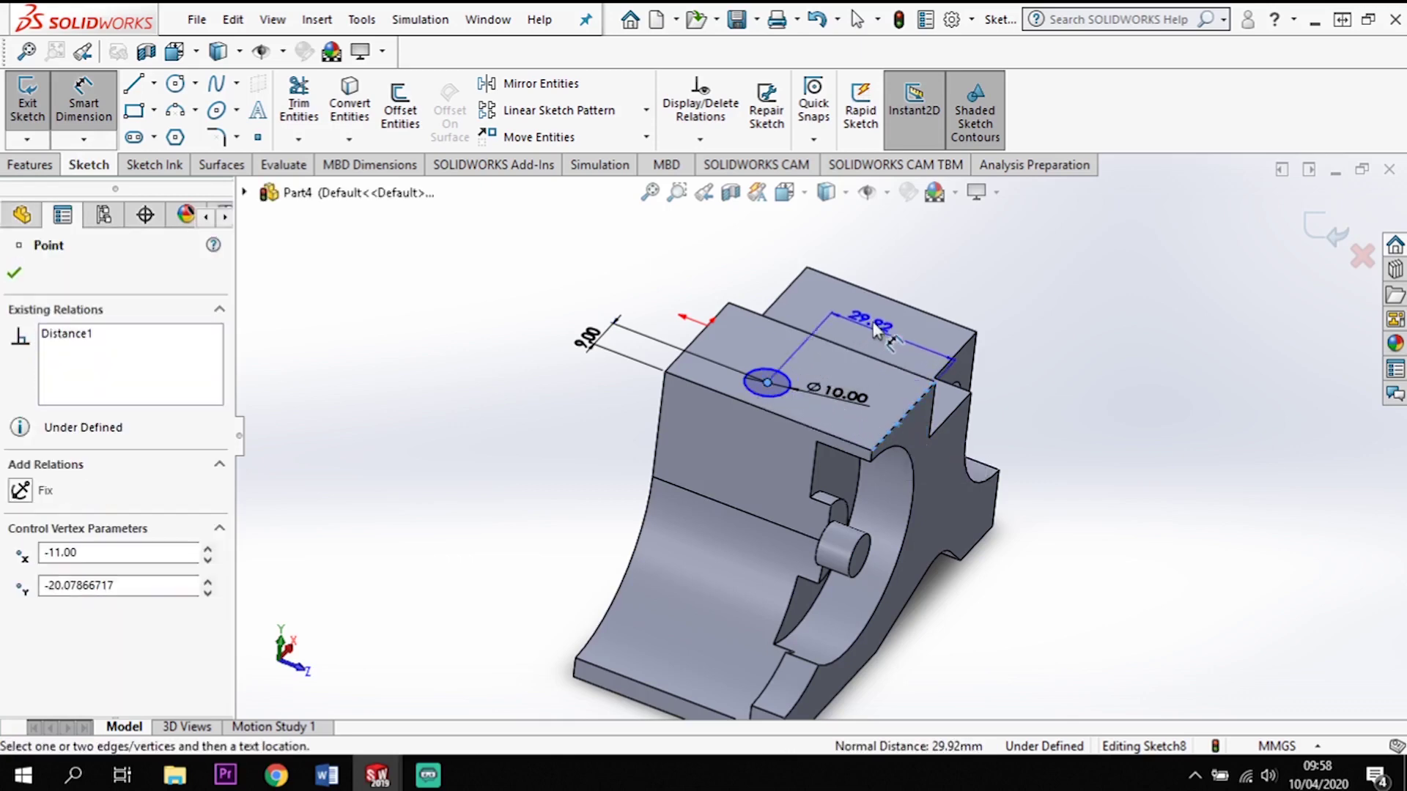
pyautogui.click(925, 291)
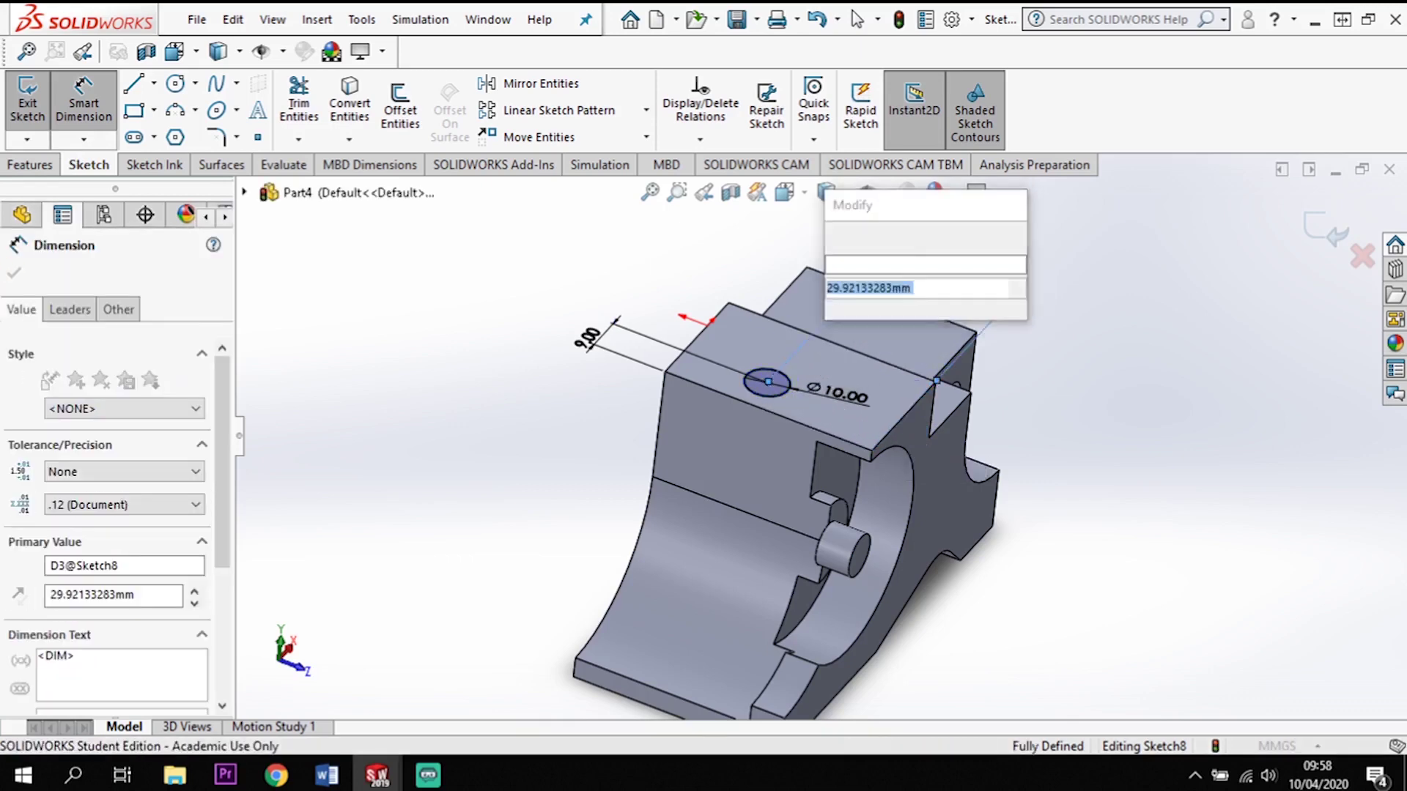
pyautogui.write('30')
pyautogui.press('Return')
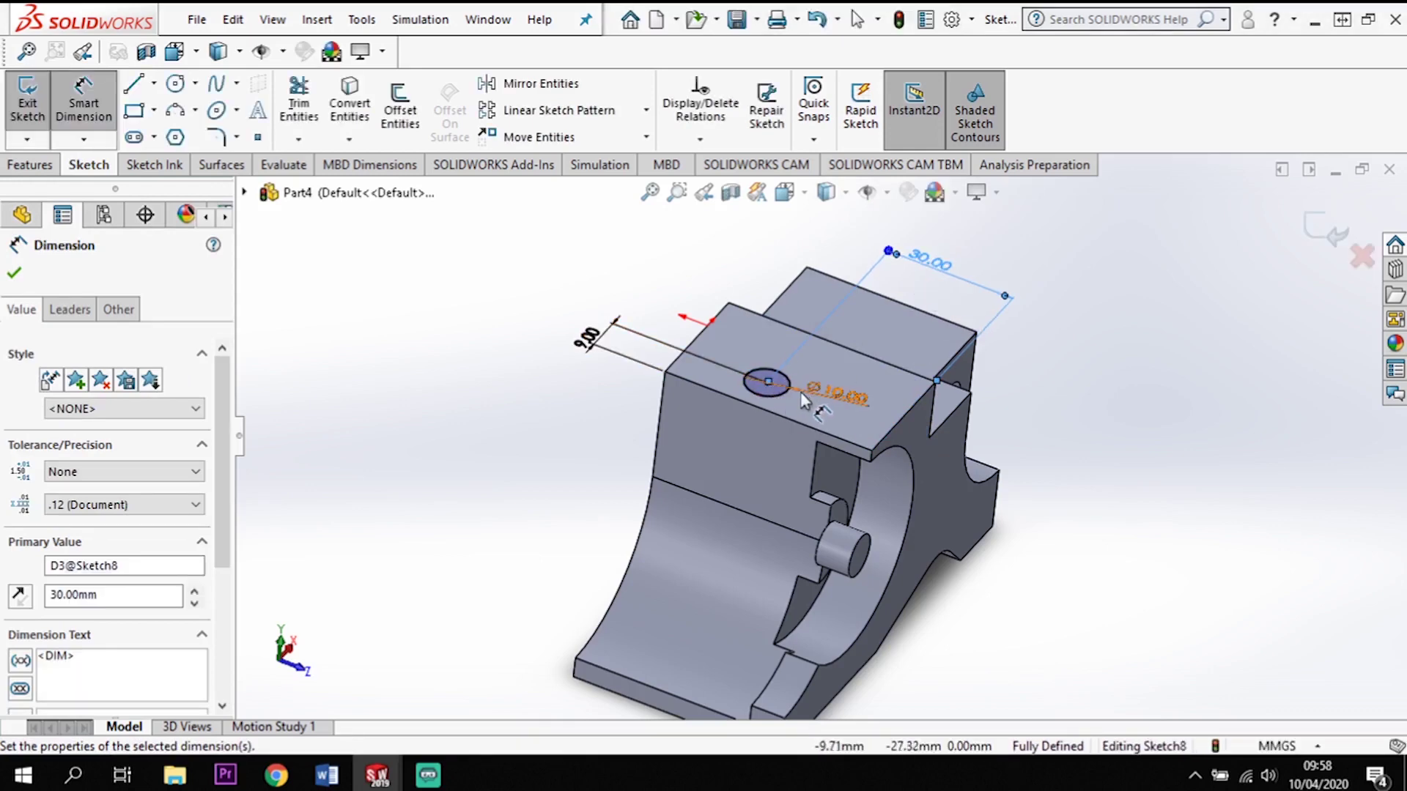
# - Extrude-cut the 10 mm circle downward with the Through All end condition
pyautogui.click(29, 165)
pyautogui.click(312, 106)
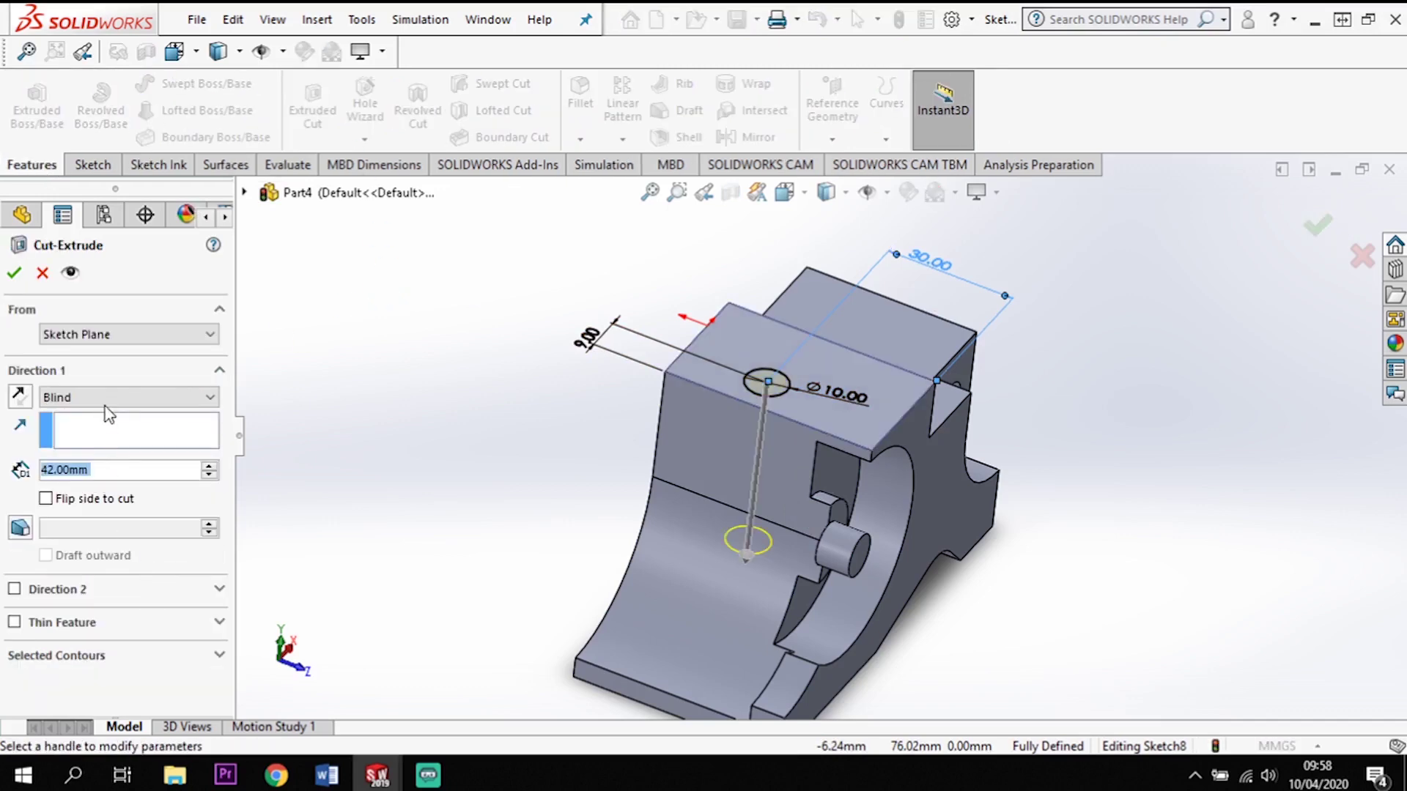
pyautogui.click(110, 397)
pyautogui.click(73, 430)
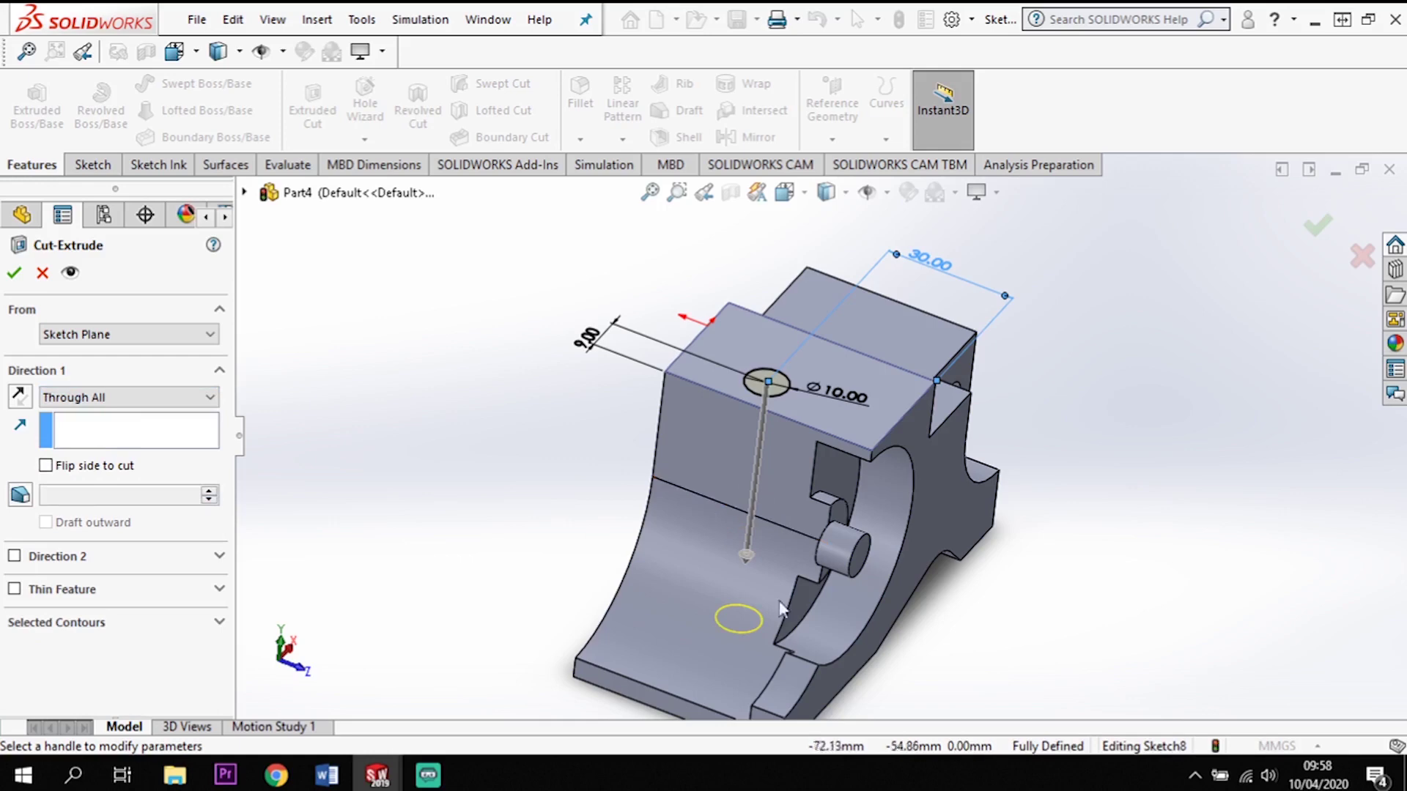
pyautogui.moveTo(894, 650); pyautogui.dragTo(813, 586, button='middle')
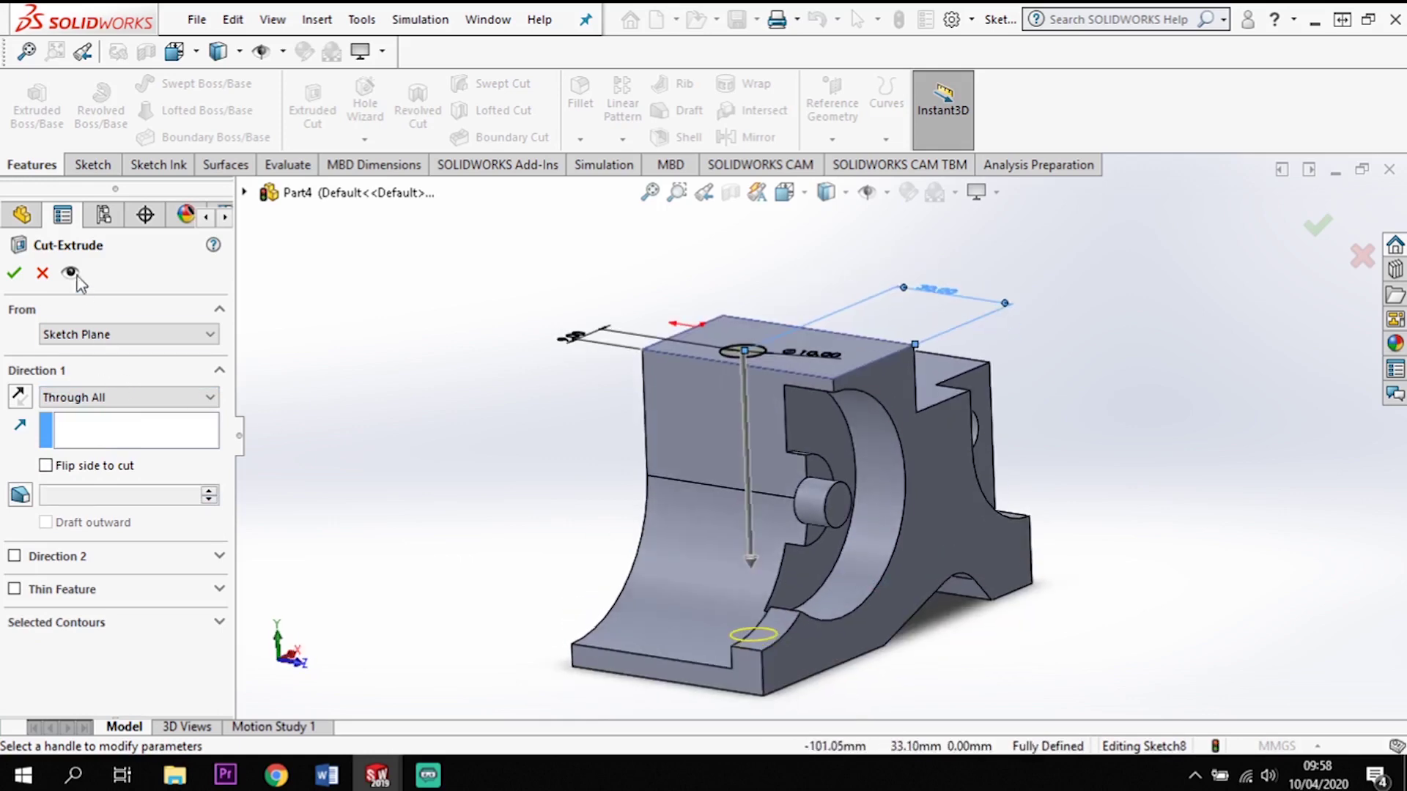
pyautogui.click(16, 275)
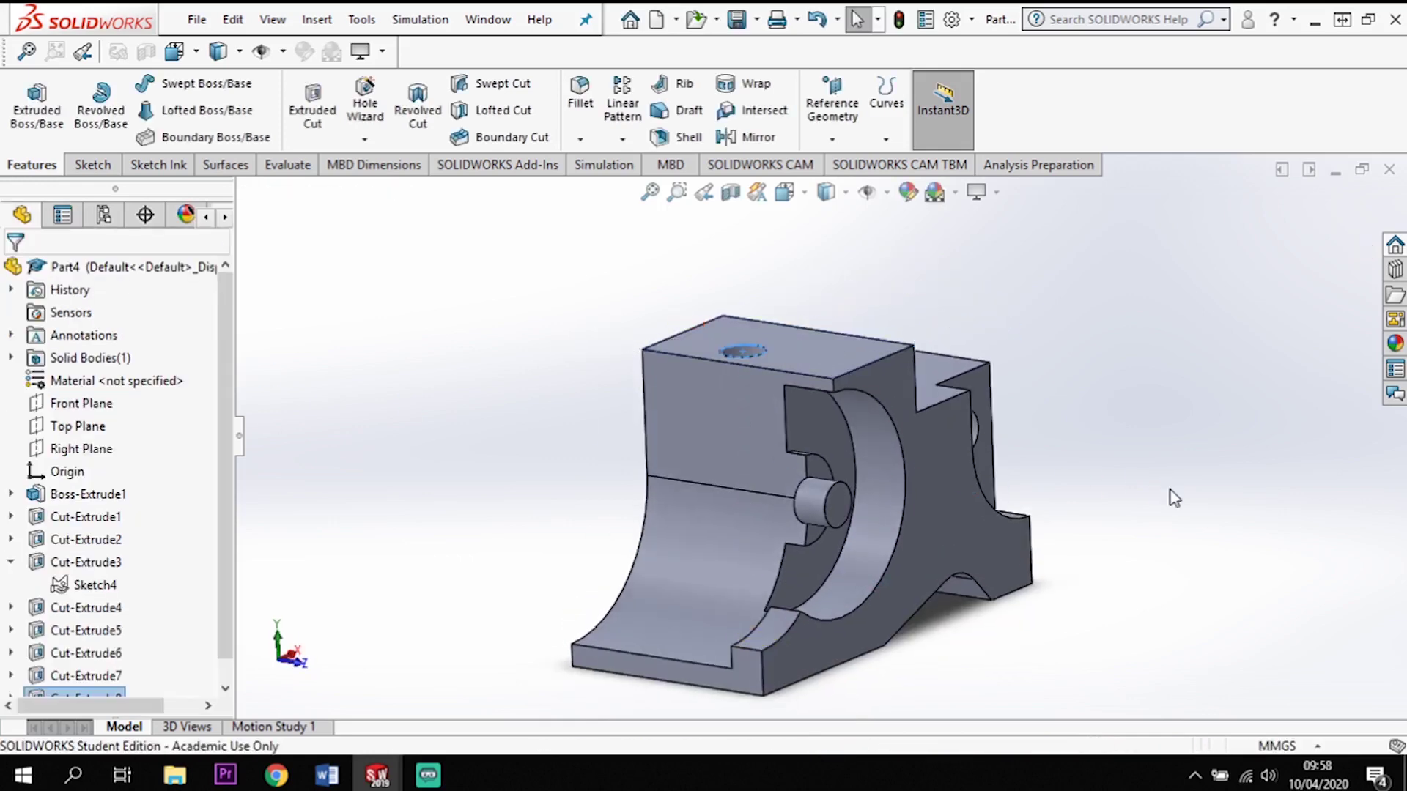
# - Start a sketch on the holed top face and draw a corner rectangle about 50 × 11 mm from the part's outer back corner toward the hole
pyautogui.moveTo(1116, 528); pyautogui.dragTo(1134, 644, button='middle')
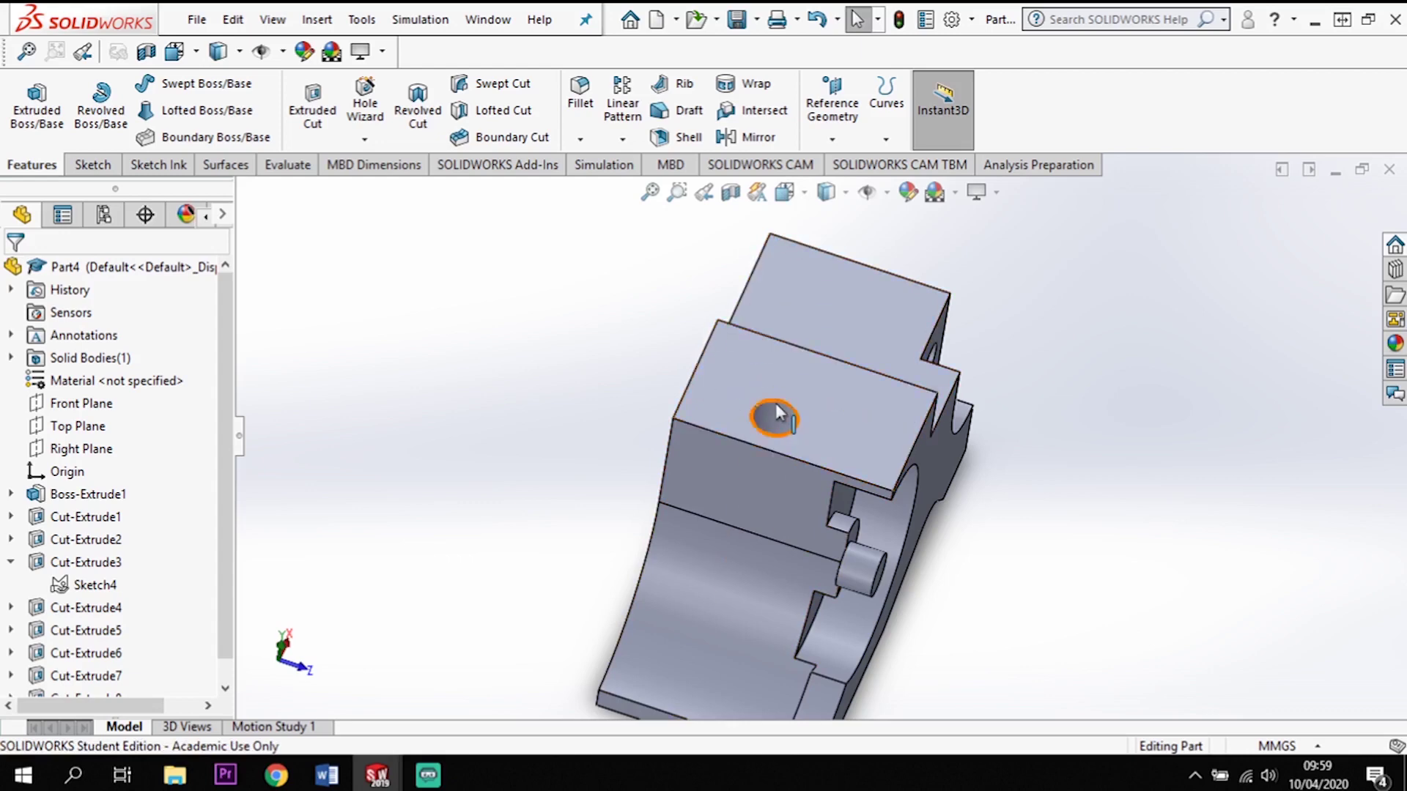
pyautogui.click(741, 368)
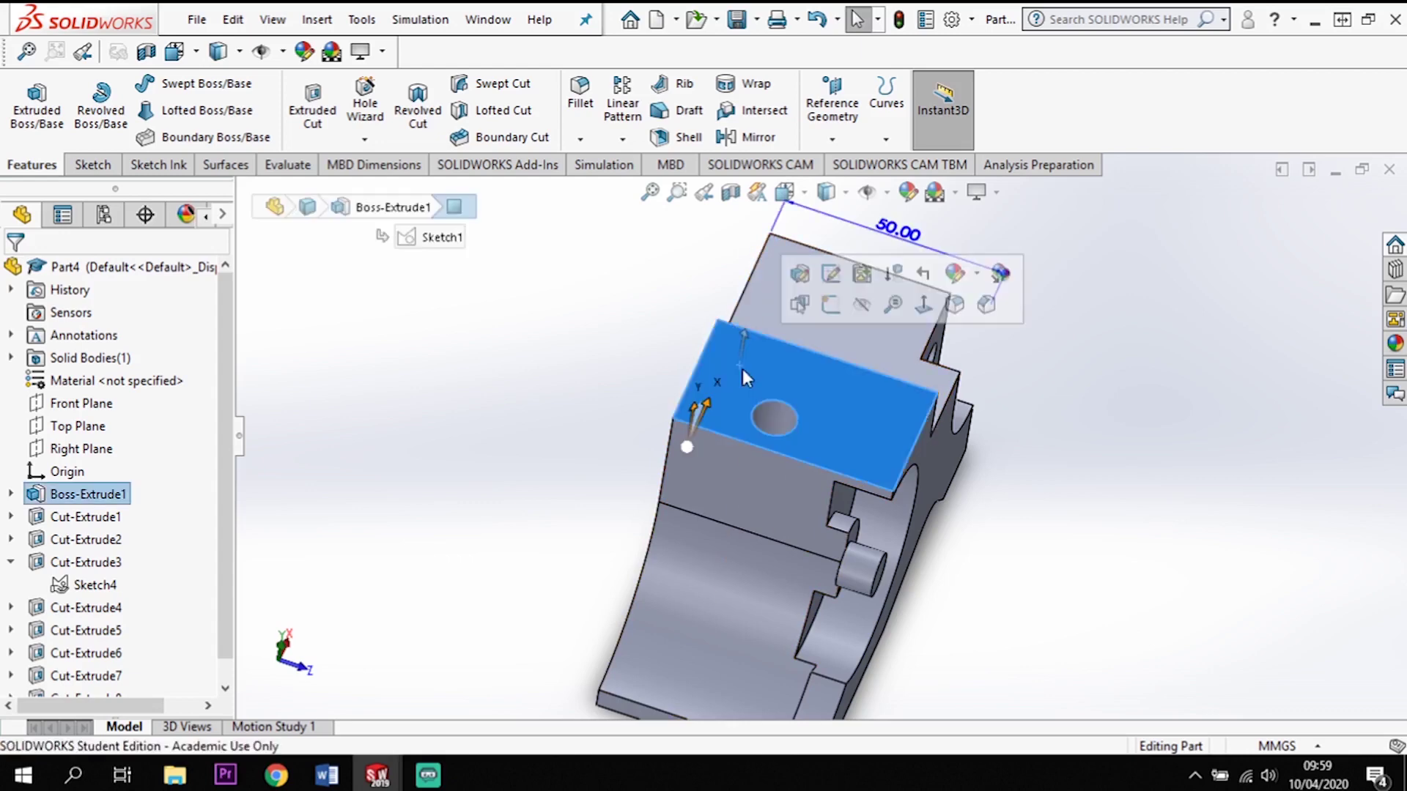
pyautogui.click(837, 308)
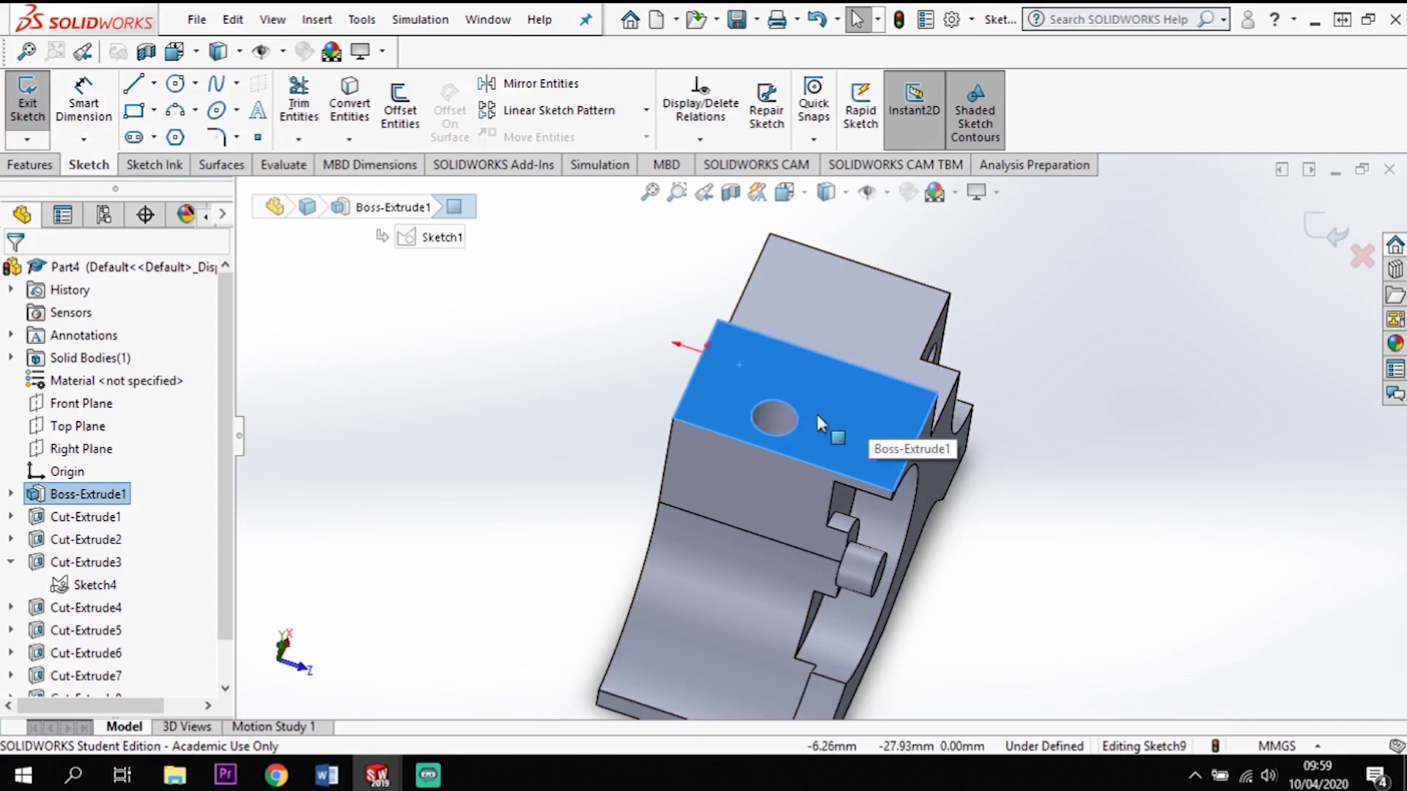
pyautogui.hotkey('ctrl', '8')
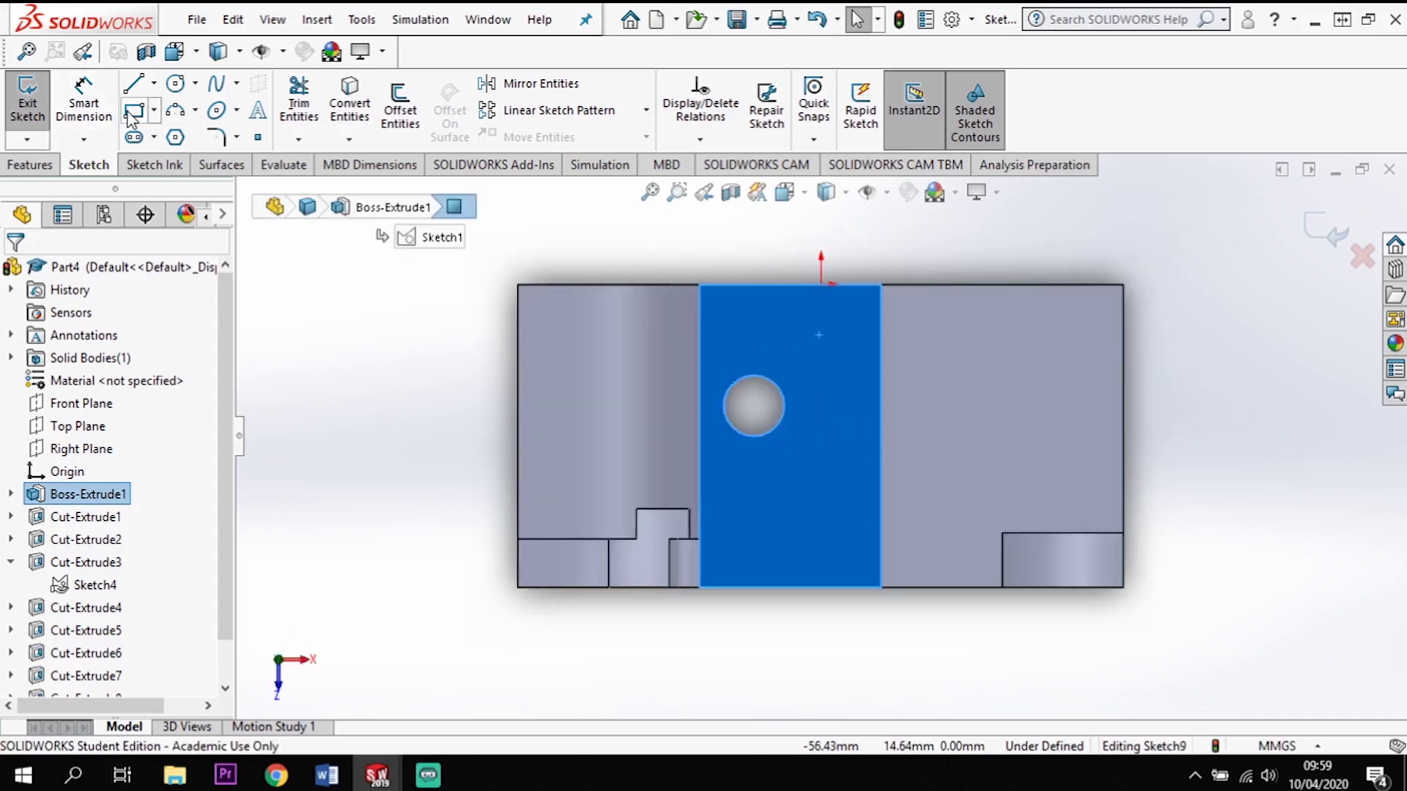
pyautogui.click(1123, 284)
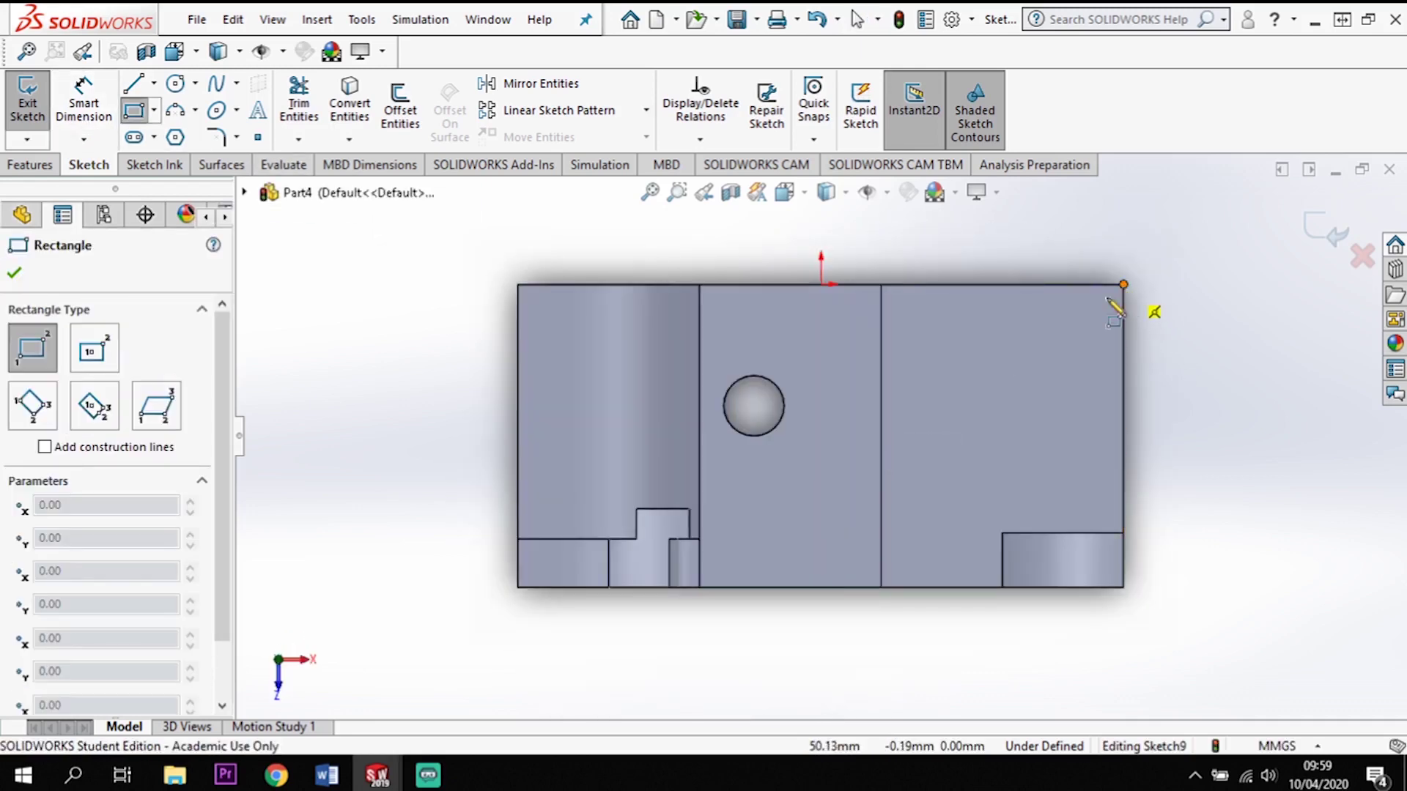
pyautogui.click(821, 352)
pyautogui.press('Escape')
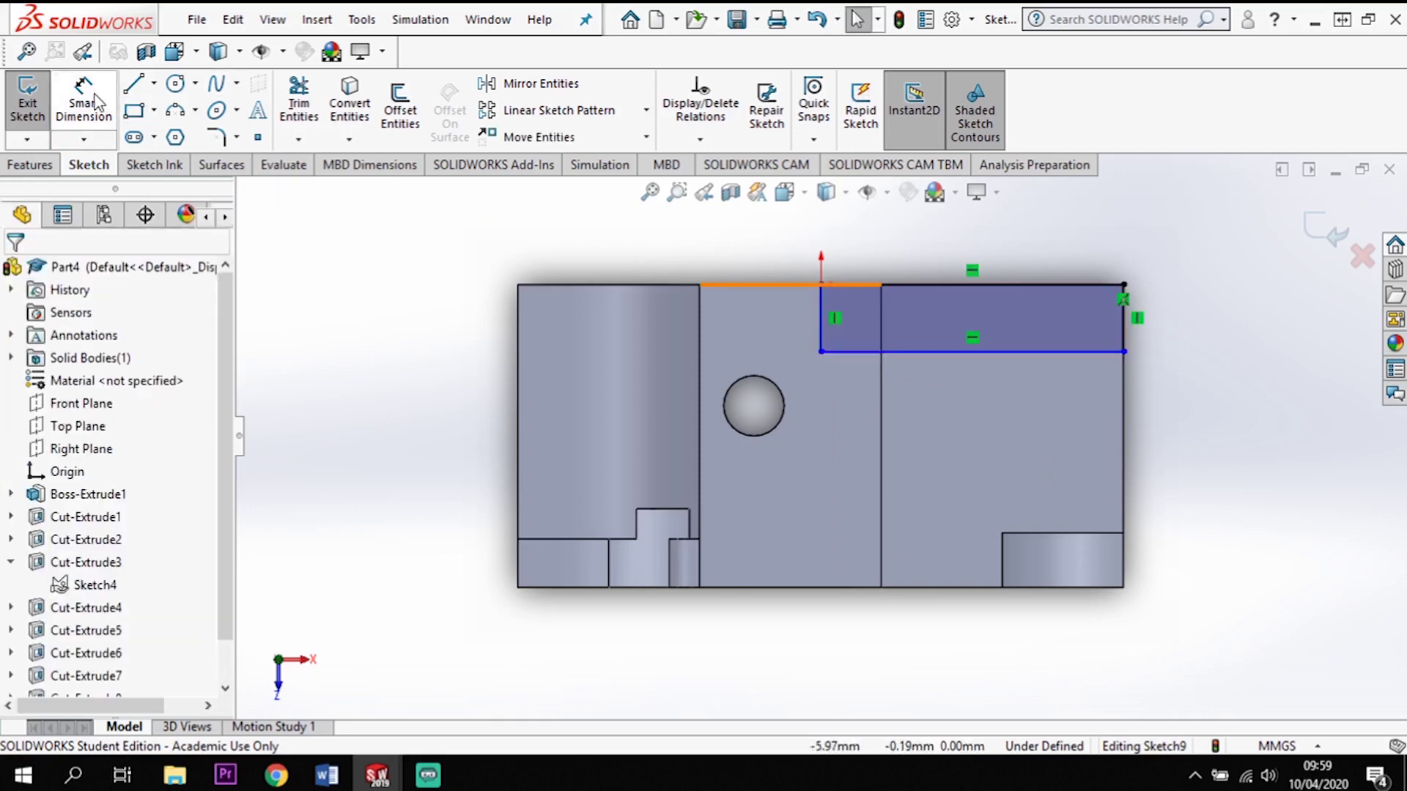
# - Dimension the rectangle's length along the back edge as 50 mm and its width as 12 mm
pyautogui.click(94, 102)
pyautogui.click(1062, 285)
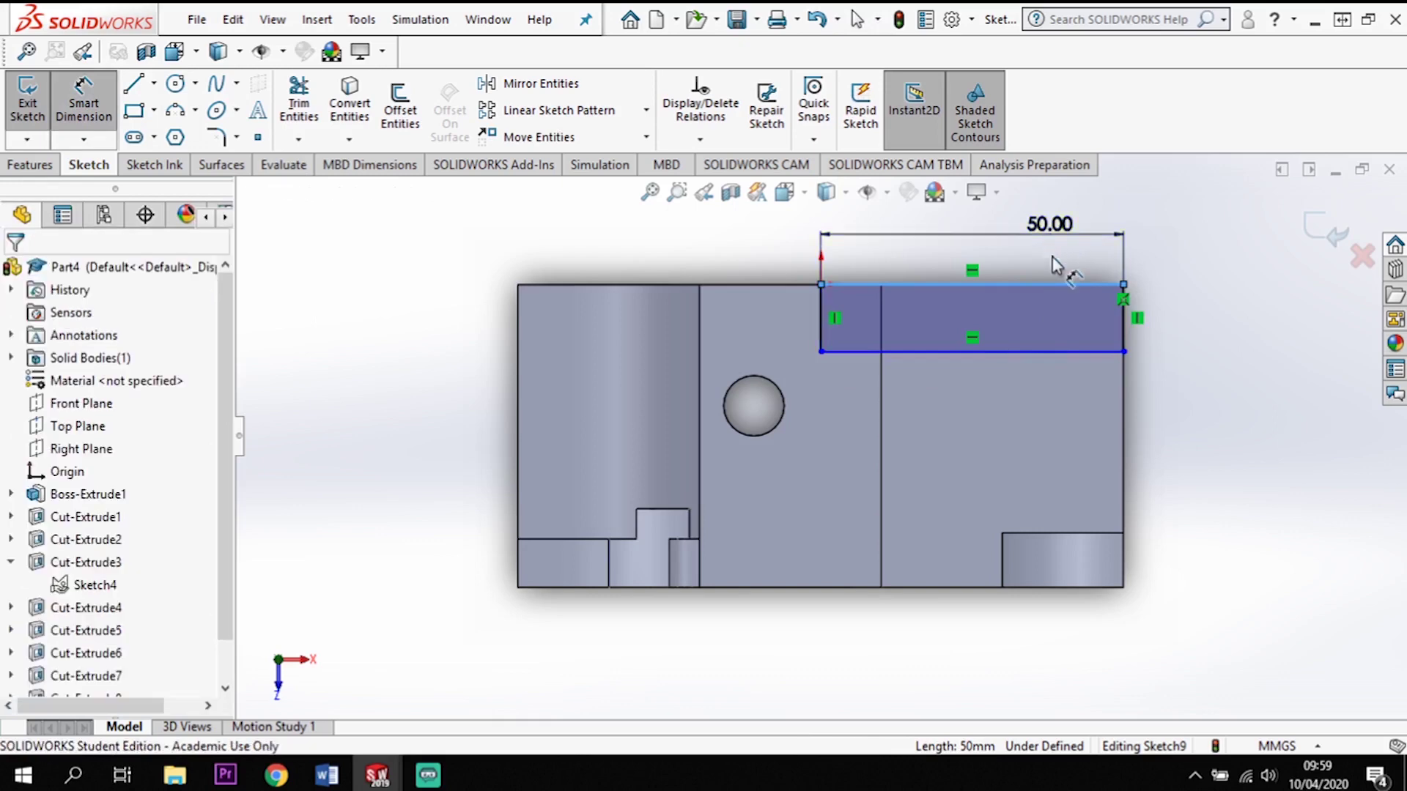
pyautogui.click(1055, 271)
pyautogui.write('50')
pyautogui.press('Return')
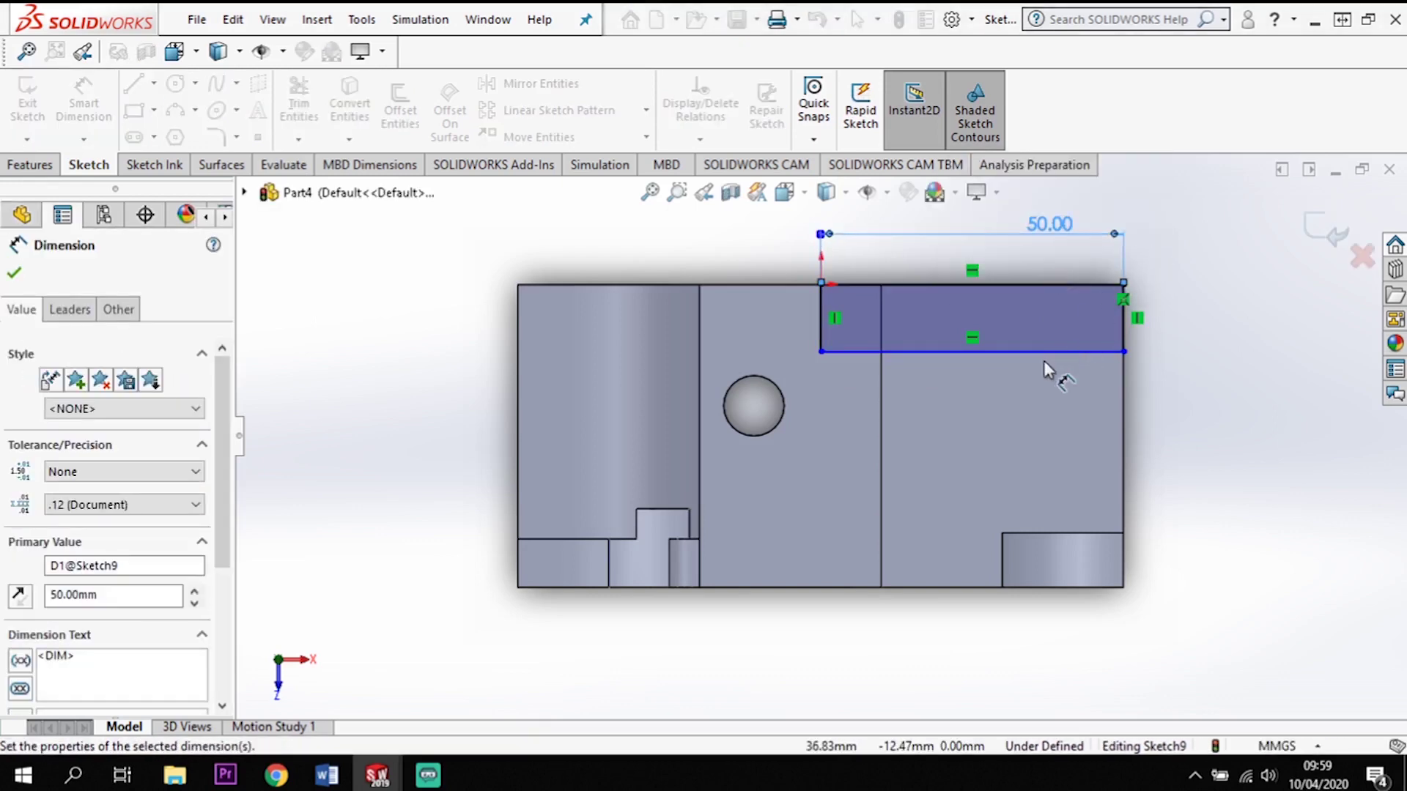
pyautogui.click(1123, 338)
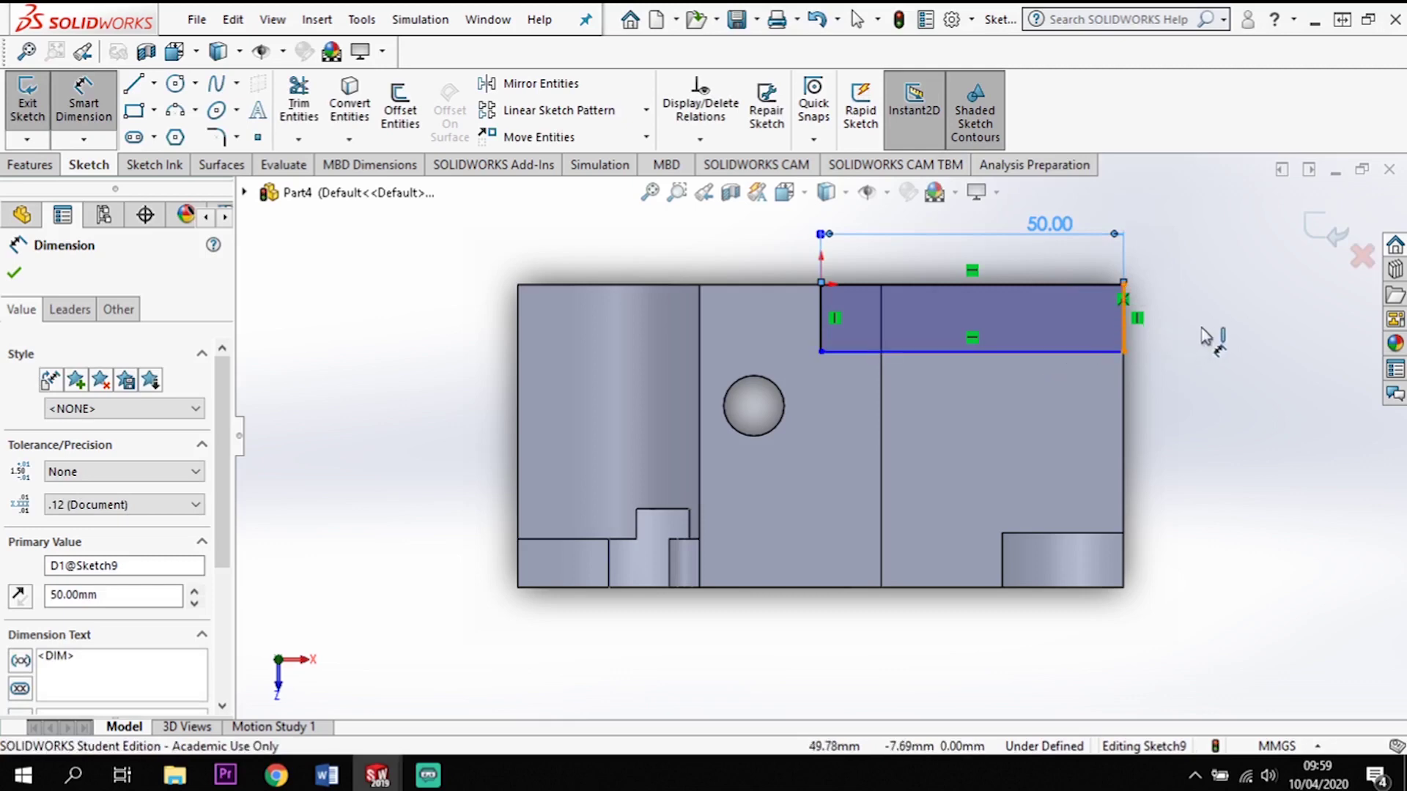
pyautogui.click(1220, 338)
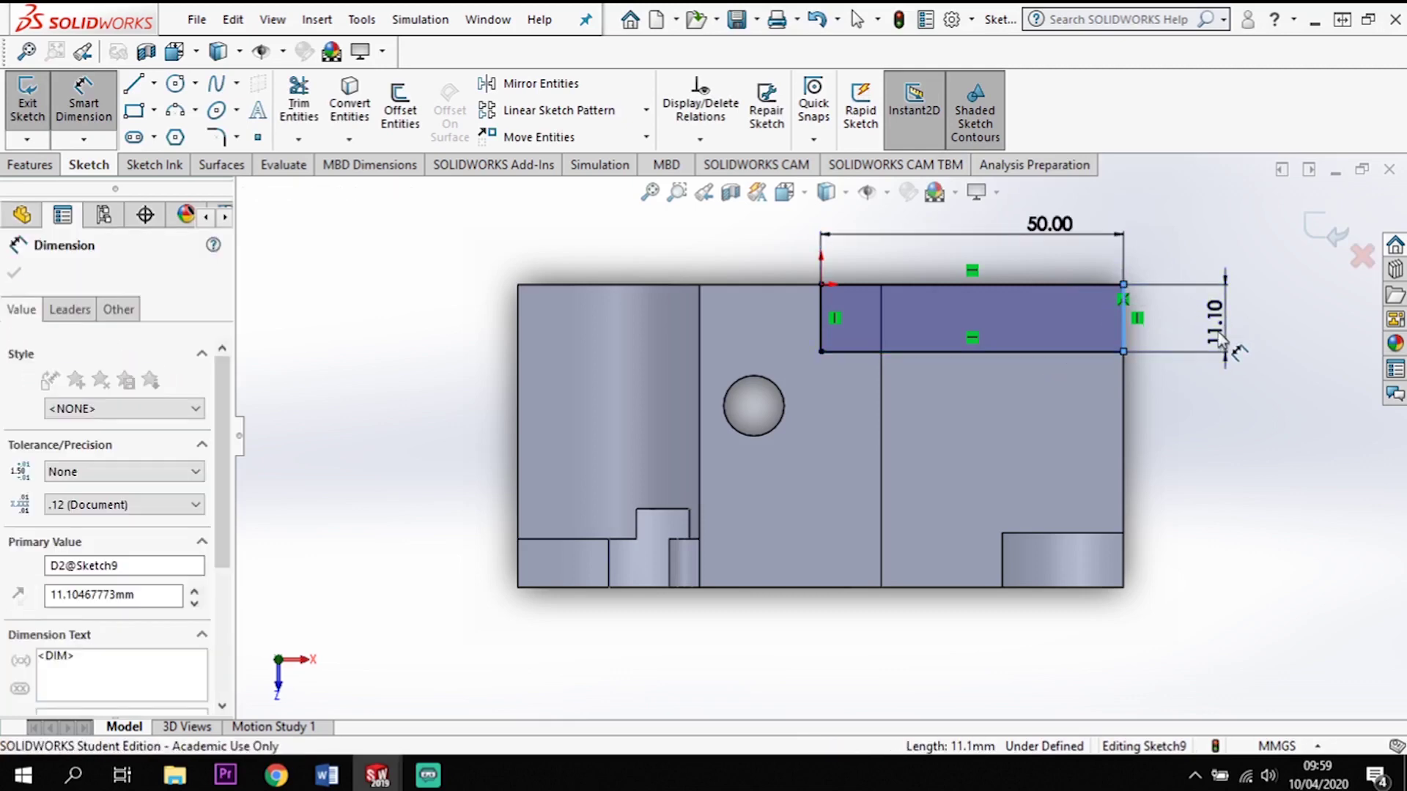
pyautogui.write('12')
pyautogui.press('Return')
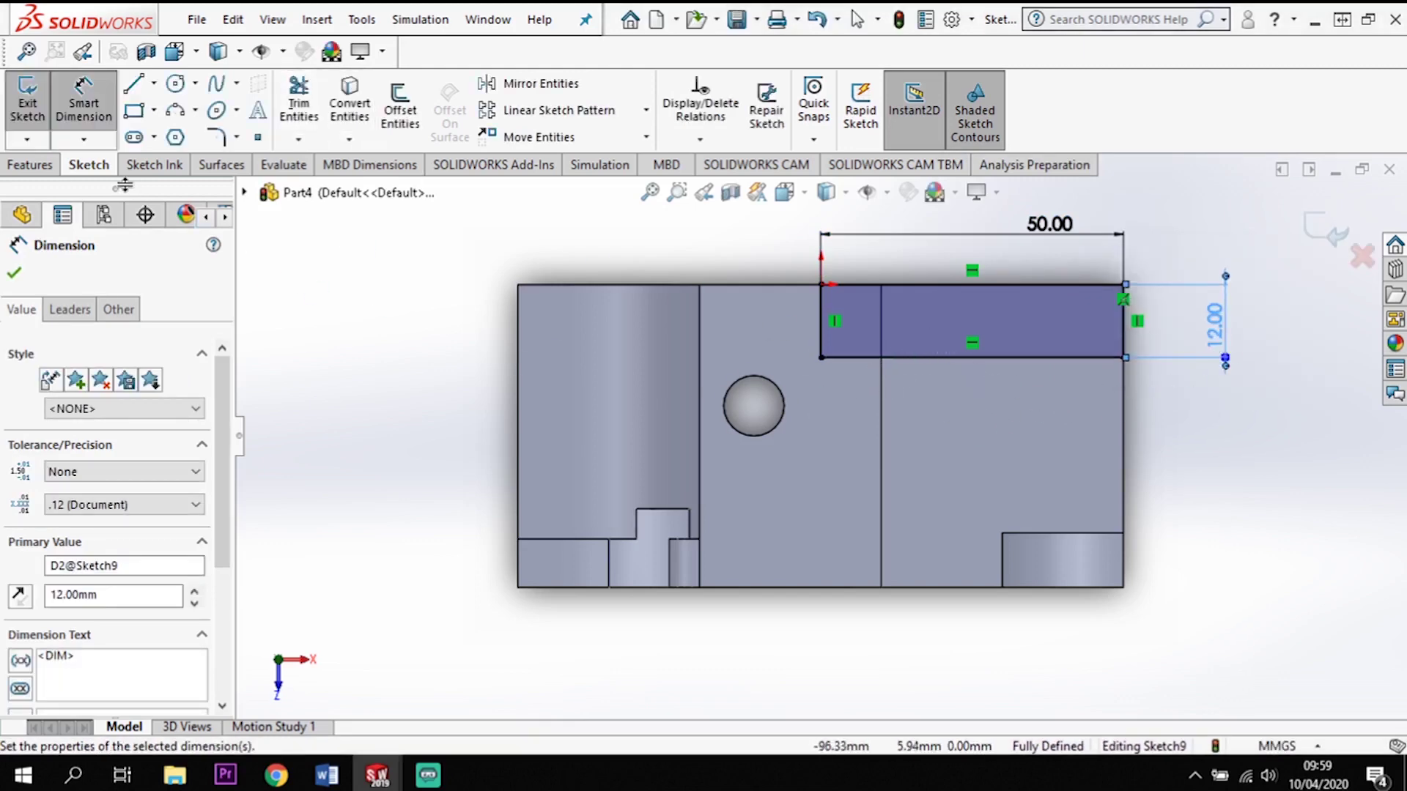
# - Extrude-cut the 50 × 12 mm rectangle through the back corner of the part with the Through All end condition
pyautogui.click(31, 164)
pyautogui.click(302, 115)
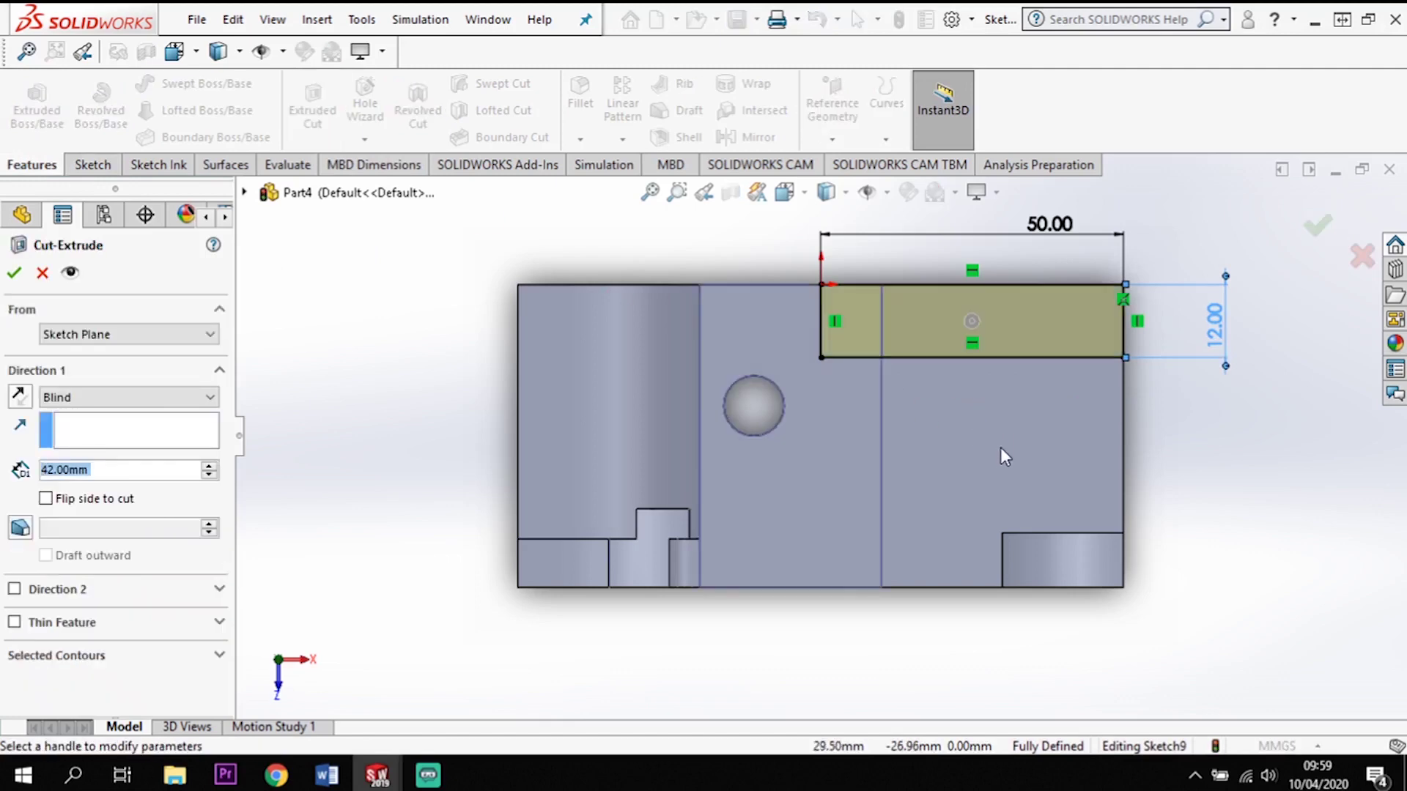
pyautogui.moveTo(1218, 465); pyautogui.dragTo(1162, 377, button='middle')
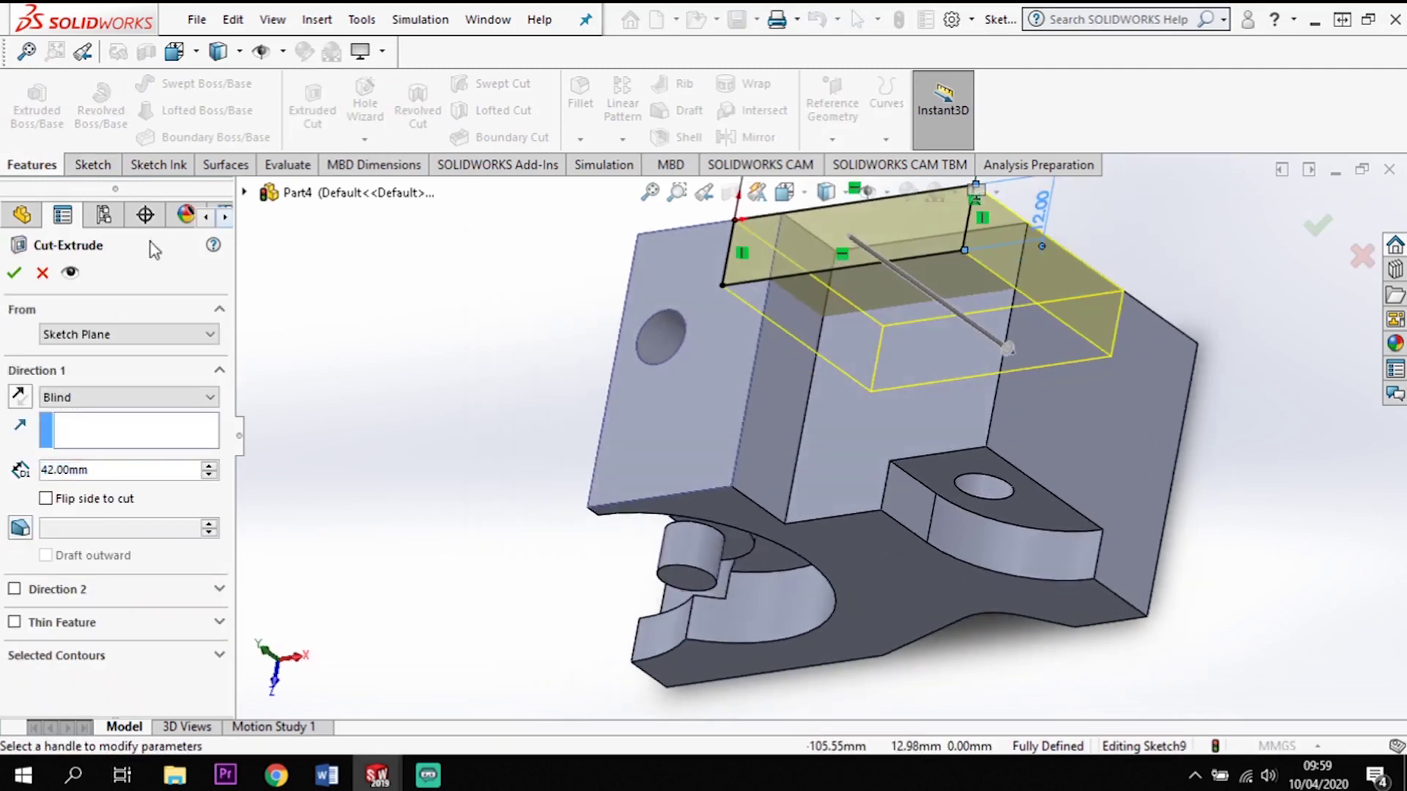
pyautogui.click(128, 404)
pyautogui.click(129, 429)
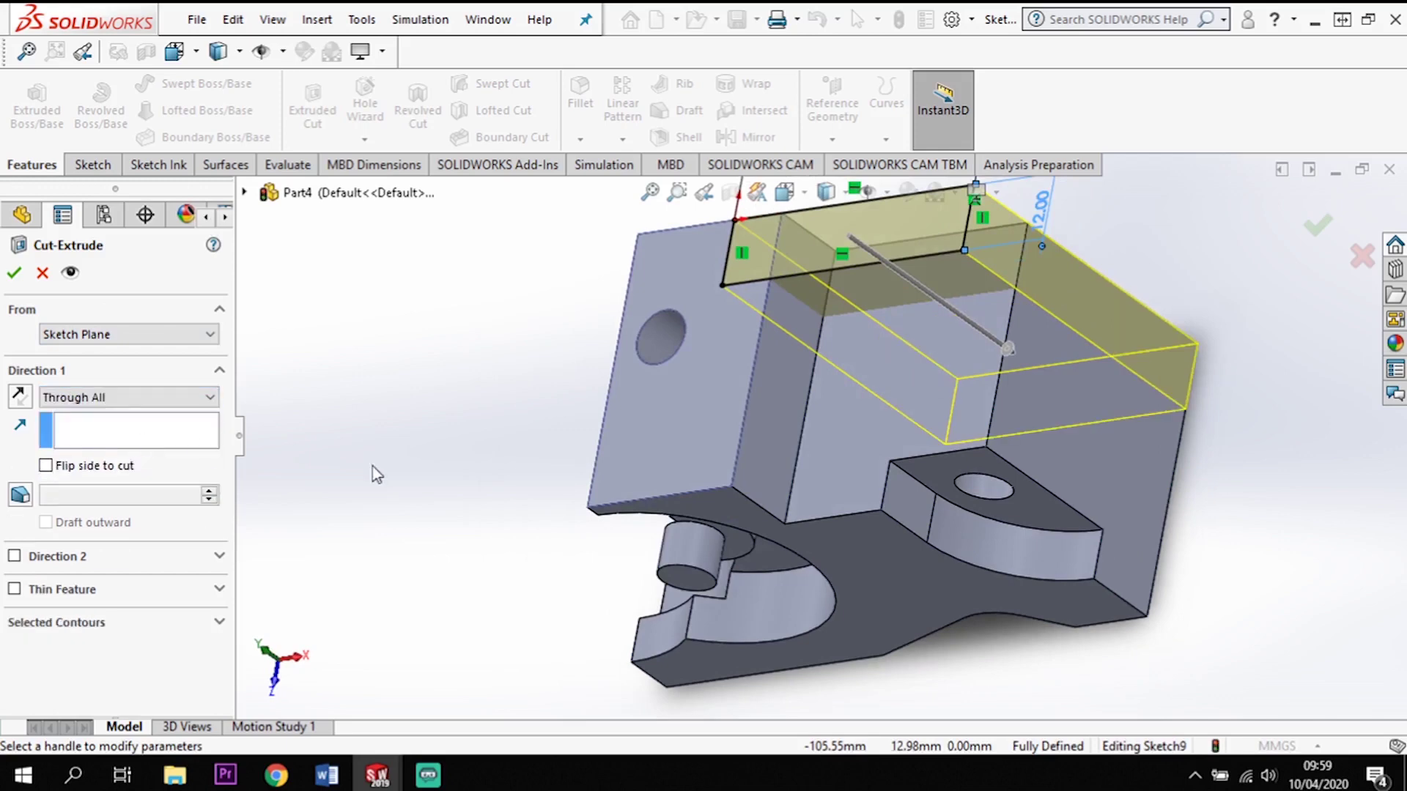
pyautogui.click(1317, 225)
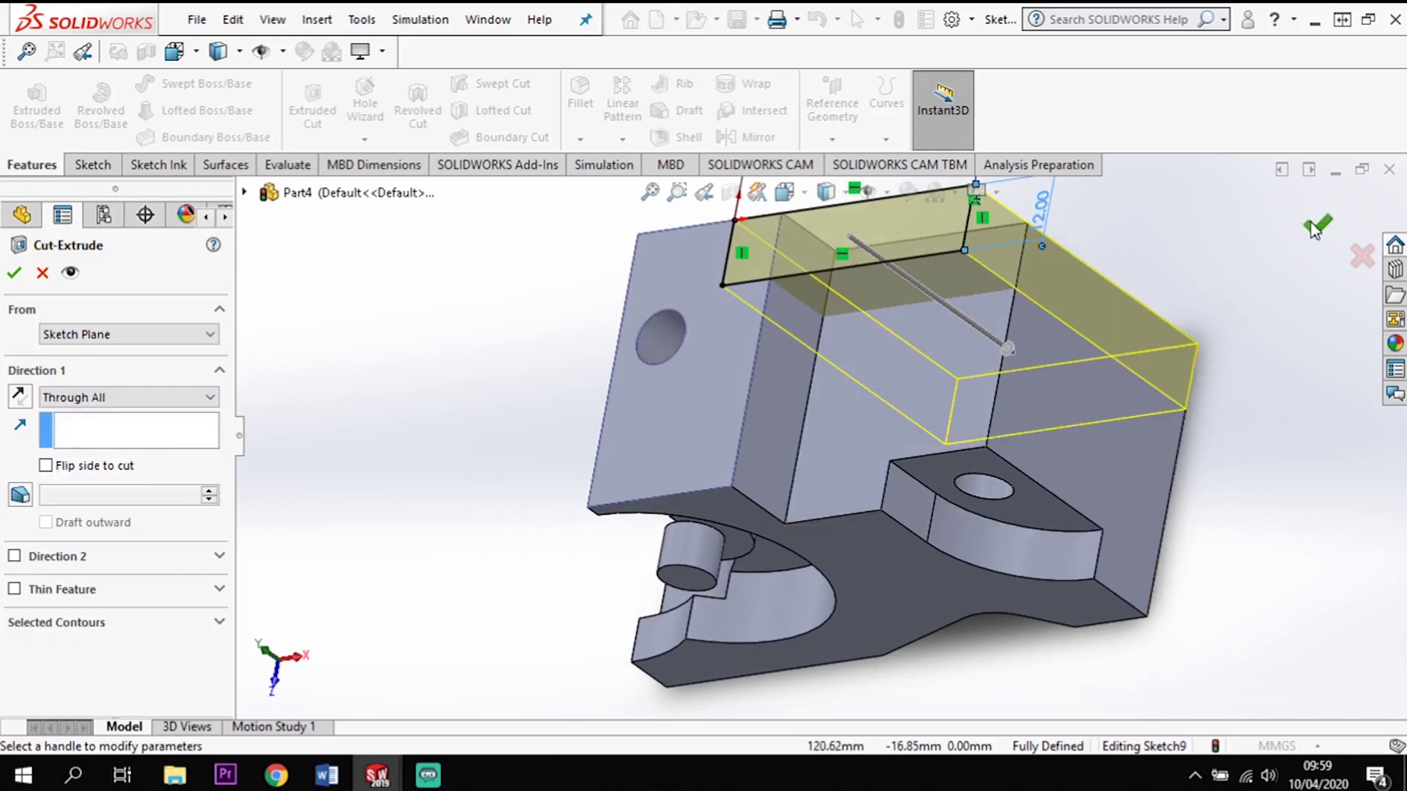
# - Start a sketch on the flat left side face above the concave curve and draw a slanted line across its upper back corner
pyautogui.moveTo(741, 707); pyautogui.dragTo(745, 521, button='middle')
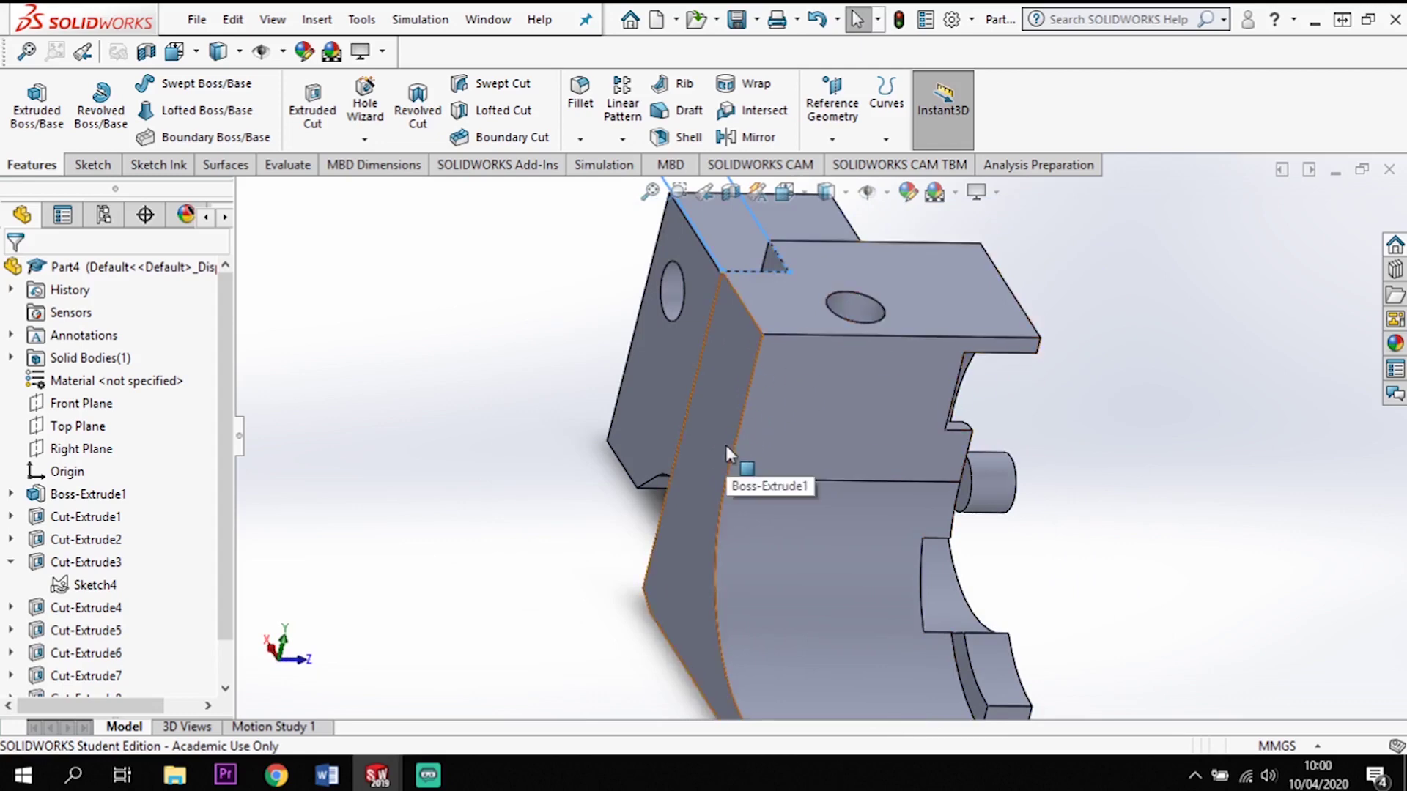
pyautogui.press('space')
pyautogui.click(744, 570)
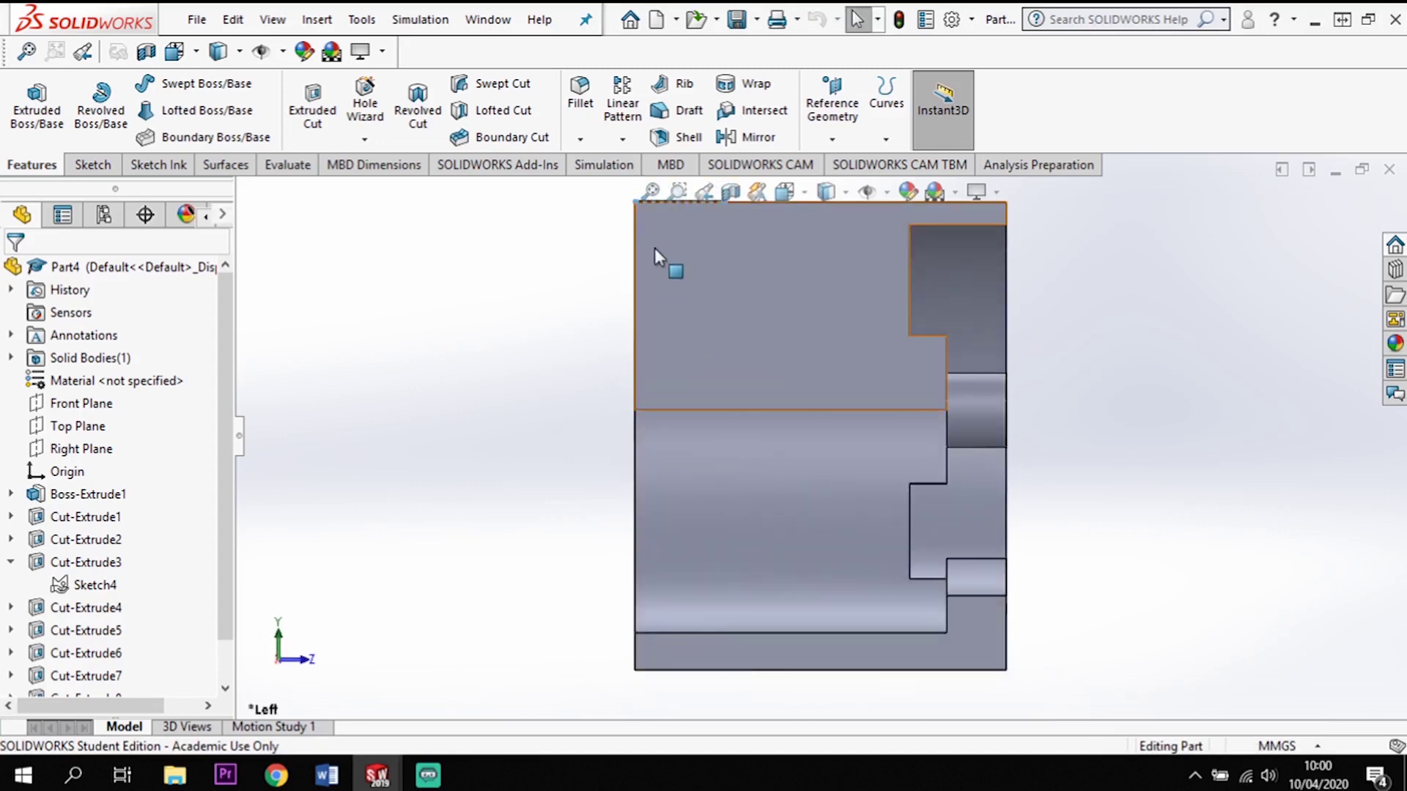
pyautogui.click(654, 247)
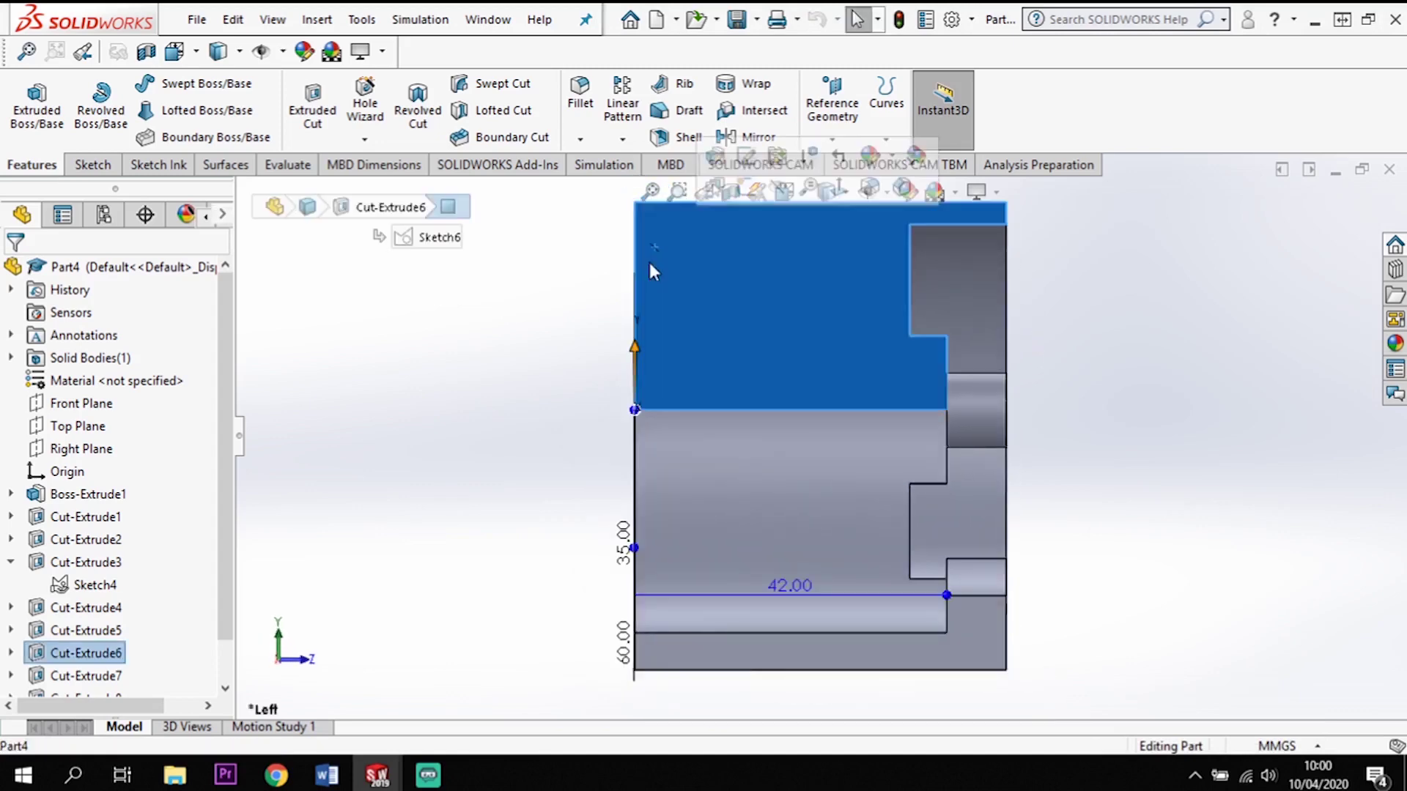
pyautogui.click(88, 168)
pyautogui.click(27, 99)
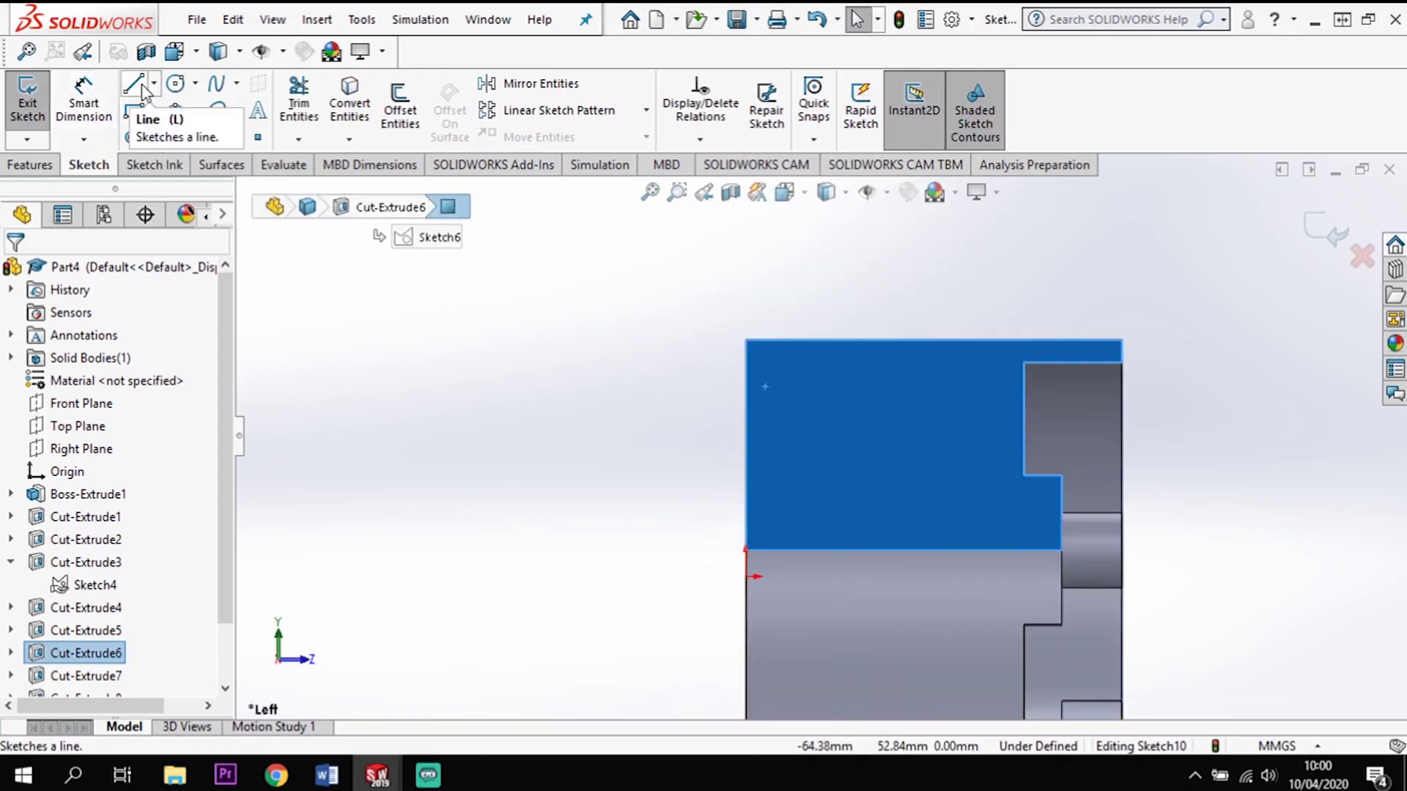
pyautogui.click(136, 85)
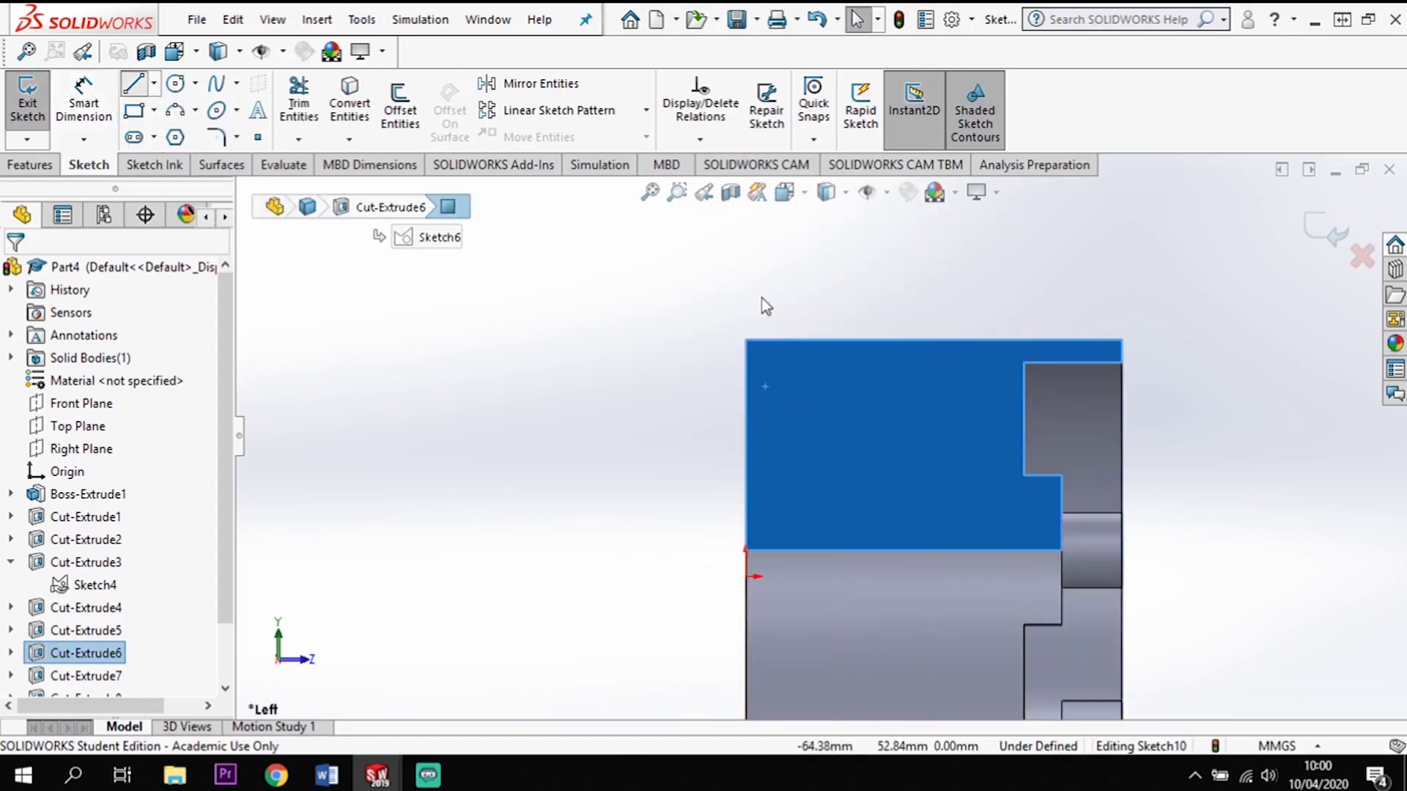
pyautogui.click(806, 340)
pyautogui.click(746, 445)
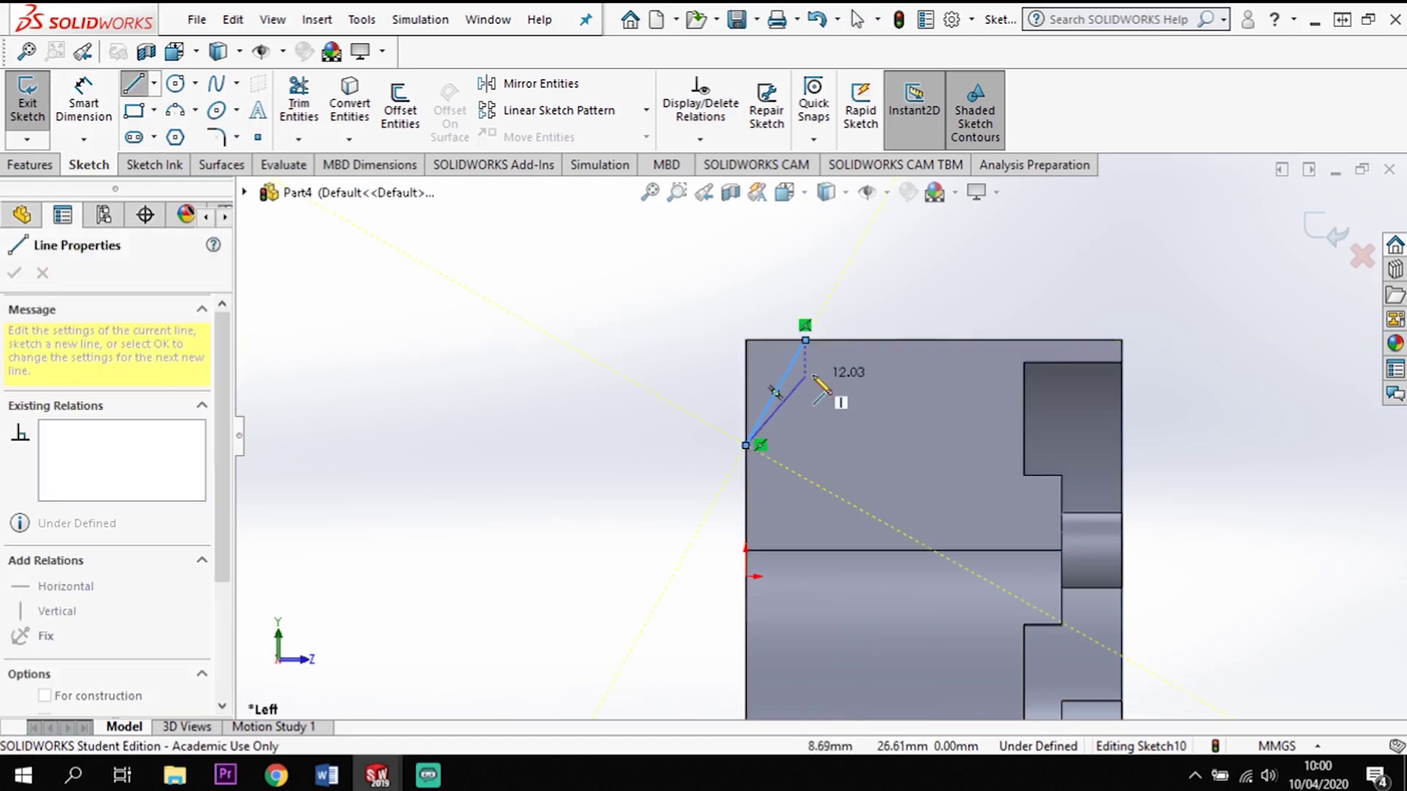
pyautogui.press('Escape')
pyautogui.press('Escape')
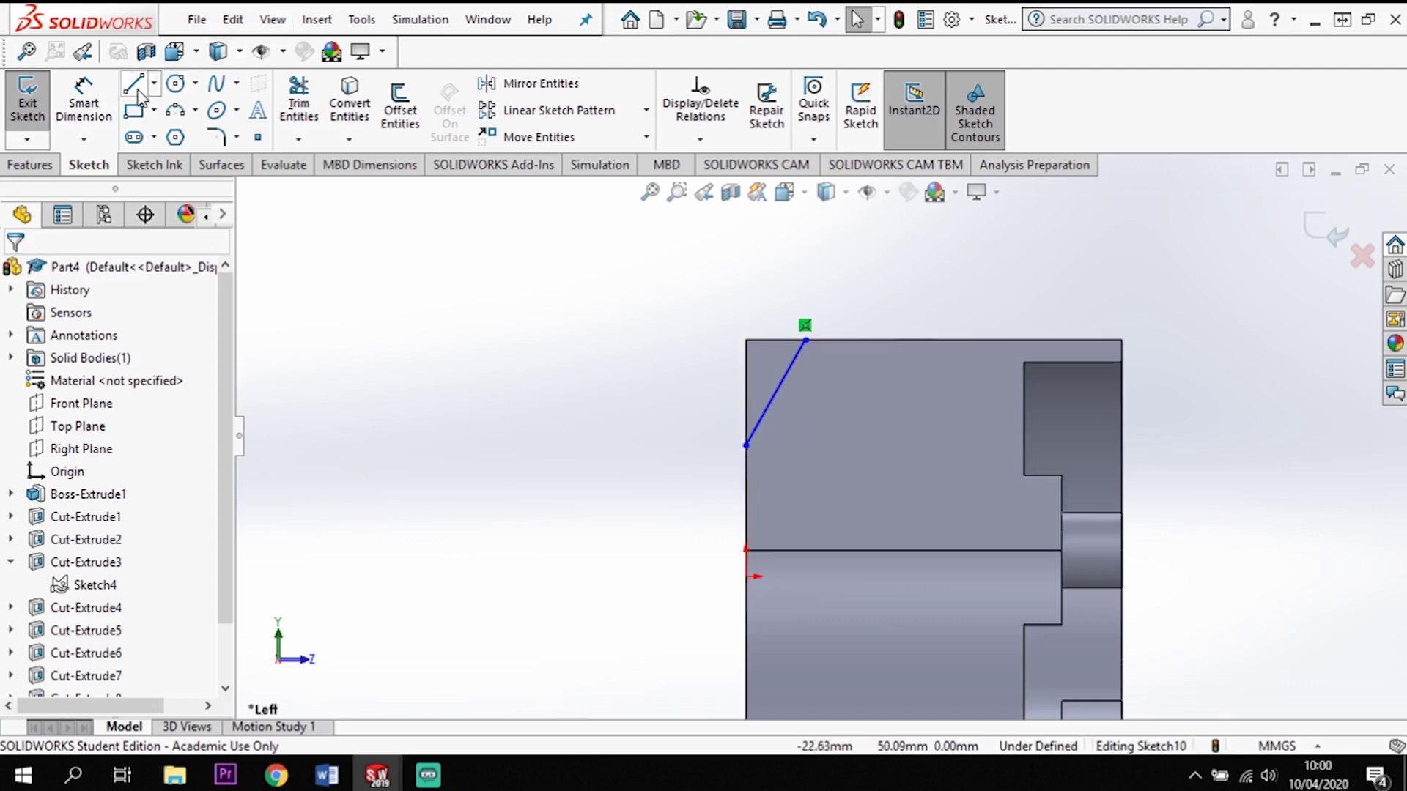
# - Close the corner triangle with a vertical line about 14 mm long and a horizontal line about 8 mm long along the face edges
pyautogui.press('l')
pyautogui.click(746, 445)
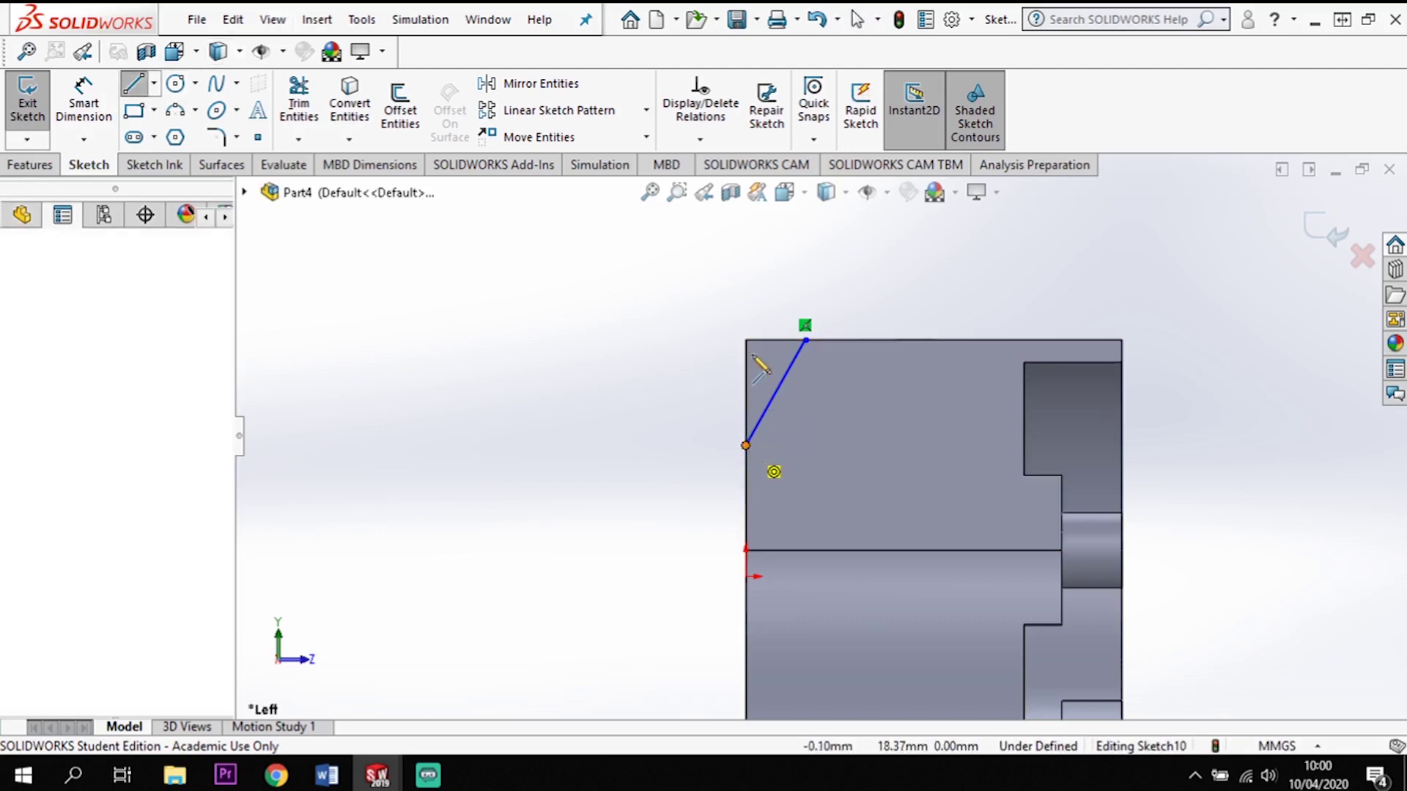
pyautogui.click(805, 340)
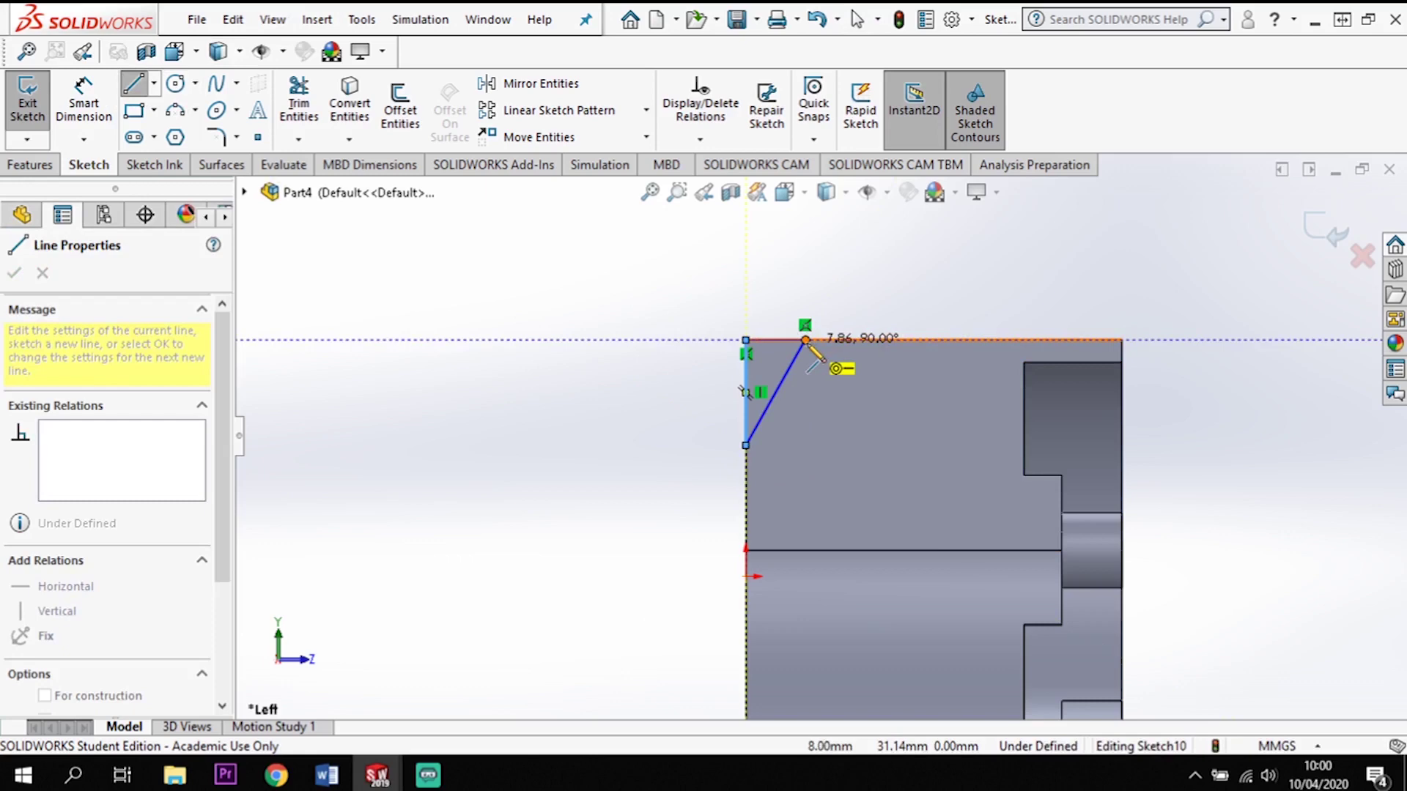
pyautogui.doubleClick(926, 340)
pyautogui.press('Escape')
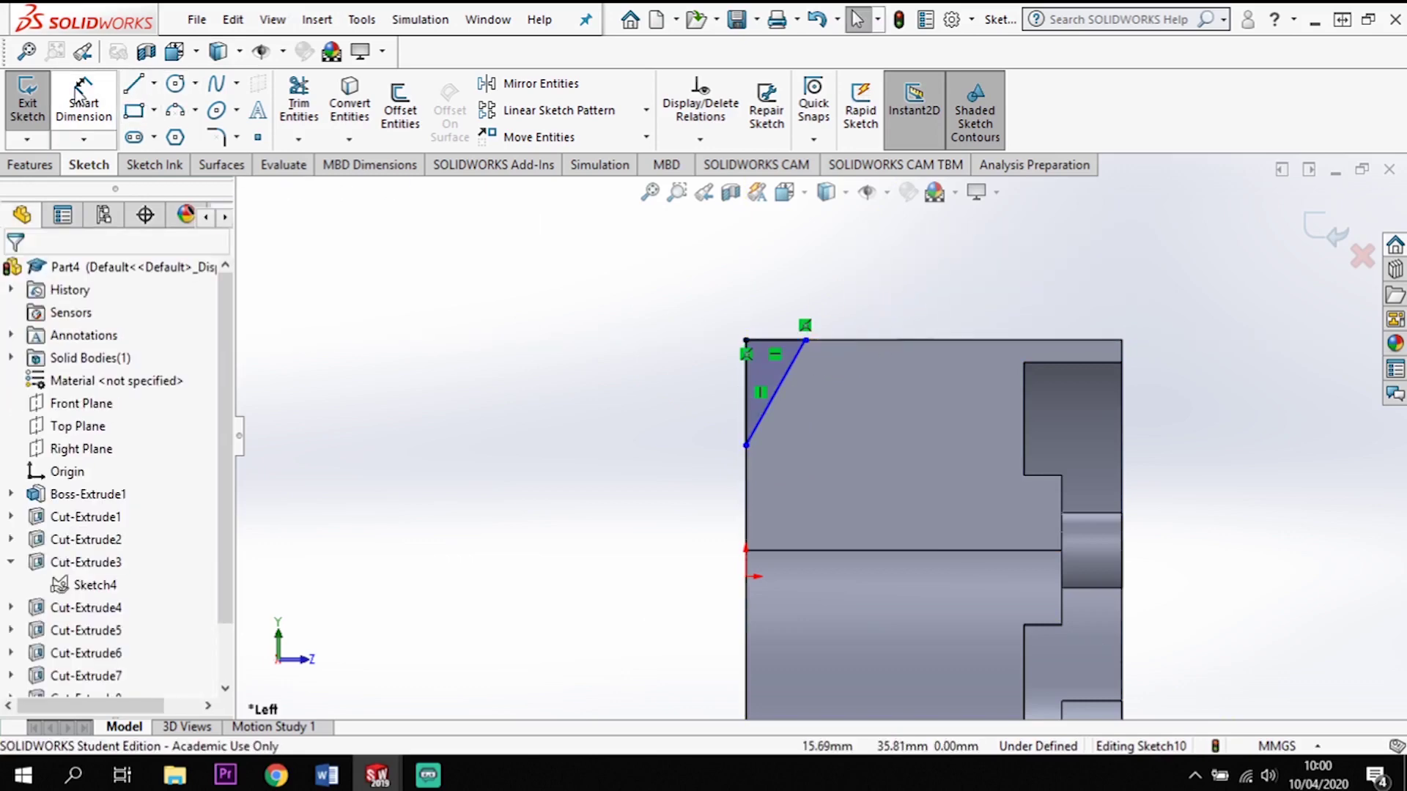
# - Dimension the angle between the triangle's vertical and slanted lines as 20 degrees
pyautogui.click(83, 103)
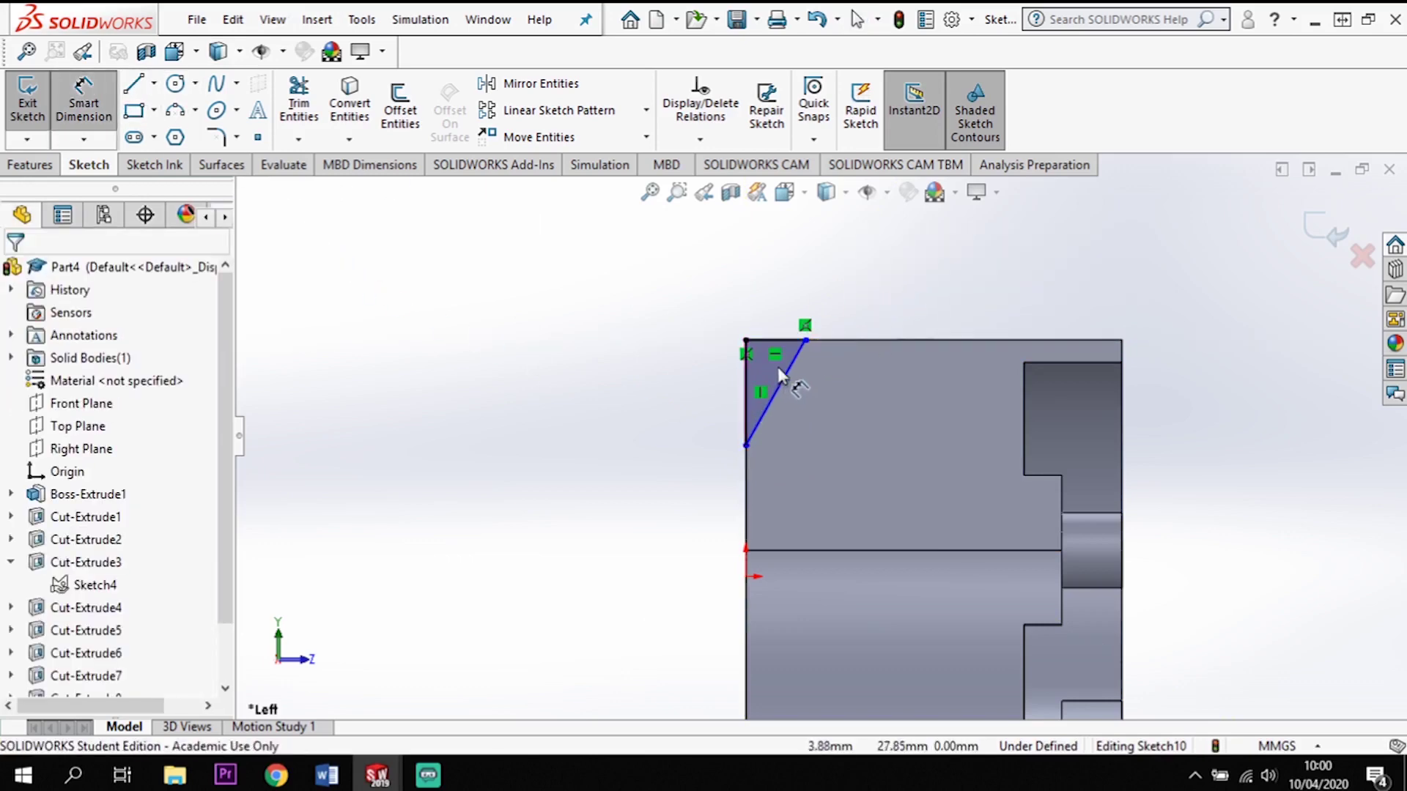
pyautogui.click(745, 370)
pyautogui.click(778, 388)
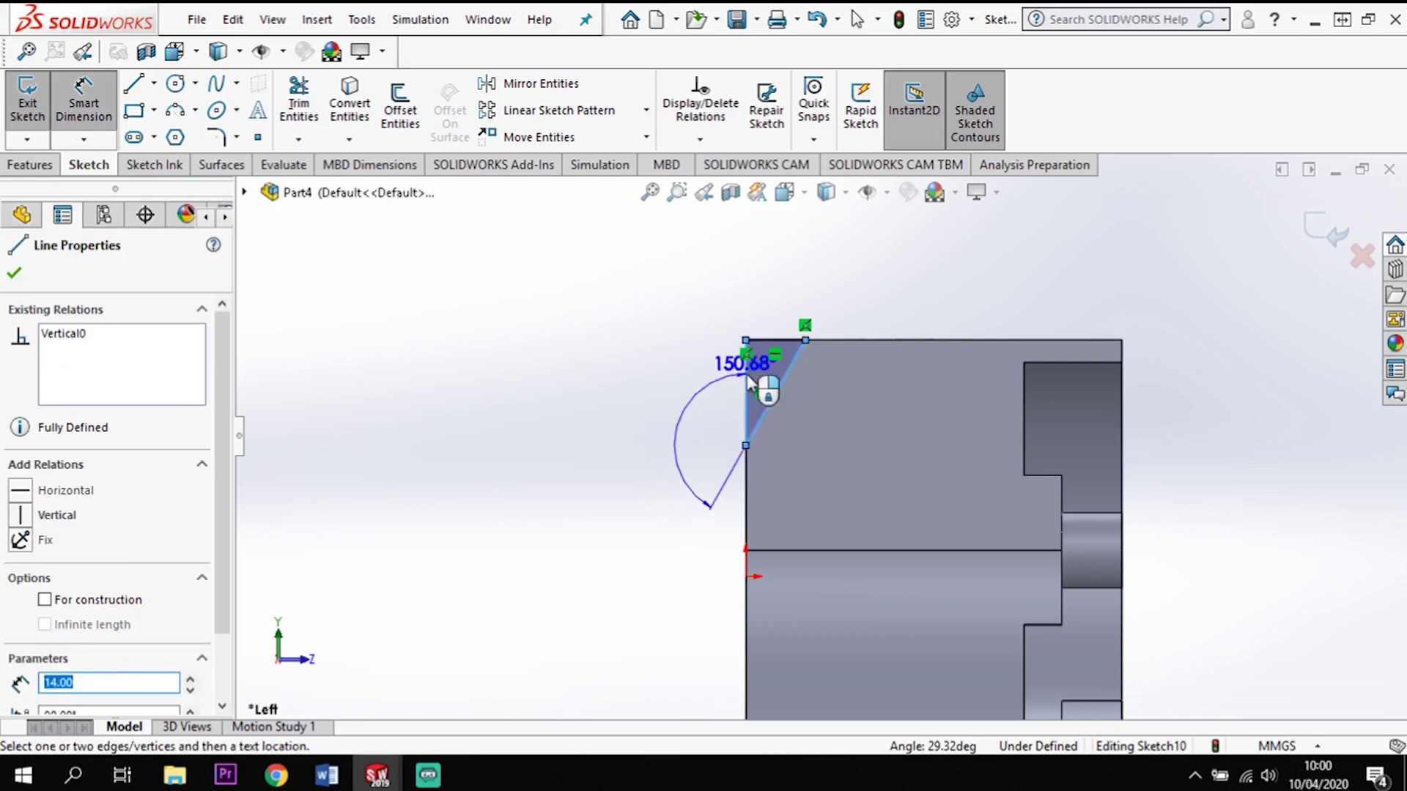
pyautogui.click(771, 371)
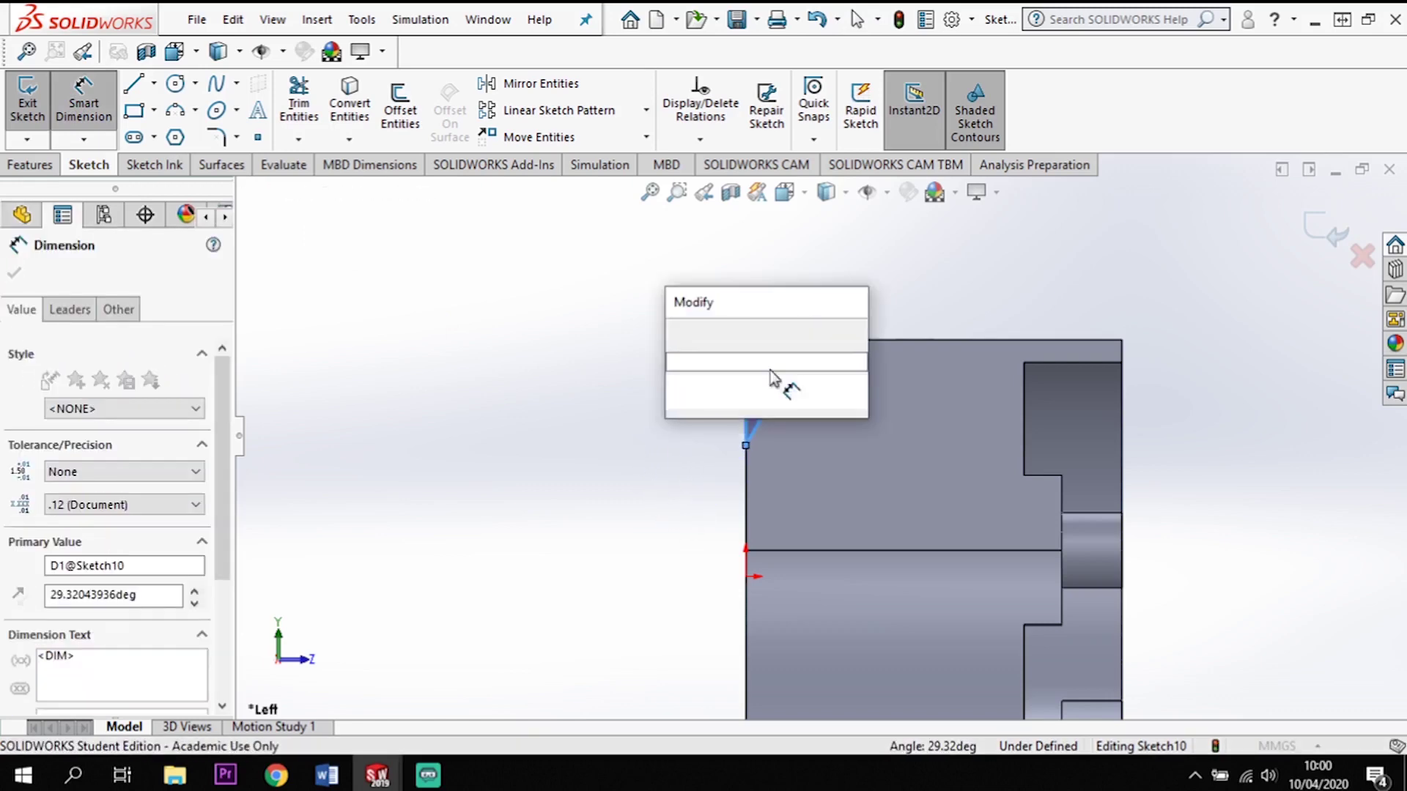
pyautogui.write('20')
pyautogui.press('Return')
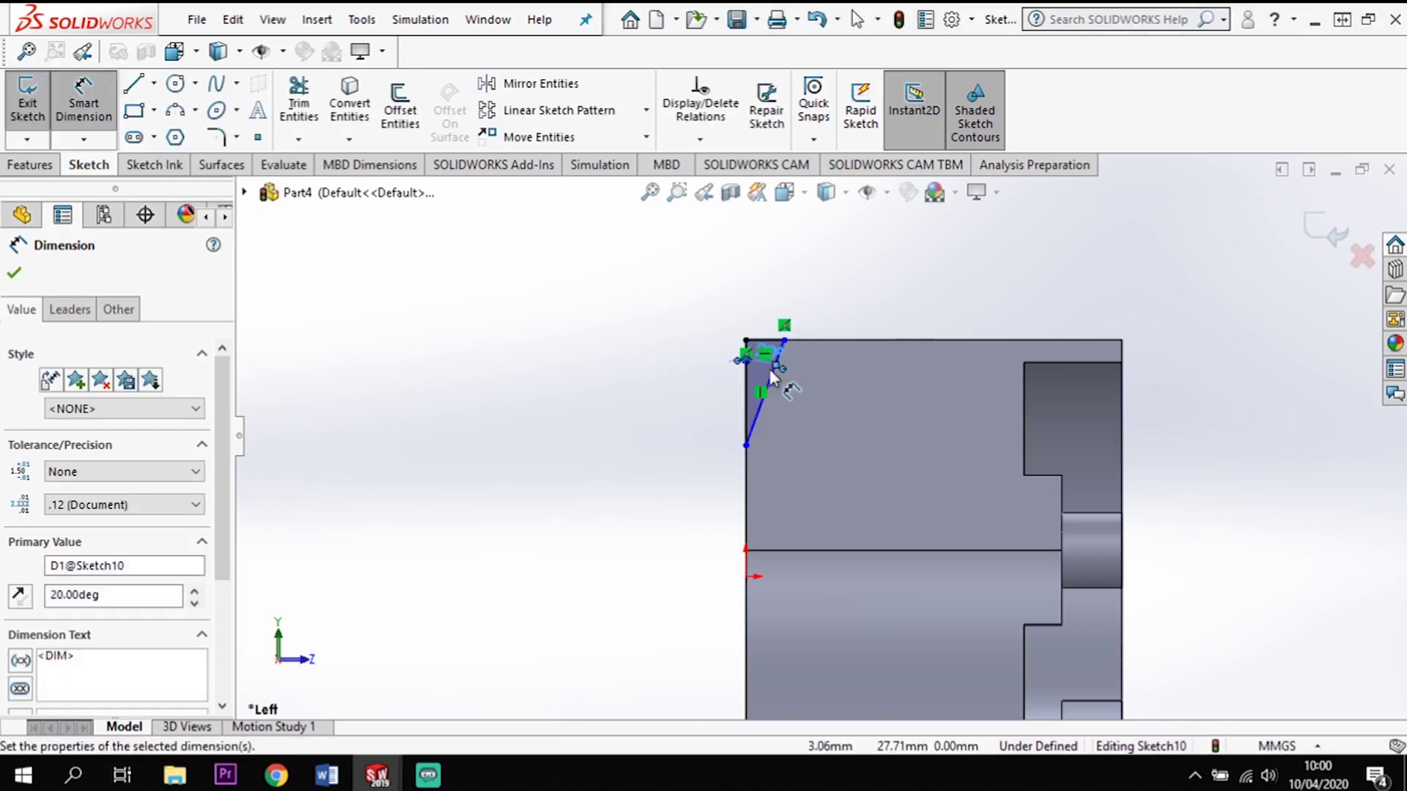
pyautogui.click(706, 317)
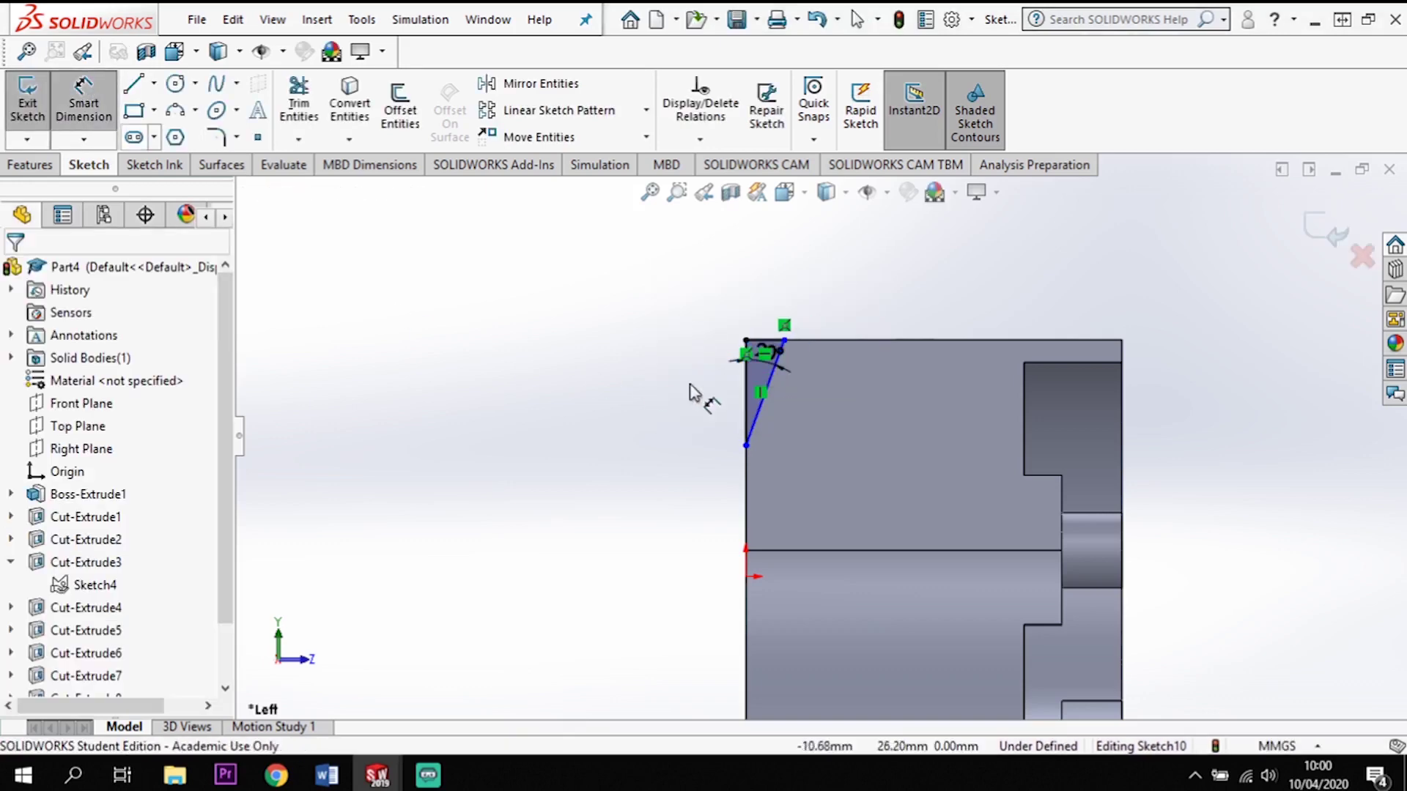
# - Dimension the triangle's vertical side as 18 mm
pyautogui.click(747, 373)
pyautogui.click(648, 386)
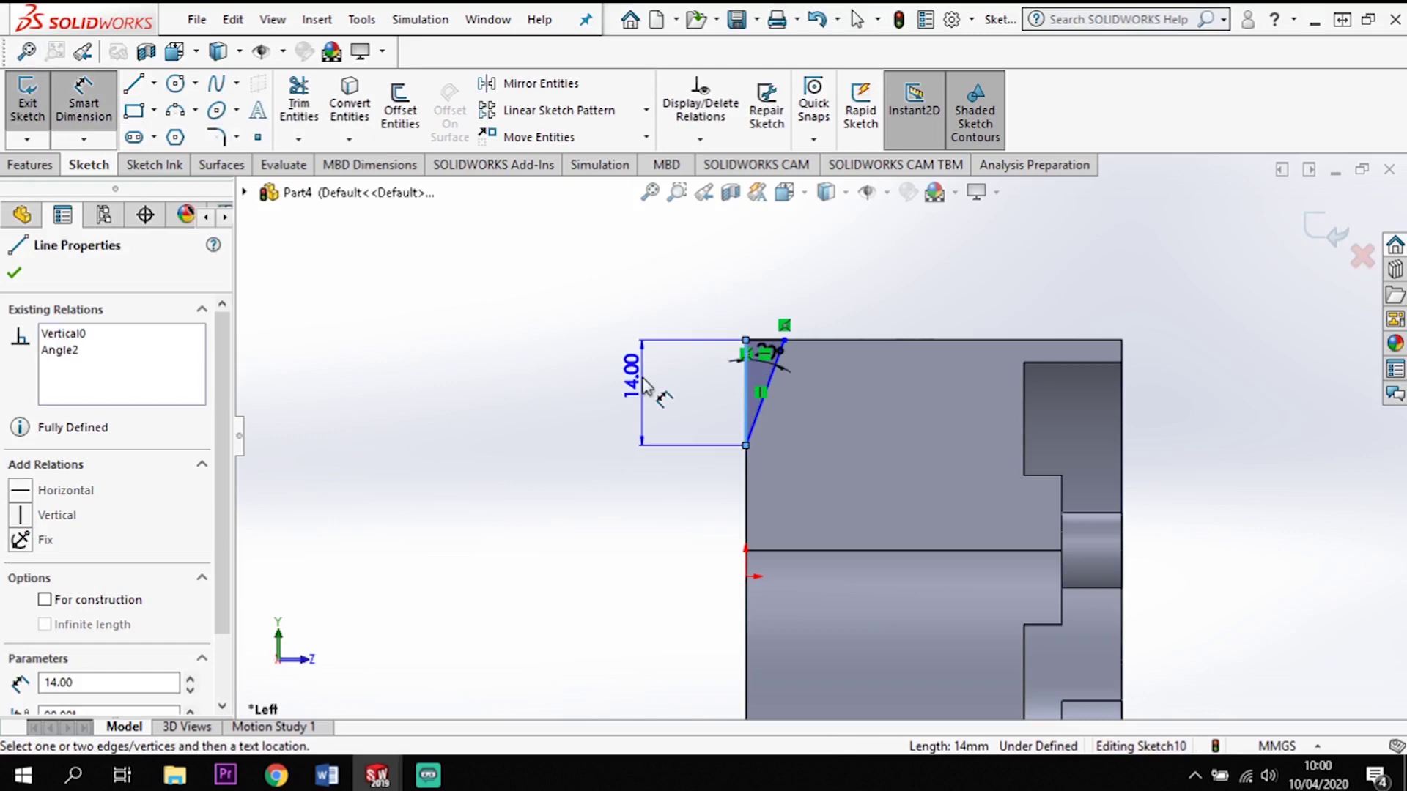
pyautogui.press('Return')
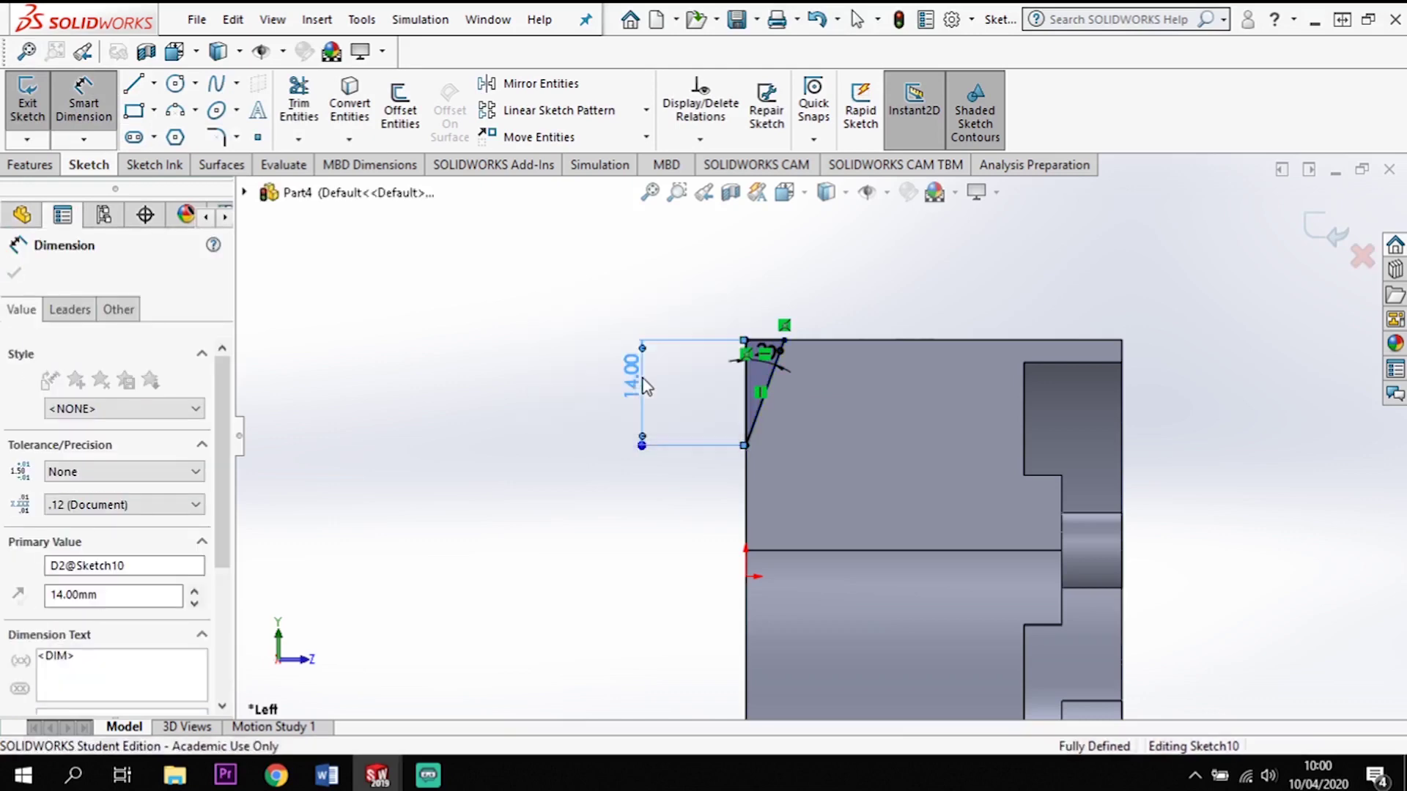
pyautogui.hotkey('ctrl', 'z')
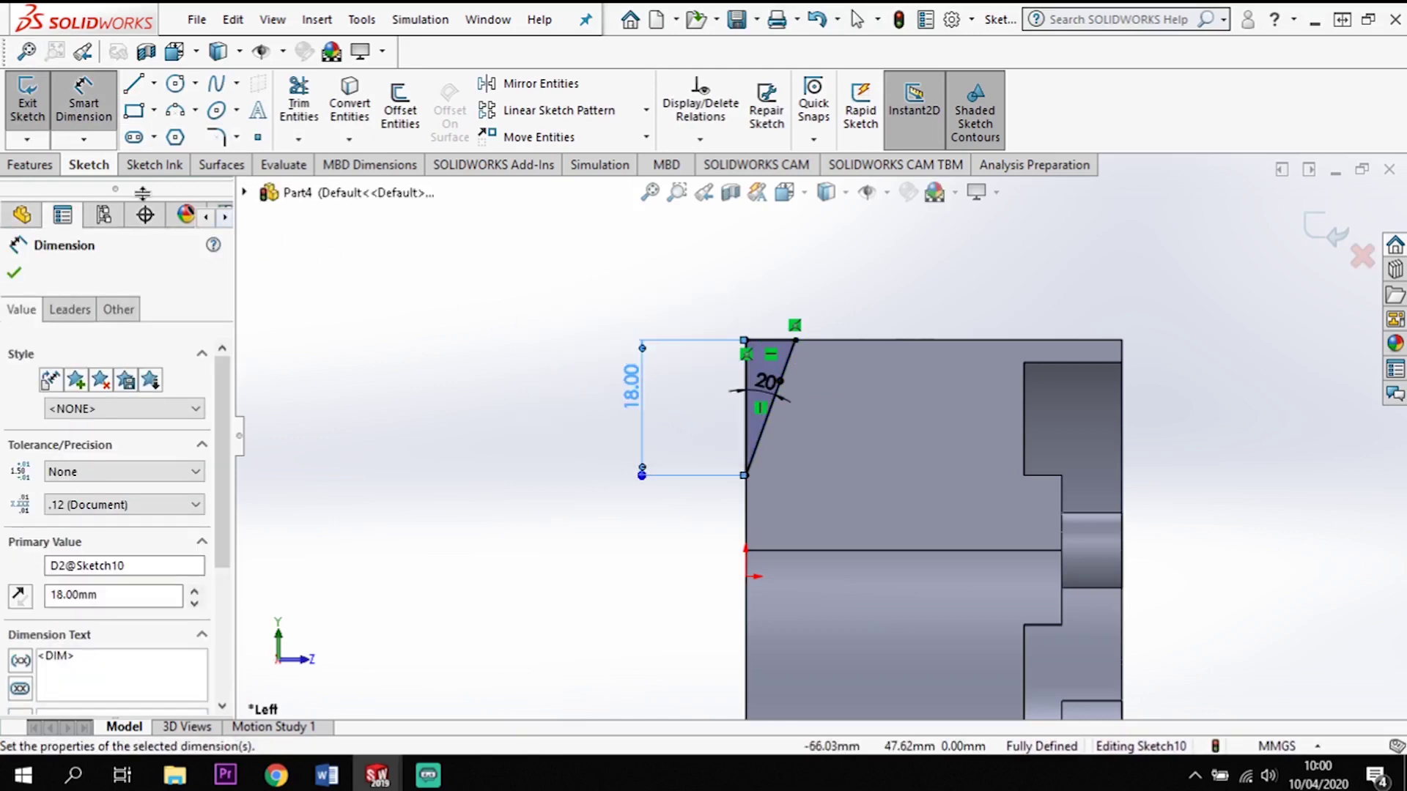
# - Extrude-cut the corner triangle through the part with the Through All end condition
pyautogui.click(31, 165)
pyautogui.click(312, 106)
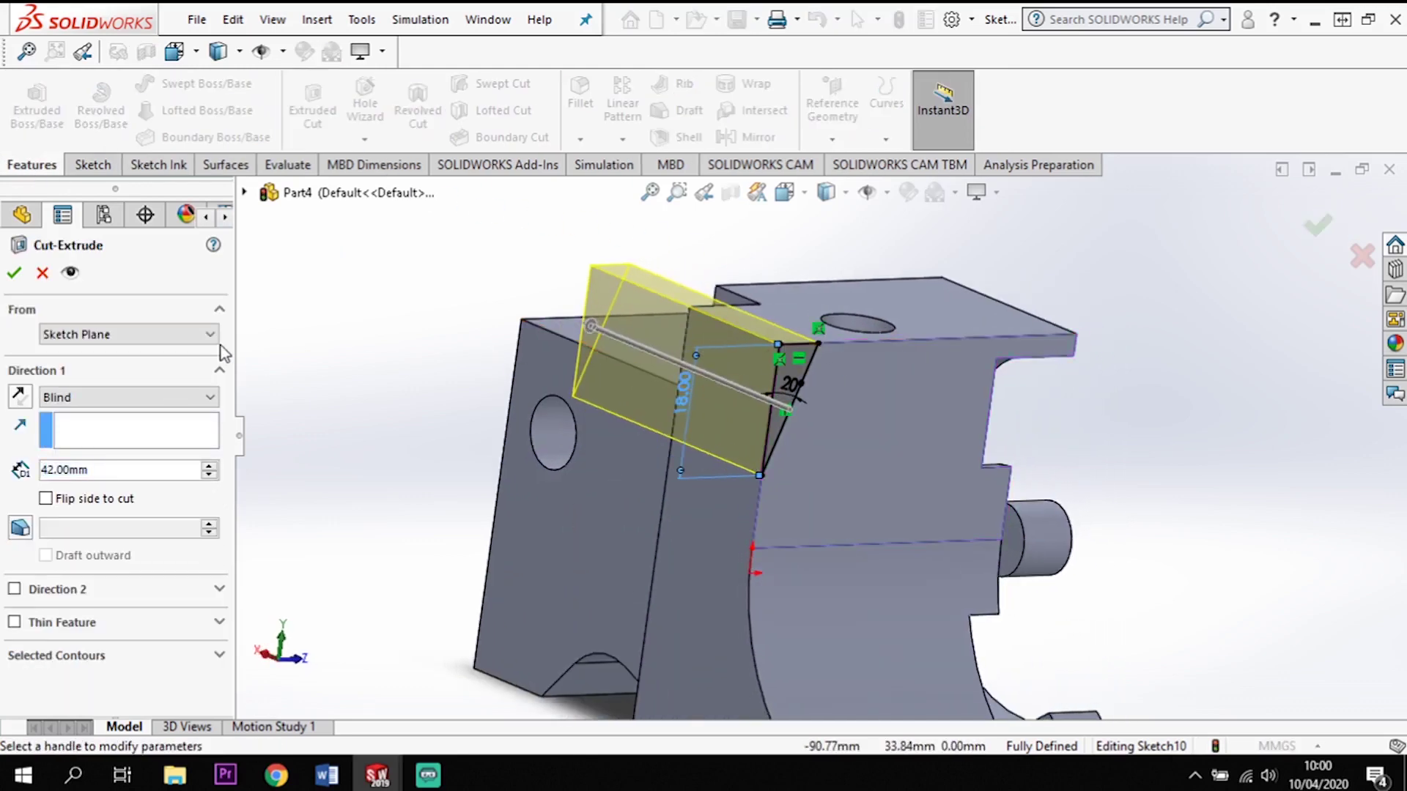
pyautogui.click(114, 398)
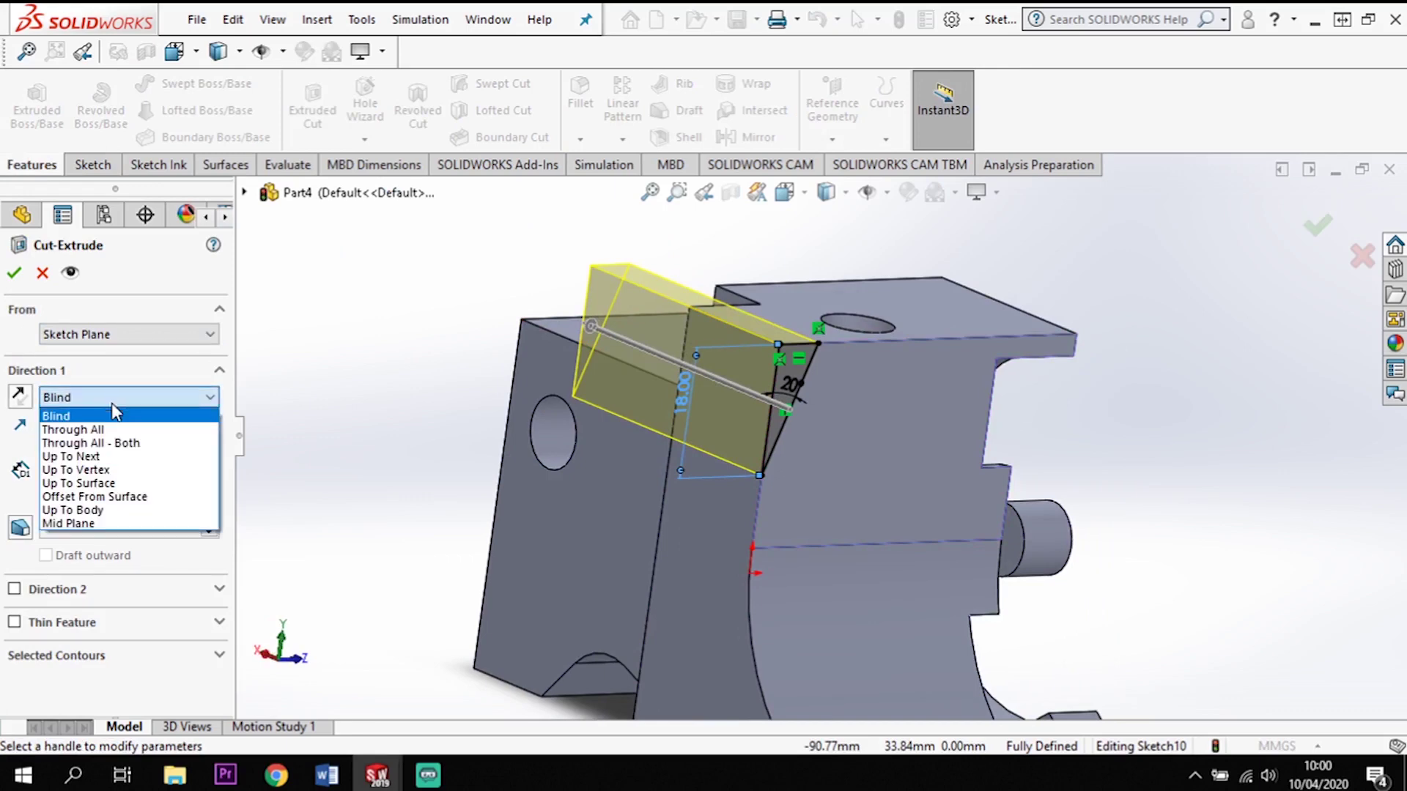
pyautogui.click(99, 433)
pyautogui.click(14, 273)
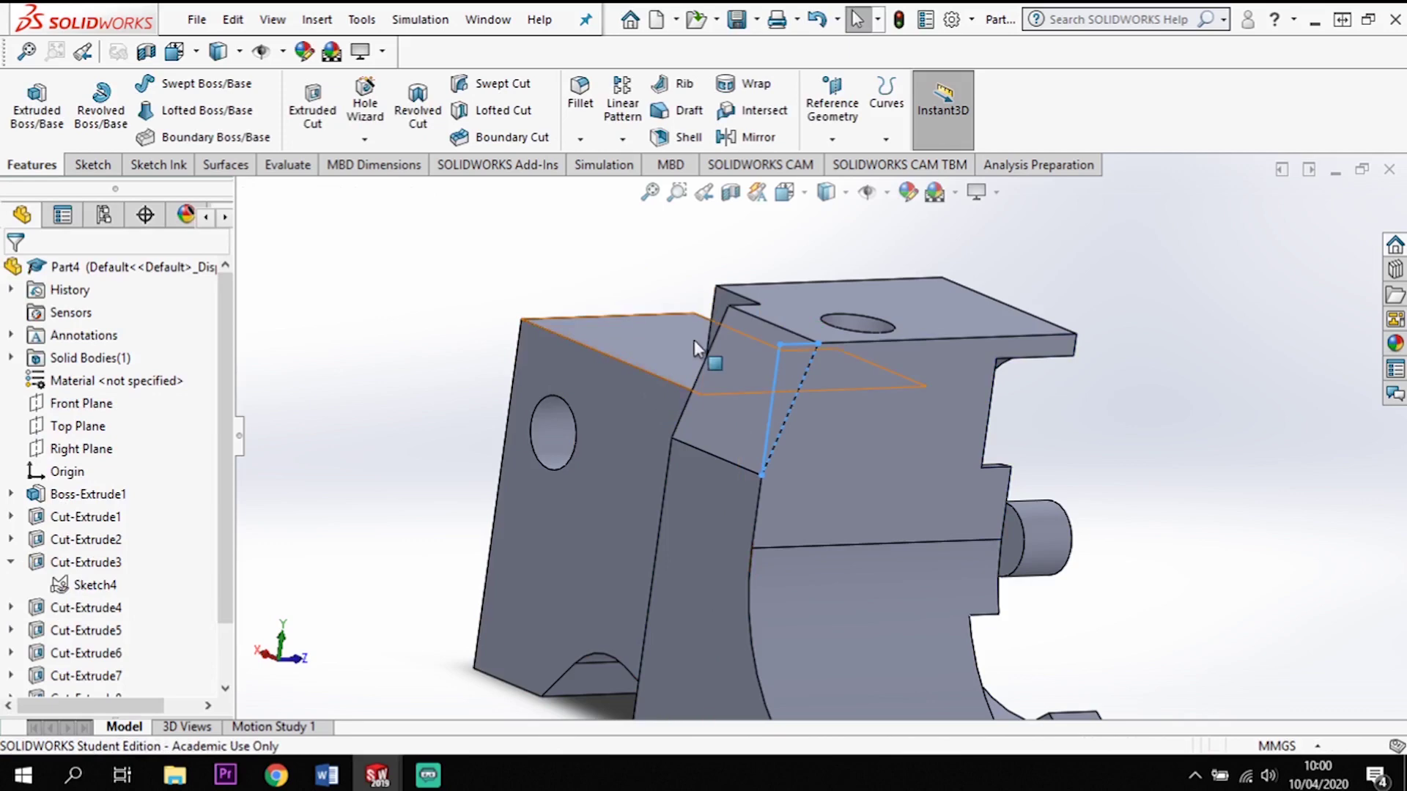
pyautogui.moveTo(429, 330); pyautogui.dragTo(297, 458, button='middle')
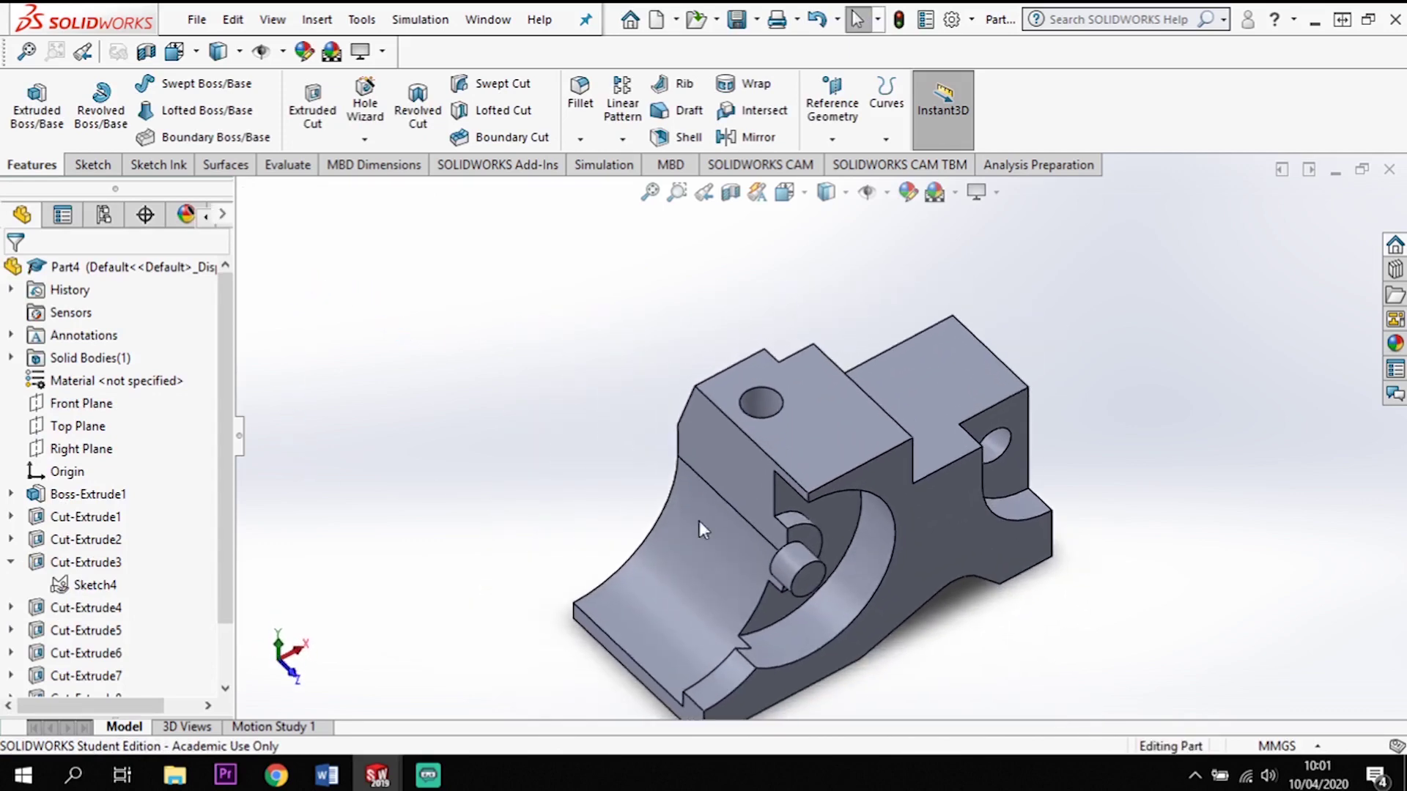
pyautogui.scroll(-3, 920, 668)
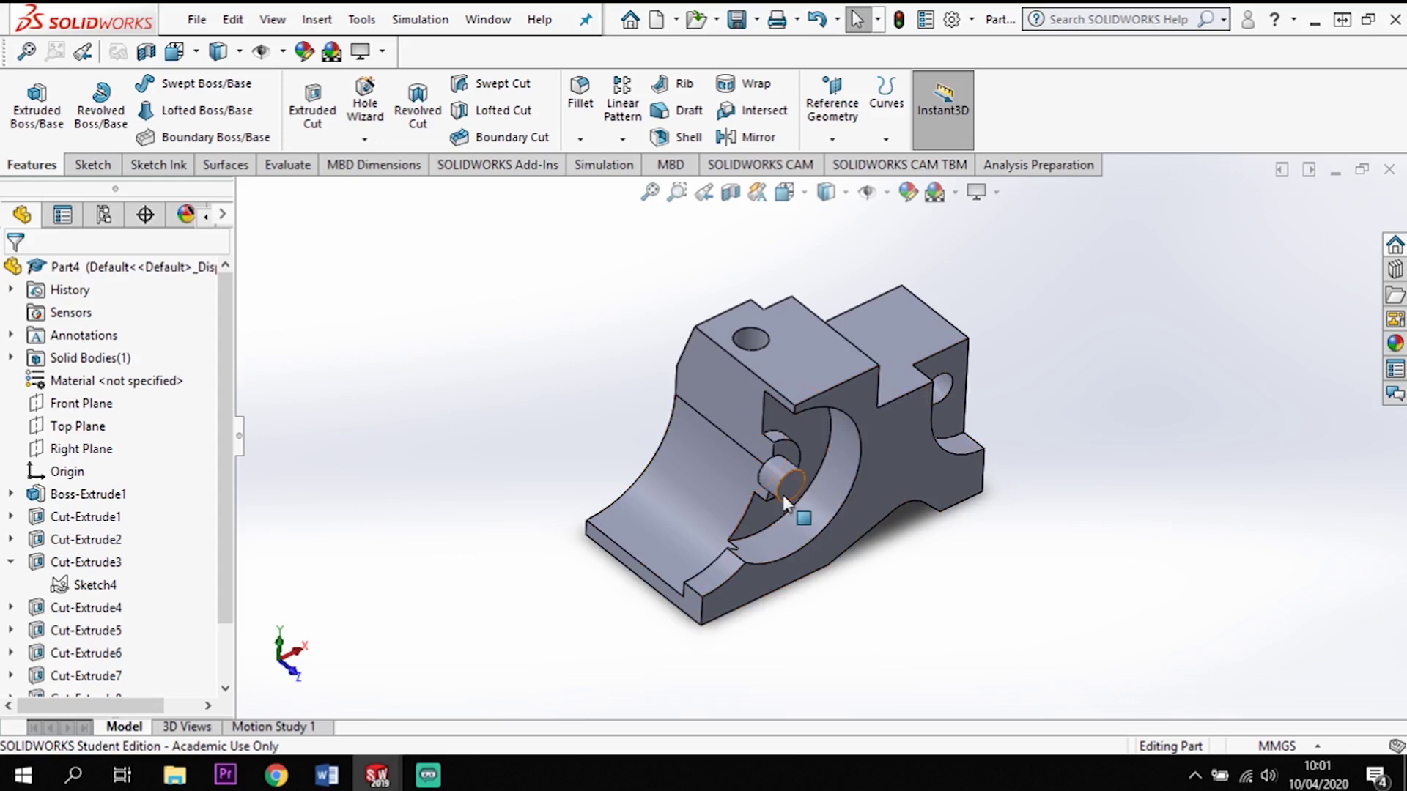
pyautogui.moveTo(1058, 660); pyautogui.dragTo(342, 435, button='middle')
pyautogui.scroll(-2, 388, 410)
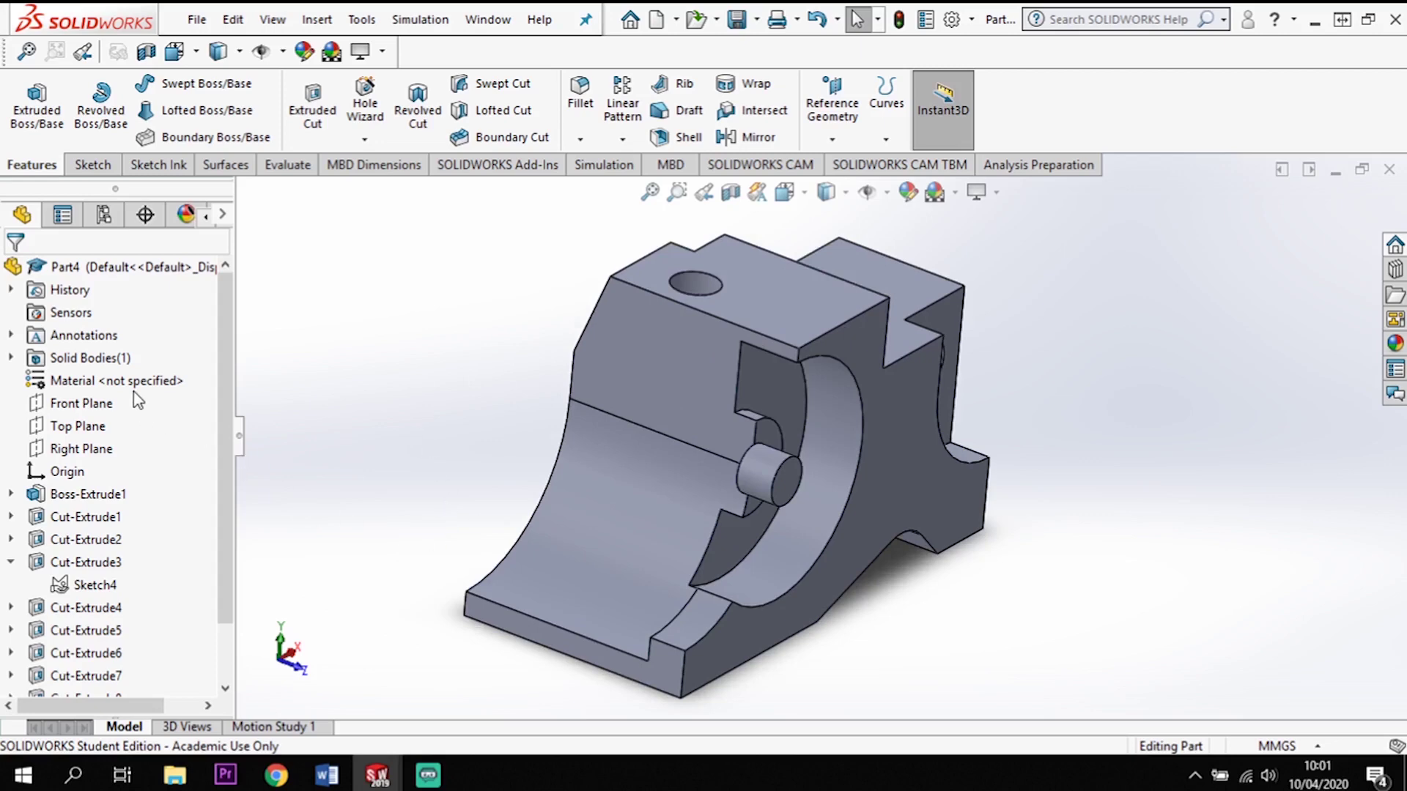
# - Assign the Copper material from the Copper Alloys category of the SOLIDWORKS Materials library to the part
pyautogui.rightClick(79, 387)
pyautogui.click(359, 403)
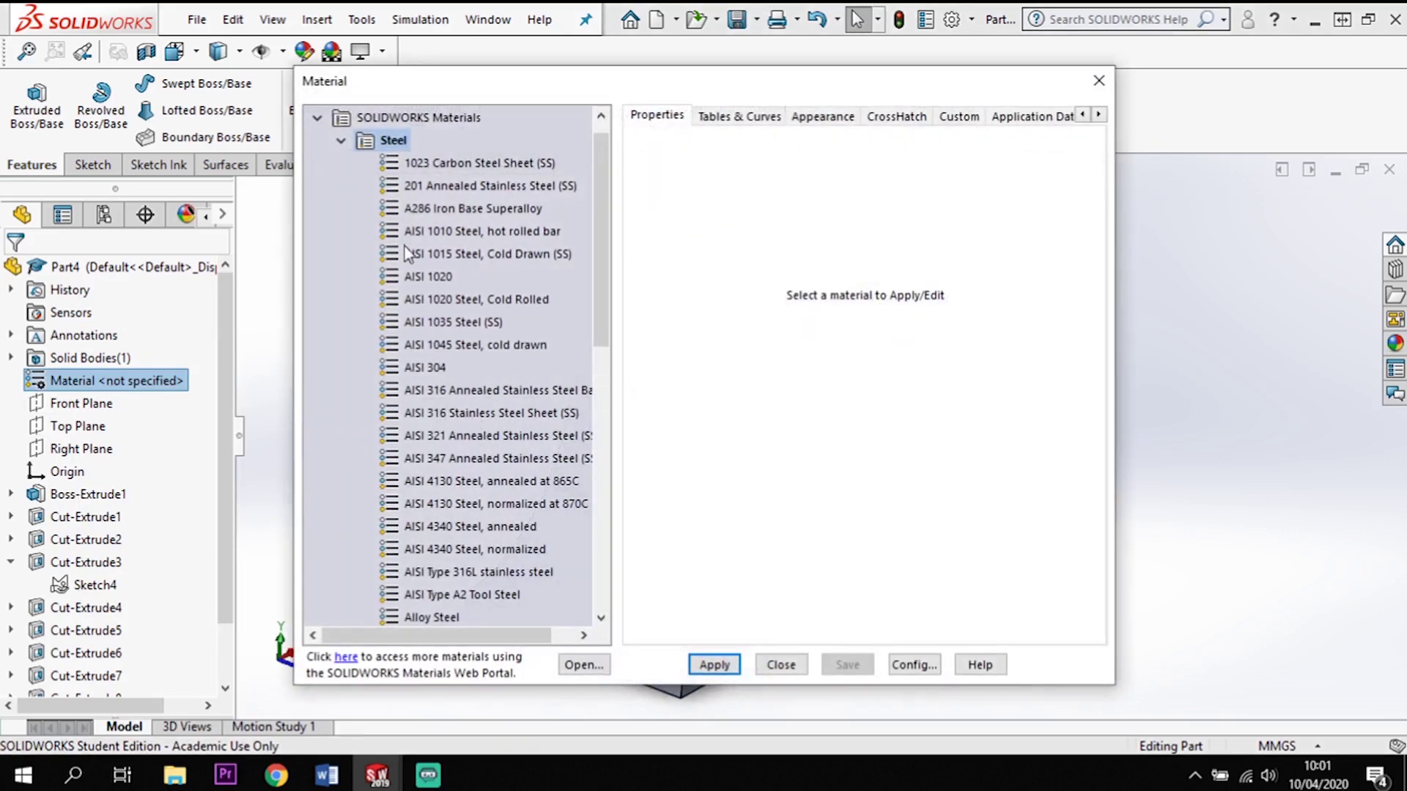
pyautogui.click(341, 141)
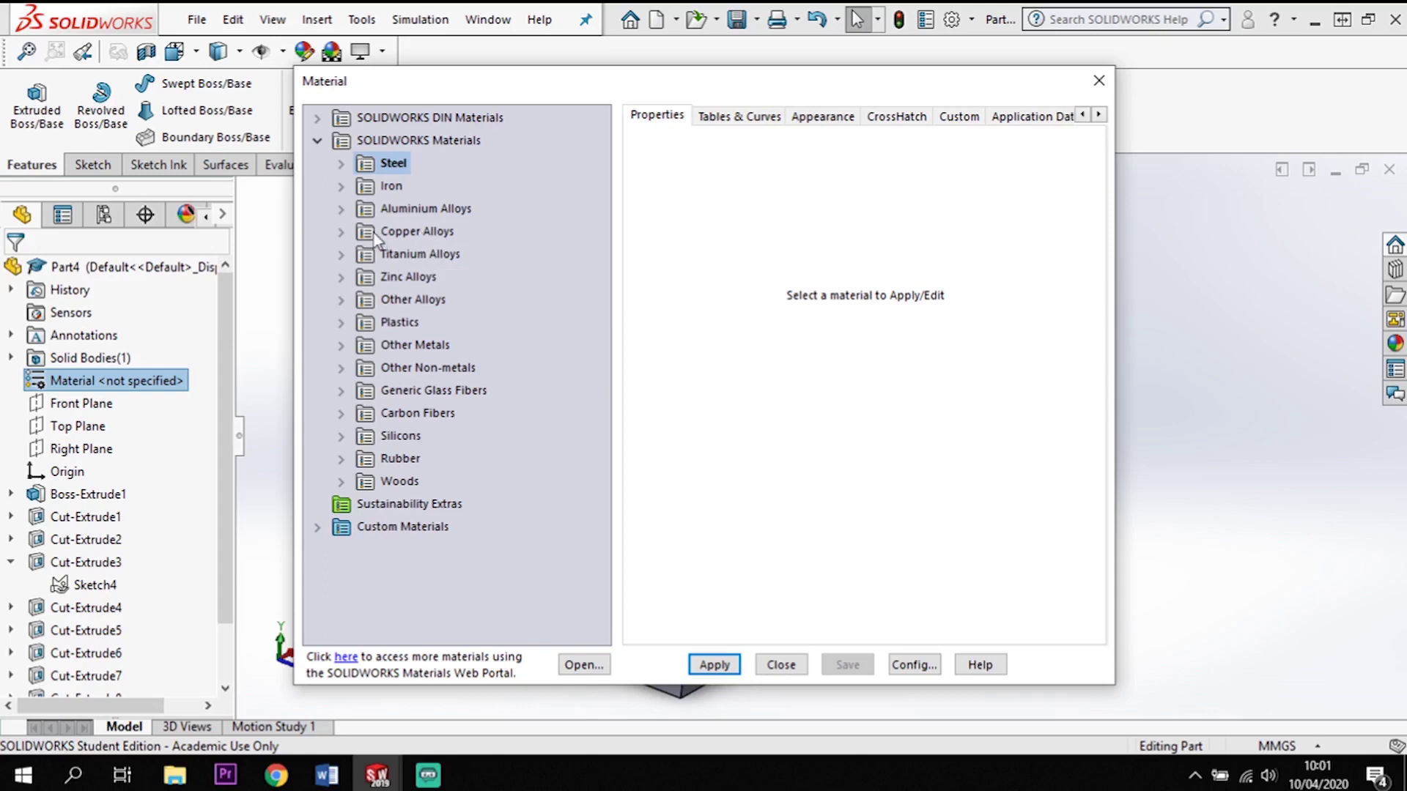
pyautogui.click(343, 231)
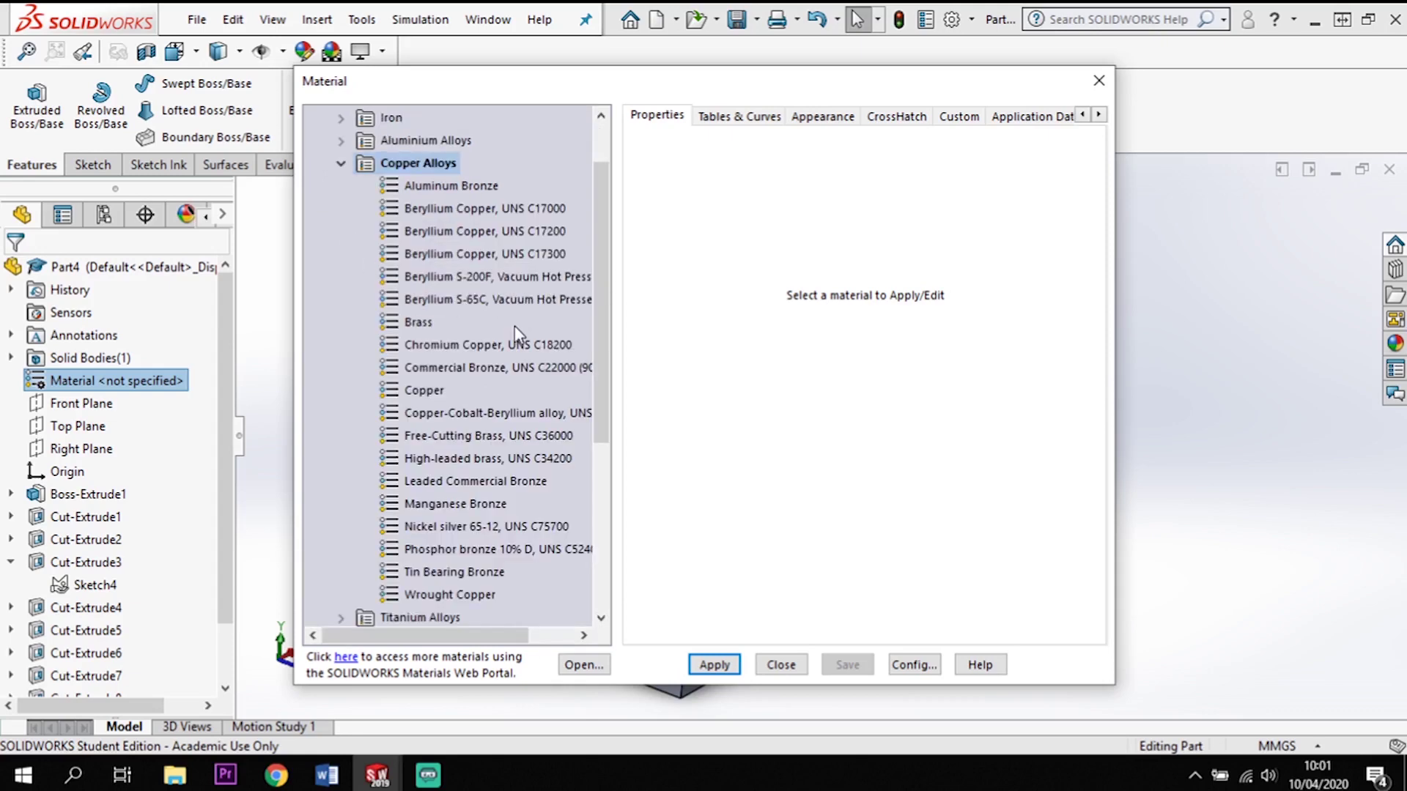
pyautogui.click(433, 392)
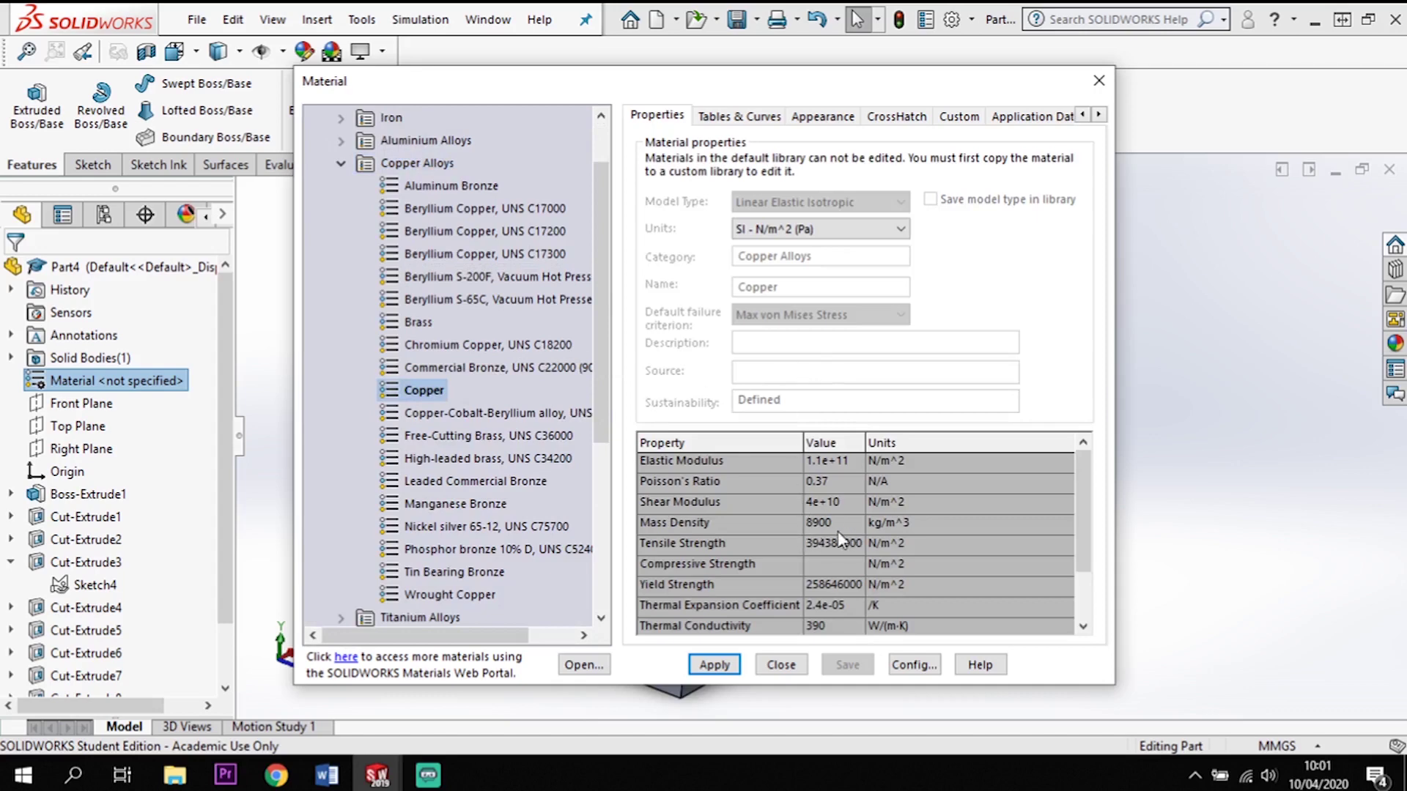
pyautogui.click(725, 668)
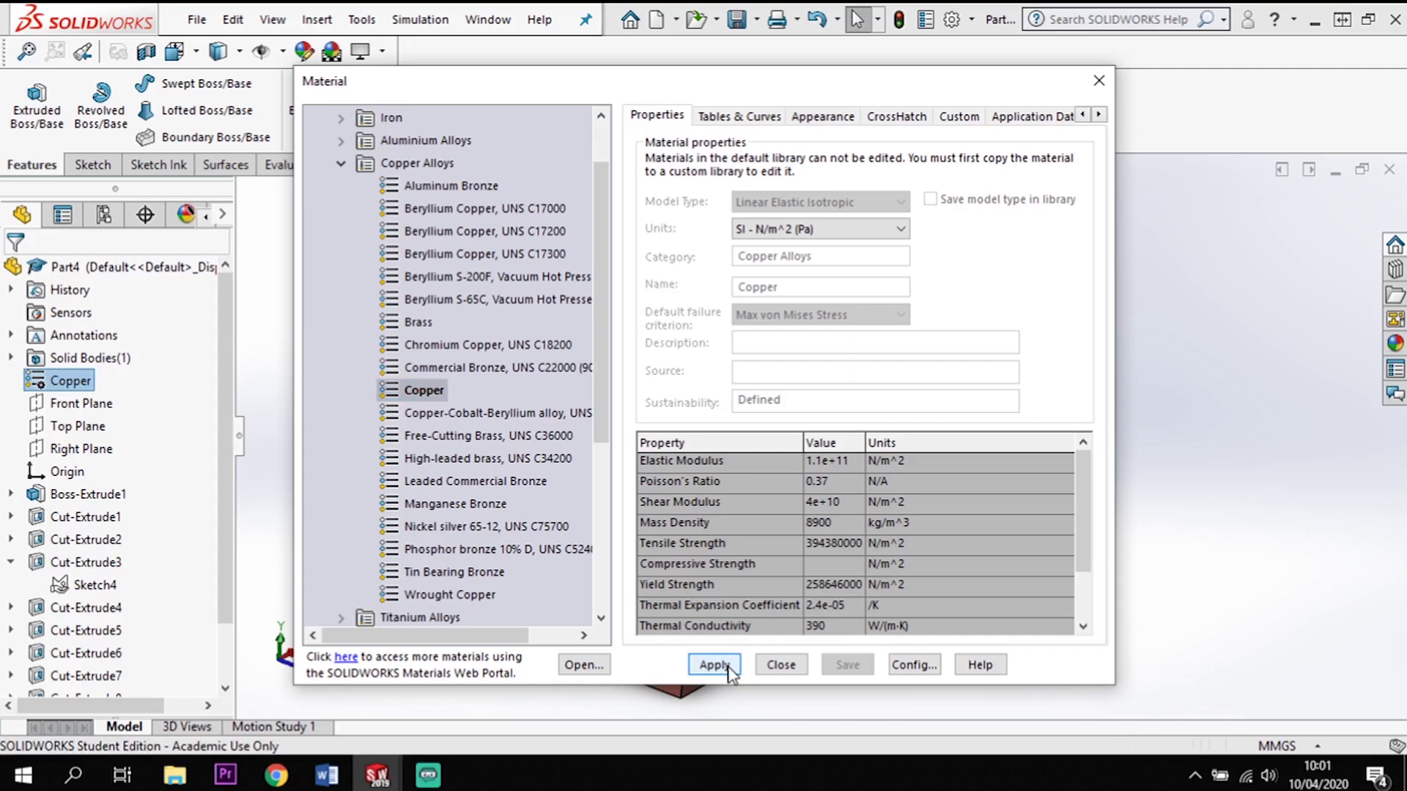
pyautogui.click(781, 665)
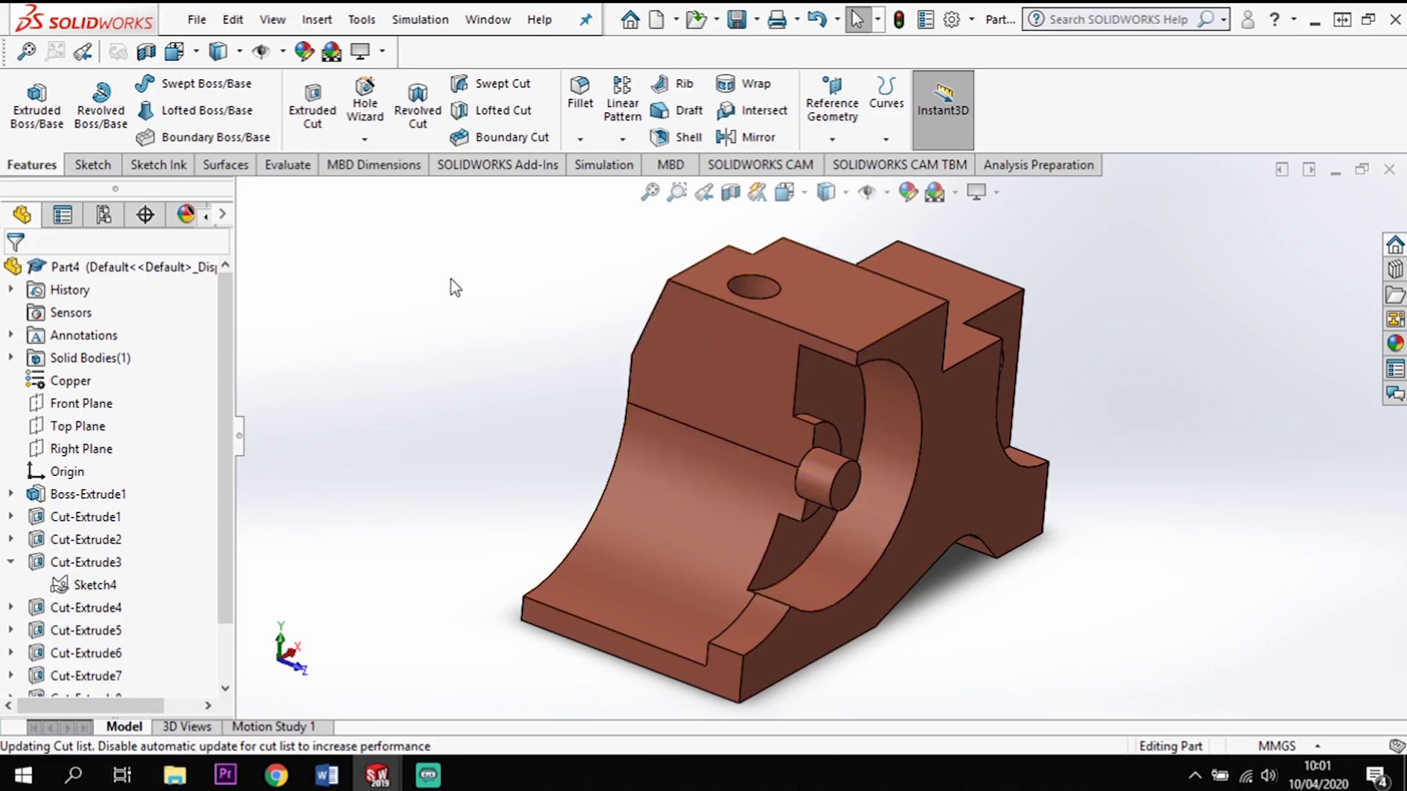
# - Calculate the mass properties of the finished copper part
pyautogui.click(303, 170)
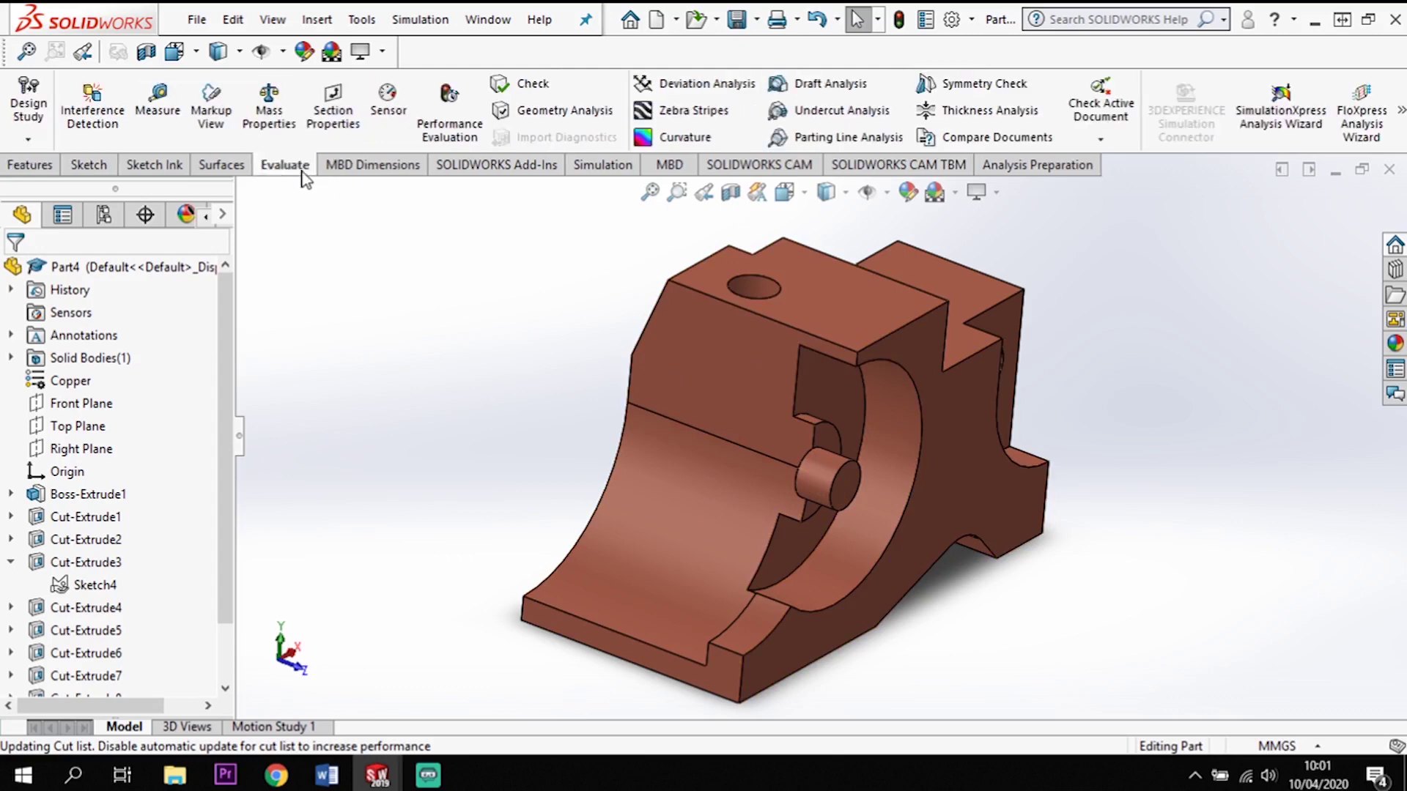
pyautogui.rightClick(362, 167)
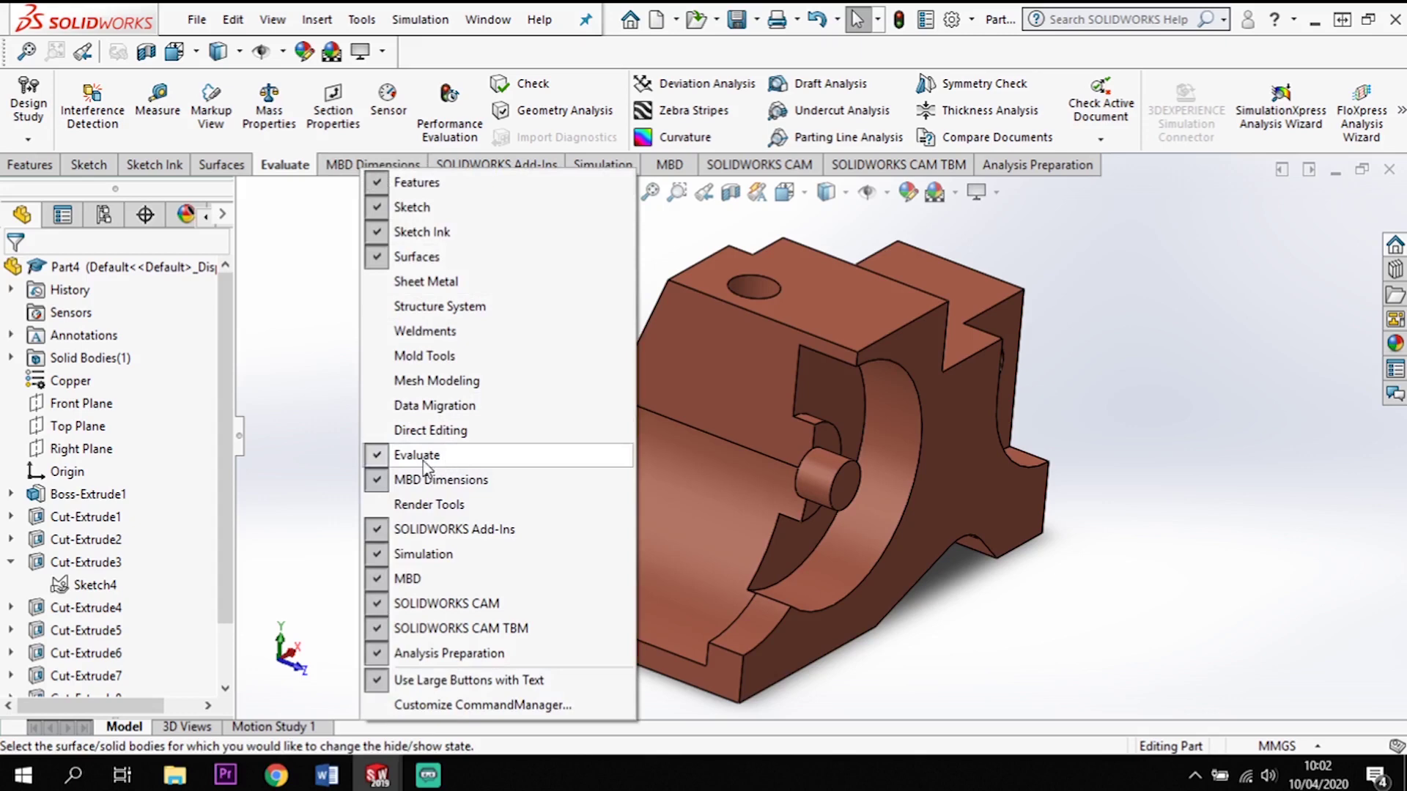
pyautogui.click(264, 121)
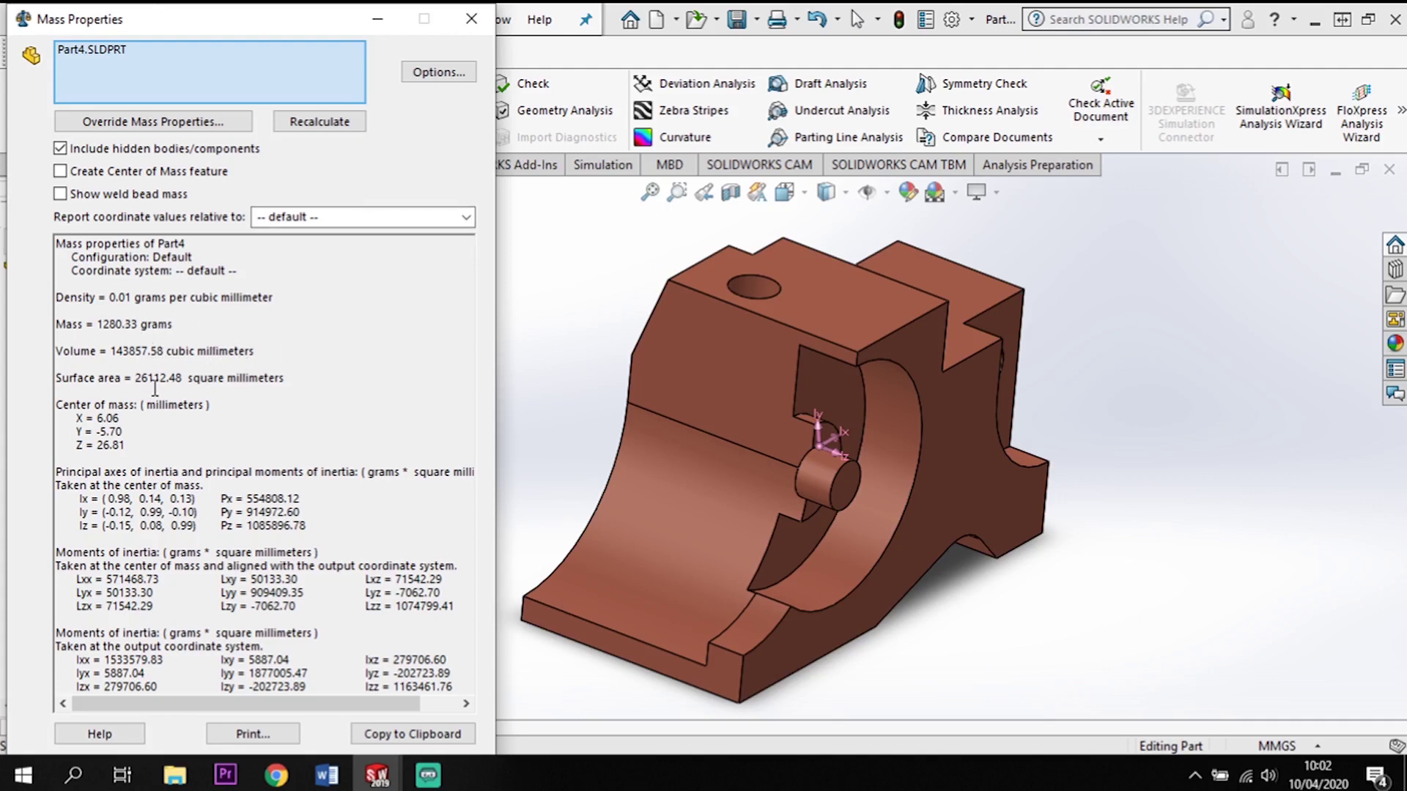
# - Check the mass property unit options, trying custom settings but keeping the document settings, and close the mass properties report
pyautogui.click(437, 72)
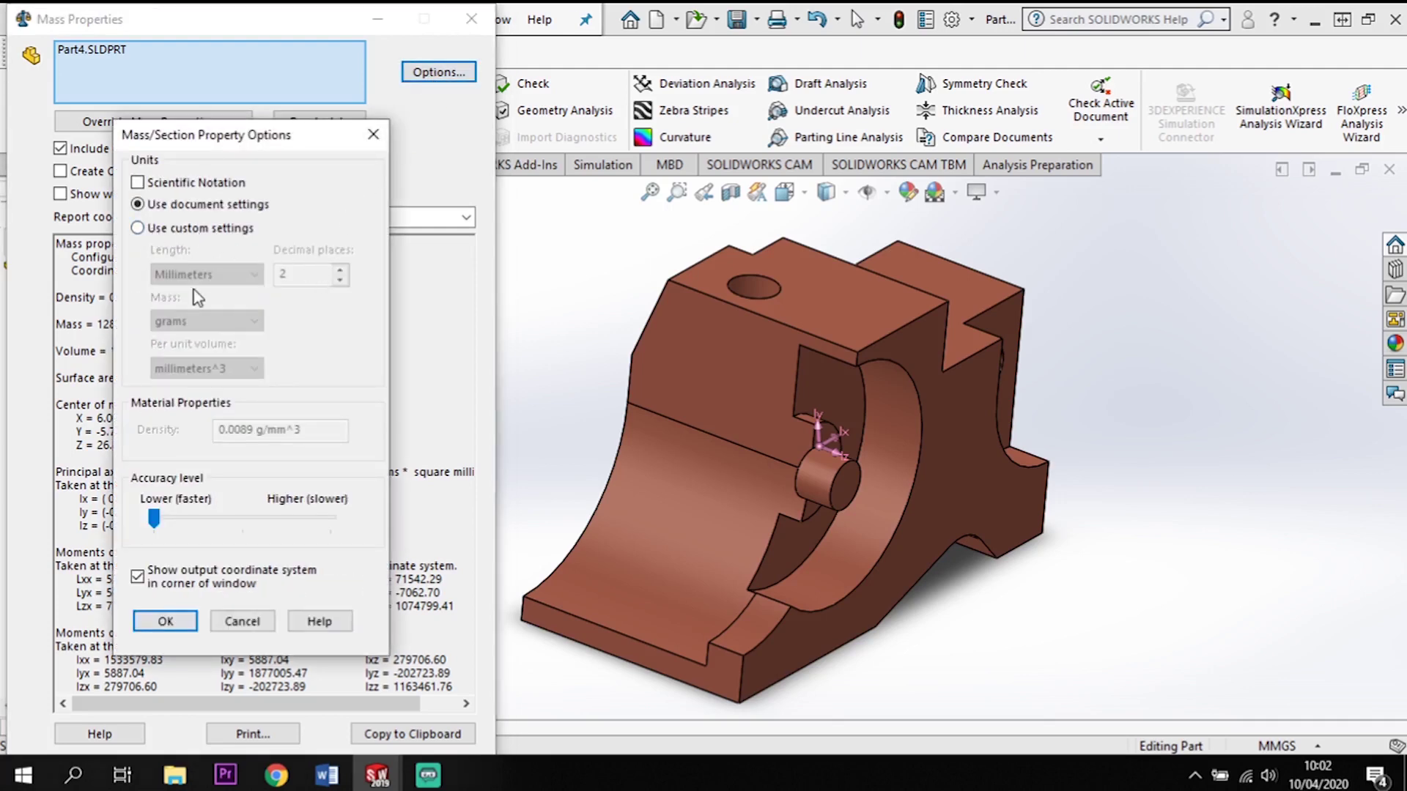
pyautogui.click(138, 229)
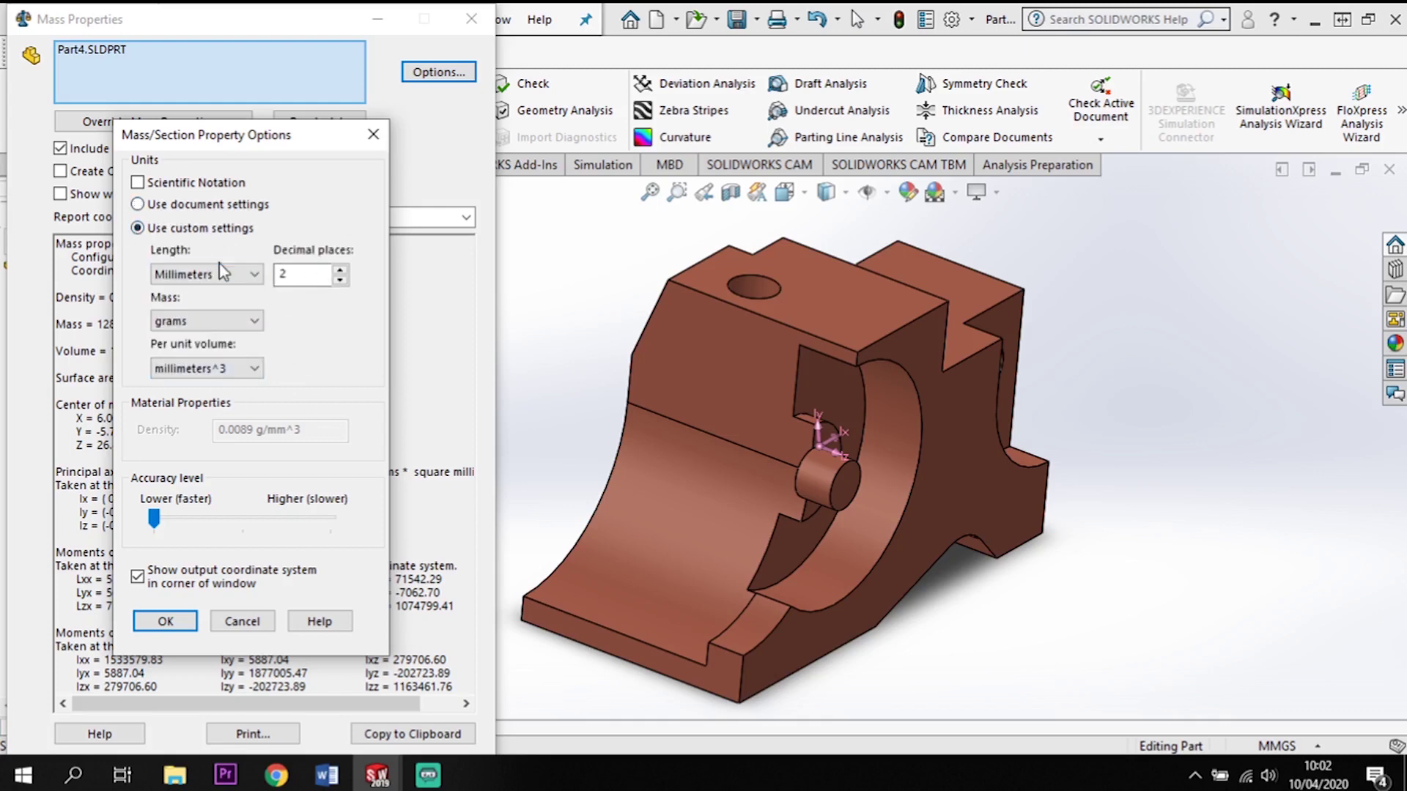
pyautogui.click(137, 205)
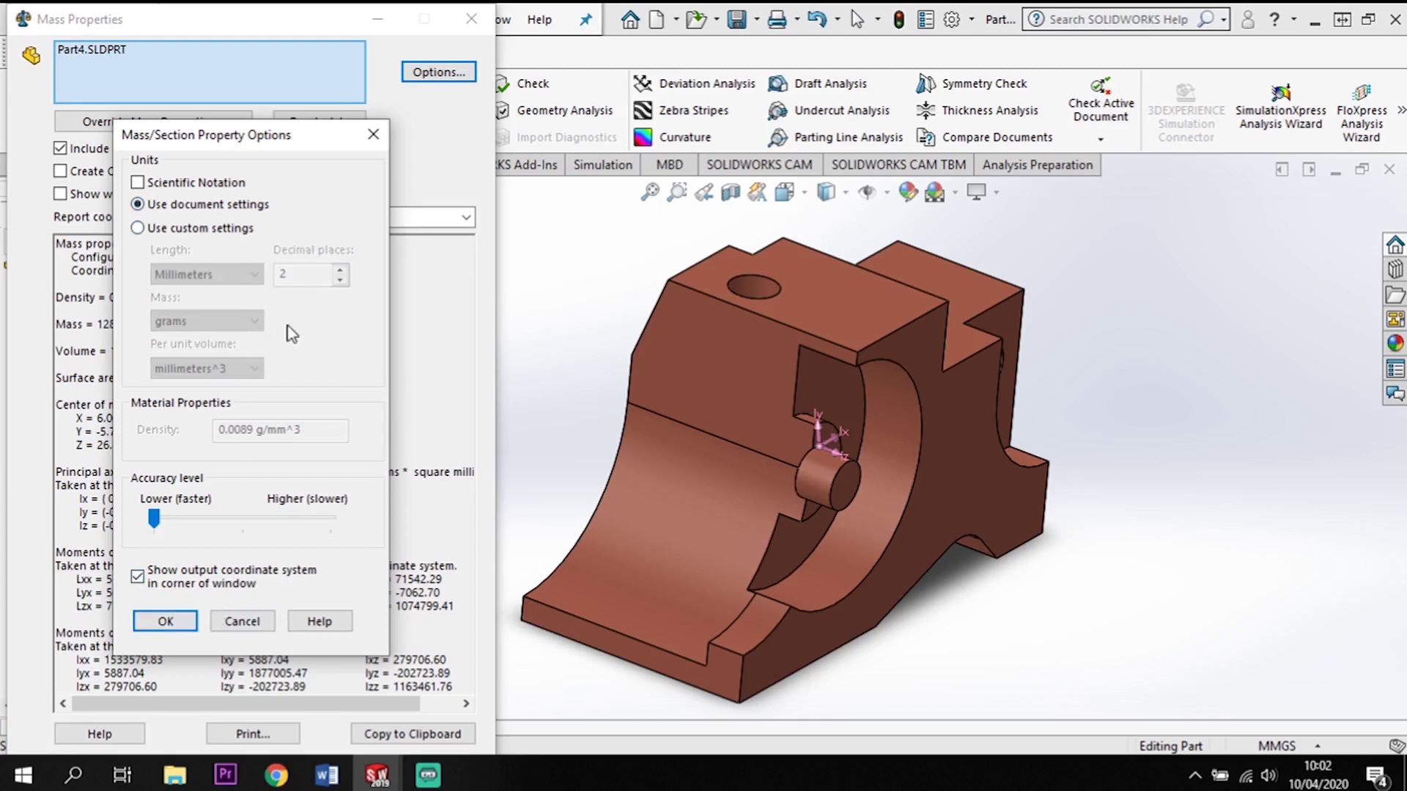
pyautogui.click(166, 621)
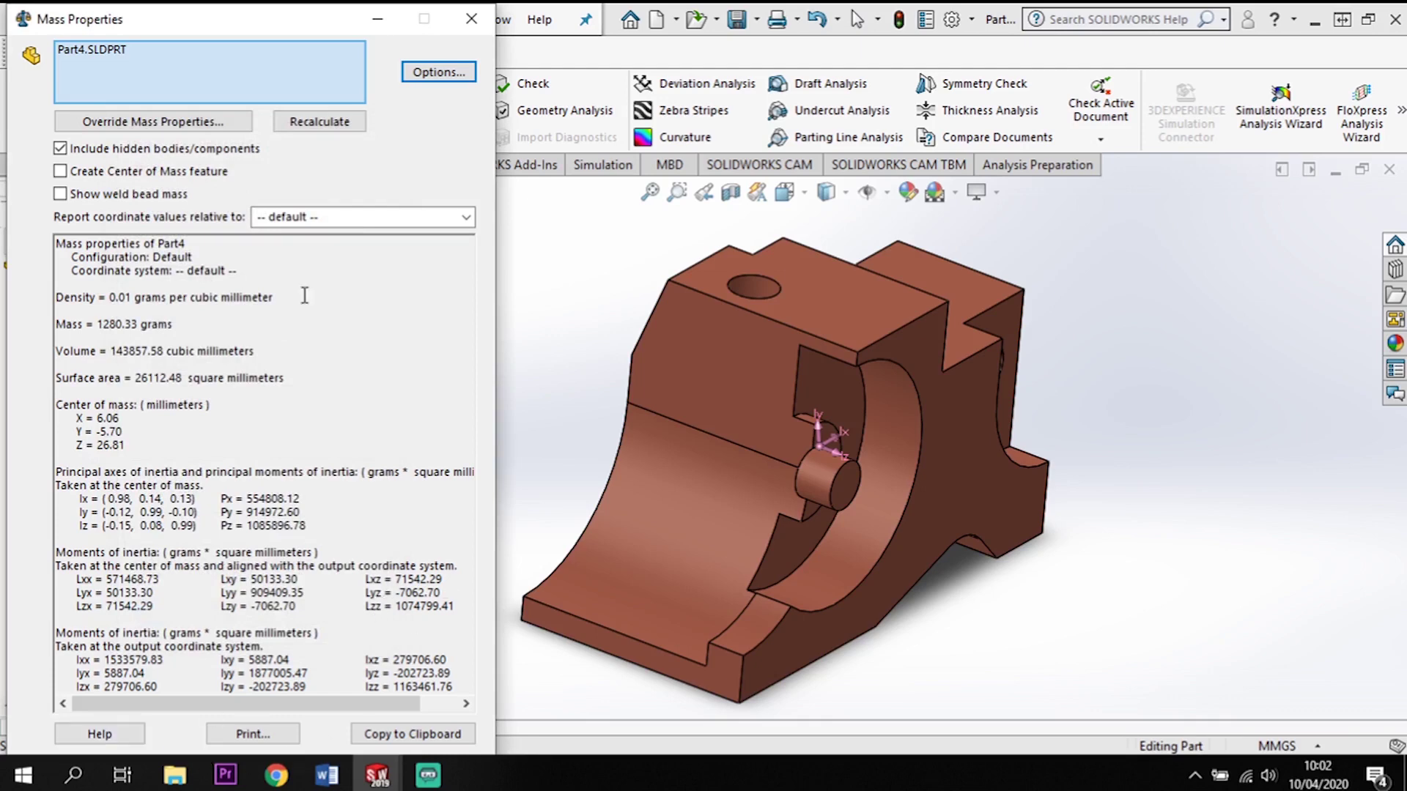
pyautogui.click(471, 18)
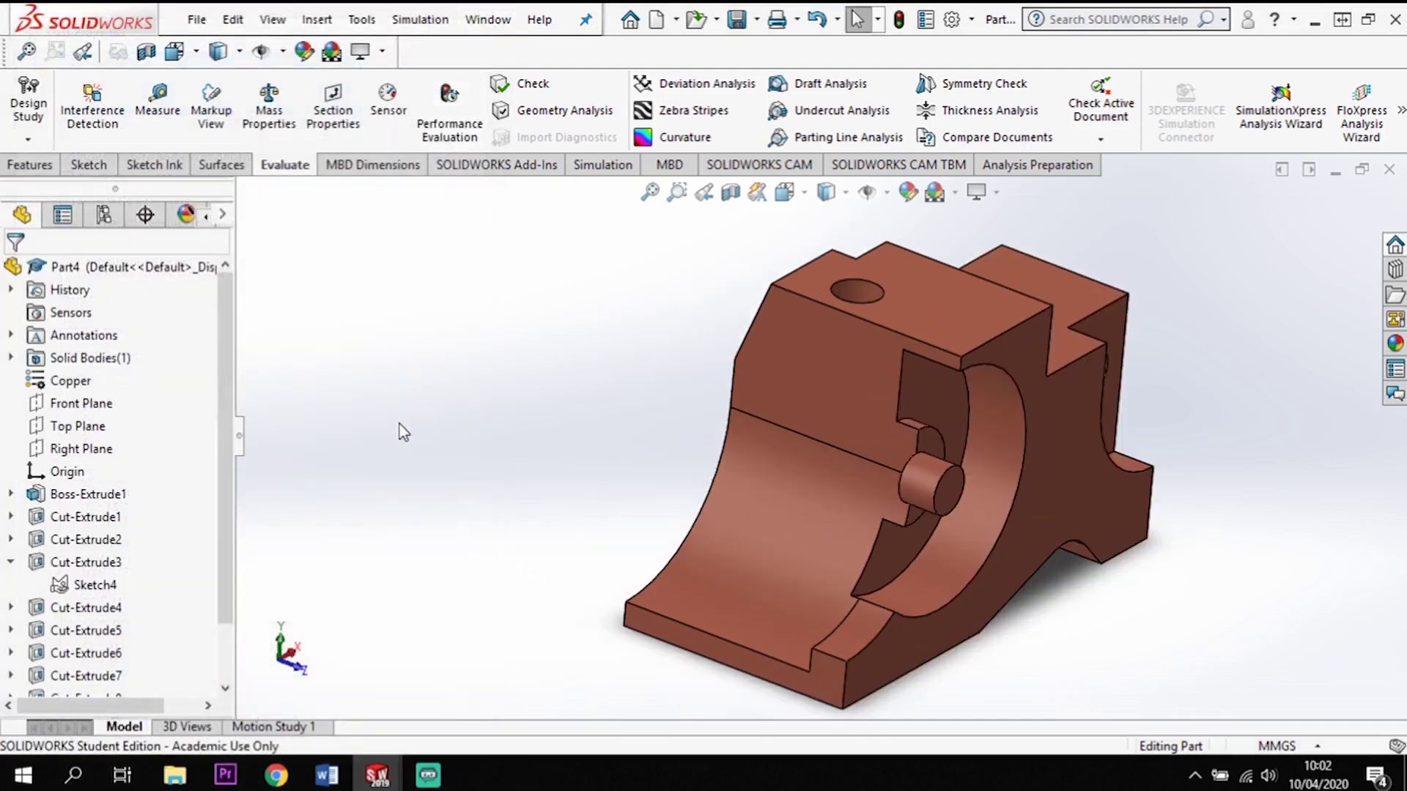
pyautogui.moveTo(565, 515); pyautogui.dragTo(540, 483, button='middle')
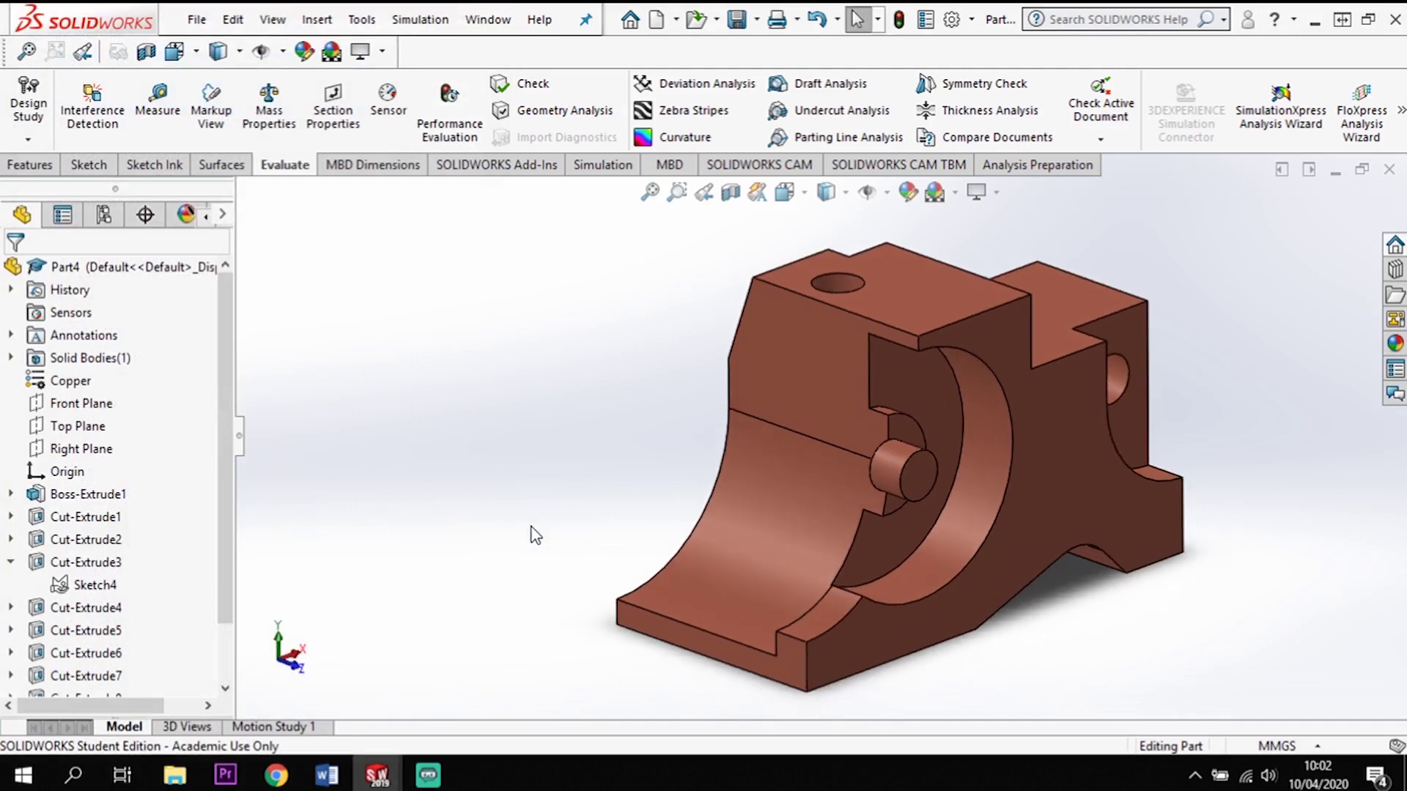